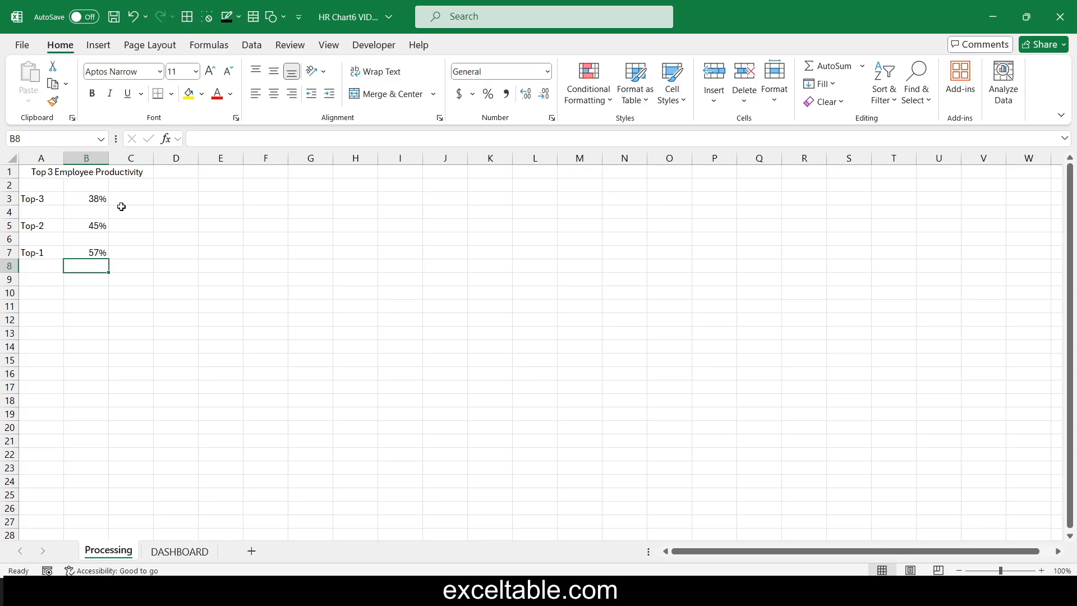
Enter the formula =100%-B3 in cell C3 and format the result as a percentage without decimals.
{"action": "left_click", "coordinate": [125, 202]}
{"action": "type", "text": "="}
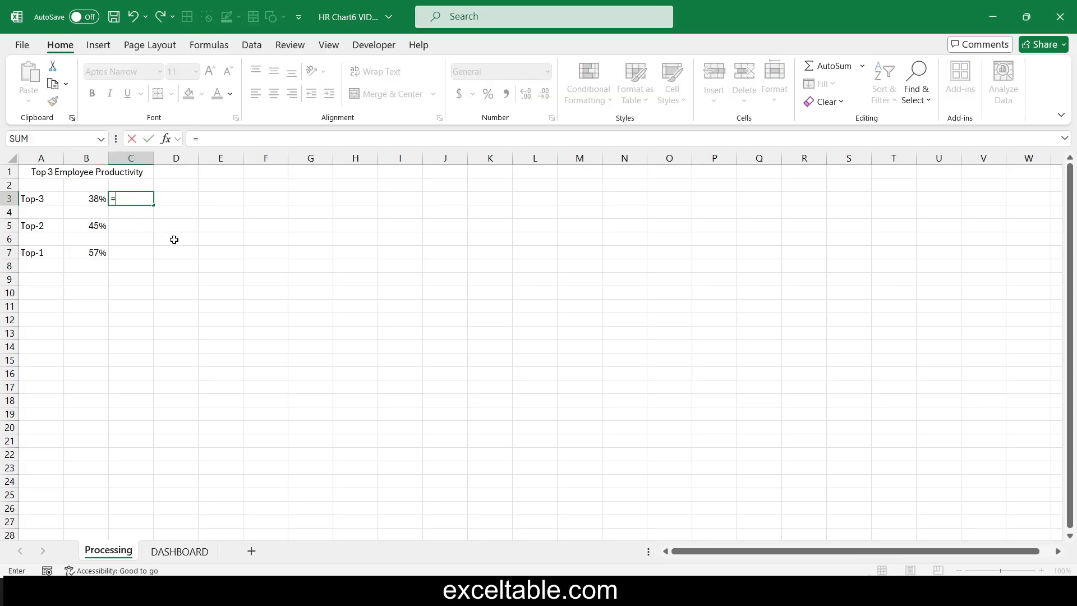
{"action": "type", "text": "100%-"}
{"action": "key", "text": "Left"}
{"action": "key", "text": "Return"}
{"action": "key", "text": "Up"}
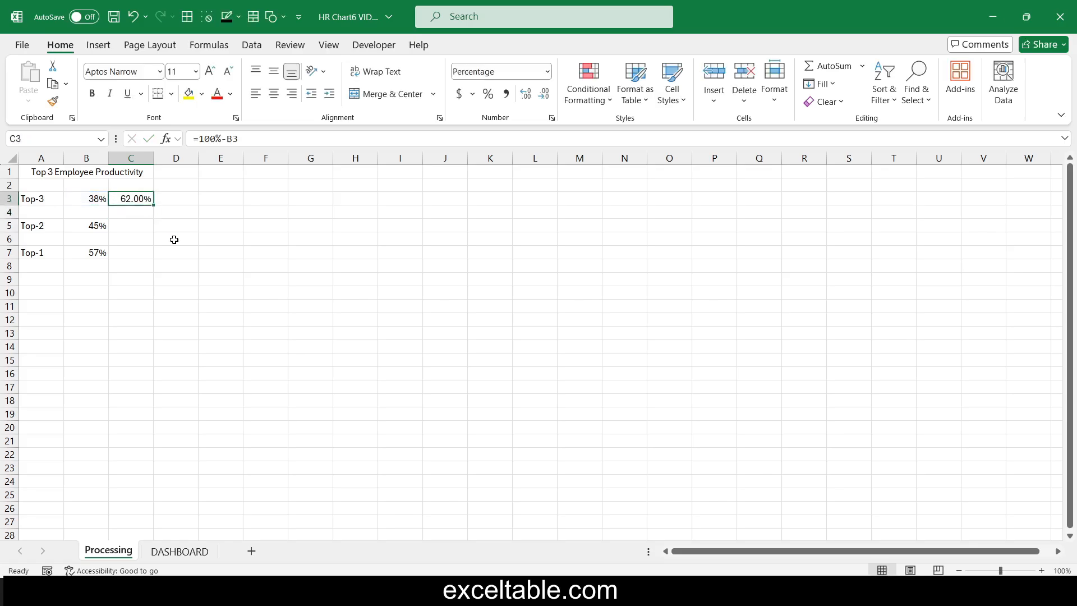
{"action": "left_click", "coordinate": [488, 94]}
Copy the remainder formula from C3 into cells C5 and C7.
{"action": "key", "text": "ctrl+c"}
{"action": "left_click", "coordinate": [142, 226]}
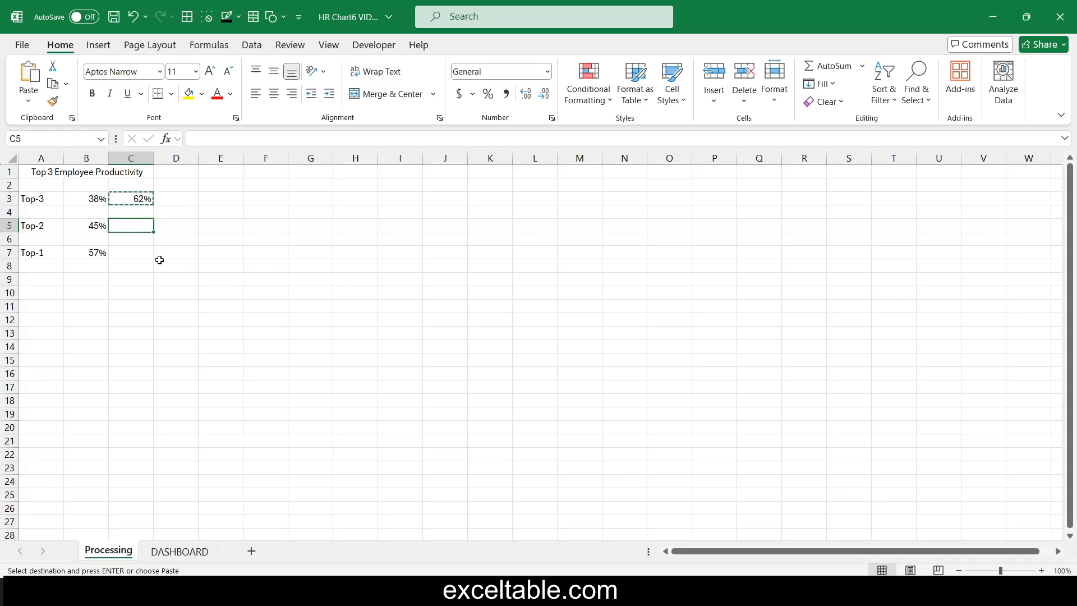
{"action": "key", "text": "ctrl+v"}
{"action": "left_click", "coordinate": [139, 250]}
{"action": "key", "text": "ctrl+v"}
{"action": "key", "text": "Escape"}
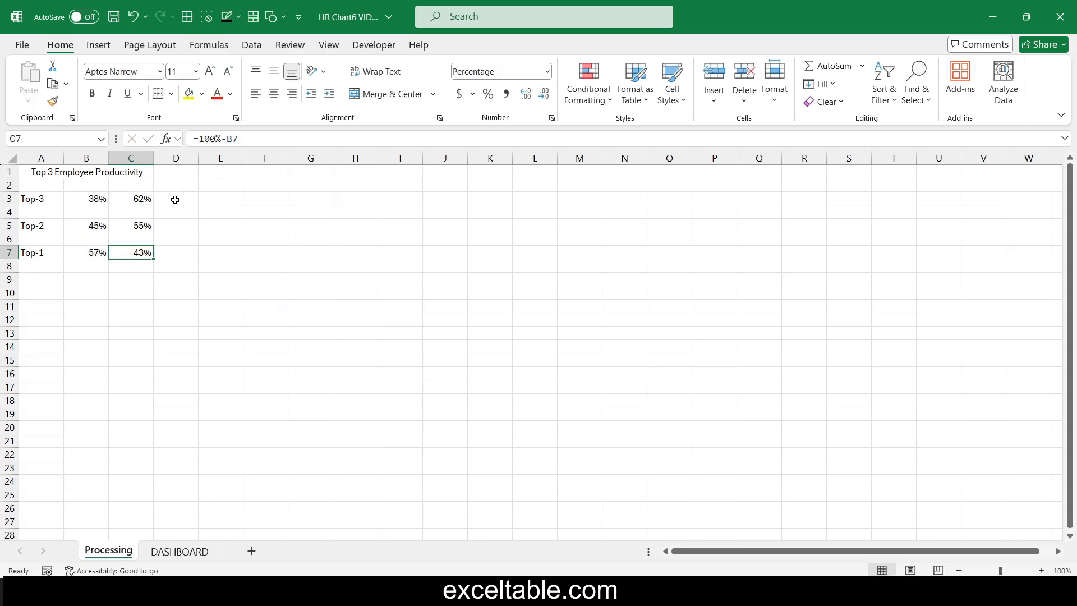
Add the headers X in D1 and Y in E1, and make them bold and centered.
{"action": "left_click", "coordinate": [175, 172]}
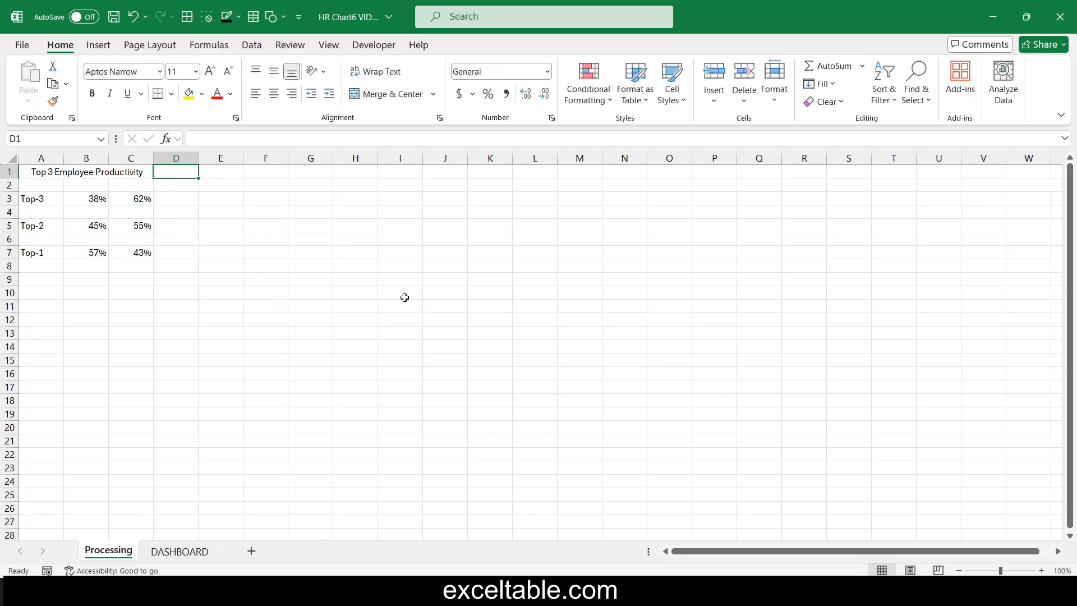
{"action": "type", "text": "X"}
{"action": "key", "text": "Tab"}
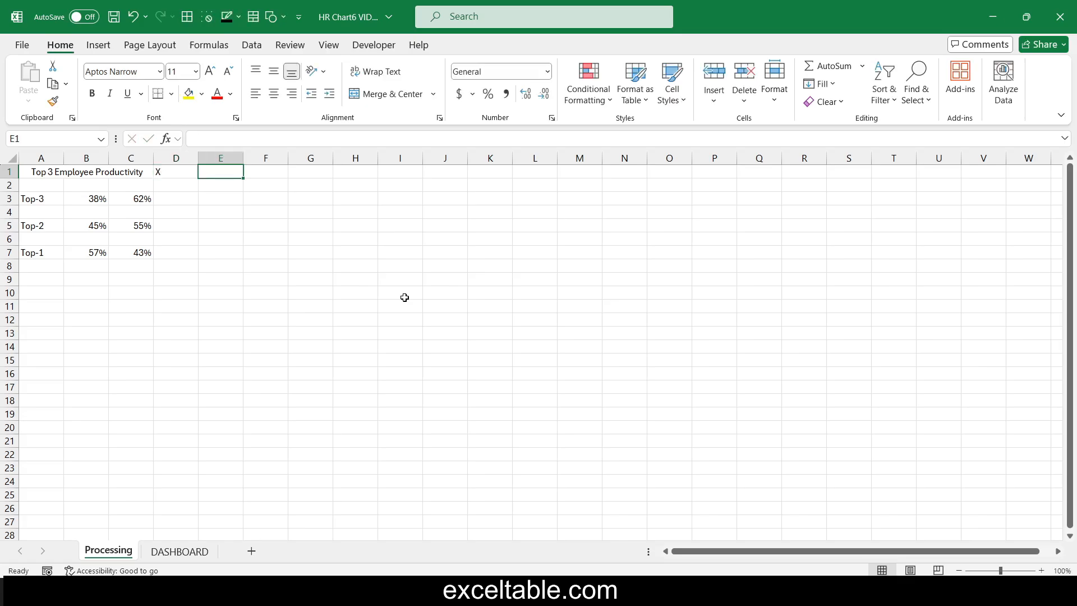
{"action": "type", "text": "Y"}
{"action": "key", "text": "Return"}
{"action": "key", "text": "Up"}
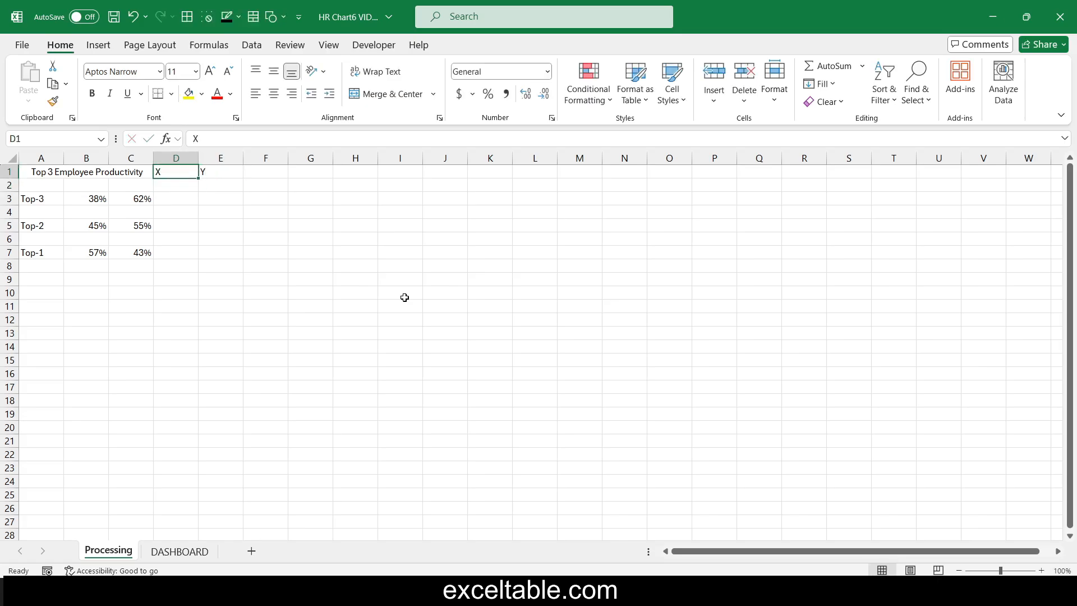
{"action": "key", "text": "shift+Right"}
{"action": "key", "text": "ctrl+b"}
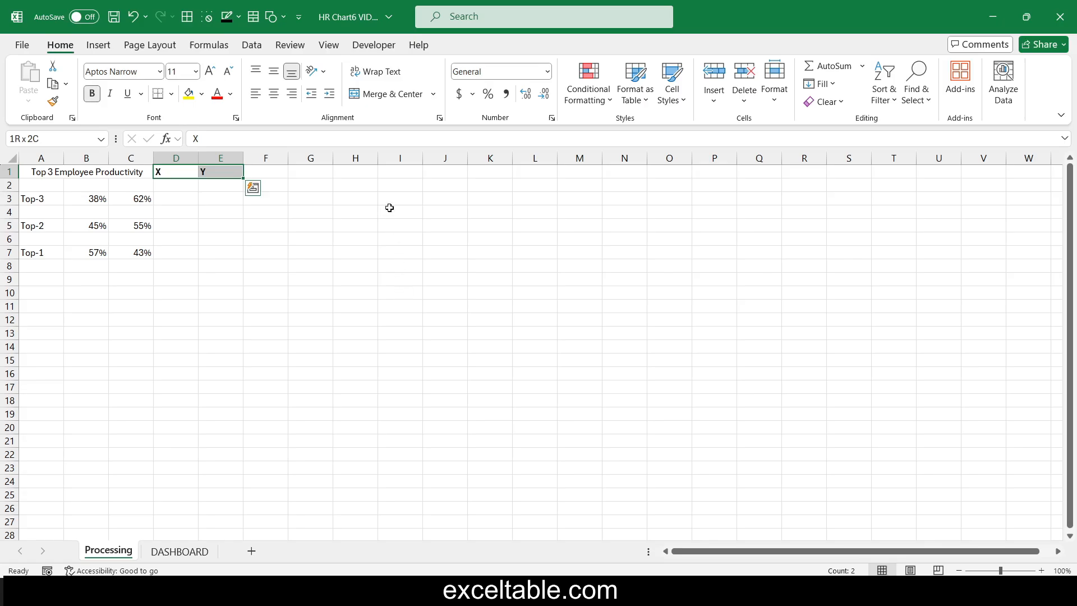
{"action": "left_click", "coordinate": [274, 93]}
Enter the formula =SIN(B3*2*PI()) in cell D3 for the X coordinate.
{"action": "left_click", "coordinate": [174, 197]}
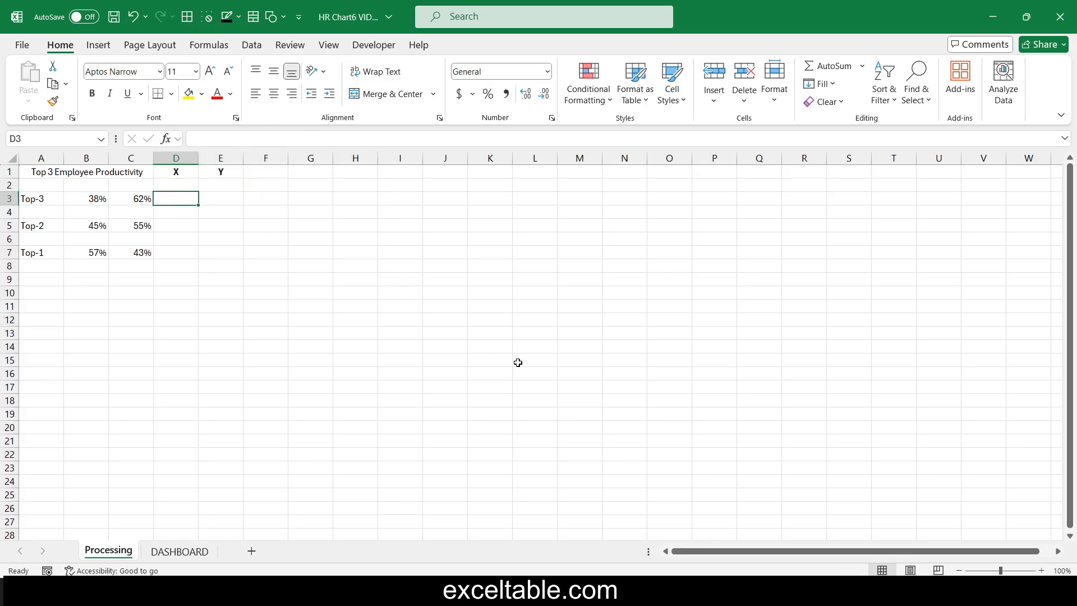
{"action": "type", "text": "="}
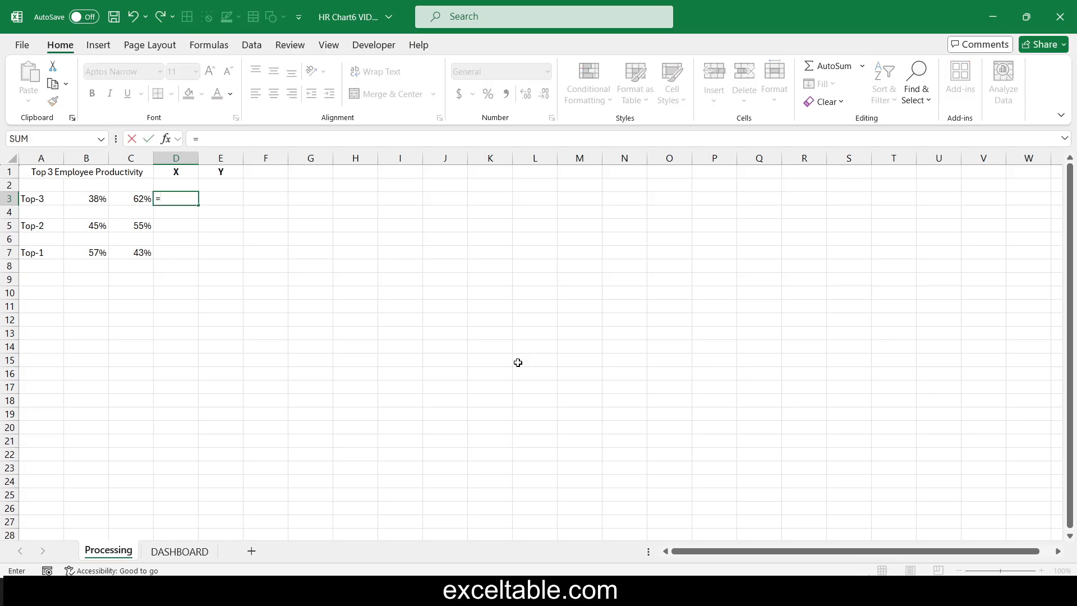
{"action": "type", "text": "si"}
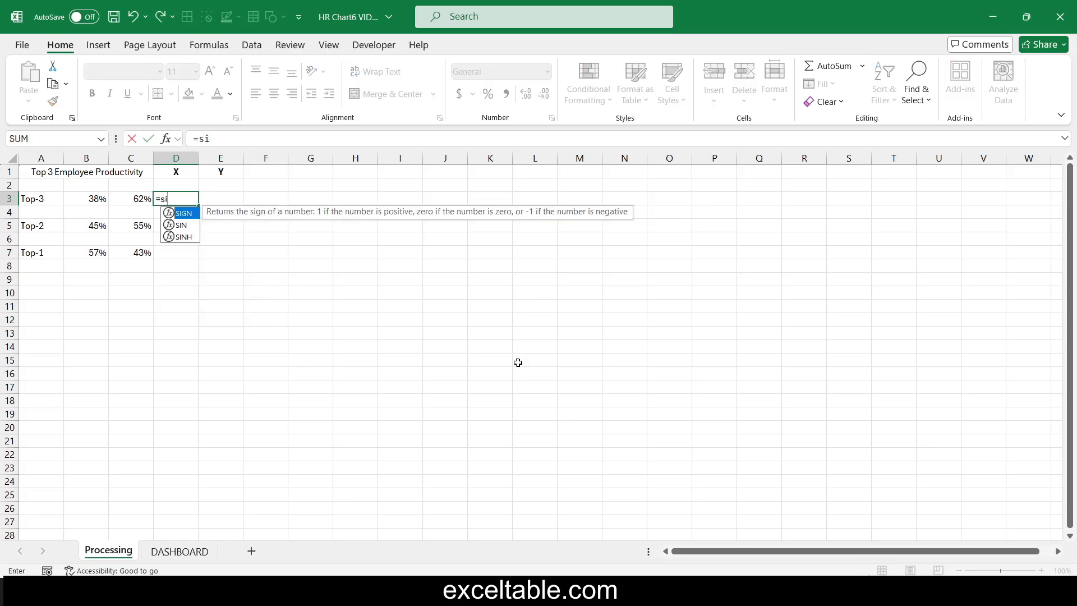
{"action": "key", "text": "Down"}
{"action": "key", "text": "Tab"}
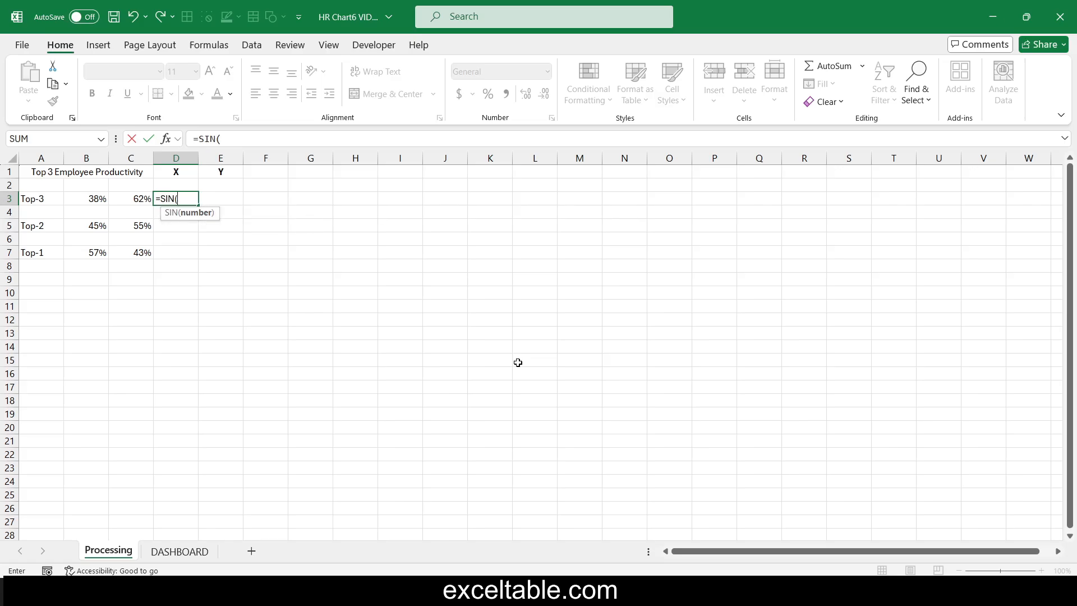
{"action": "left_click", "coordinate": [87, 198]}
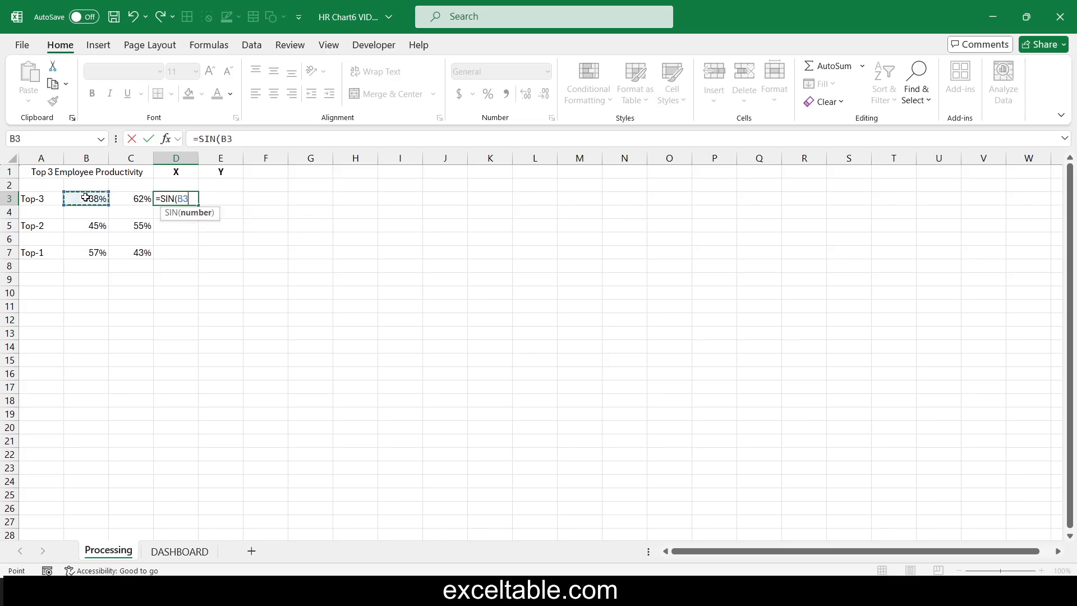
{"action": "type", "text": "*2*pi"}
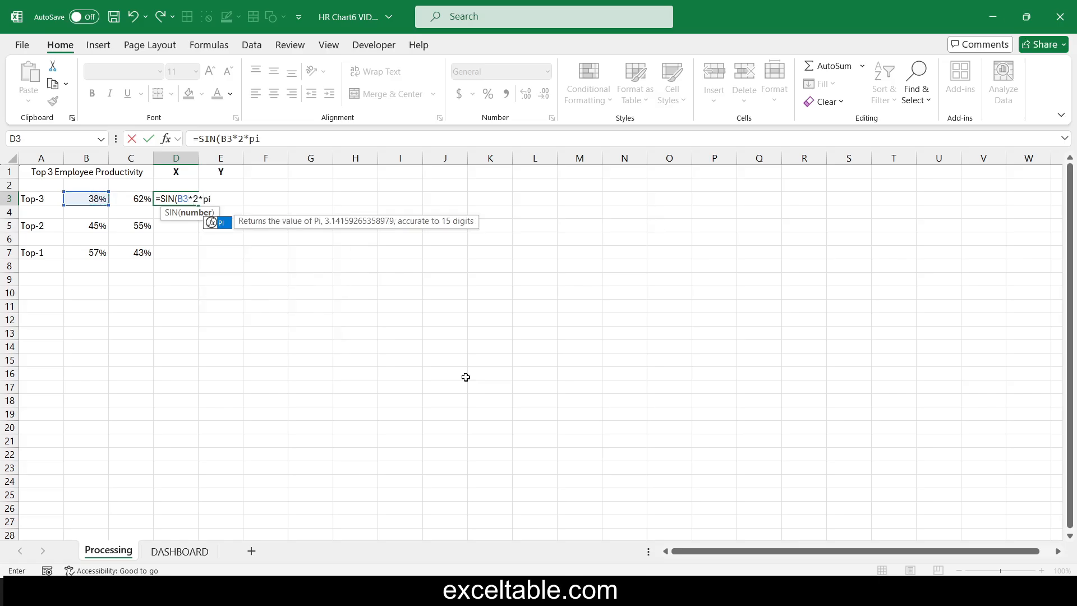
{"action": "key", "text": "Tab"}
{"action": "type", "text": ")"}
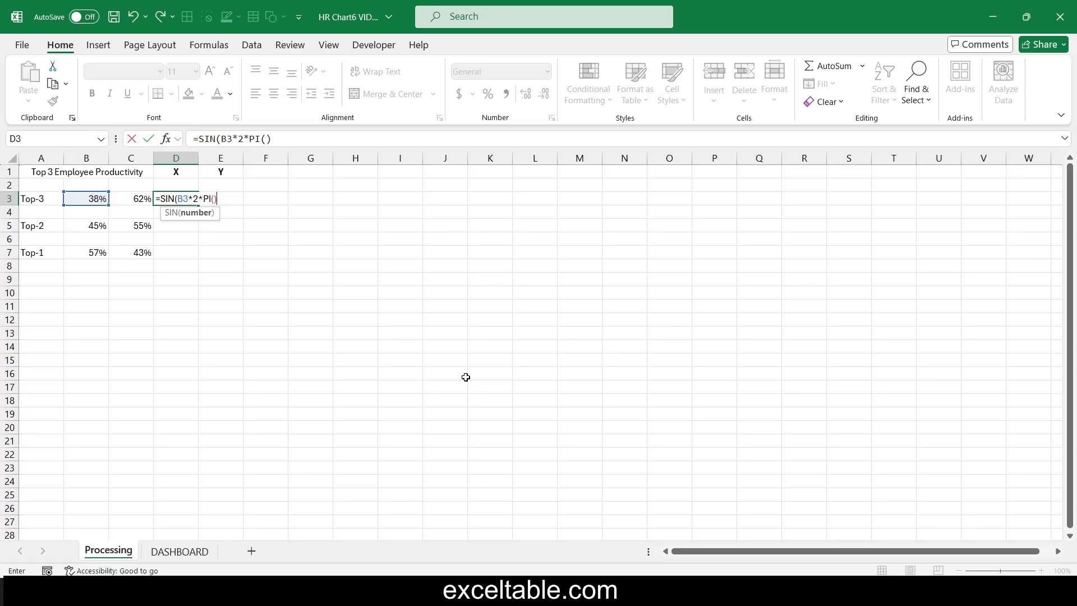
{"action": "type", "text": ")"}
{"action": "key", "text": "Return"}
Enter the formula =COS(C3*2*PI()) in cell E3 for the Y coordinate.
{"action": "key", "text": "Up"}
{"action": "key", "text": "Right"}
{"action": "type", "text": "=cos"}
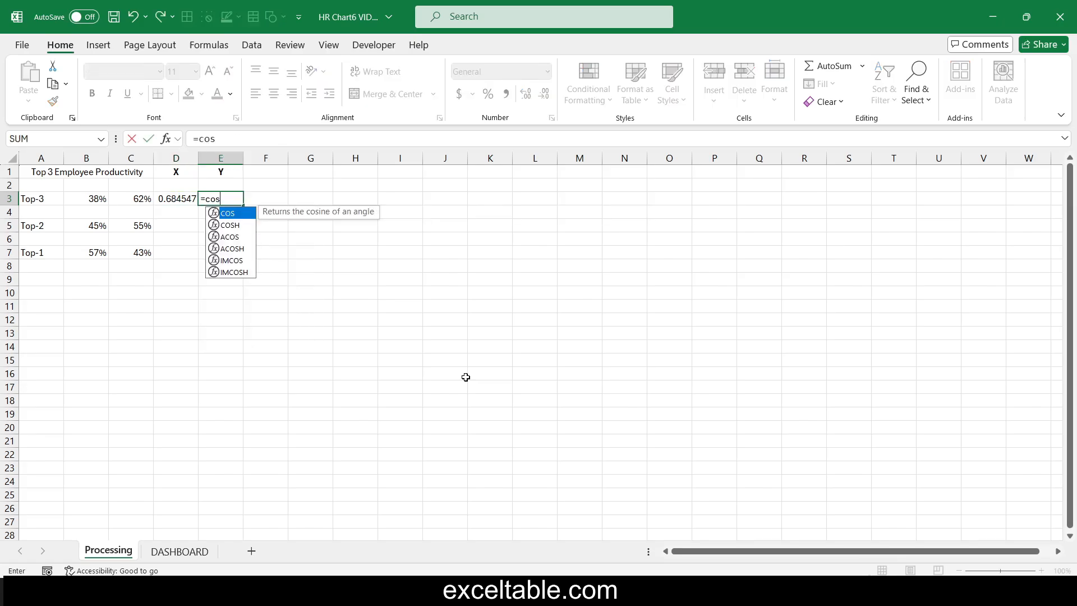
{"action": "key", "text": "Tab"}
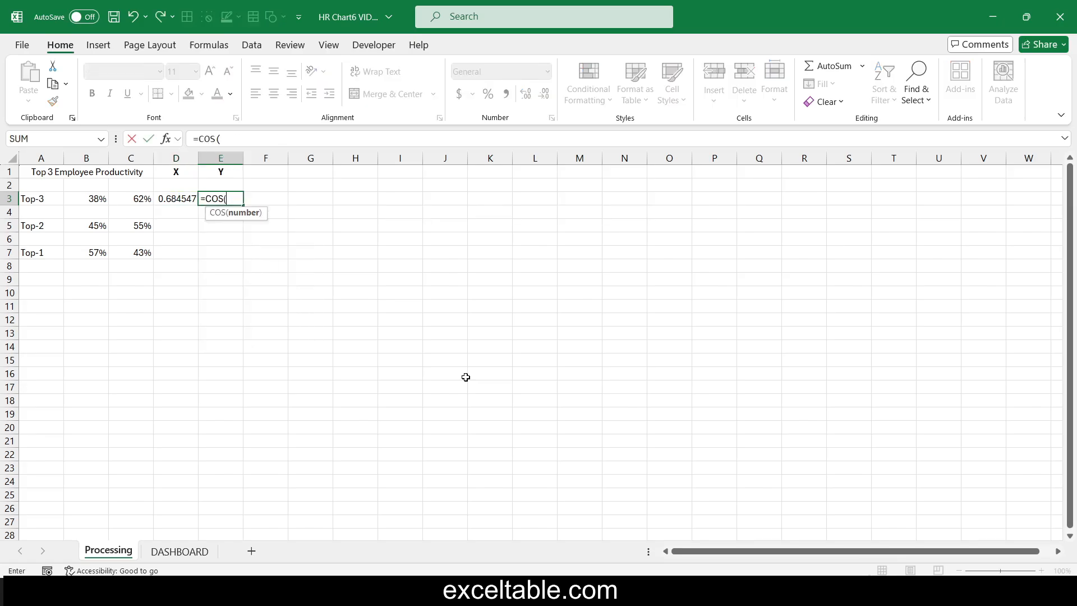
{"action": "left_click", "coordinate": [143, 197]}
{"action": "type", "text": "*2*pi"}
{"action": "key", "text": "Tab"}
{"action": "type", "text": "))"}
{"action": "key", "text": "Return"}
{"action": "key", "text": "Up"}
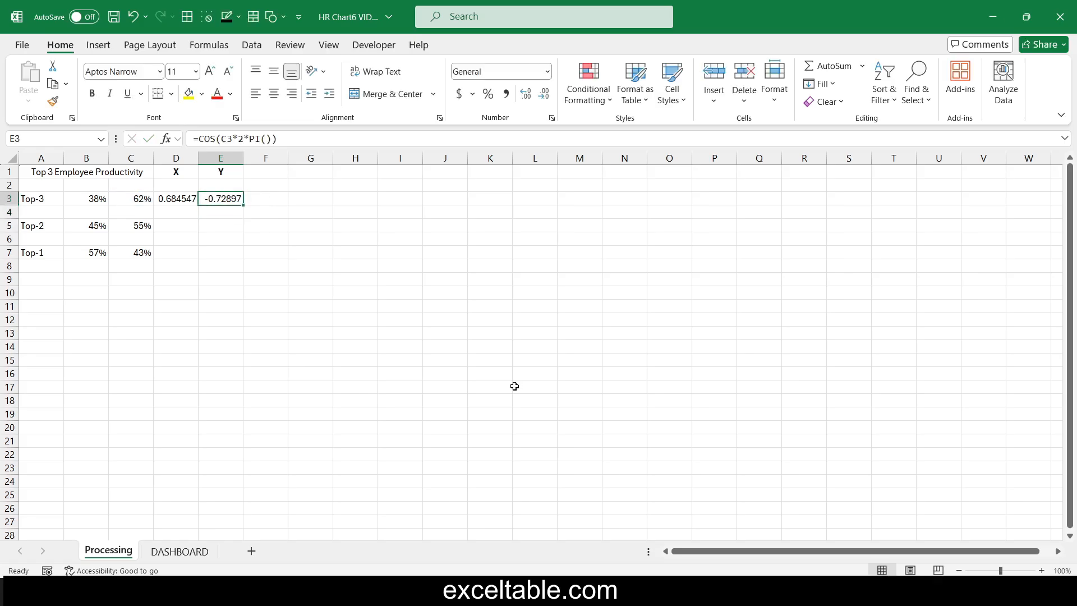
Apply all borders to the coordinate cells D3:E3.
{"action": "key", "text": "Left"}
{"action": "key", "text": "shift+Right"}
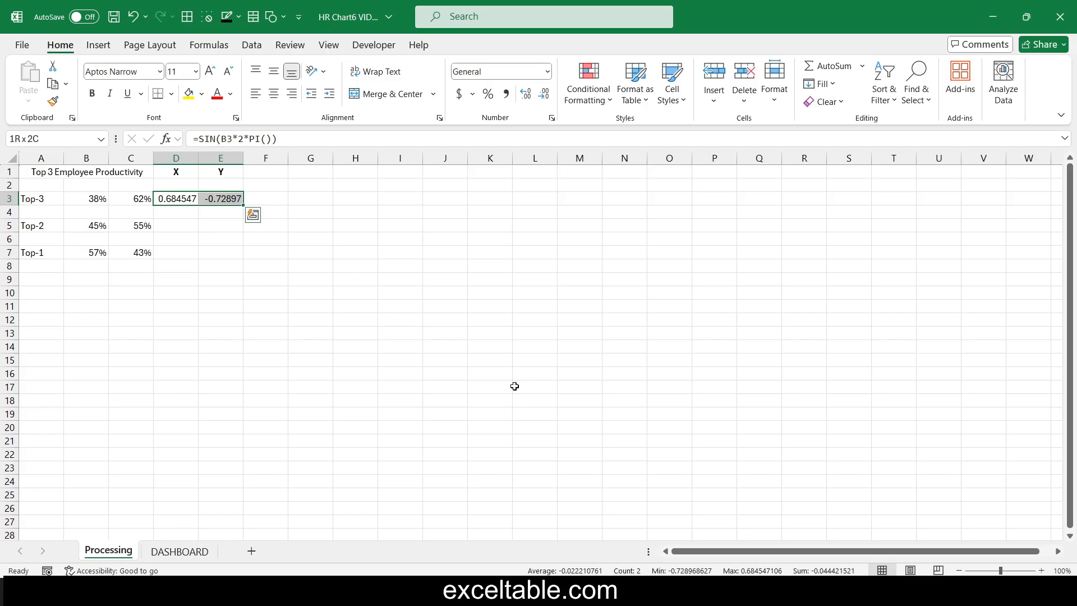
{"action": "left_click", "coordinate": [171, 94]}
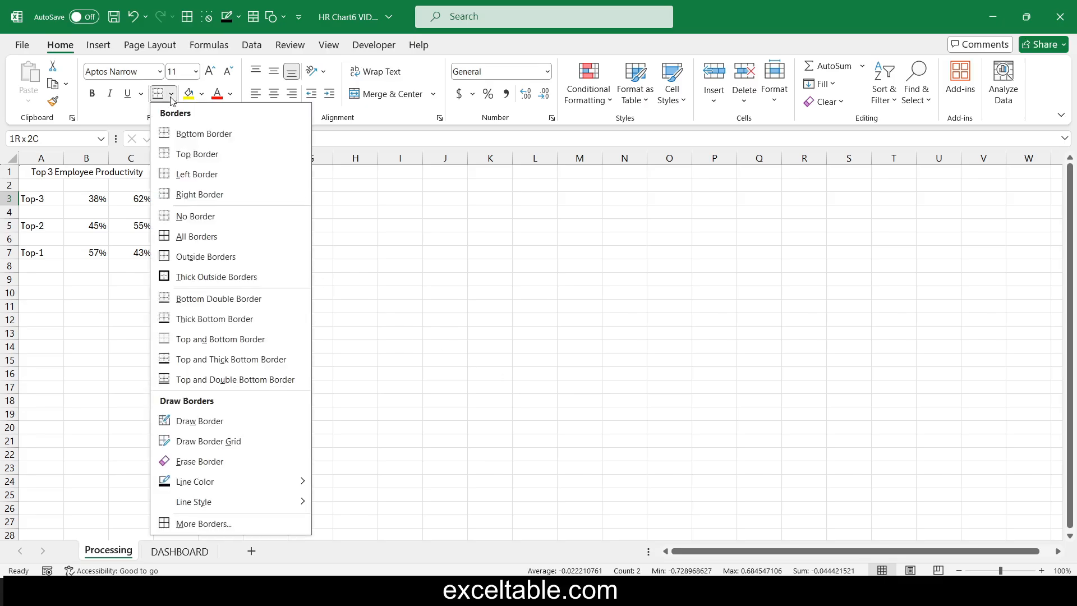
{"action": "left_click", "coordinate": [195, 236]}
Copy the coordinate cells D3:E3 to D5:E5 and D7:E7.
{"action": "key", "text": "ctrl+c"}
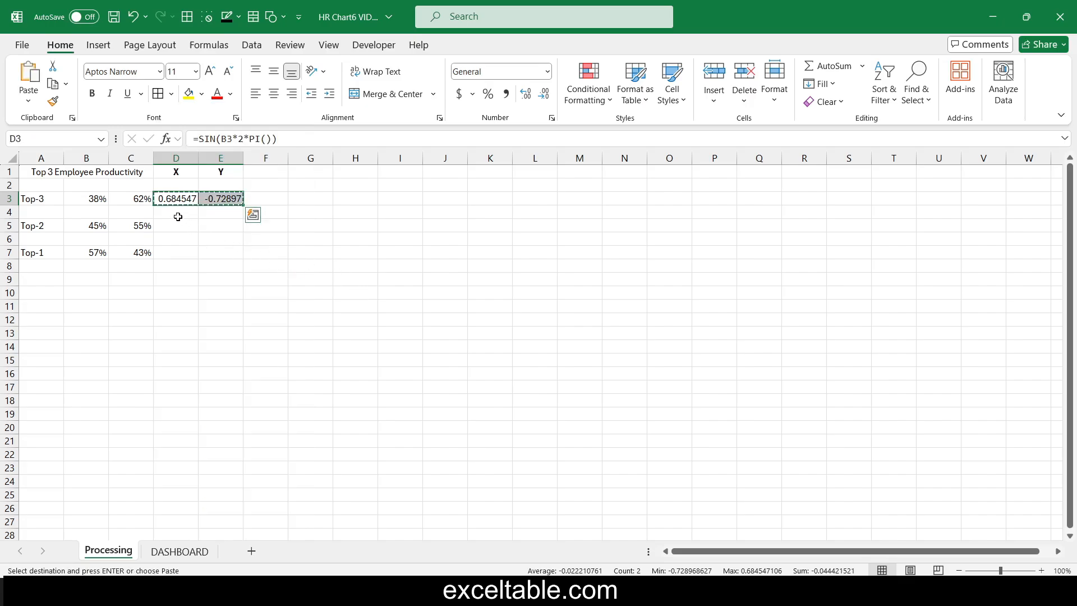
{"action": "left_click", "coordinate": [181, 226]}
{"action": "key", "text": "ctrl+v"}
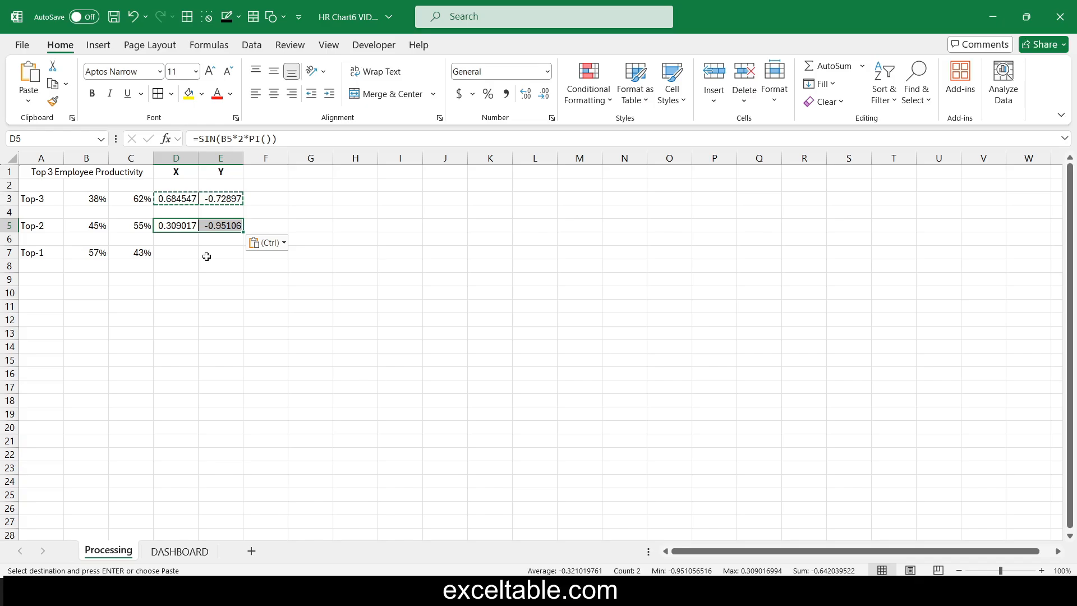
{"action": "left_click", "coordinate": [183, 254]}
{"action": "key", "text": "ctrl+v"}
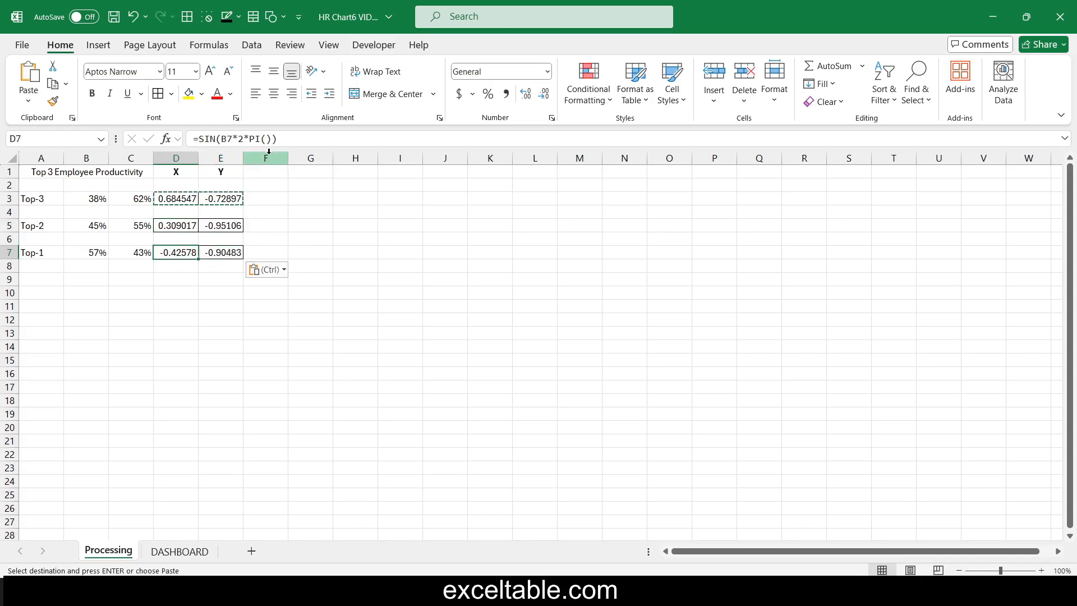
Check which cells the copied formulas in D7 and E7 refer to.
{"action": "key", "text": "F2"}
{"action": "key", "text": "Escape"}
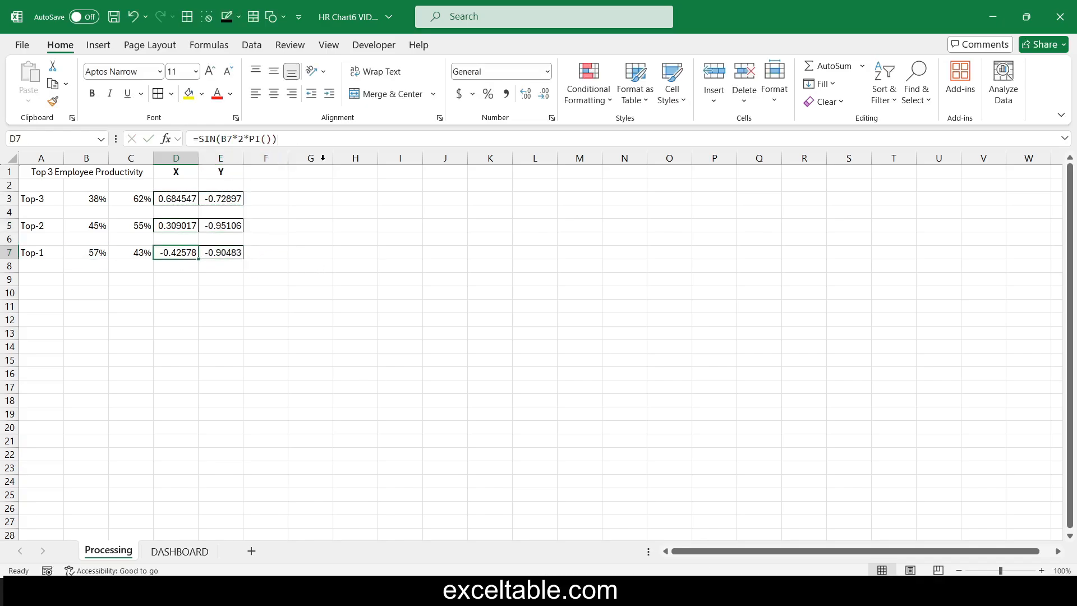
{"action": "left_click", "coordinate": [218, 253]}
{"action": "key", "text": "F2"}
{"action": "key", "text": "Escape"}
{"action": "left_click", "coordinate": [372, 317]}
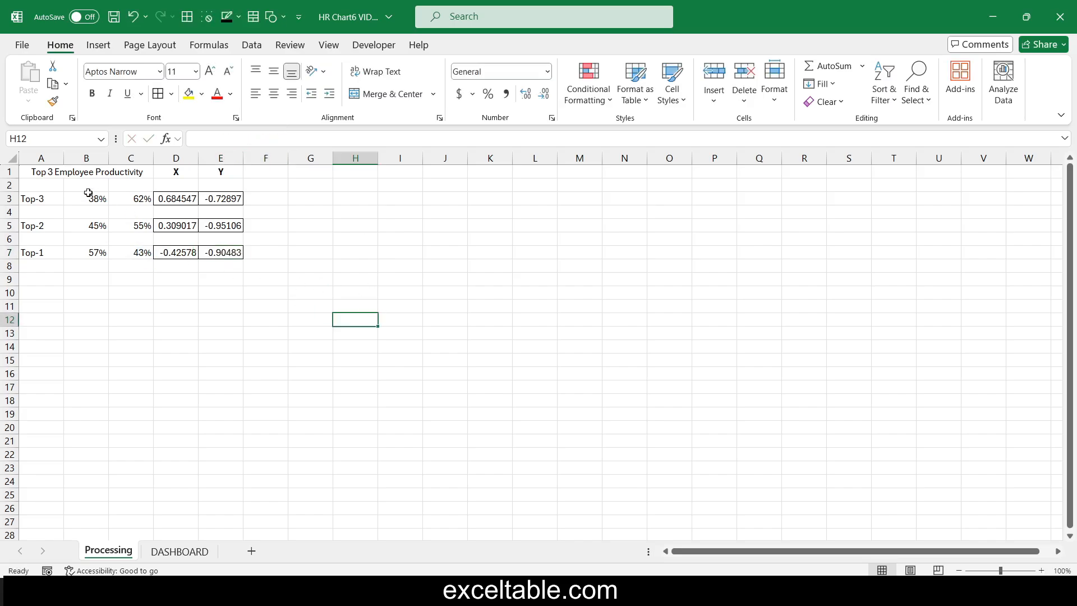
Insert a doughnut chart from the range A3:C7 and switch its rows and columns.
{"action": "left_click_drag", "start_coordinate": [34, 196], "coordinate": [128, 251]}
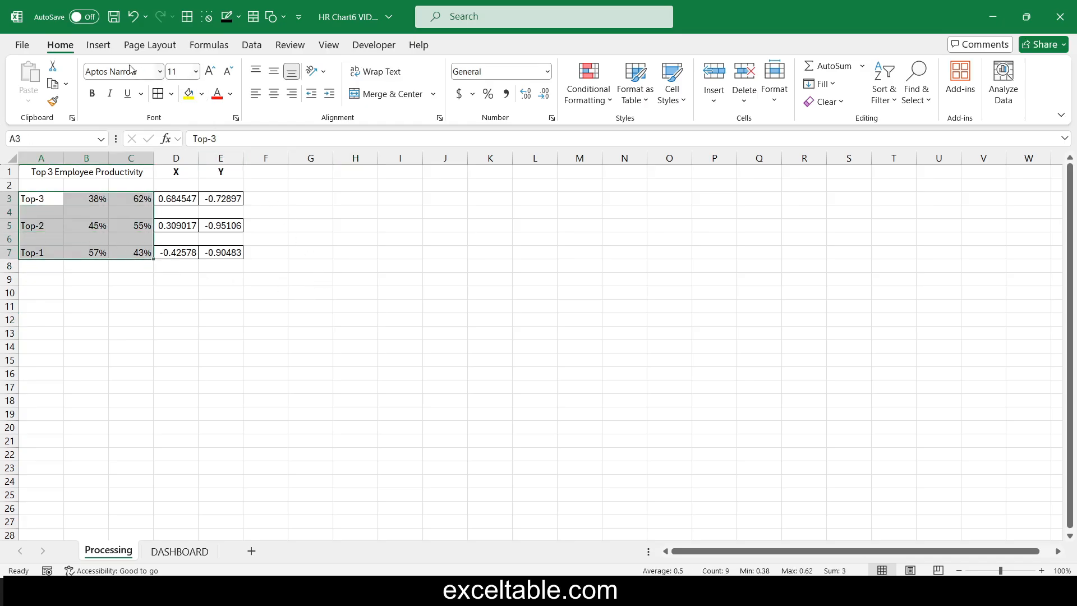
{"action": "left_click", "coordinate": [100, 47]}
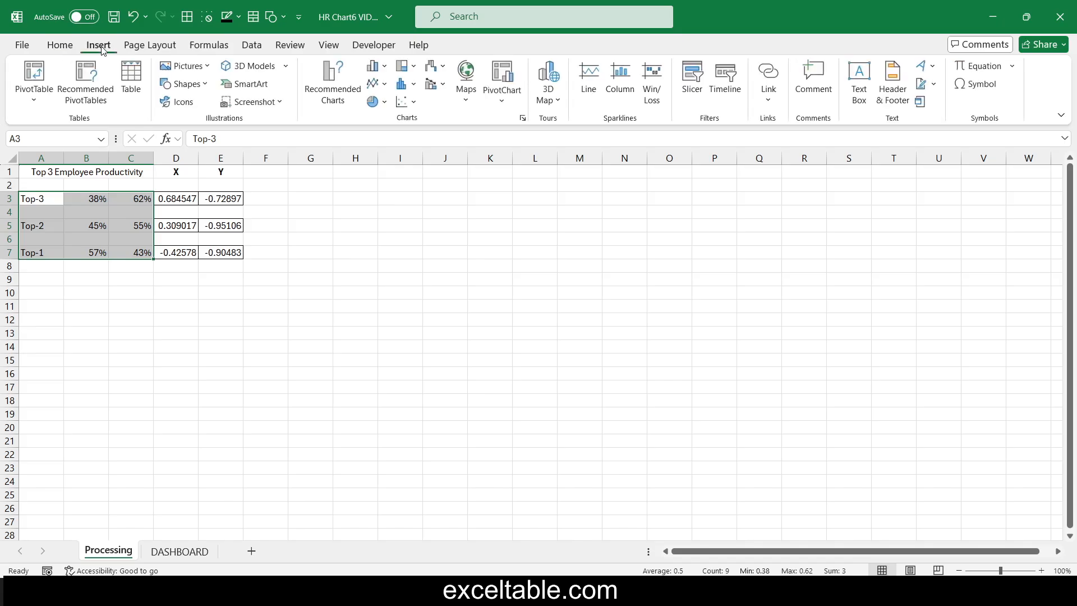
{"action": "left_click", "coordinate": [383, 105]}
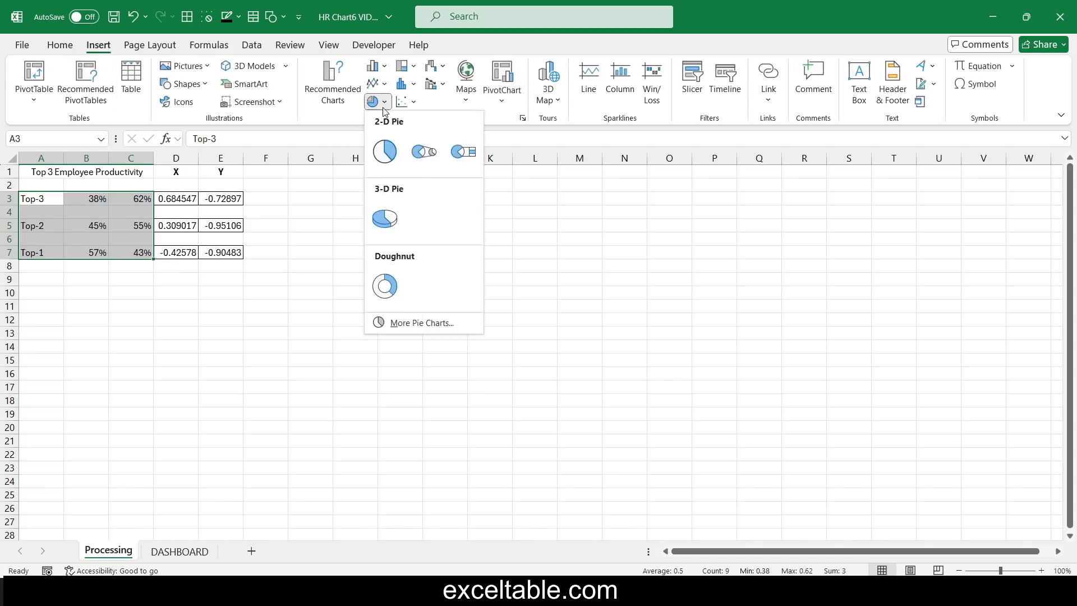
{"action": "left_click", "coordinate": [385, 286]}
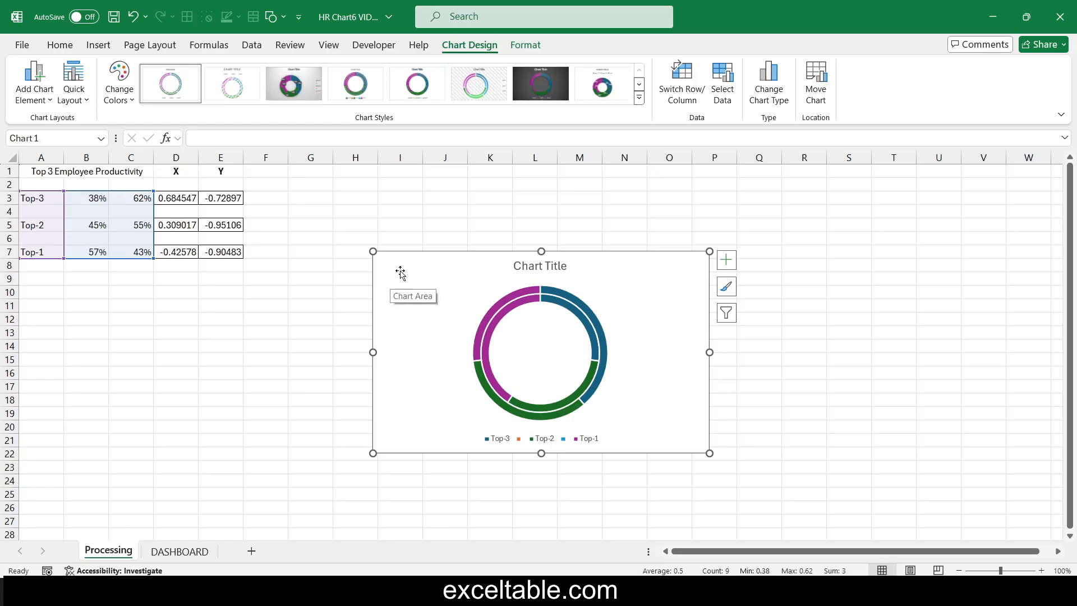
{"action": "left_click", "coordinate": [680, 84]}
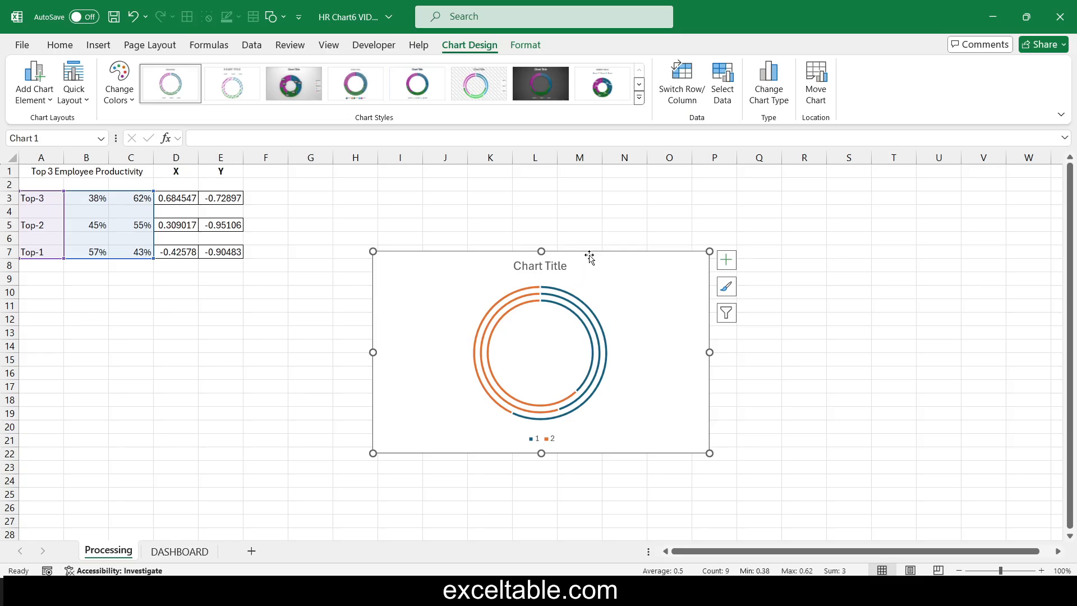
Move the chart closer to the data table and delete its legend and title.
{"action": "left_click_drag", "start_coordinate": [589, 255], "coordinate": [541, 232]}
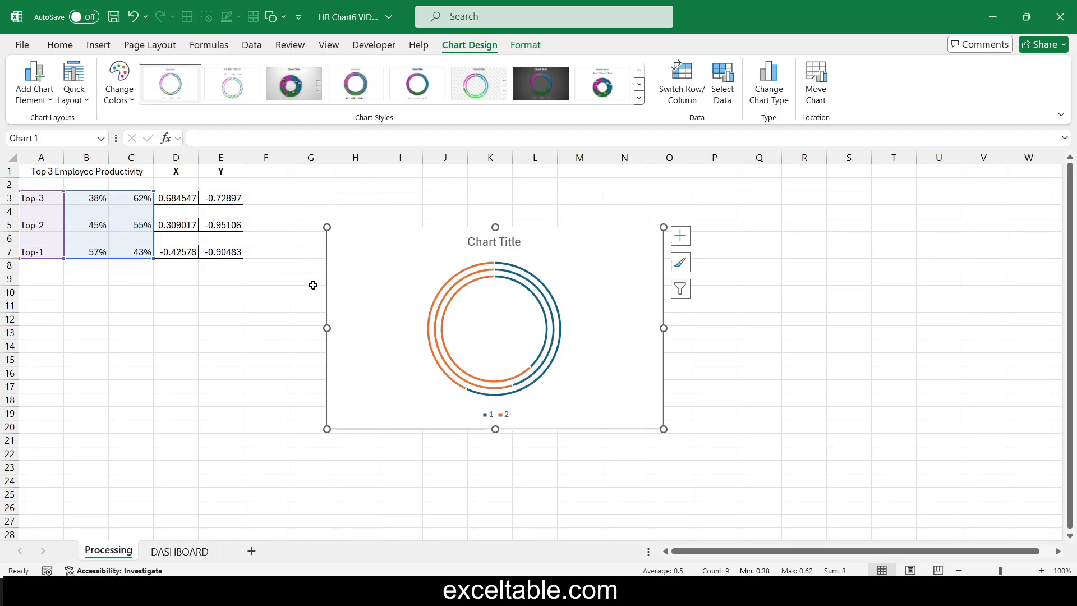
{"action": "left_click", "coordinate": [497, 416]}
{"action": "key", "text": "Delete"}
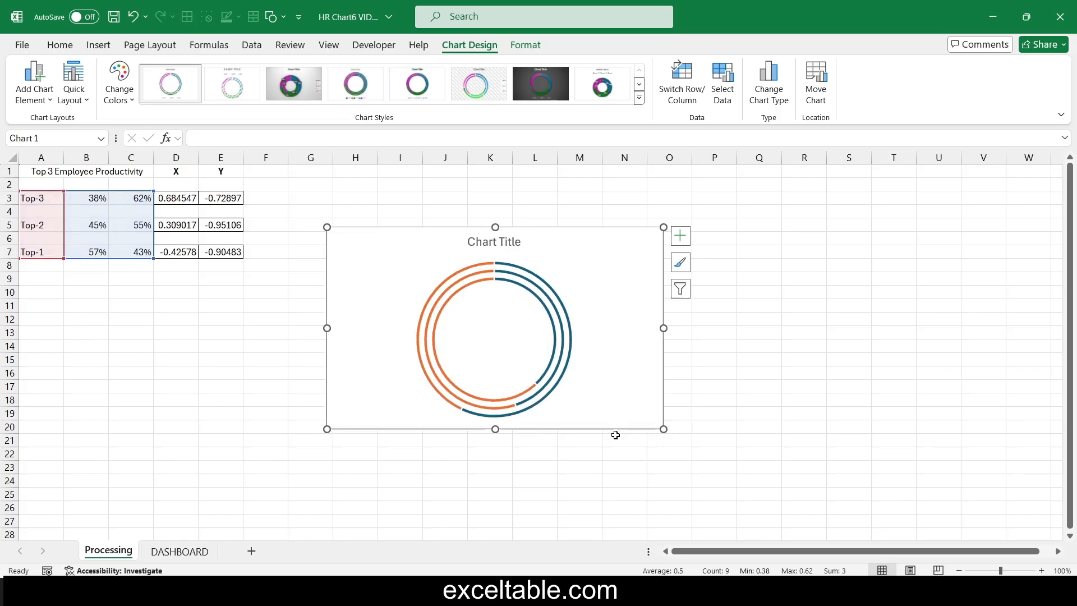
{"action": "left_click", "coordinate": [499, 247]}
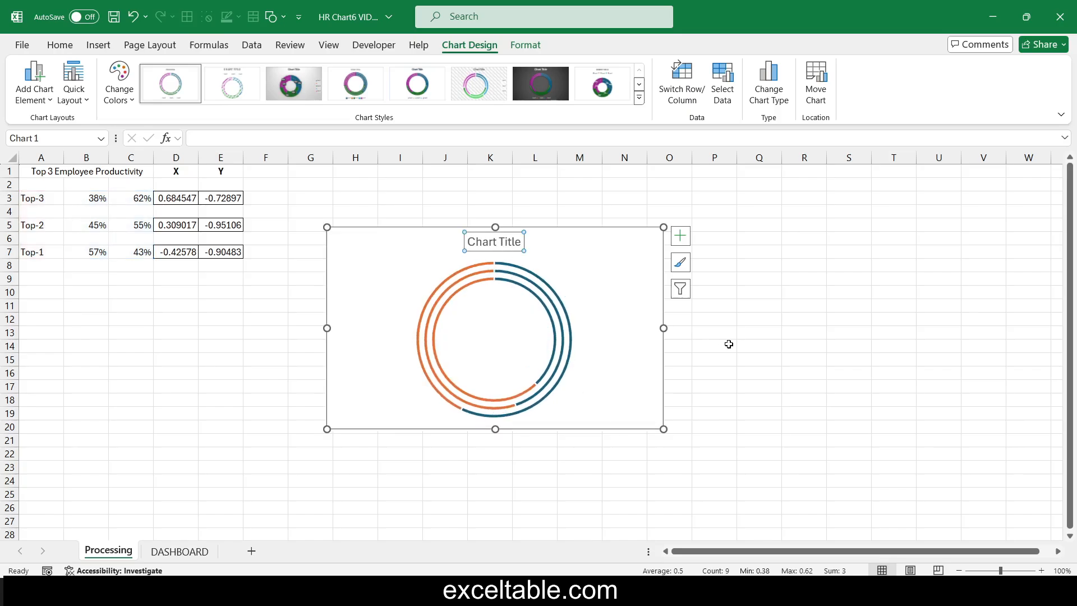
{"action": "key", "text": "Delete"}
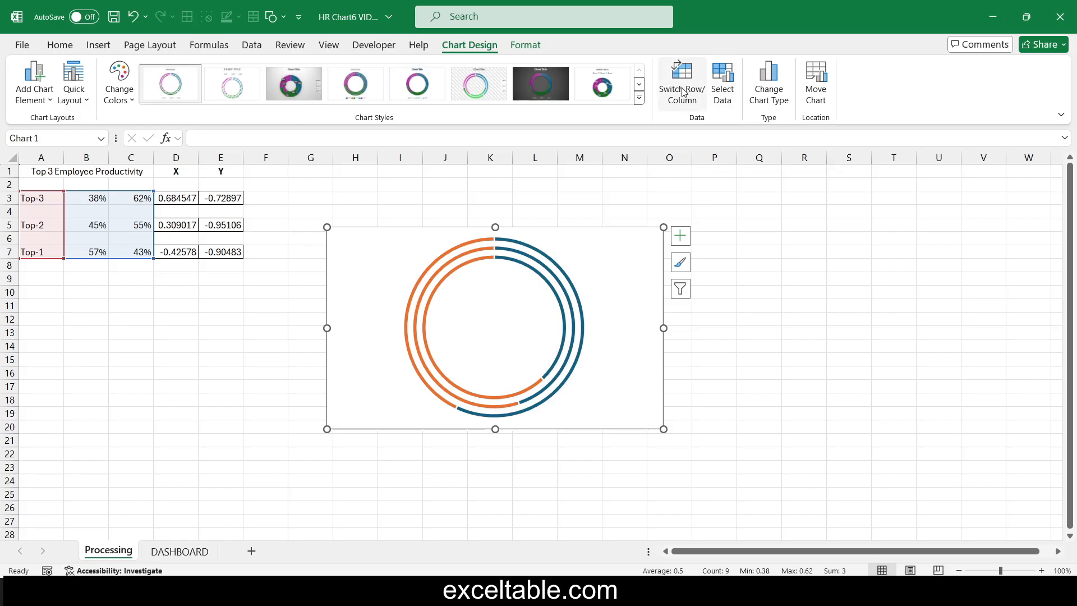
Start adding a new data series to the doughnut chart and name it Light1.
{"action": "left_click", "coordinate": [721, 85]}
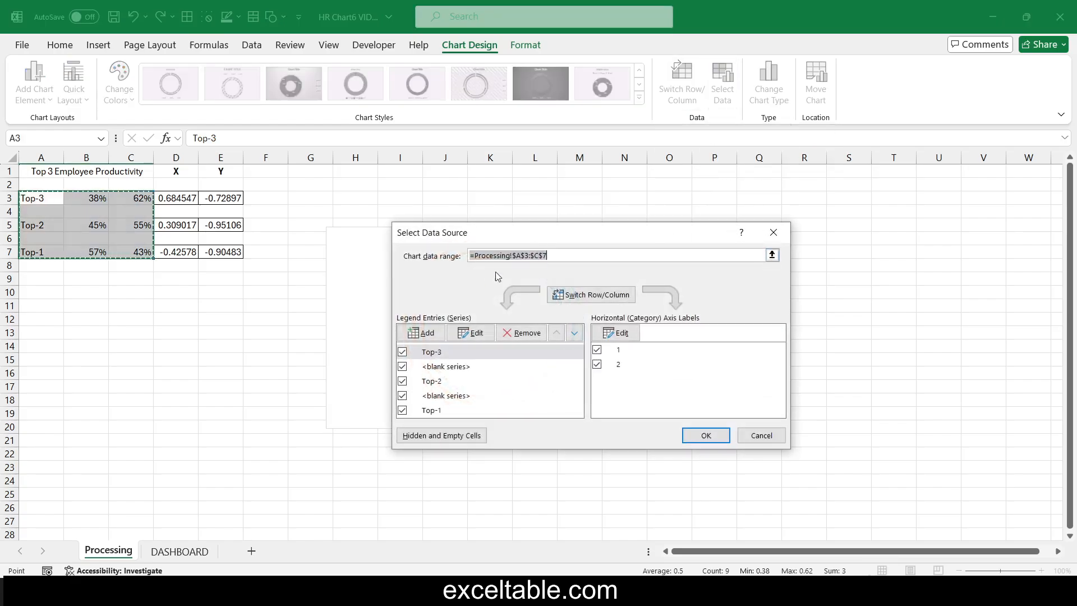
{"action": "left_click", "coordinate": [448, 412]}
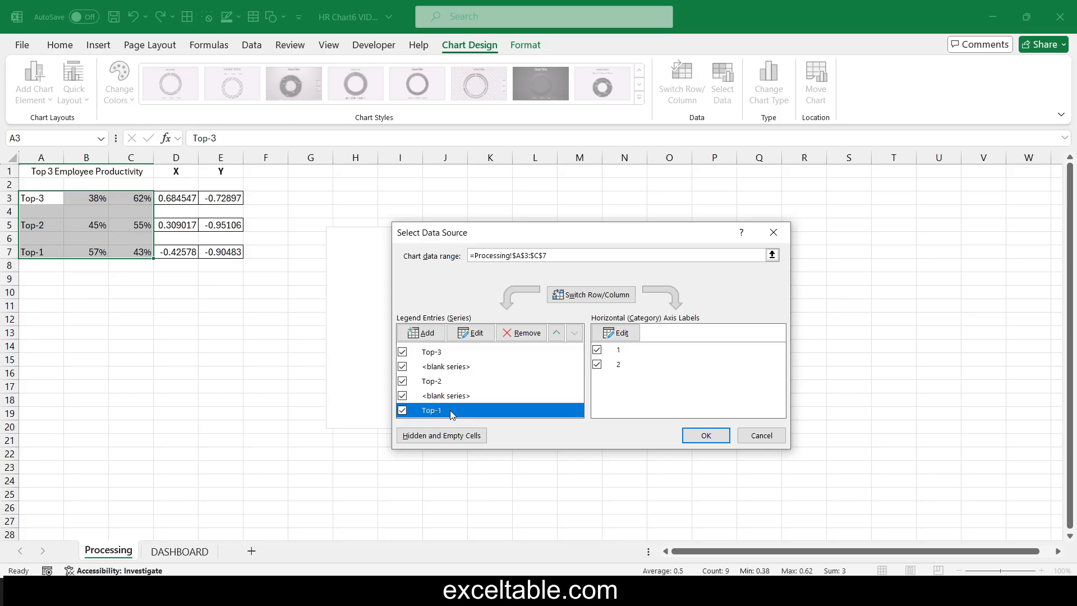
{"action": "left_click", "coordinate": [429, 333]}
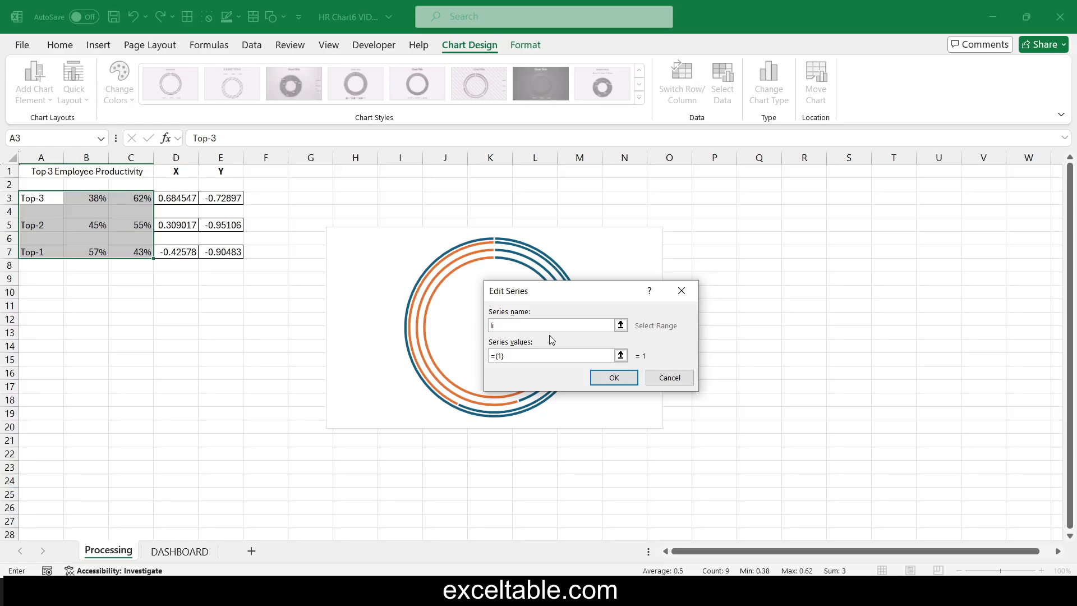
{"action": "type", "text": "Light1"}
{"action": "key", "text": "Left"}
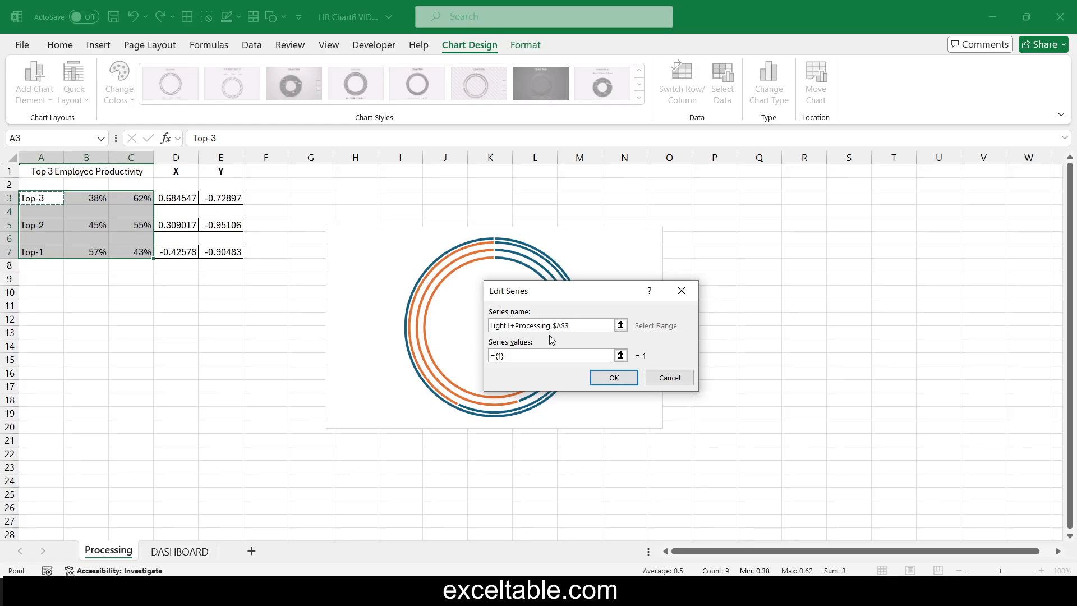
{"action": "left_click", "coordinate": [513, 329]}
{"action": "left_click_drag", "start_coordinate": [509, 326], "coordinate": [568, 326]}
{"action": "key", "text": "BackSpace"}
Replace the default values of the Light1 series with cell E3 and confirm the series.
{"action": "left_click", "coordinate": [607, 357]}
{"action": "key", "text": "ctrl+a"}
{"action": "key", "text": "BackSpace"}
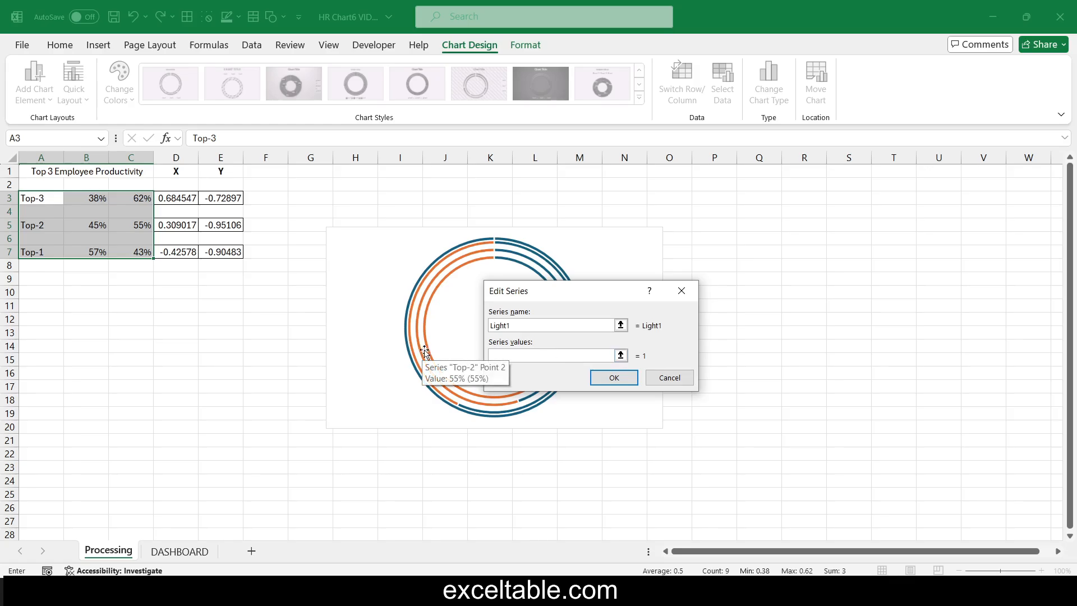
{"action": "left_click", "coordinate": [218, 199]}
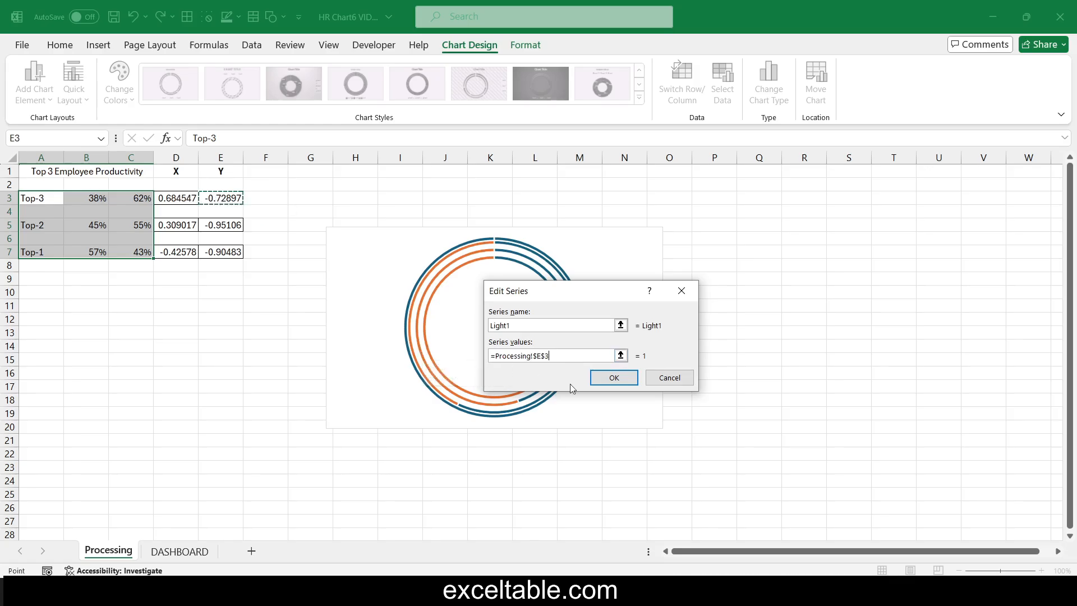
{"action": "left_click", "coordinate": [618, 381]}
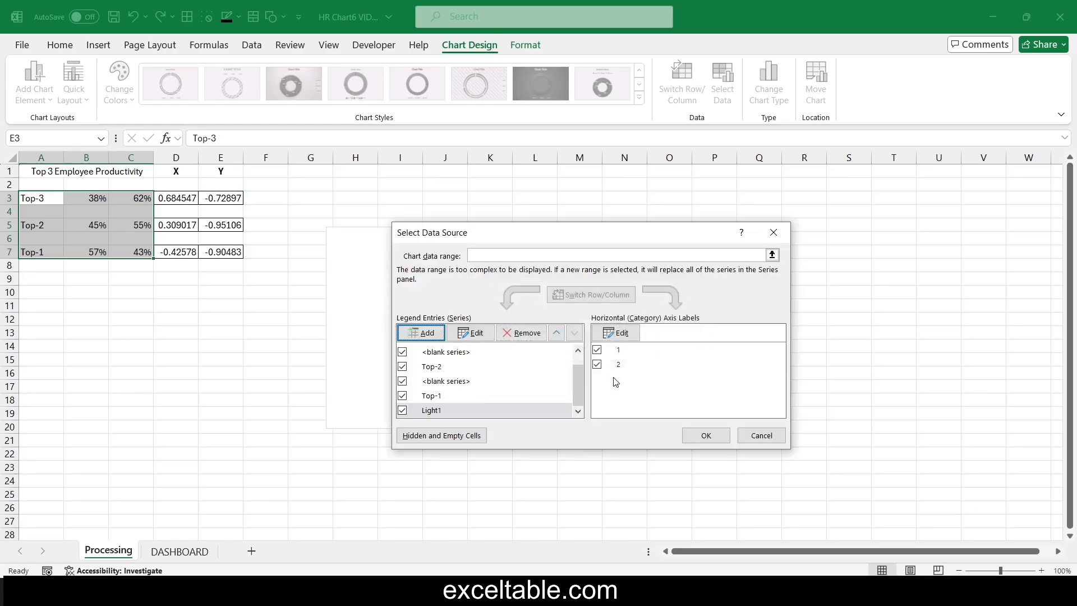
Add a second data series named Light2 that takes its values from cell E5.
{"action": "left_click", "coordinate": [426, 333]}
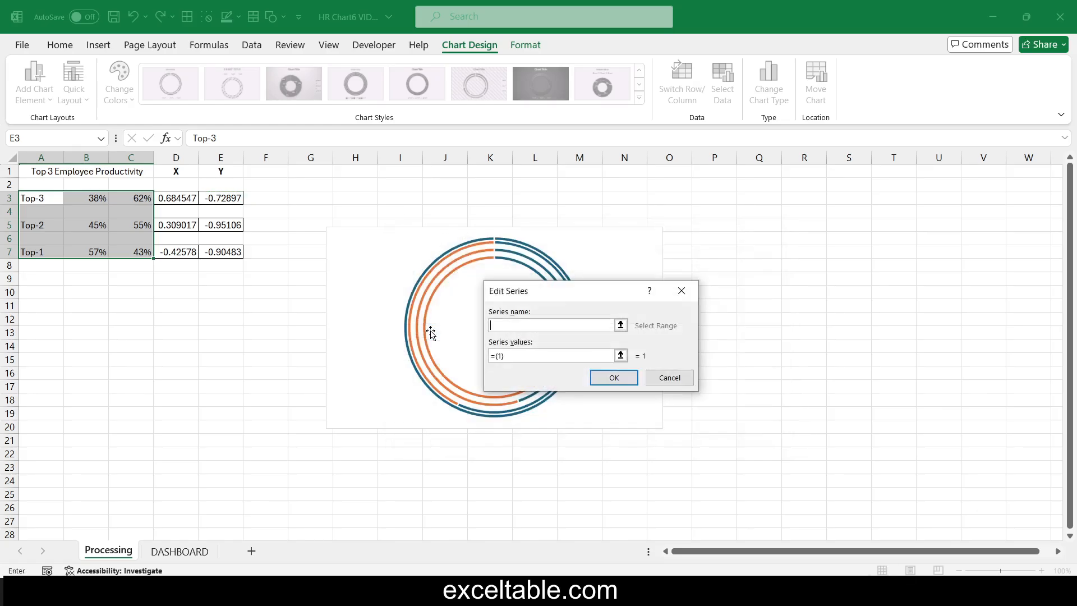
{"action": "type", "text": "Light1"}
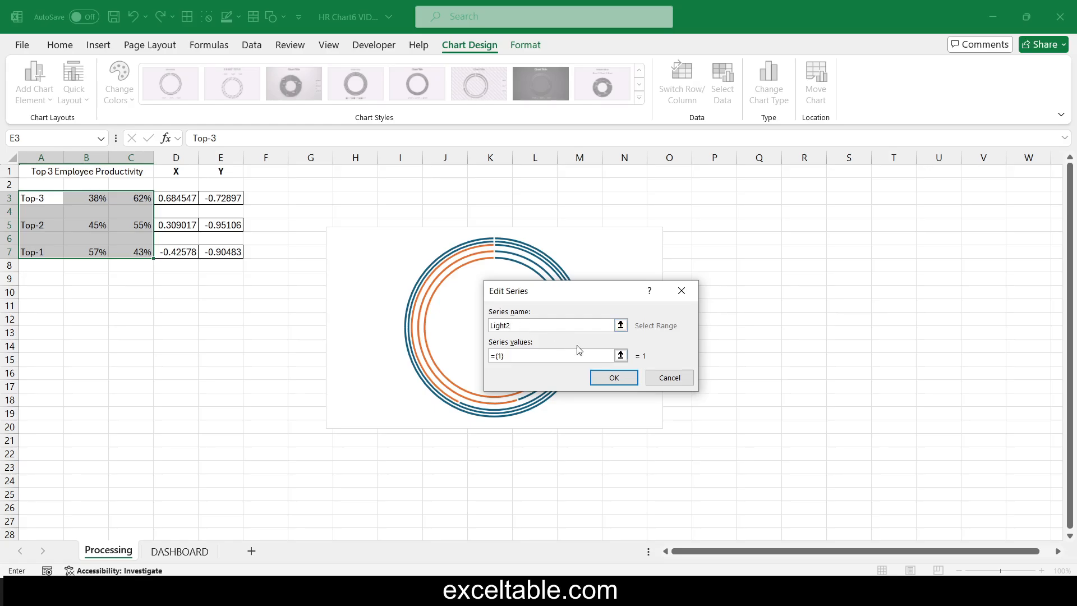
{"action": "left_click", "coordinate": [621, 356]}
{"action": "left_click", "coordinate": [229, 225]}
{"action": "key", "text": "Return"}
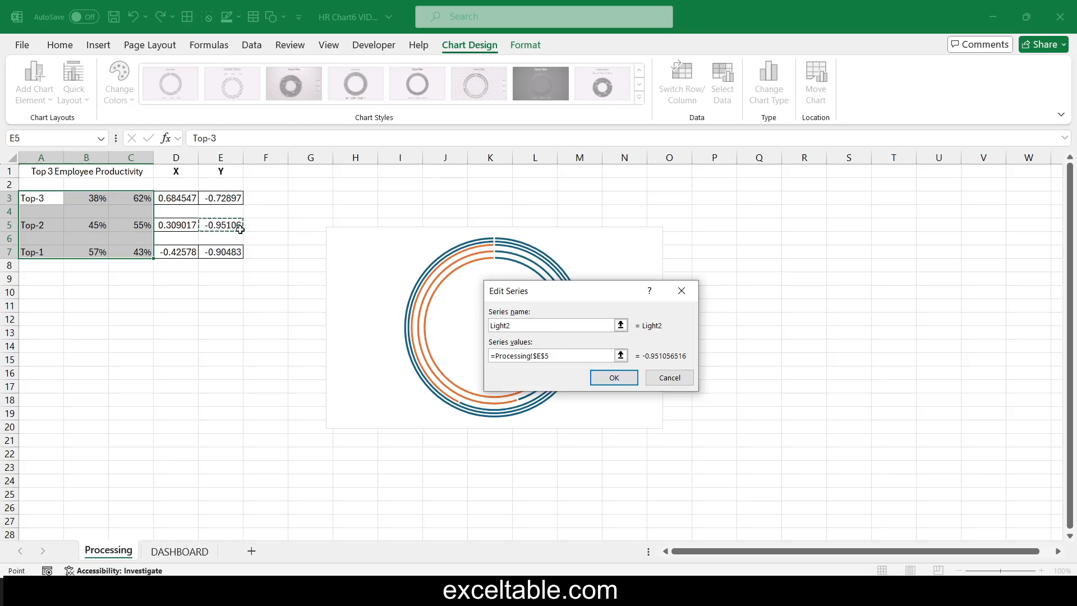
{"action": "left_click", "coordinate": [616, 380]}
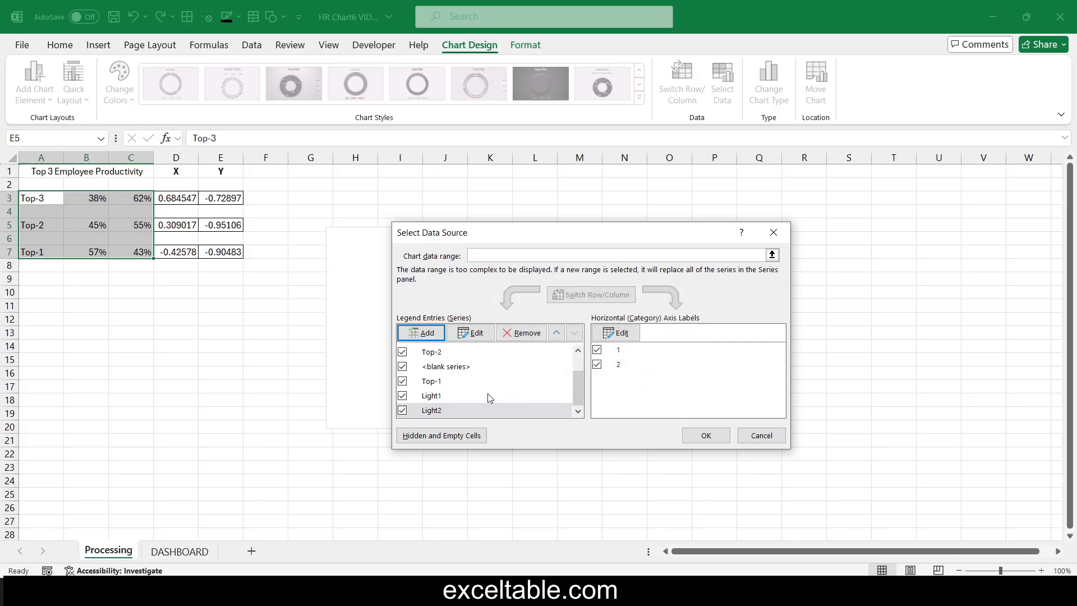
Add a third data series named Light3 with values from cell E7 and apply the data source changes.
{"action": "left_click", "coordinate": [421, 333]}
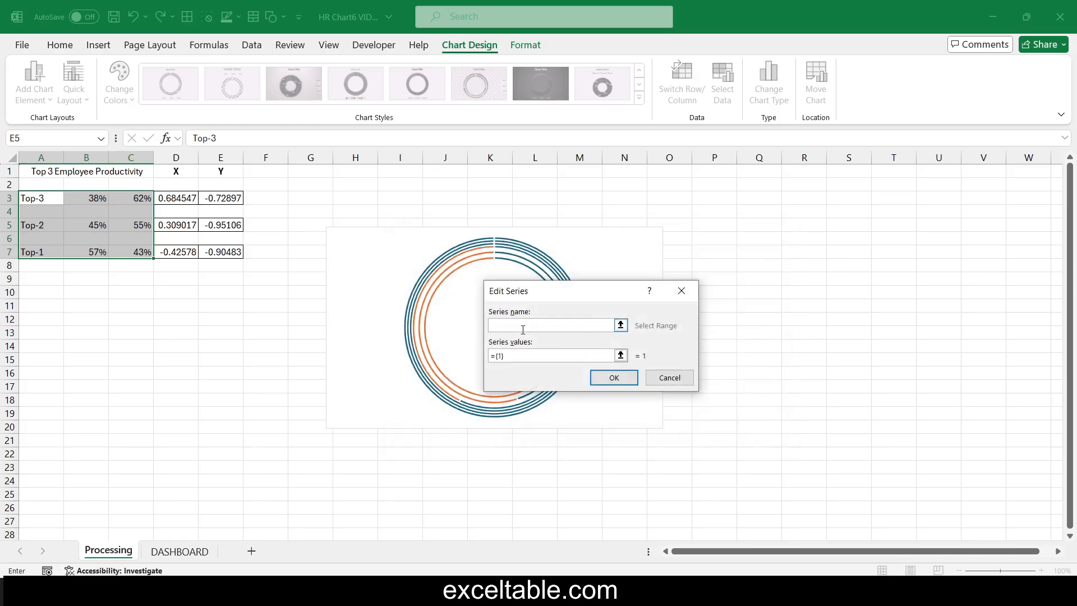
{"action": "type", "text": "Light1"}
{"action": "left_click_drag", "start_coordinate": [521, 358], "coordinate": [431, 351]}
{"action": "key", "text": "BackSpace"}
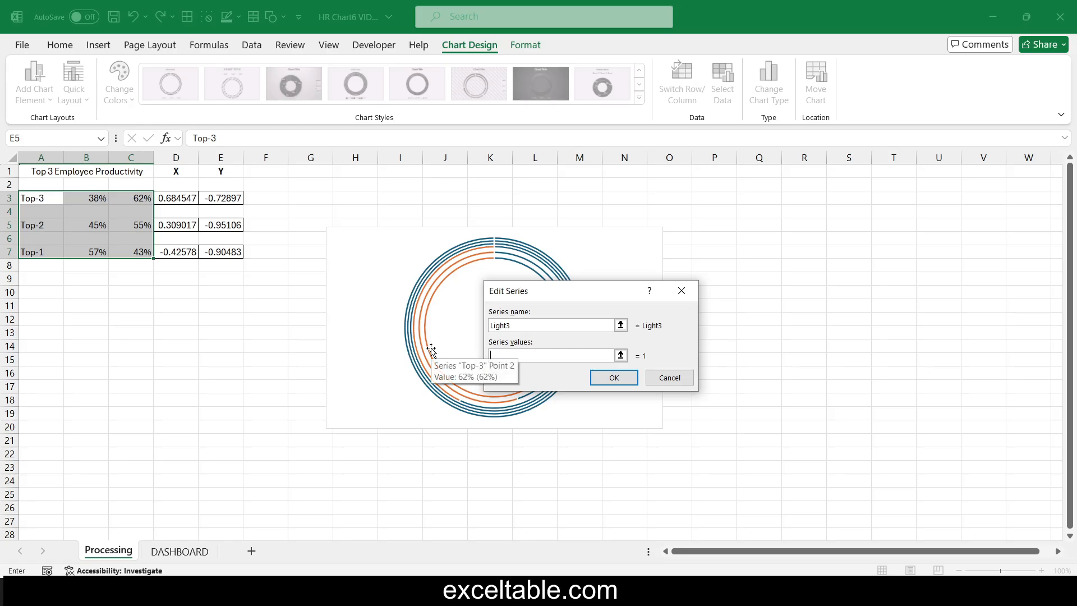
{"action": "left_click", "coordinate": [222, 252]}
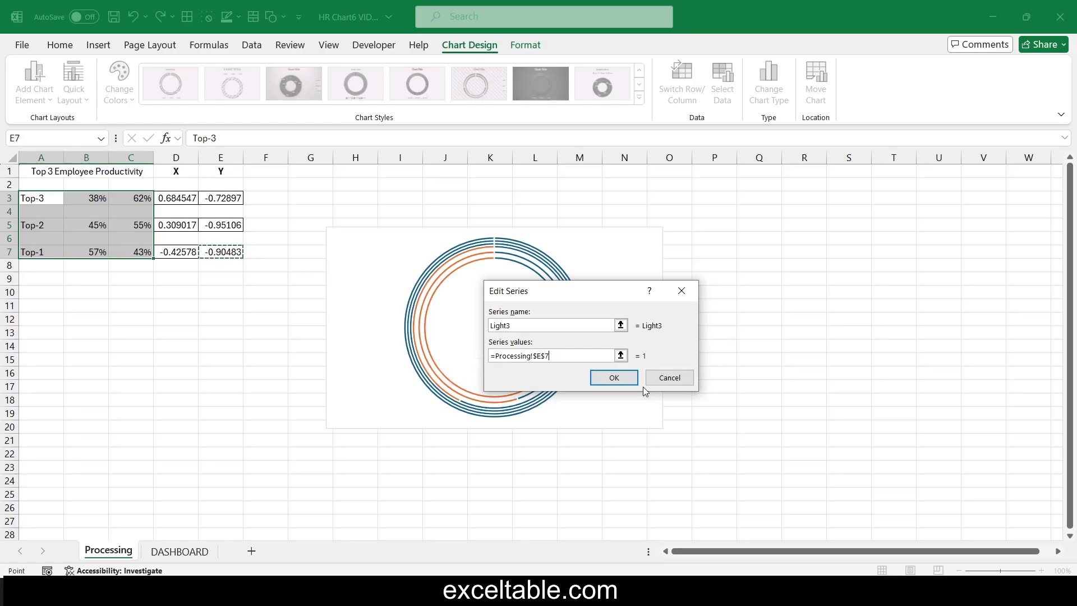
{"action": "left_click", "coordinate": [628, 378]}
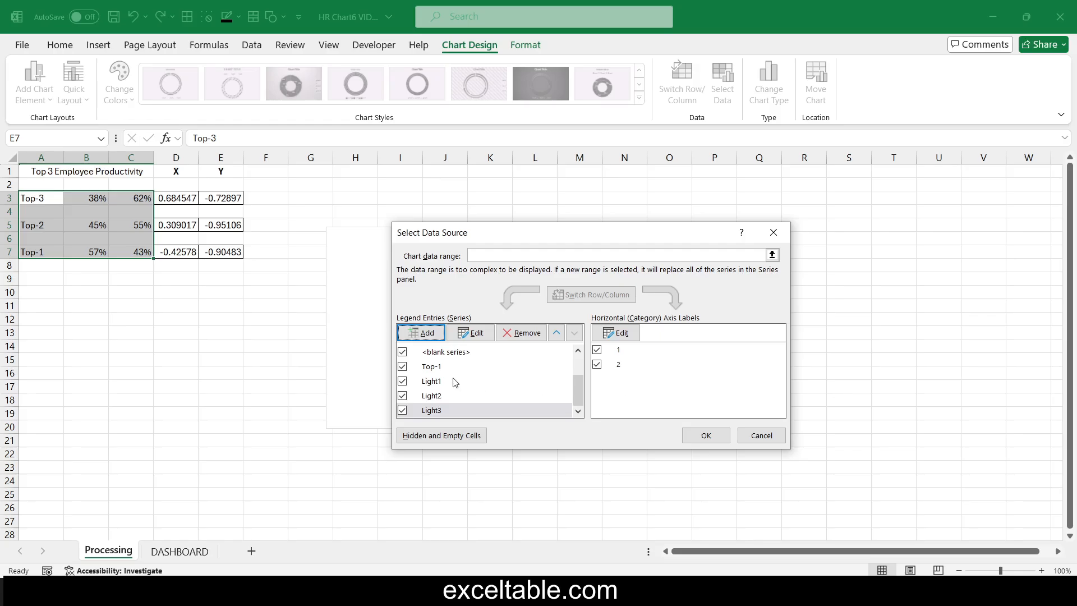
{"action": "left_click", "coordinate": [711, 441]}
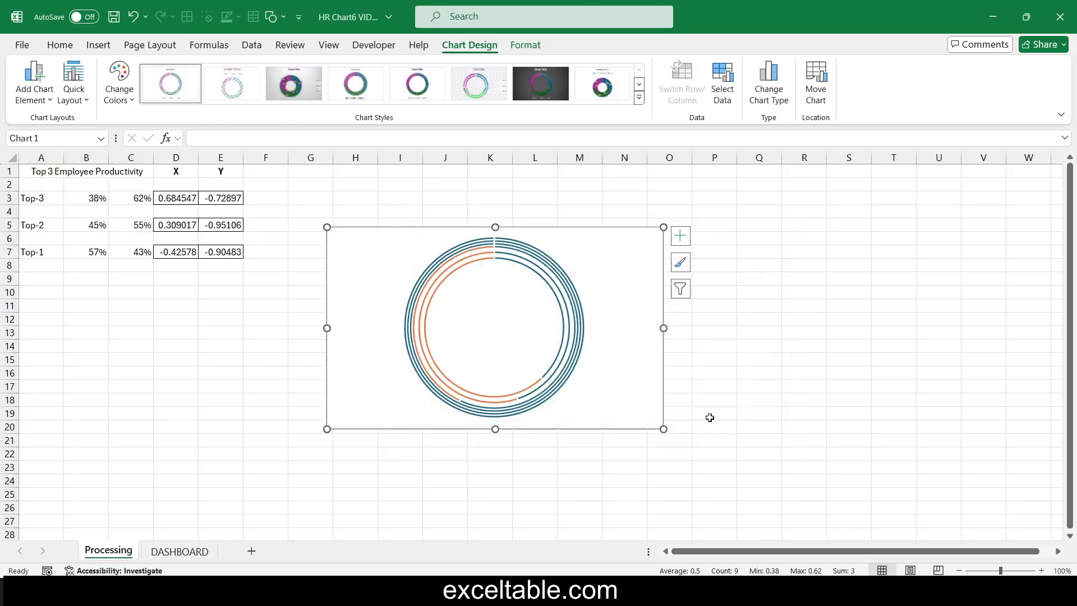
Change the chart type of the Light1 series to a markers-only scatter.
{"action": "left_click", "coordinate": [526, 45]}
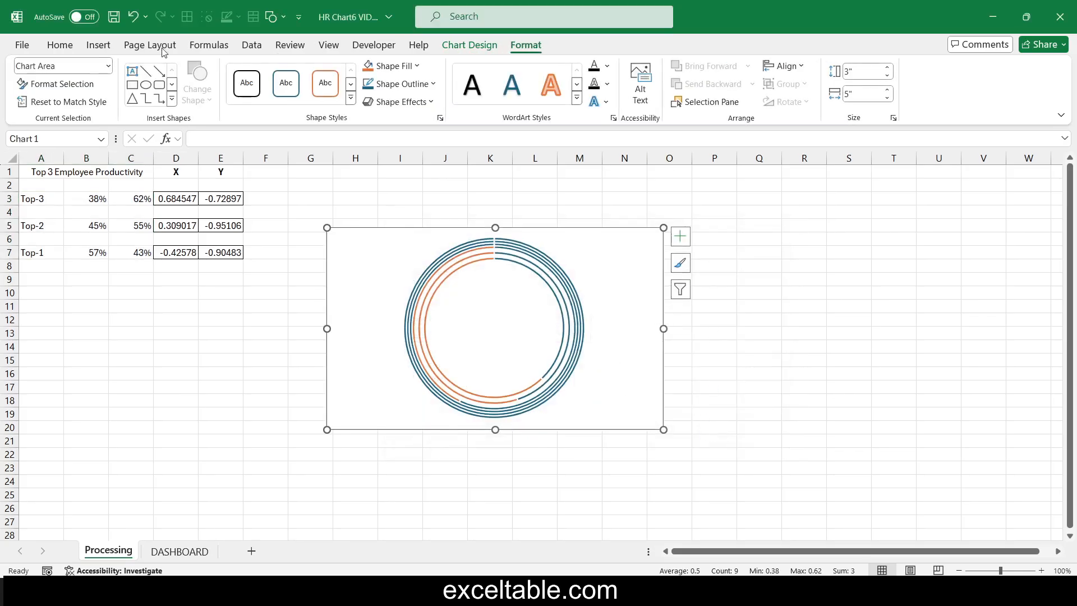
{"action": "left_click", "coordinate": [109, 66]}
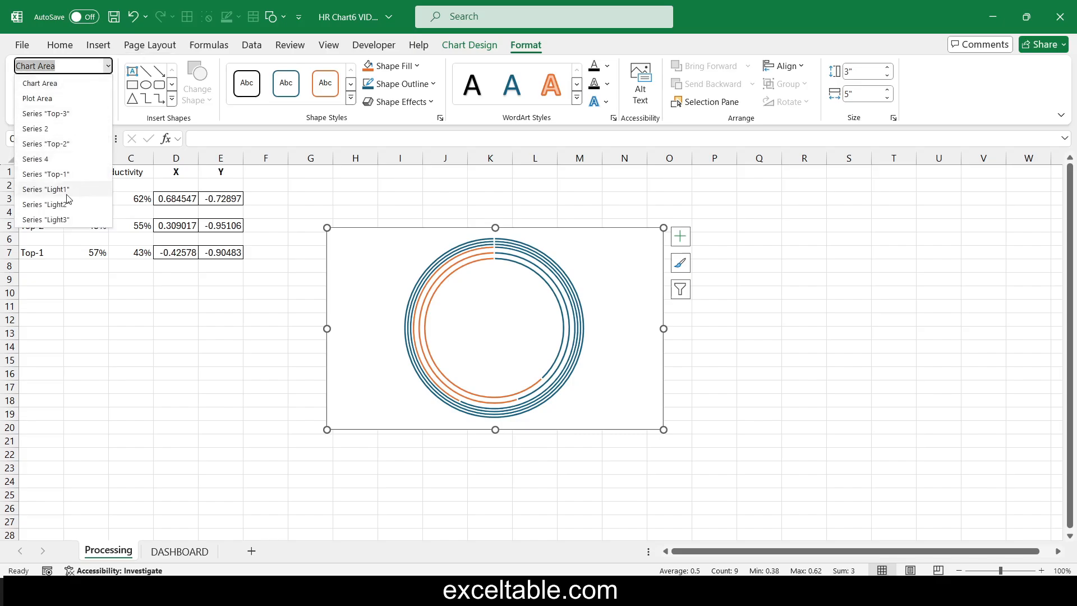
{"action": "left_click", "coordinate": [67, 194]}
{"action": "left_click", "coordinate": [98, 45]}
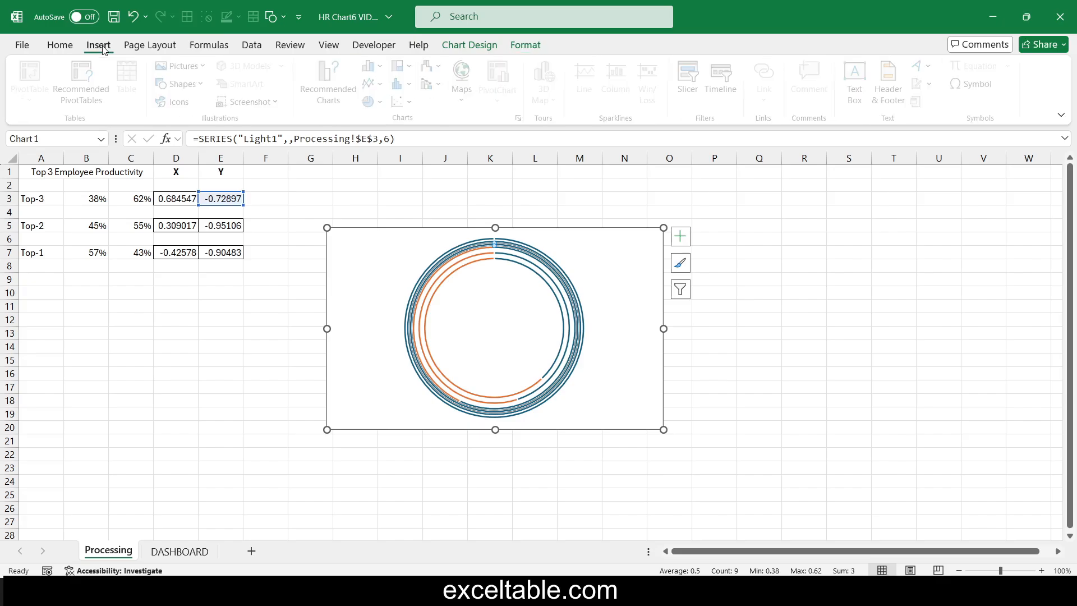
{"action": "left_click", "coordinate": [402, 102]}
{"action": "left_click", "coordinate": [417, 150]}
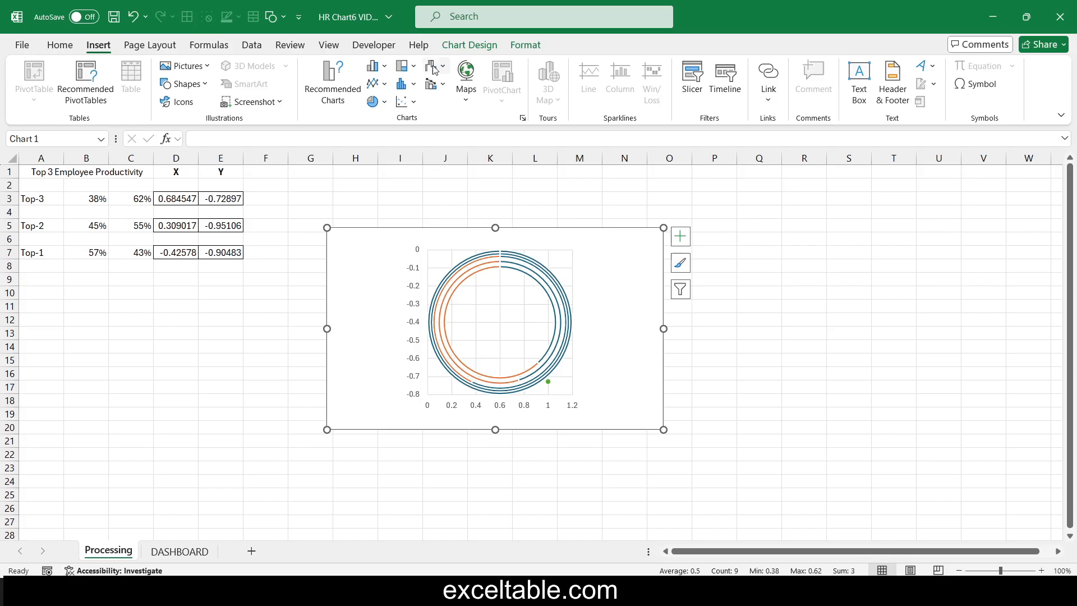
Change the chart type of the Light2 series to a markers-only scatter.
{"action": "left_click", "coordinate": [512, 47]}
{"action": "left_click", "coordinate": [107, 66]}
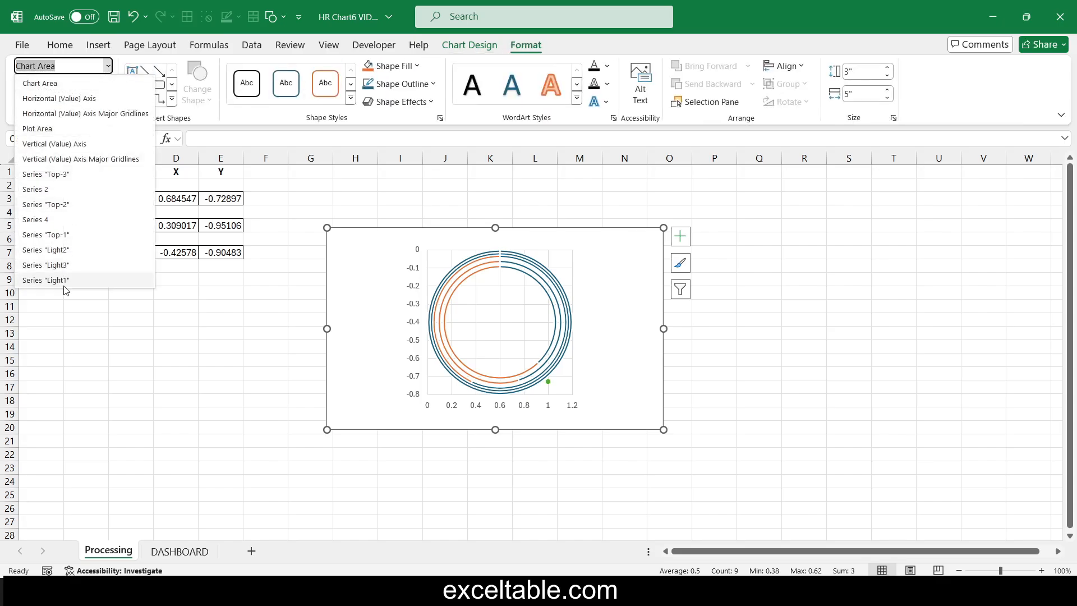
{"action": "left_click", "coordinate": [73, 253]}
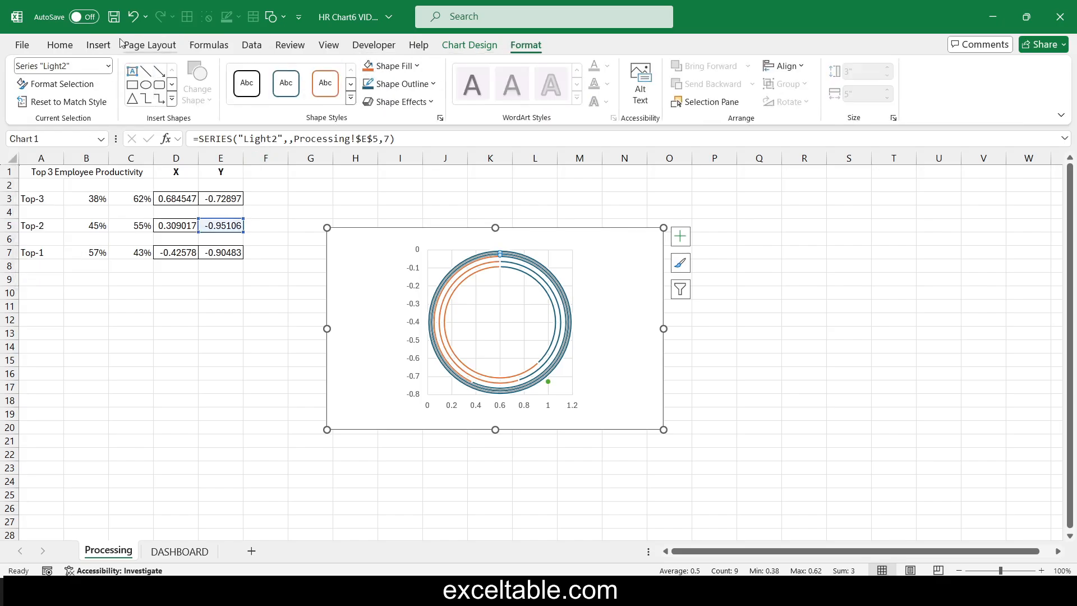
{"action": "left_click", "coordinate": [97, 46]}
{"action": "left_click", "coordinate": [406, 102]}
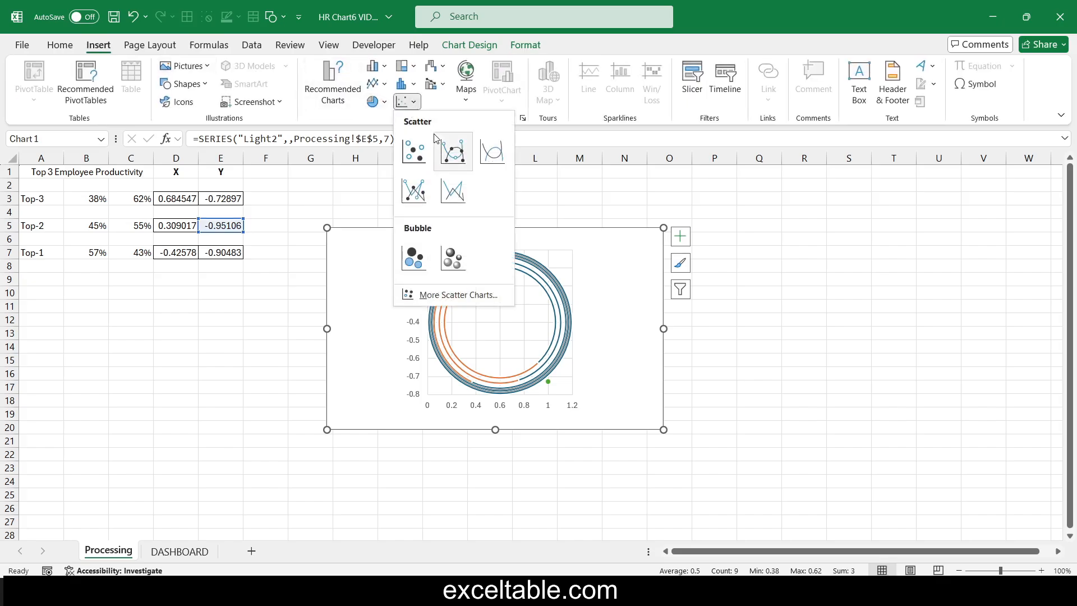
{"action": "left_click", "coordinate": [420, 162]}
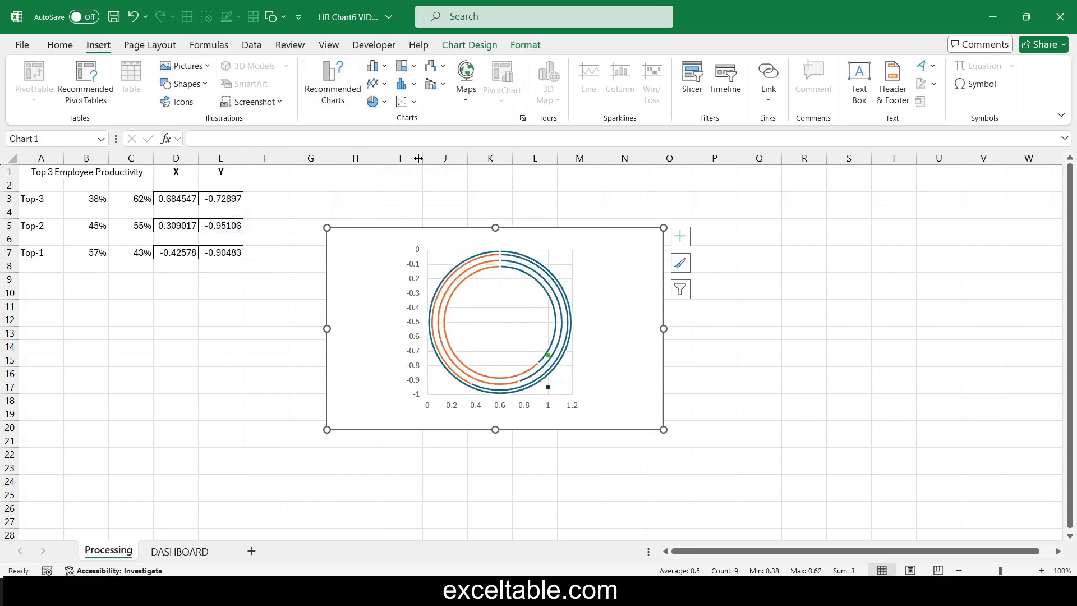
Change the chart type of the Light3 series to a markers-only scatter.
{"action": "left_click", "coordinate": [523, 46]}
{"action": "left_click", "coordinate": [107, 67]}
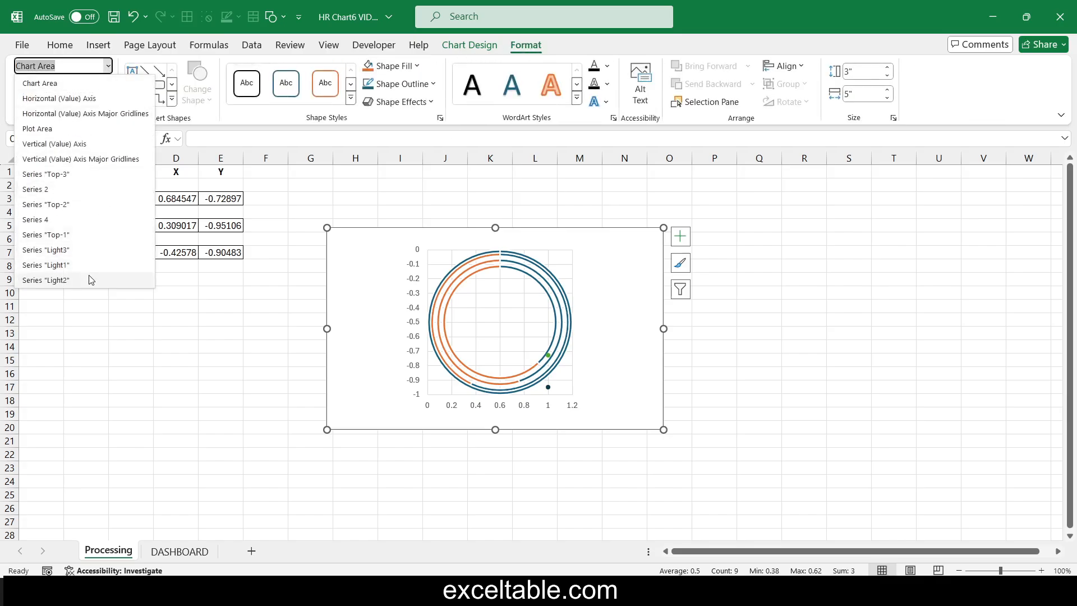
{"action": "left_click", "coordinate": [88, 251]}
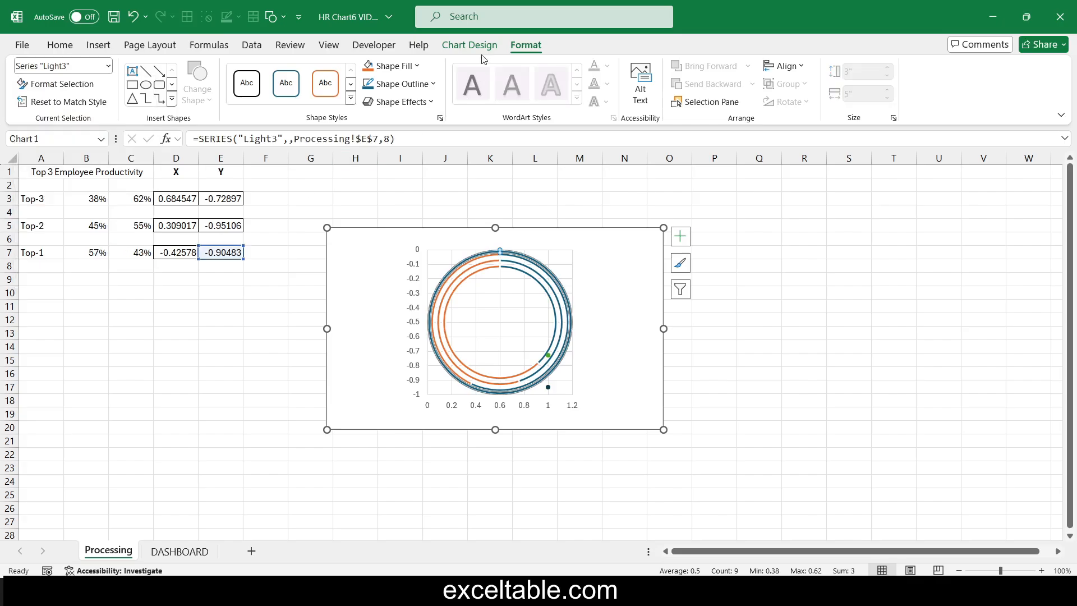
{"action": "left_click", "coordinate": [98, 45]}
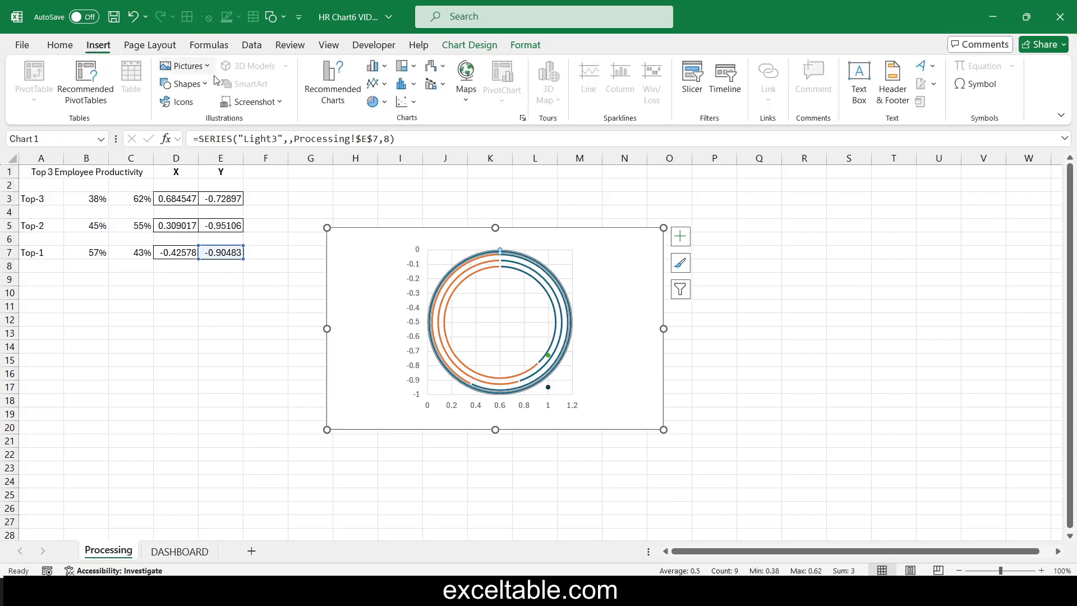
{"action": "left_click", "coordinate": [406, 101]}
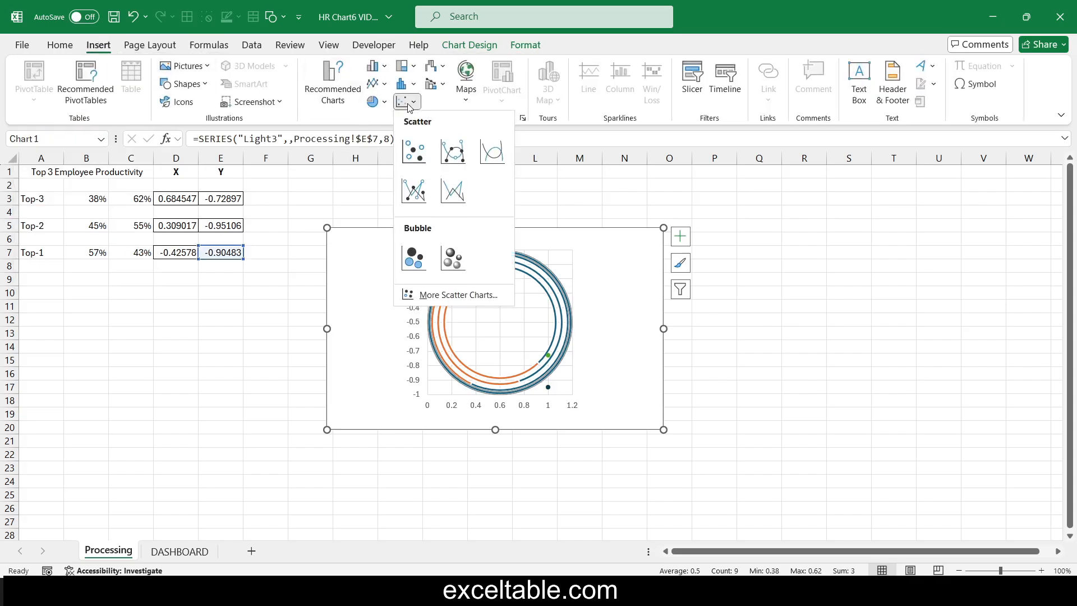
{"action": "left_click", "coordinate": [409, 156]}
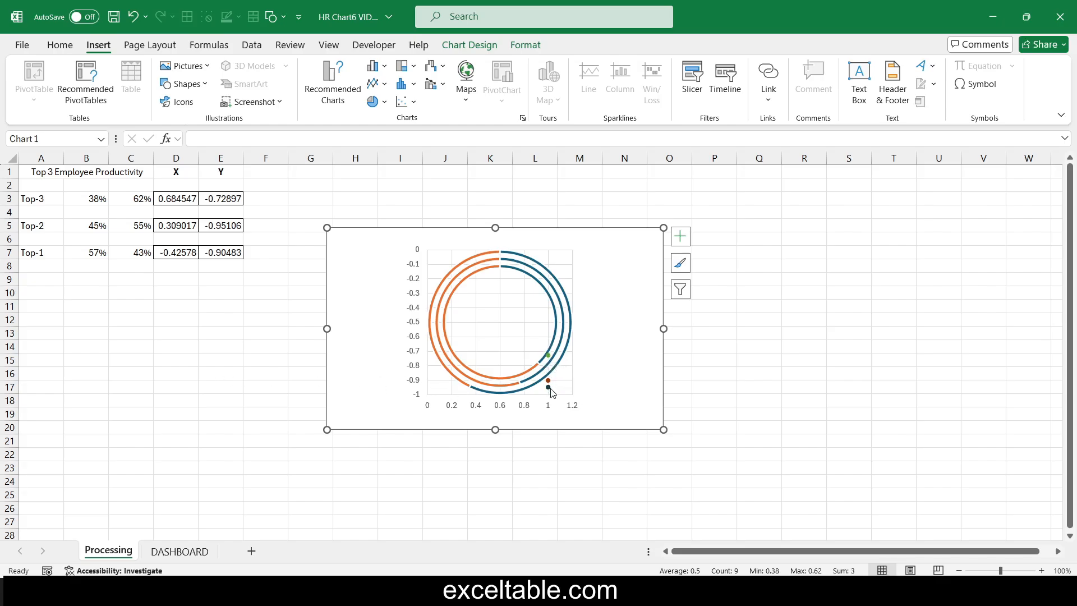
Set the bounds of the chart's vertical axis to a minimum of -1.14 and a maximum of 1.15.
{"action": "left_click", "coordinate": [418, 342]}
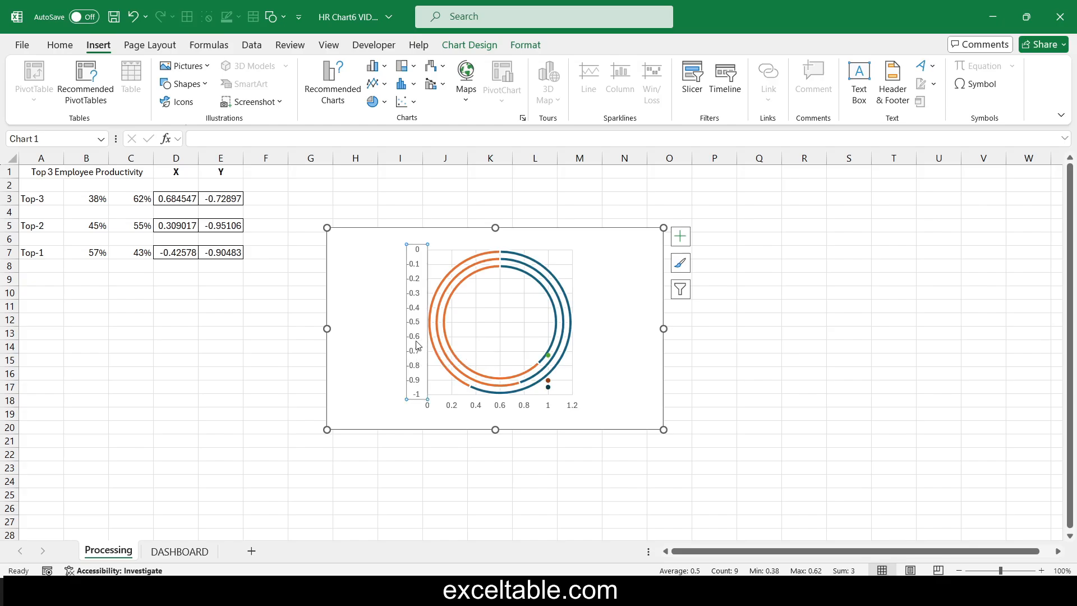
{"action": "right_click", "coordinate": [416, 341]}
{"action": "left_click", "coordinate": [455, 519]}
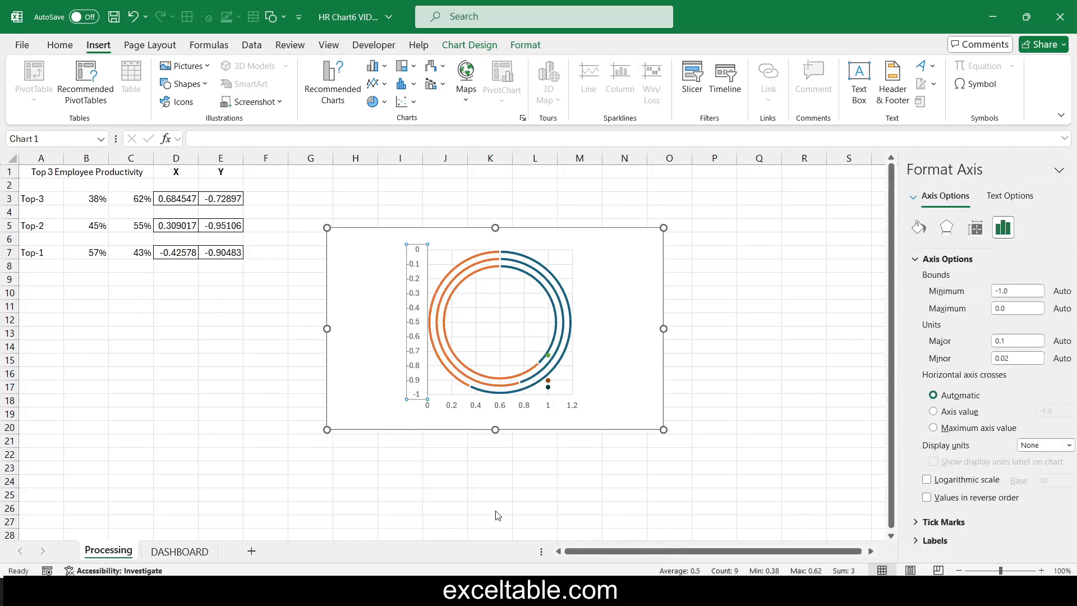
{"action": "left_click", "coordinate": [1004, 292]}
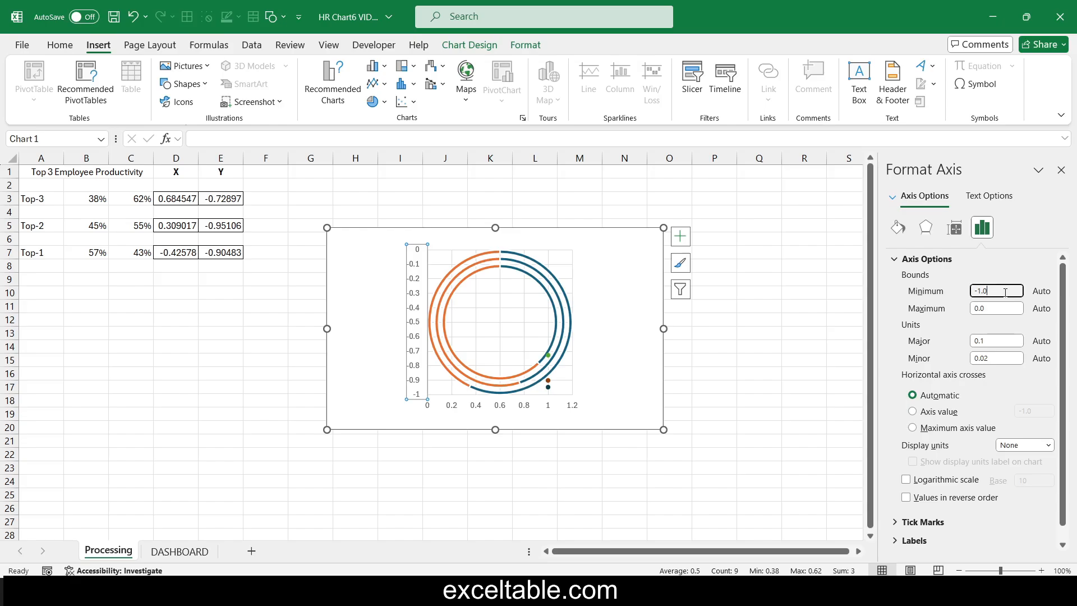
{"action": "left_click_drag", "start_coordinate": [1005, 293], "coordinate": [924, 290]}
{"action": "type", "text": "-"}
{"action": "left_click", "coordinate": [986, 309]}
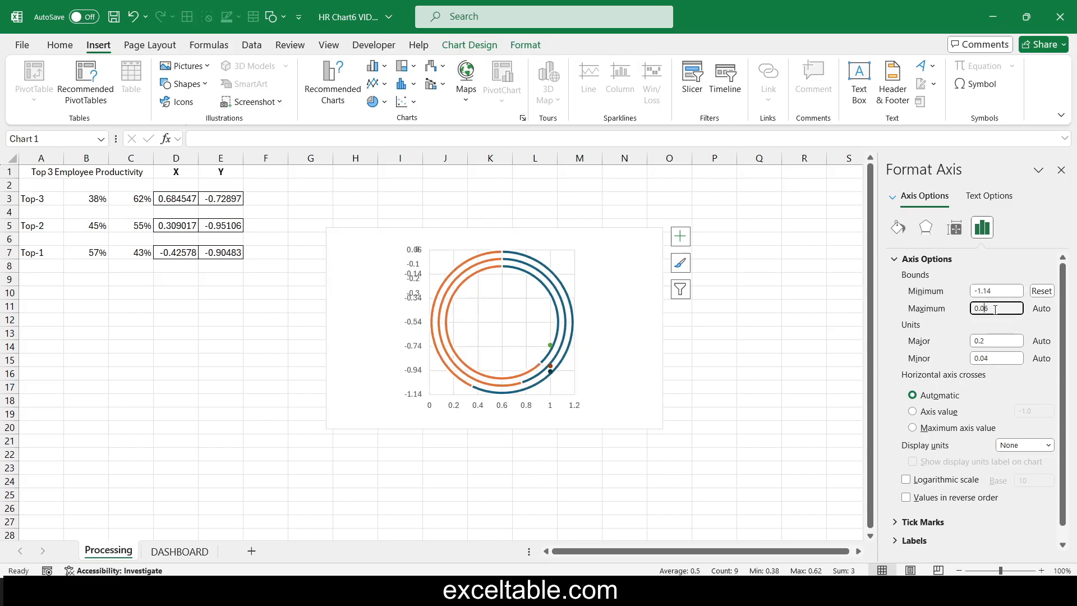
{"action": "left_click_drag", "start_coordinate": [995, 308], "coordinate": [953, 311]}
{"action": "type", "text": "1.15"}
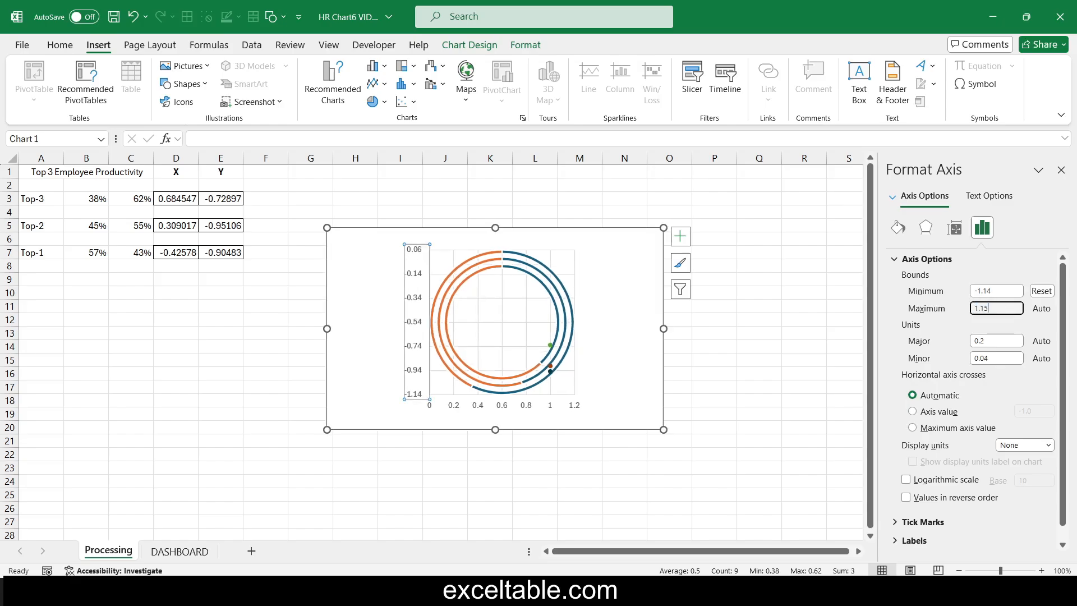
{"action": "key", "text": "Return"}
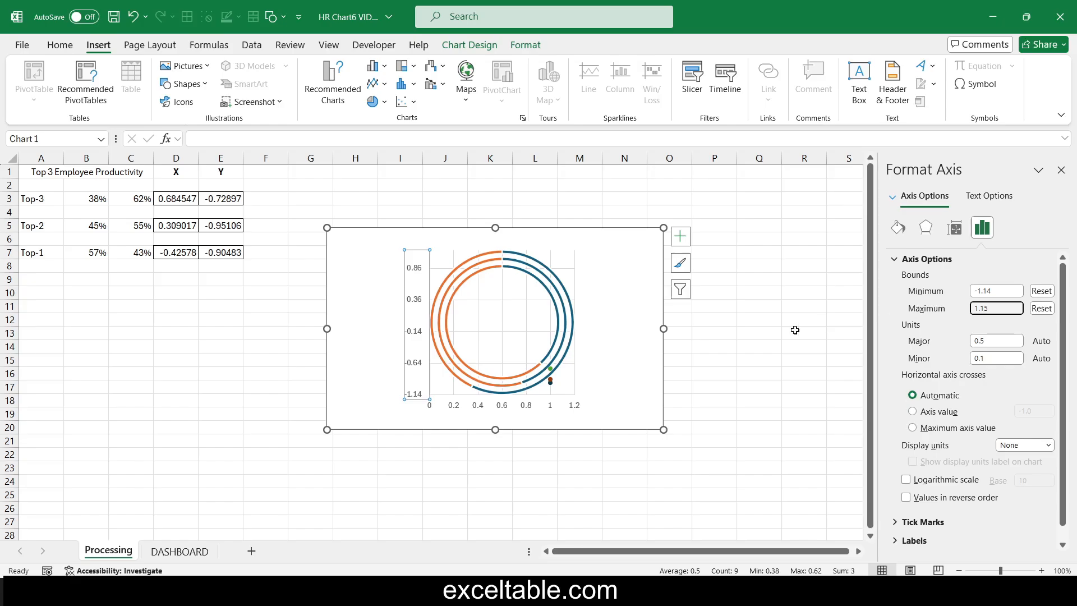
Set the bounds of the chart's horizontal axis to a minimum of -1.14 and a maximum of 1.15.
{"action": "left_click", "coordinate": [528, 408]}
{"action": "left_click_drag", "start_coordinate": [998, 291], "coordinate": [933, 292]}
{"action": "type", "text": "-"}
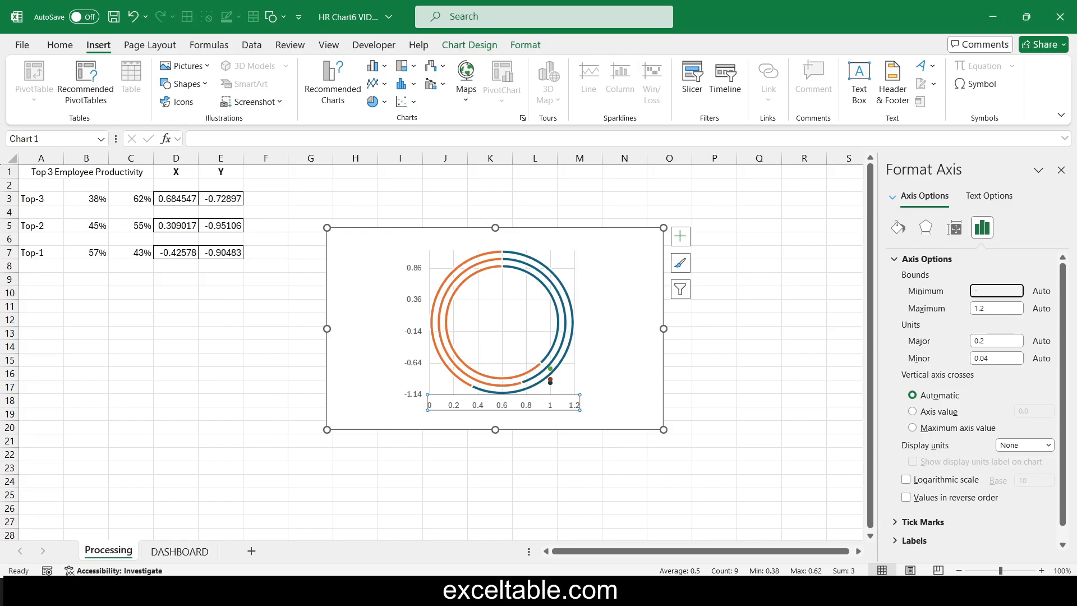
{"action": "type", "text": "1.14"}
{"action": "key", "text": "Tab"}
{"action": "type", "text": "1.15"}
{"action": "key", "text": "Return"}
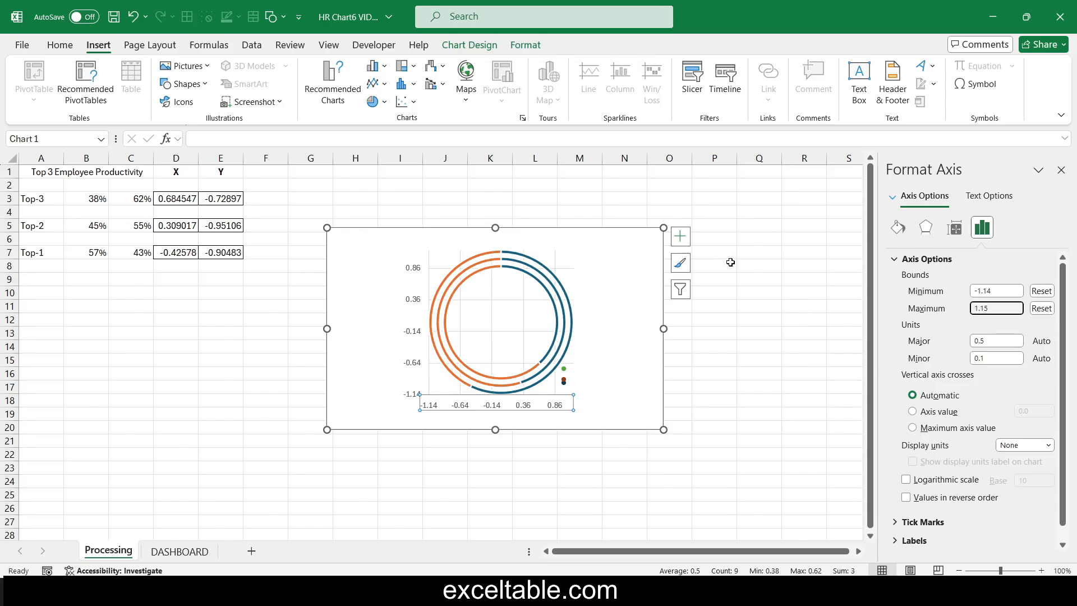
Remove both axes and all horizontal and vertical gridlines from the chart.
{"action": "left_click", "coordinate": [681, 237]}
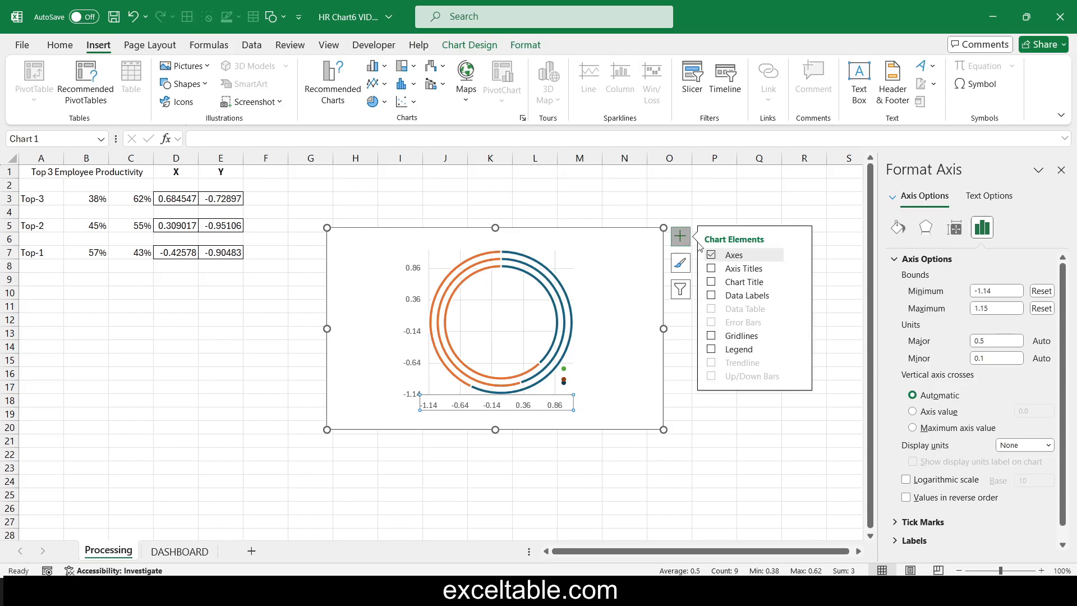
{"action": "left_click", "coordinate": [712, 256]}
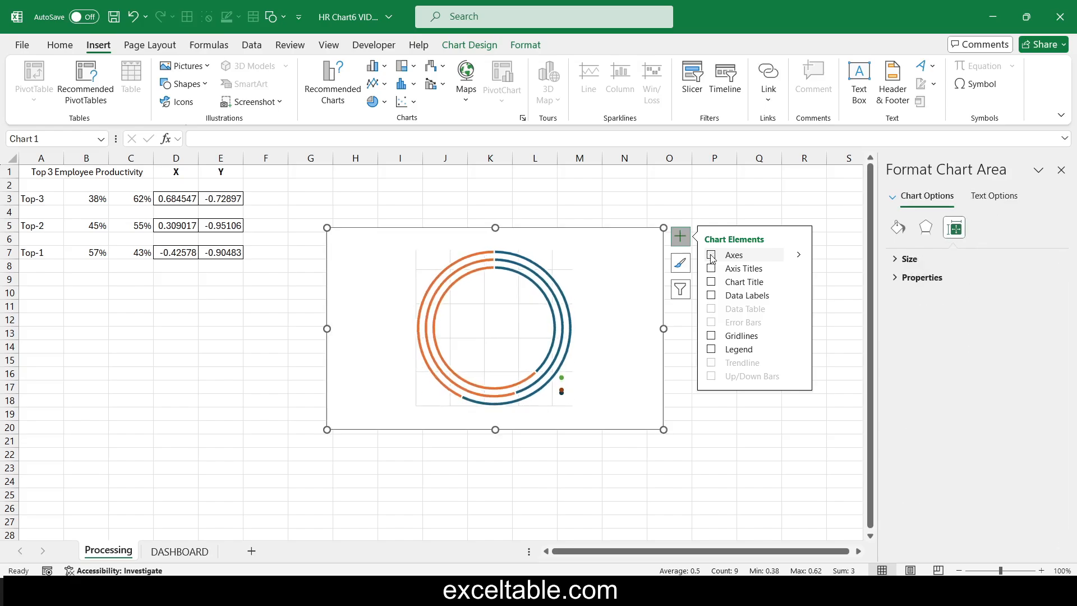
{"action": "left_click", "coordinate": [503, 305]}
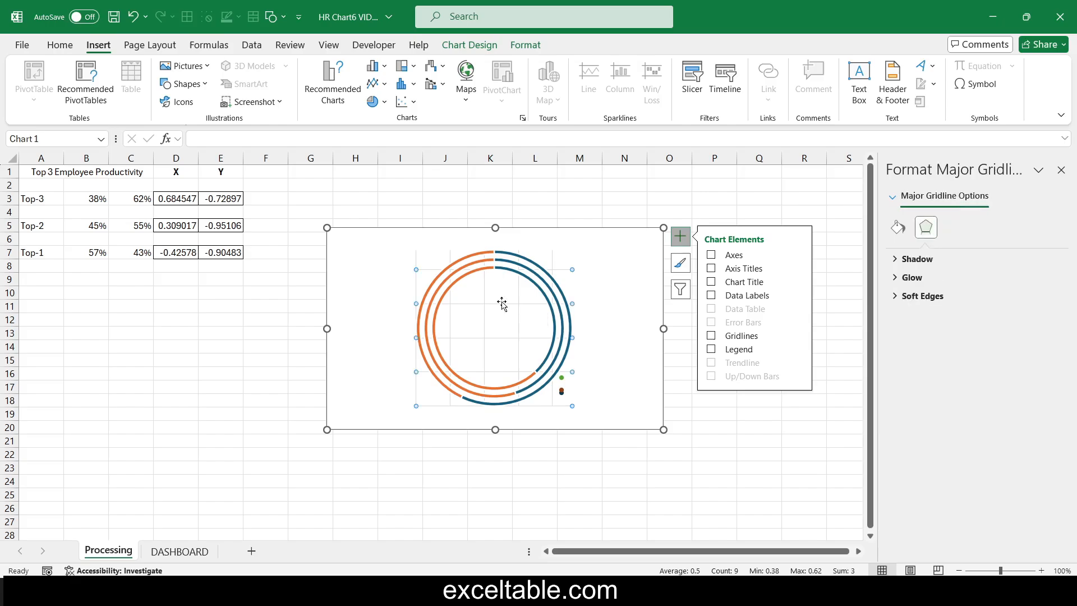
{"action": "left_click", "coordinate": [502, 303]}
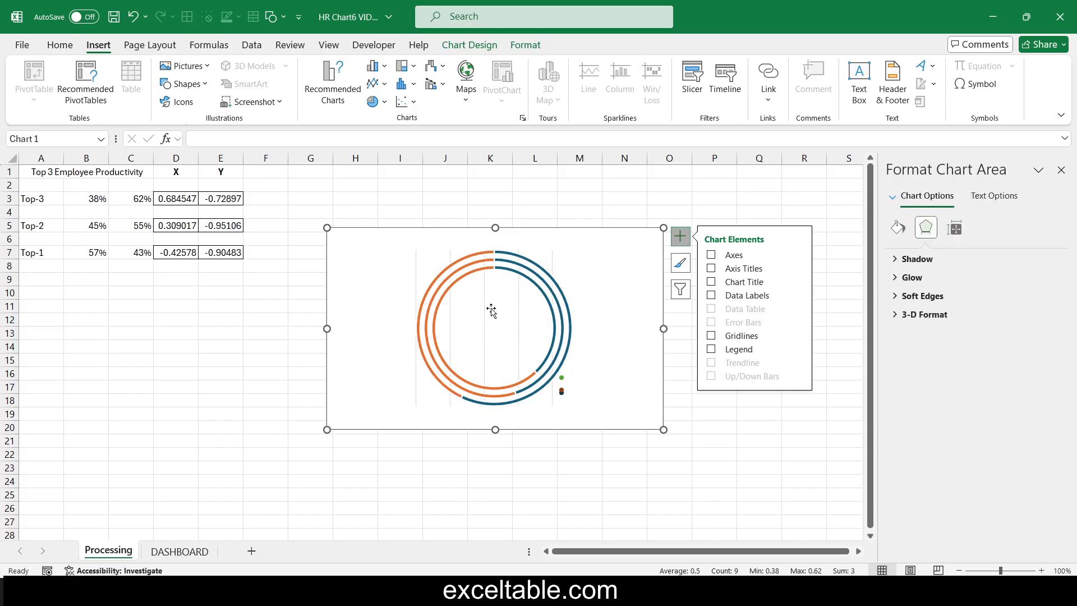
{"action": "left_click", "coordinate": [486, 309]}
{"action": "key", "text": "Delete"}
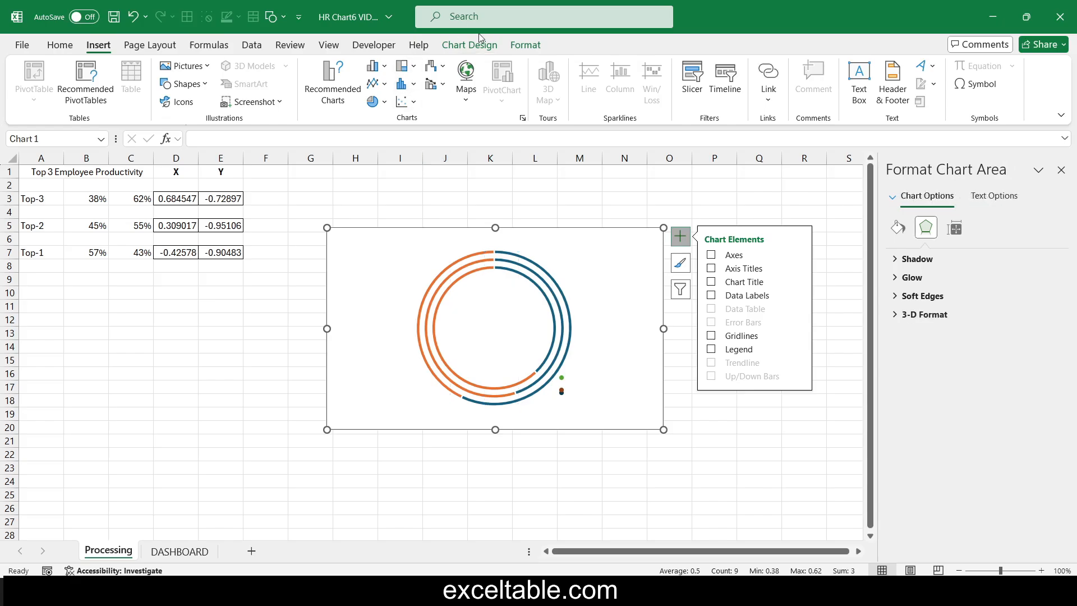
Edit the Light1 series in the chart's data source so its X values come from cell D3 of the Processing sheet.
{"action": "left_click", "coordinate": [518, 44]}
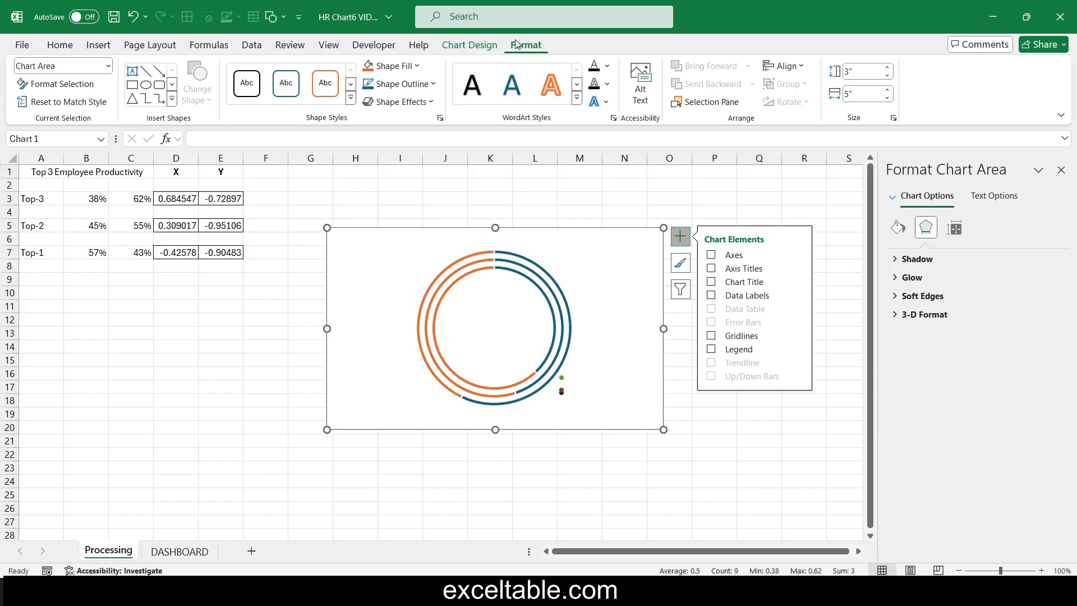
{"action": "left_click", "coordinate": [486, 44]}
{"action": "left_click", "coordinate": [722, 82]}
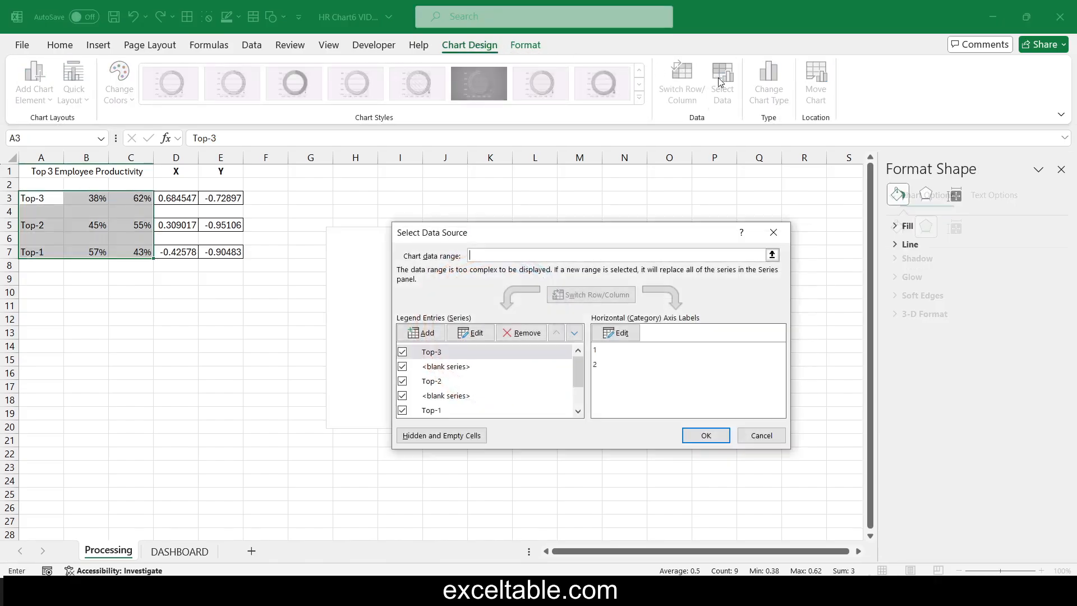
{"action": "left_click_drag", "start_coordinate": [552, 233], "coordinate": [748, 218]}
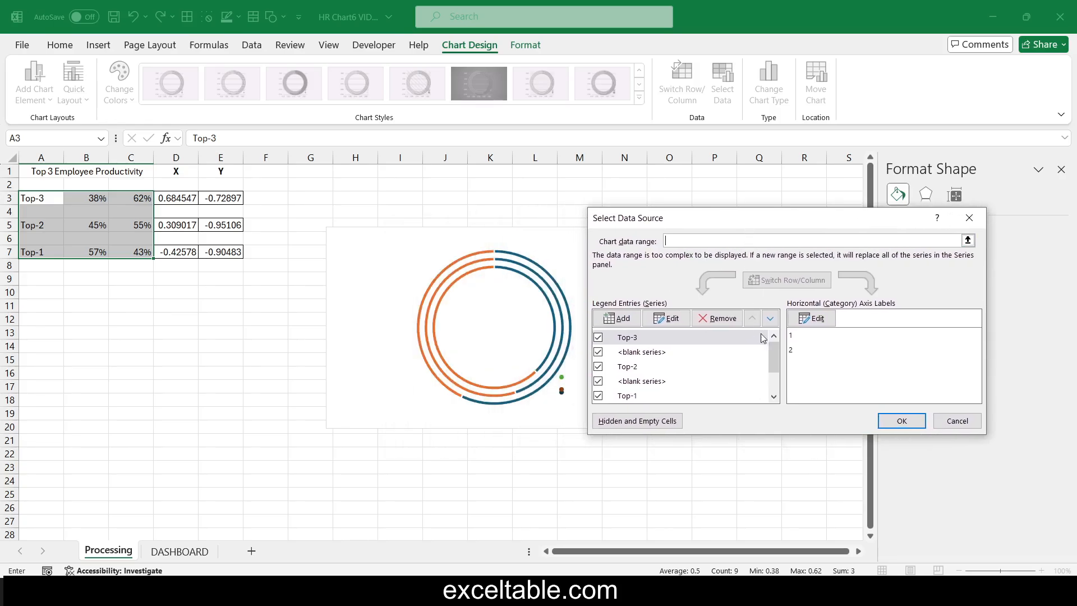
{"action": "left_click_drag", "start_coordinate": [774, 355], "coordinate": [773, 374]}
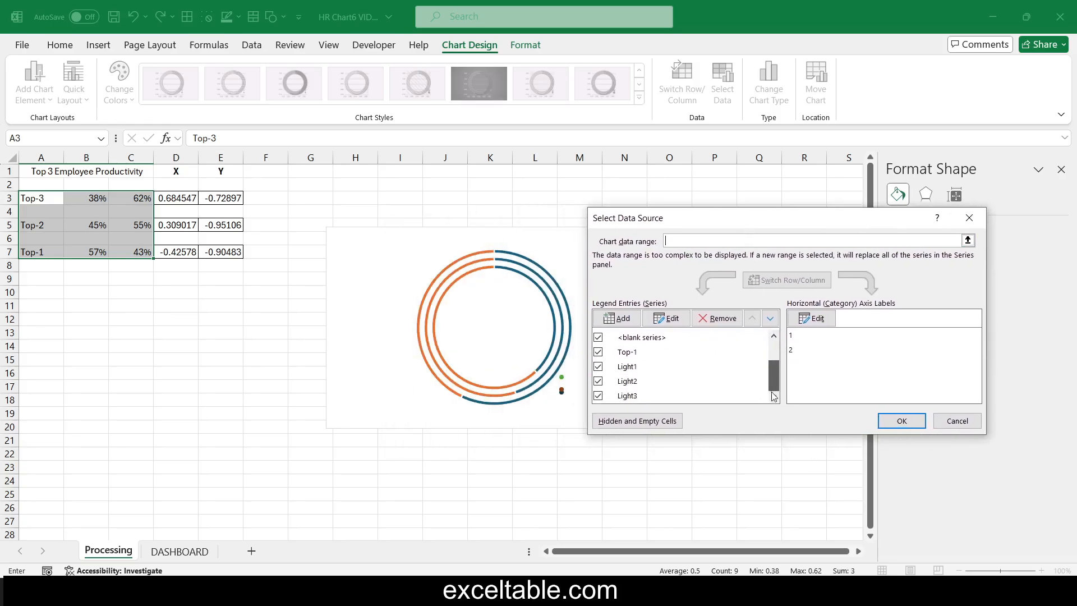
{"action": "left_click", "coordinate": [639, 368]}
{"action": "left_click", "coordinate": [675, 322]}
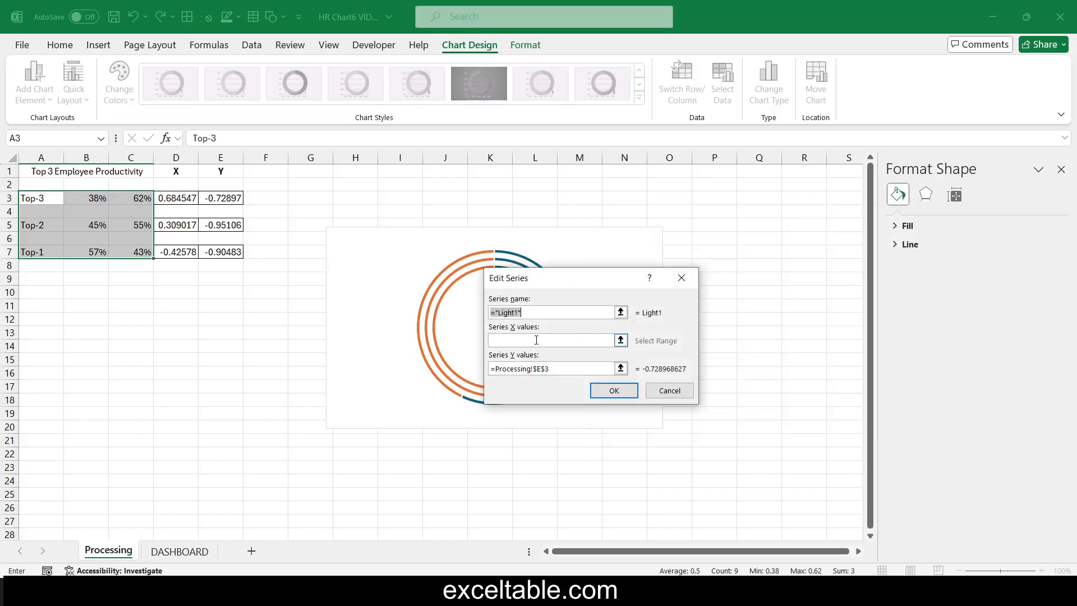
{"action": "left_click", "coordinate": [538, 340]}
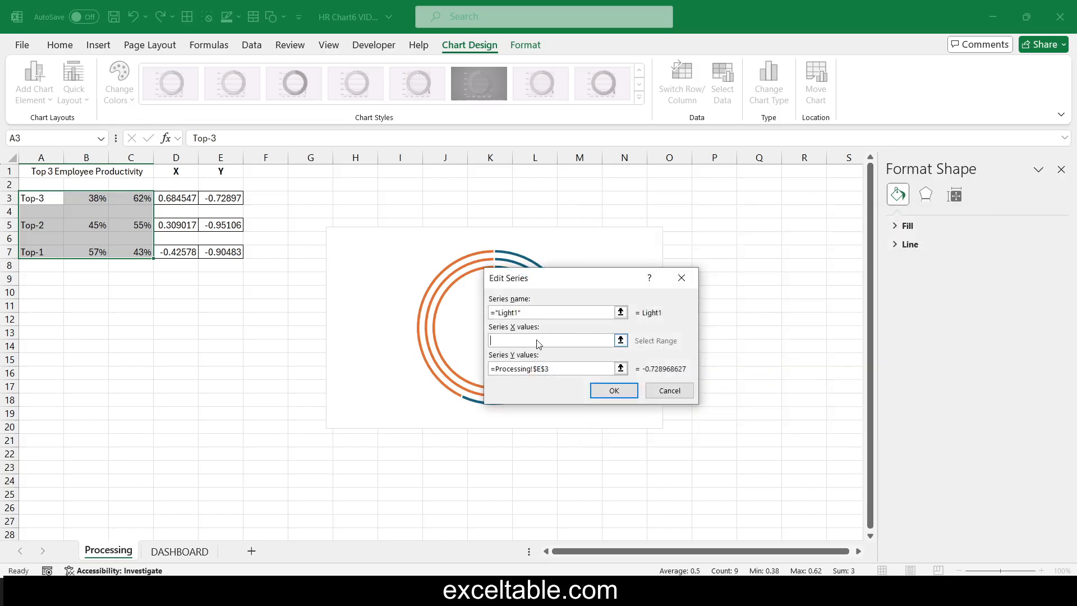
{"action": "left_click", "coordinate": [621, 341]}
{"action": "left_click", "coordinate": [177, 199]}
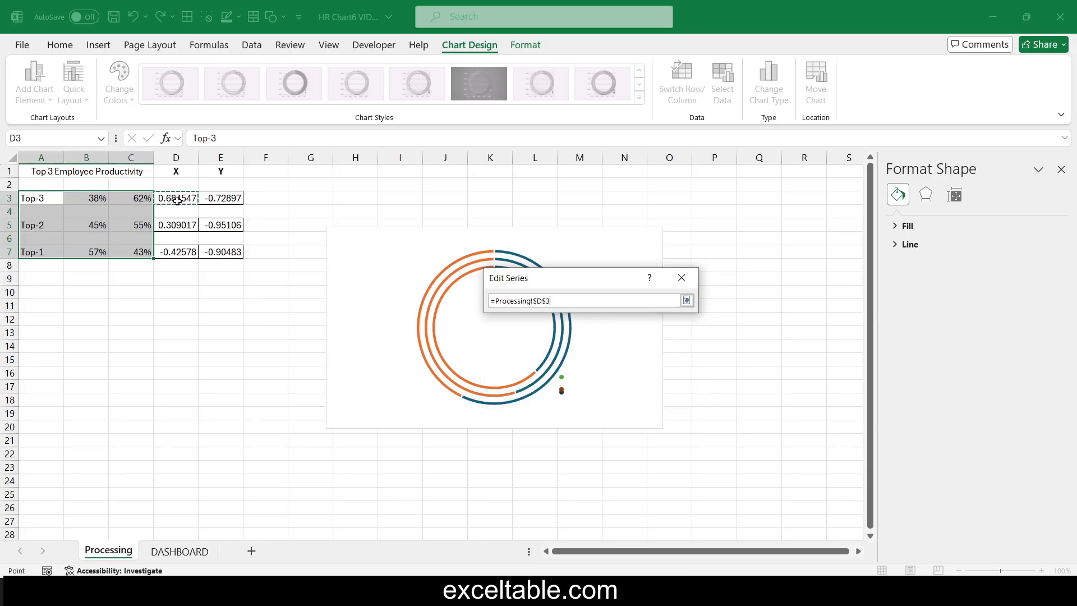
{"action": "key", "text": "Return"}
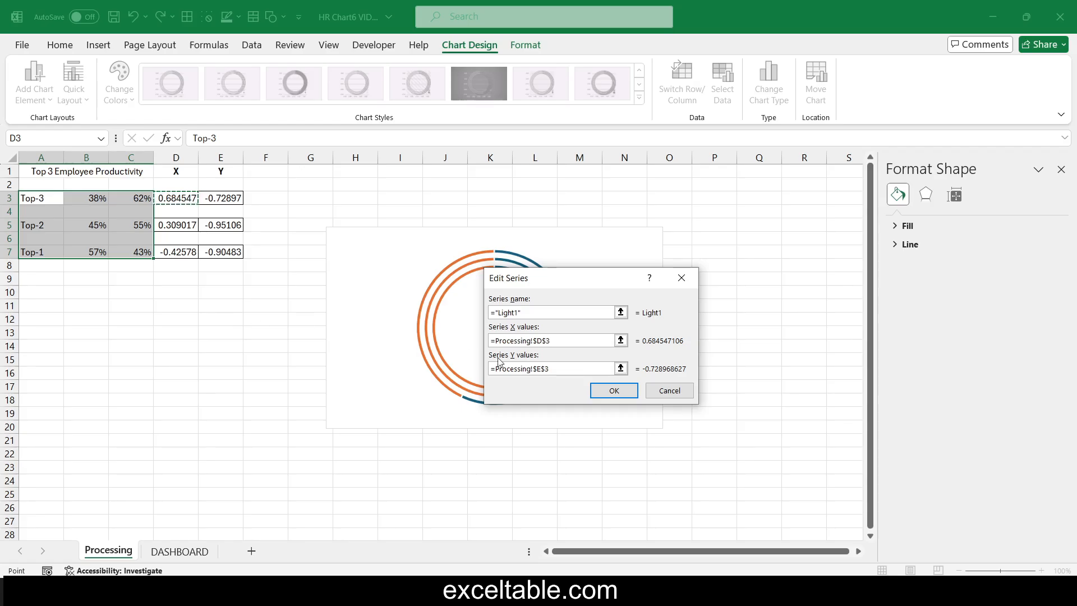
{"action": "left_click", "coordinate": [566, 371]}
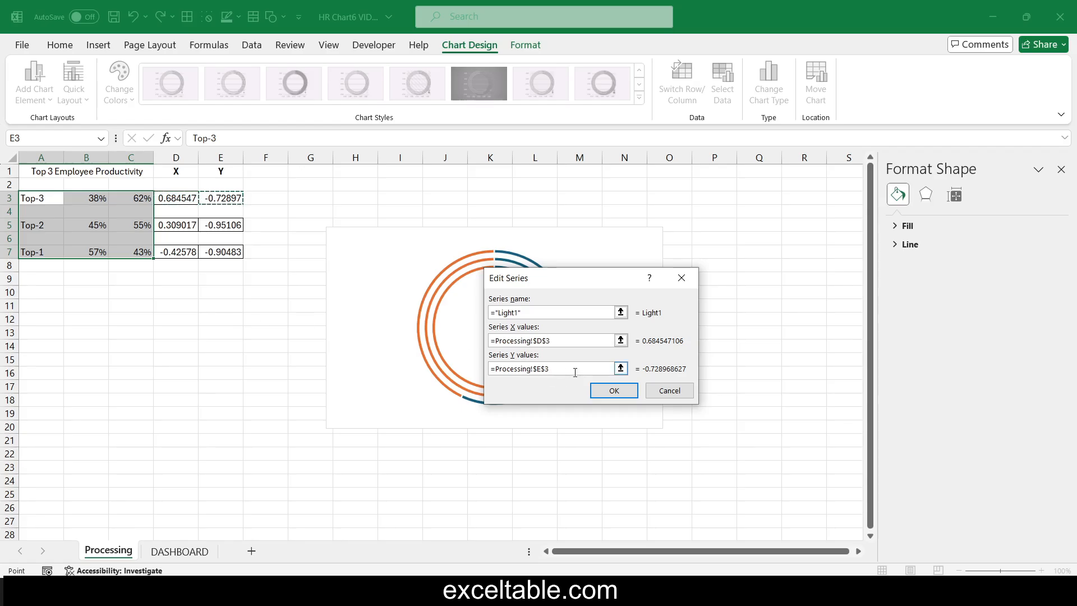
{"action": "left_click", "coordinate": [616, 391]}
Edit the Light2 series to take its X values from cell D5 and its Y values from cell E5.
{"action": "left_click", "coordinate": [627, 382]}
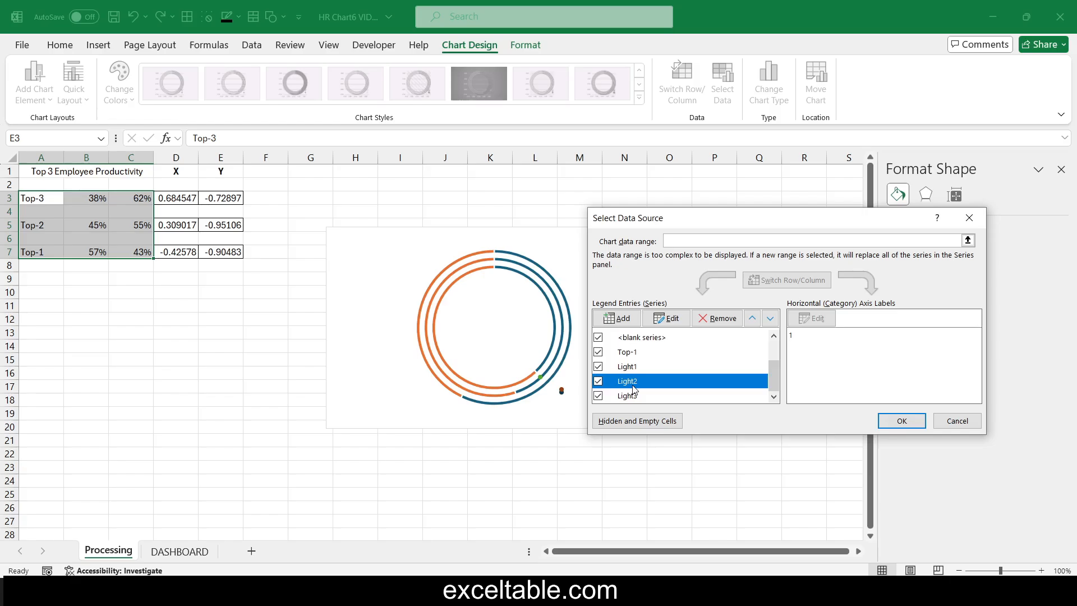
{"action": "left_click", "coordinate": [666, 318]}
{"action": "left_click", "coordinate": [542, 341]}
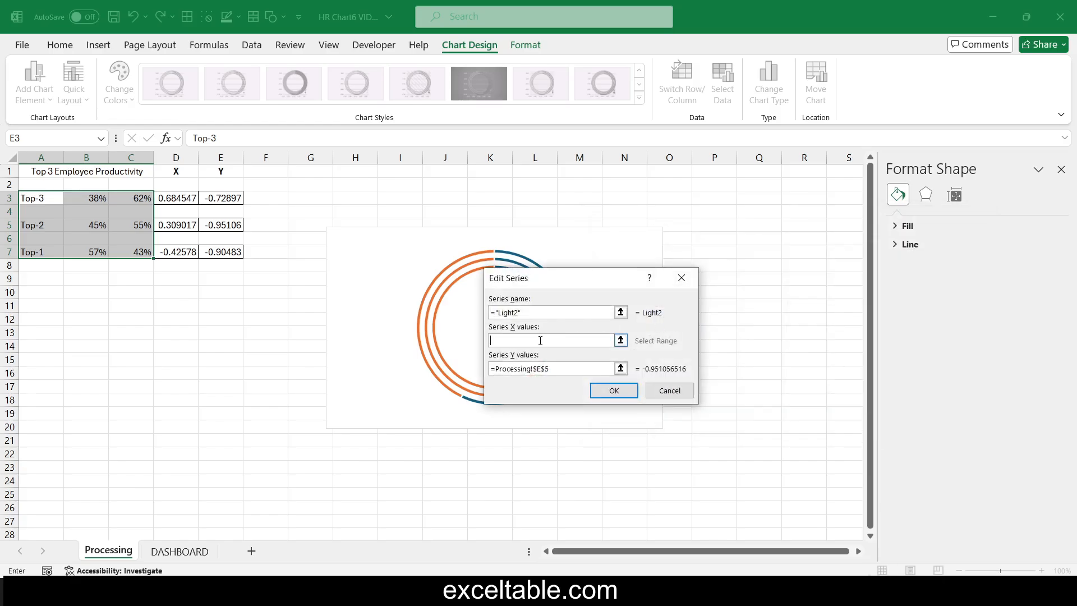
{"action": "left_click", "coordinate": [190, 225]}
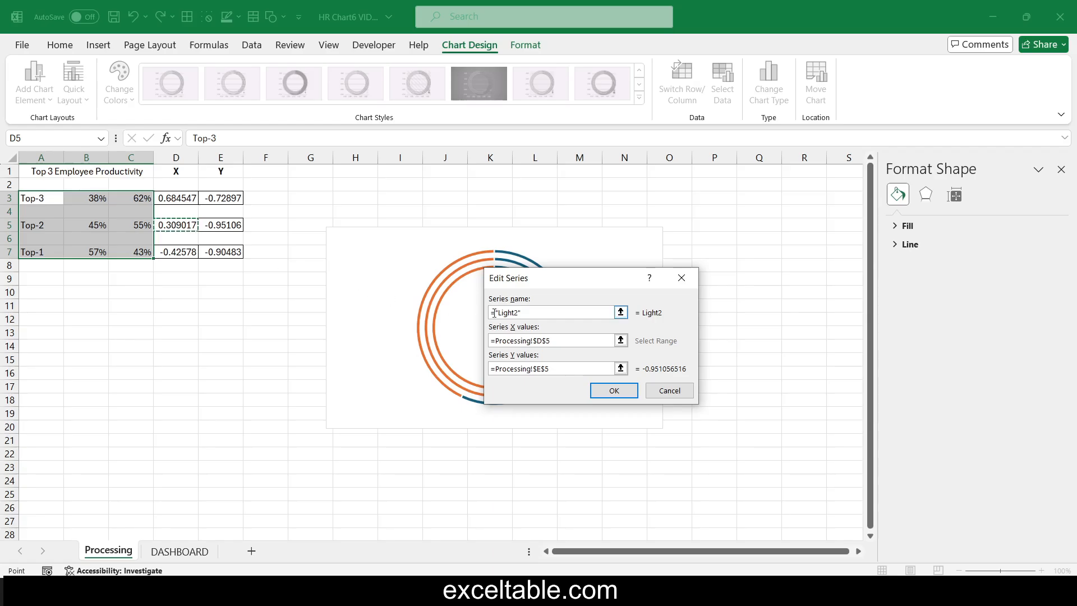
{"action": "left_click", "coordinate": [621, 369]}
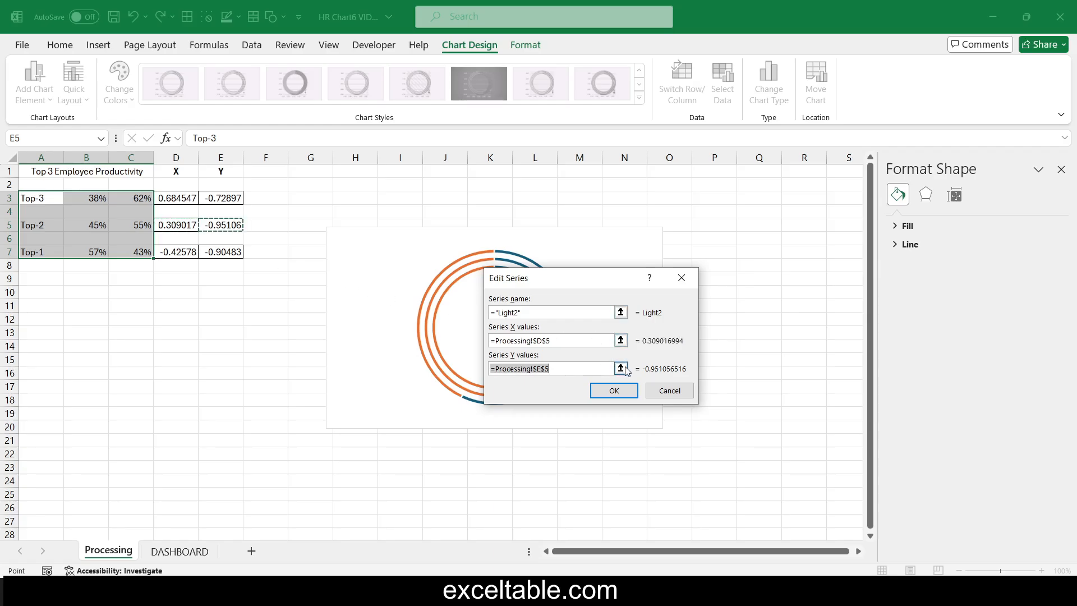
{"action": "left_click", "coordinate": [226, 227]}
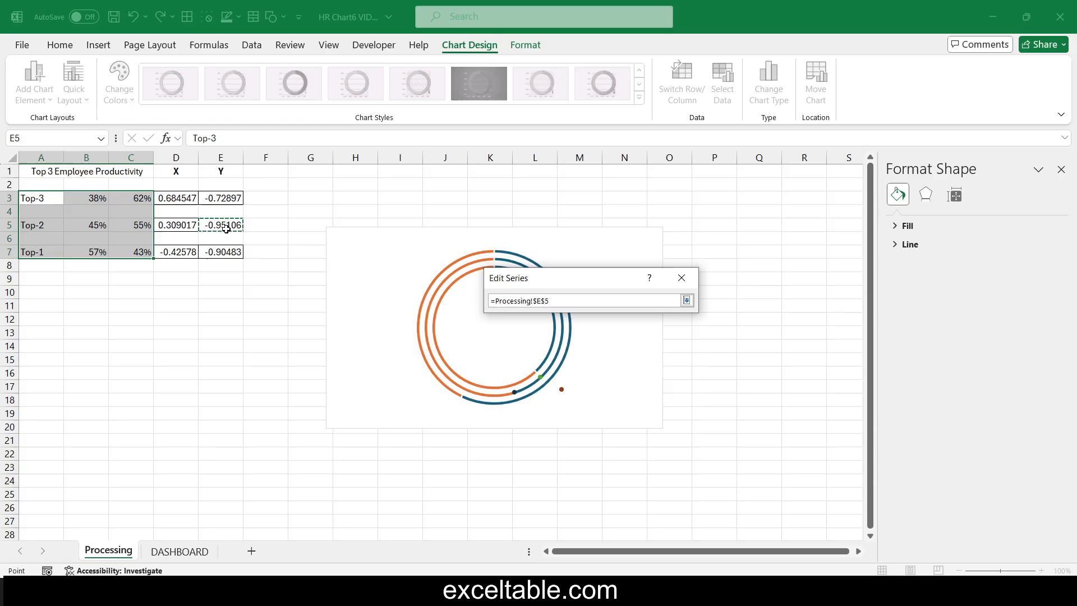
{"action": "key", "text": "Return"}
{"action": "left_click", "coordinate": [614, 391]}
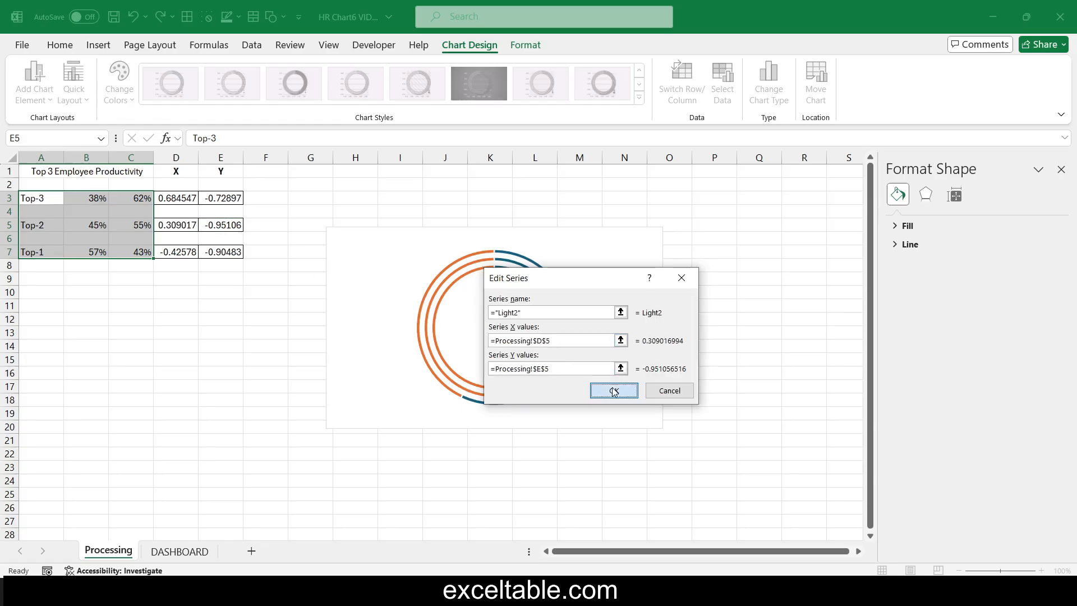
Set the X values of the Light3 series to cell D7 and apply the data source changes.
{"action": "left_click", "coordinate": [627, 395]}
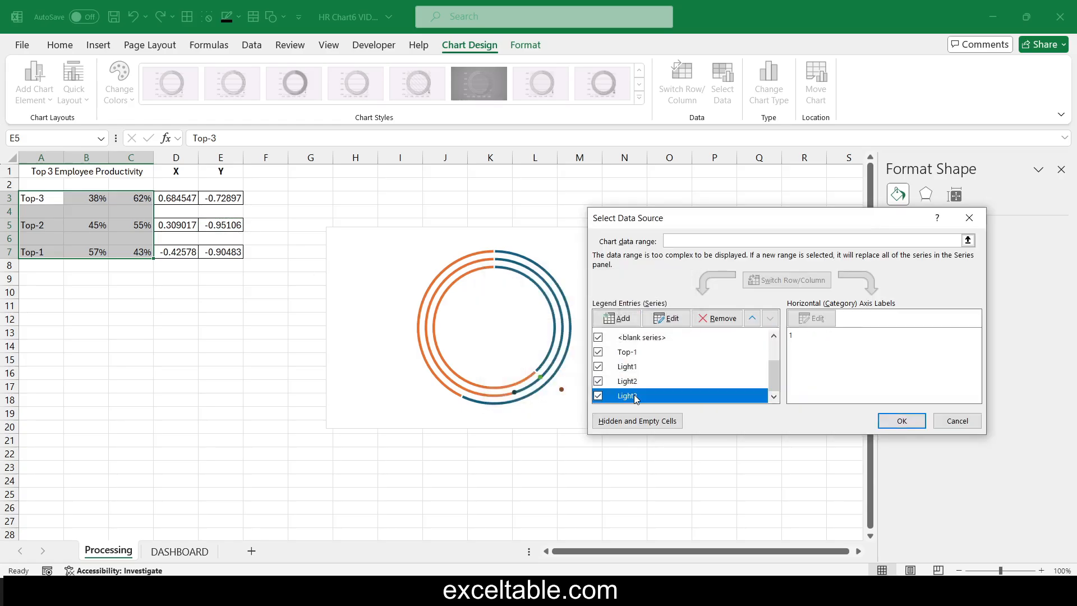
{"action": "left_click", "coordinate": [667, 318]}
{"action": "left_click", "coordinate": [558, 341]}
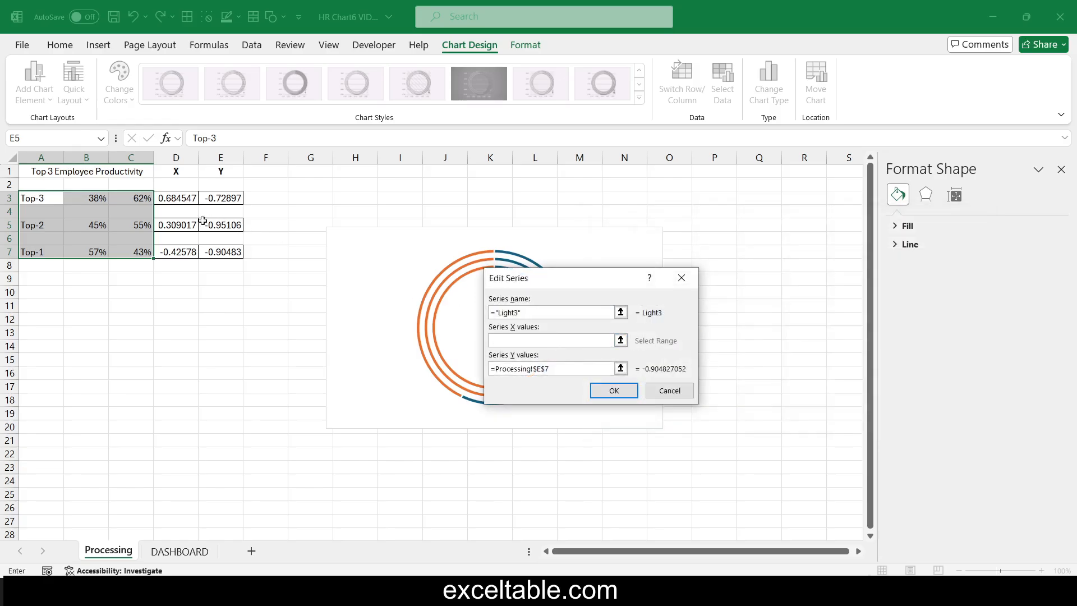
{"action": "left_click", "coordinate": [169, 253]}
{"action": "left_click", "coordinate": [564, 370]}
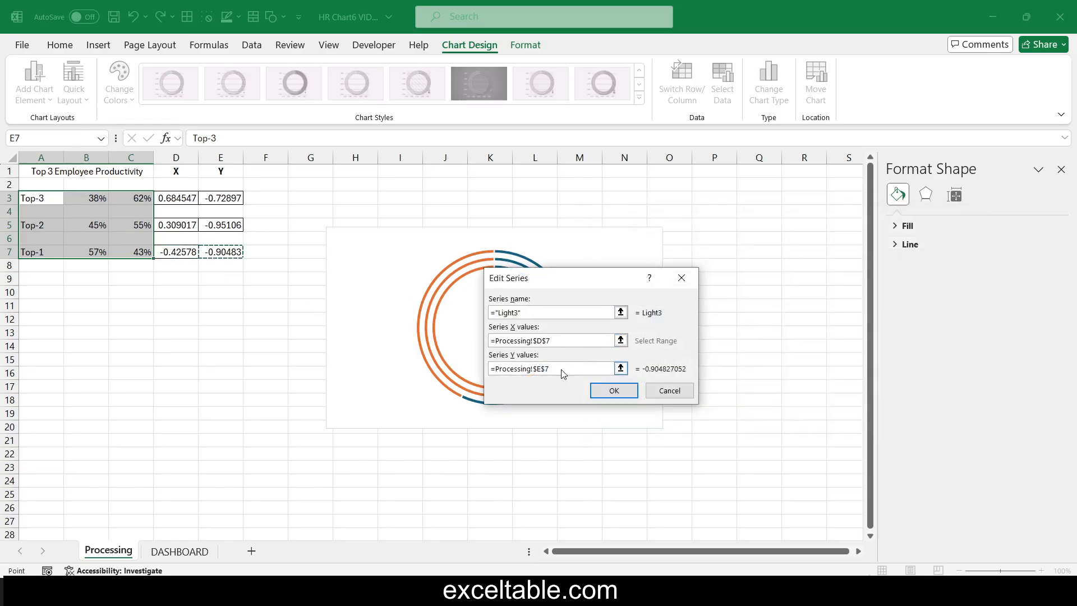
{"action": "left_click", "coordinate": [628, 391]}
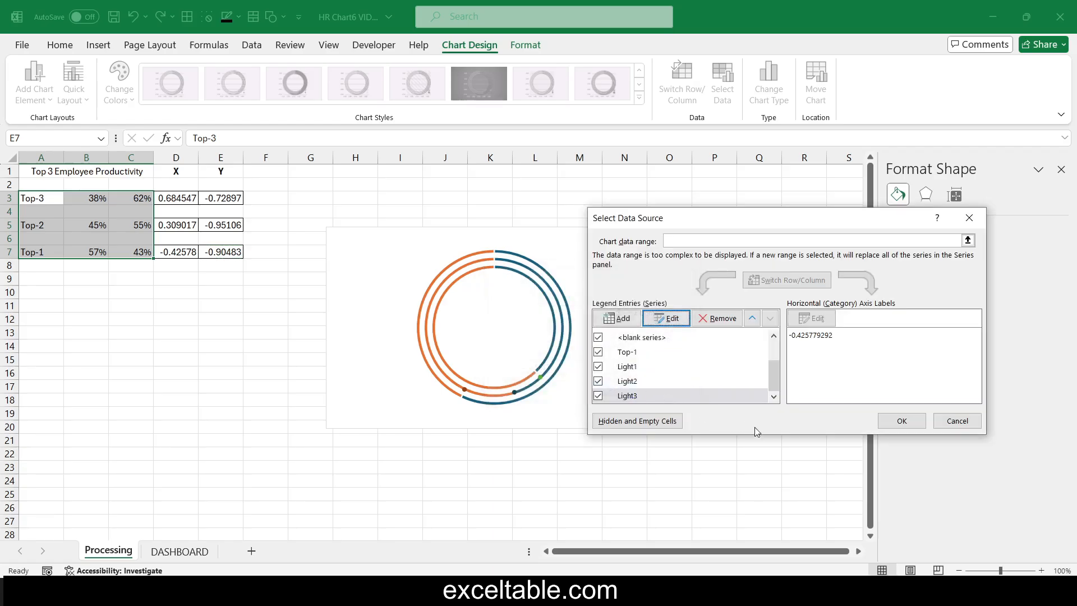
{"action": "left_click", "coordinate": [901, 422]}
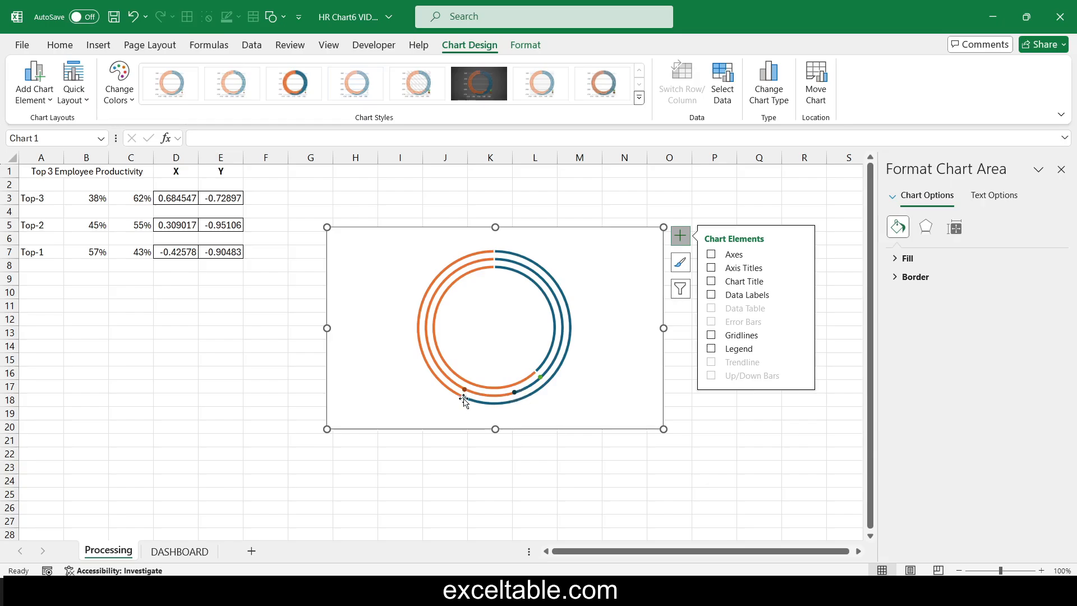
Enter the label Correct in cell C2 and the correction factor 0.89 in cell D2.
{"action": "left_click", "coordinate": [125, 185]}
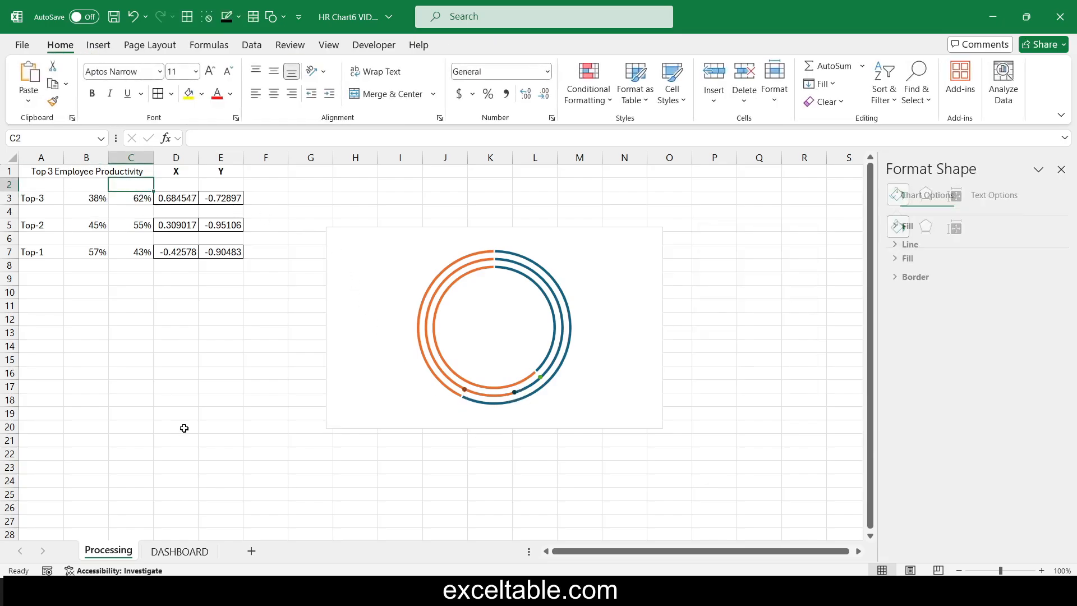
{"action": "type", "text": "Correc"}
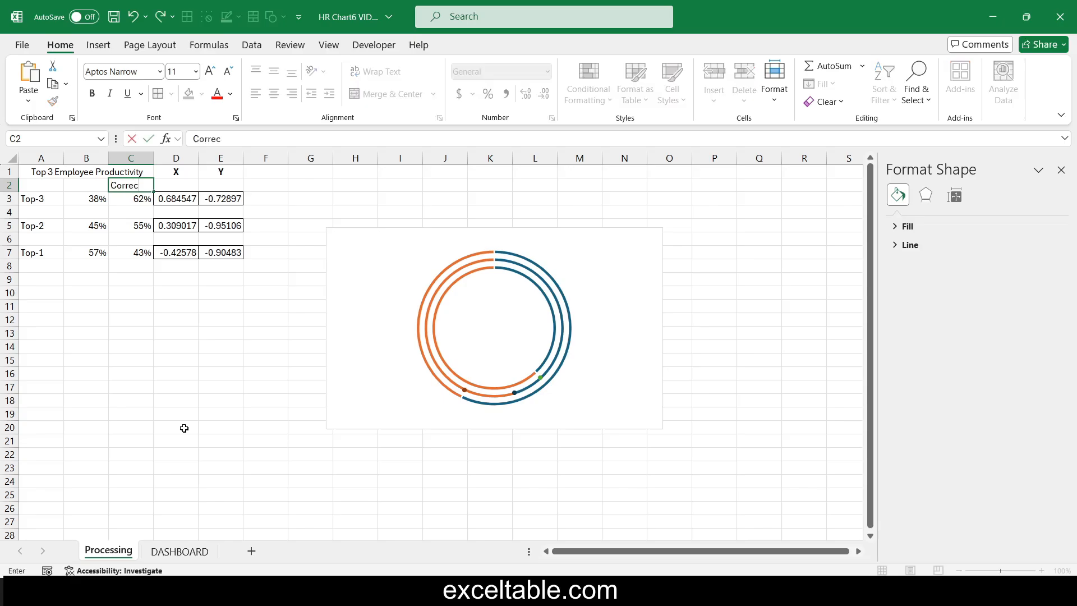
{"action": "type", "text": "t"}
{"action": "key", "text": "Tab"}
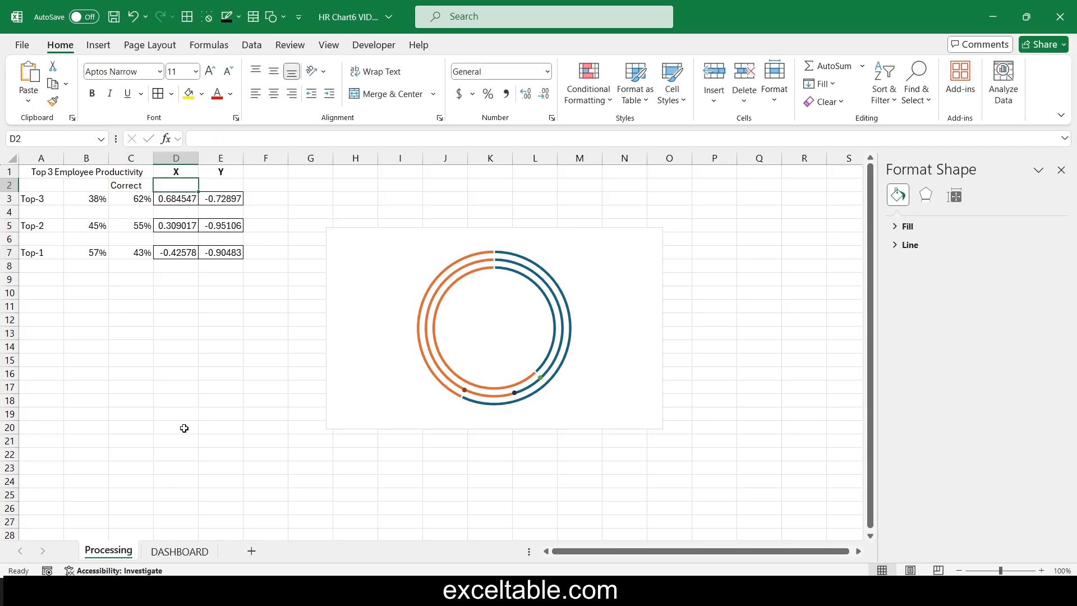
{"action": "type", "text": "0.89"}
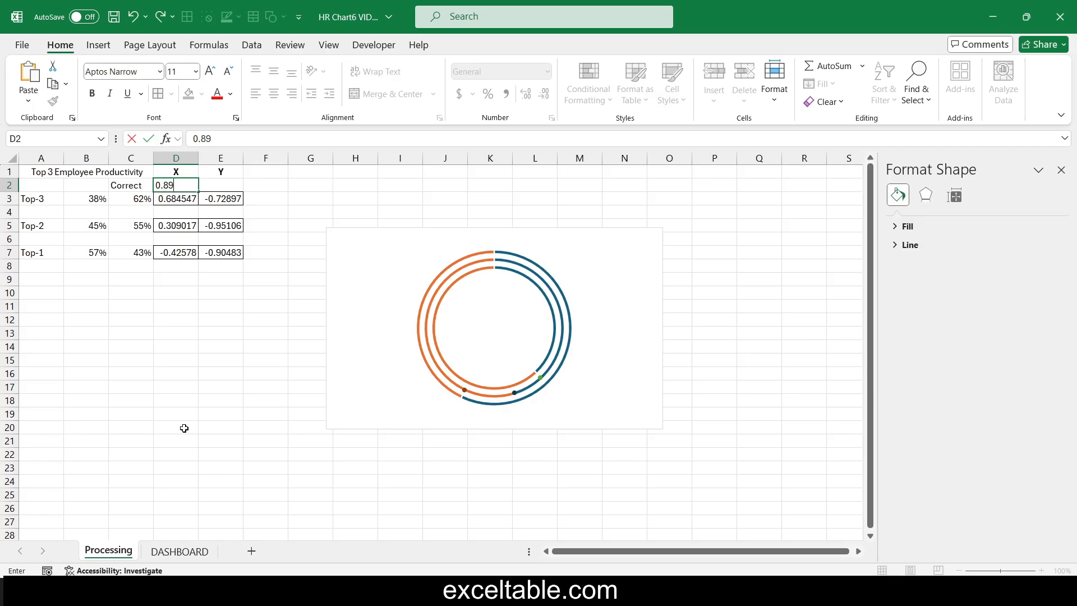
{"action": "key", "text": "Return"}
Copy the 0.89 correction factor from cell D2 into cell E2.
{"action": "key", "text": "Up"}
{"action": "key", "text": "Right"}
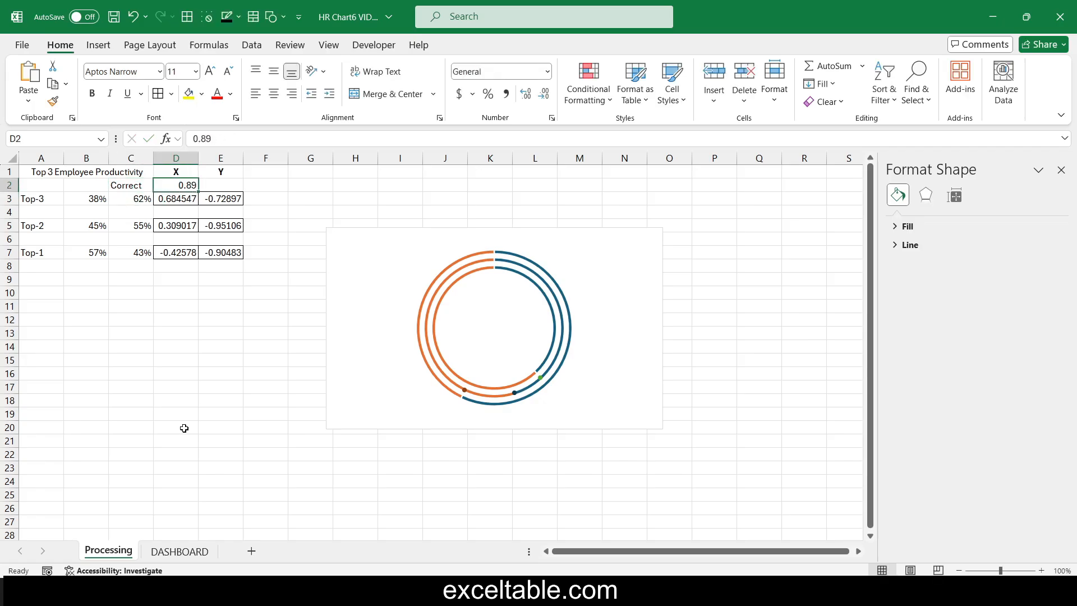
{"action": "key", "text": "ctrl+c"}
{"action": "key", "text": "Right"}
{"action": "key", "text": "ctrl+v"}
Multiply the Top-3 X formula in D3 by the correction factor, making it =SIN(B3*2*PI())*D2.
{"action": "key", "text": "Down"}
{"action": "key", "text": "Left"}
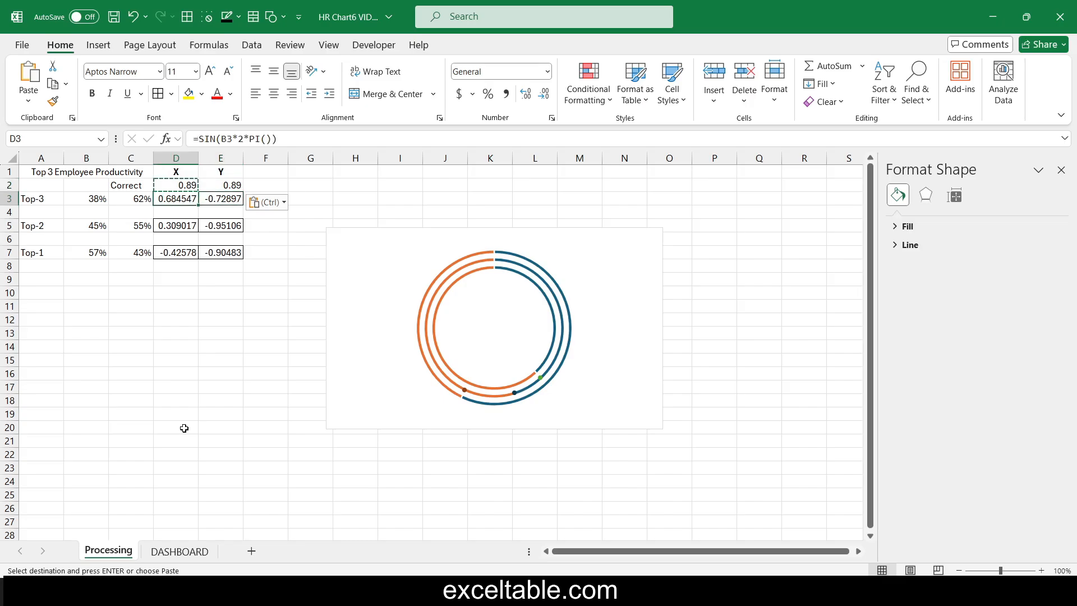
{"action": "left_click", "coordinate": [275, 139]}
{"action": "type", "text": "*"}
{"action": "left_click", "coordinate": [186, 184]}
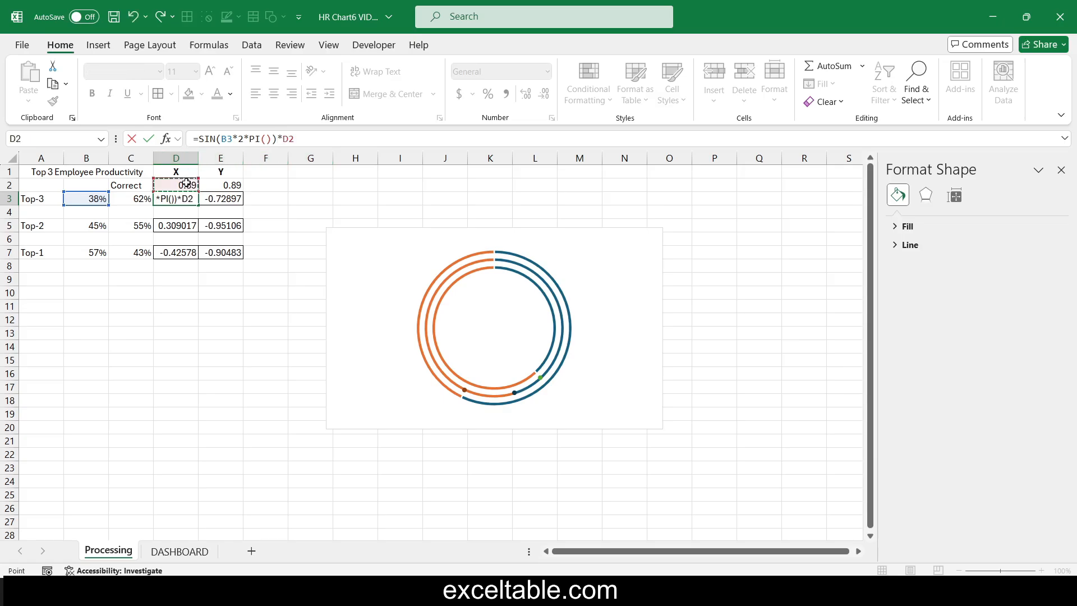
{"action": "key", "text": "Tab"}
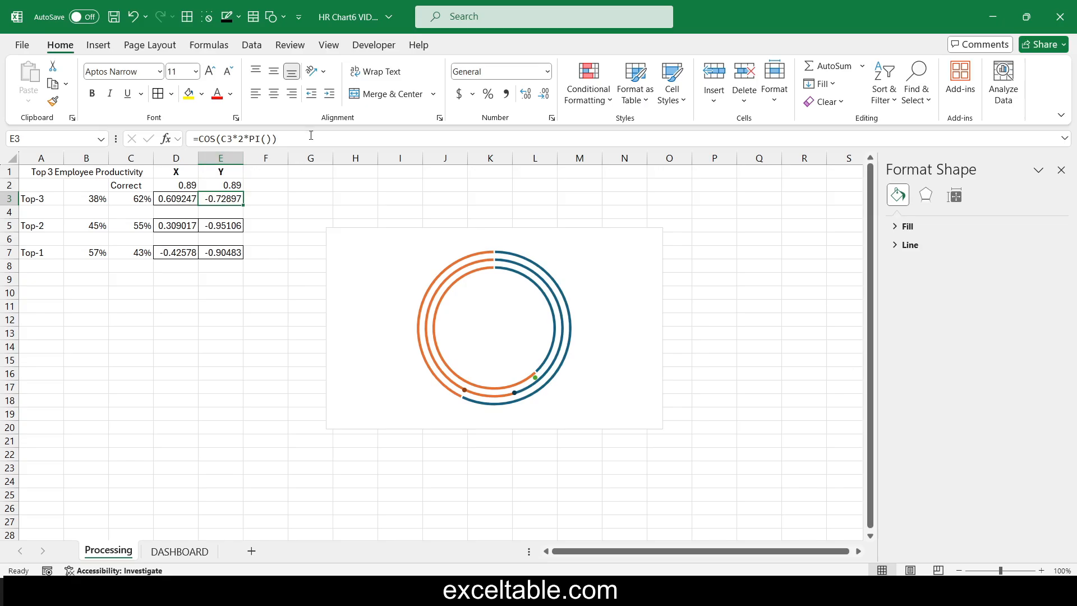
Multiply the Top-3 Y formula in E3 by its correction factor, making it =COS(C3*2*PI())*E2.
{"action": "left_click", "coordinate": [312, 139]}
{"action": "type", "text": "*E2"}
{"action": "key", "text": "Tab"}
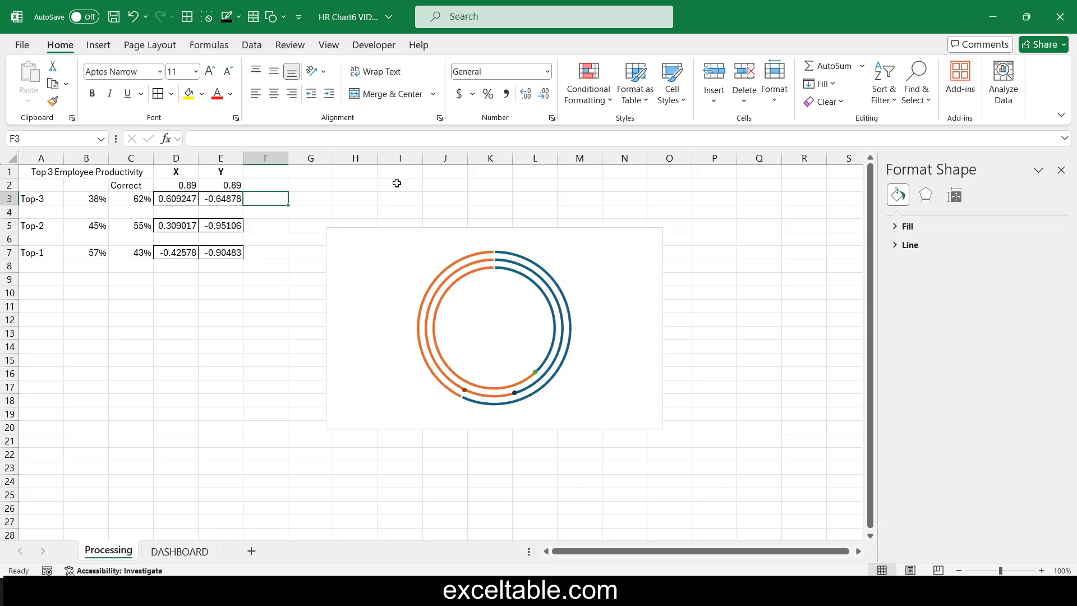
{"action": "mouse_move", "coordinate": [532, 380]}
Copy the Correct label from C2 into cell C8 and enter the correction factor 1.12 in cell D8.
{"action": "left_click", "coordinate": [137, 187]}
{"action": "key", "text": "ctrl+c"}
{"action": "key", "text": "Down"}
{"action": "key", "text": "Down"}
{"action": "key", "text": "Down"}
{"action": "key", "text": "Down"}
{"action": "key", "text": "Down"}
{"action": "key", "text": "Down"}
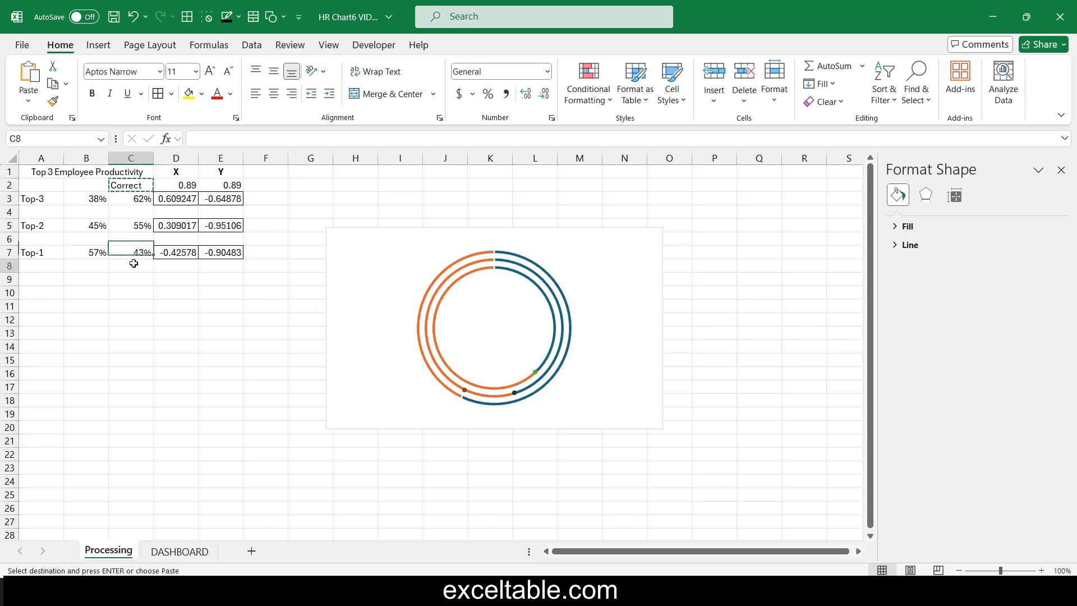
{"action": "key", "text": "ctrl+v"}
{"action": "left_click", "coordinate": [176, 265]}
{"action": "type", "text": "1.12"}
{"action": "key", "text": "ctrl+Return"}
Multiply the Top-1 X formula in D7 by its correction factor, making it =SIN(B7*2*PI())*D8.
{"action": "left_click", "coordinate": [176, 254]}
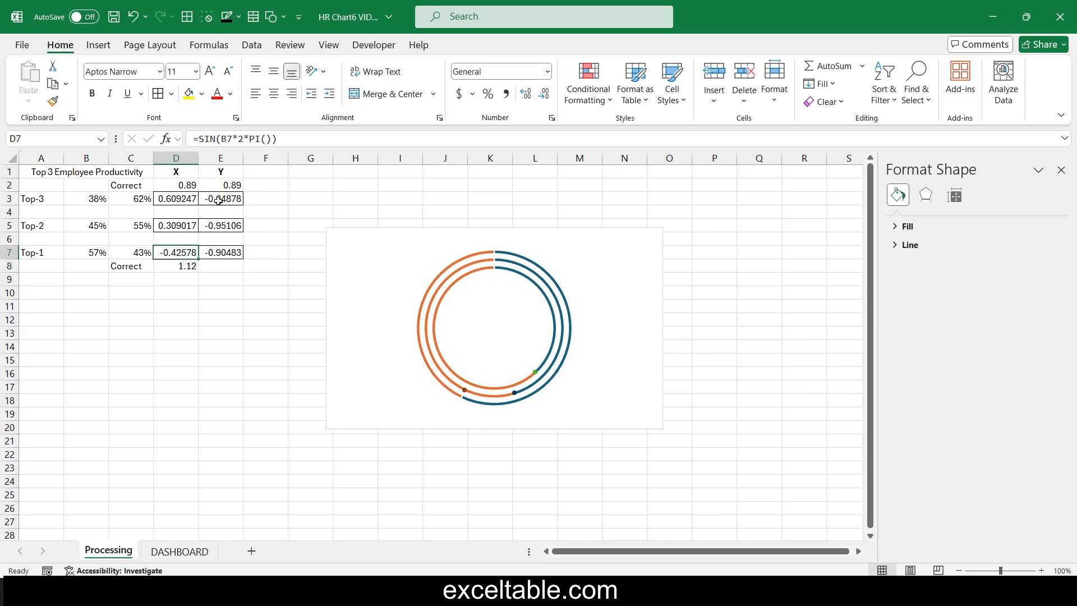
{"action": "left_click", "coordinate": [300, 137]}
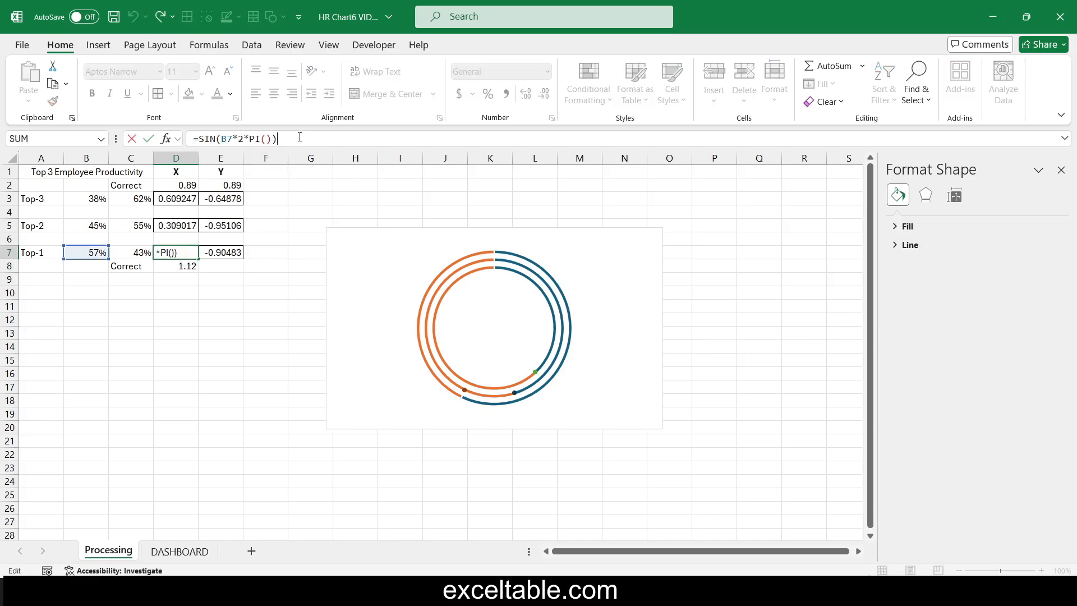
{"action": "type", "text": "*"}
{"action": "left_click", "coordinate": [184, 265]}
{"action": "key", "text": "Return"}
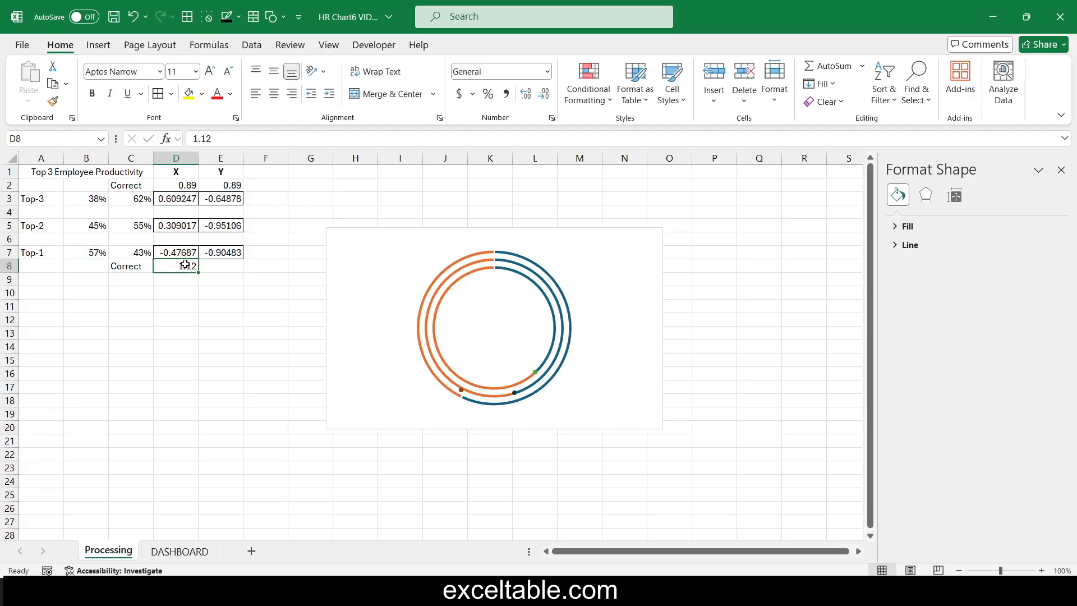
Enter the correction factor 1.12 in E8 and extend the Top-1 Y formula in E7 to =COS(C7*2*PI())*E8.
{"action": "key", "text": "Right"}
{"action": "type", "text": "1.12"}
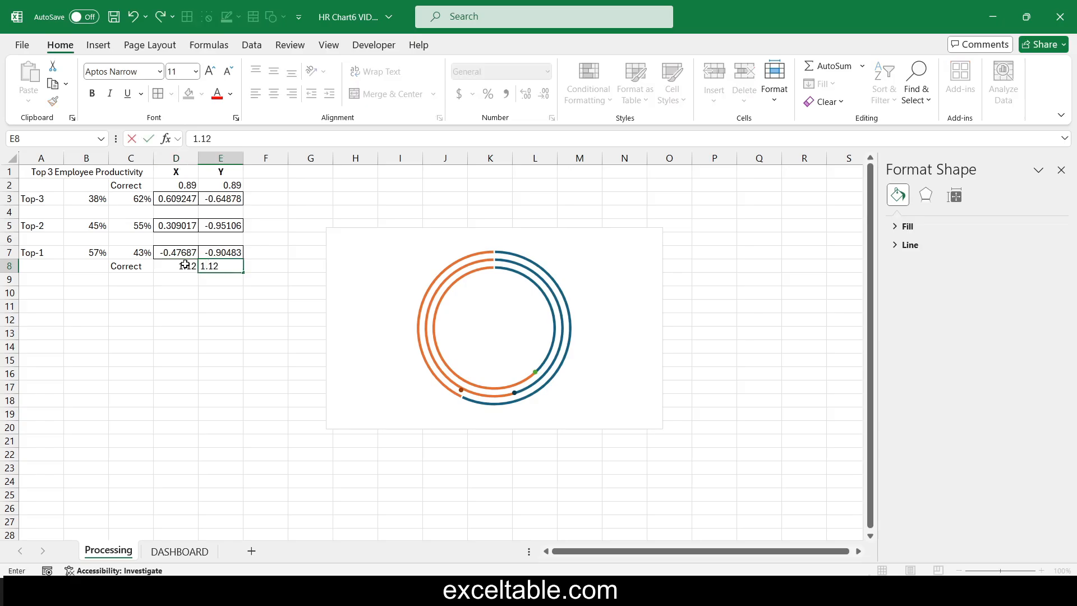
{"action": "key", "text": "ctrl+Return"}
{"action": "key", "text": "Up"}
{"action": "left_click", "coordinate": [344, 132]}
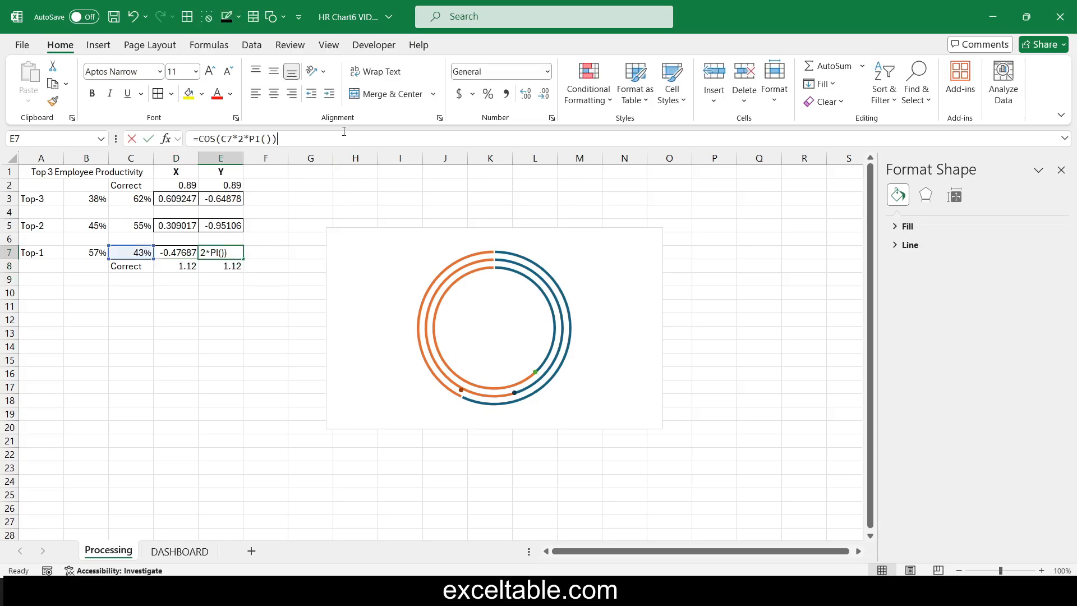
{"action": "type", "text": "*"}
{"action": "left_click", "coordinate": [234, 271]}
{"action": "key", "text": "ctrl+Return"}
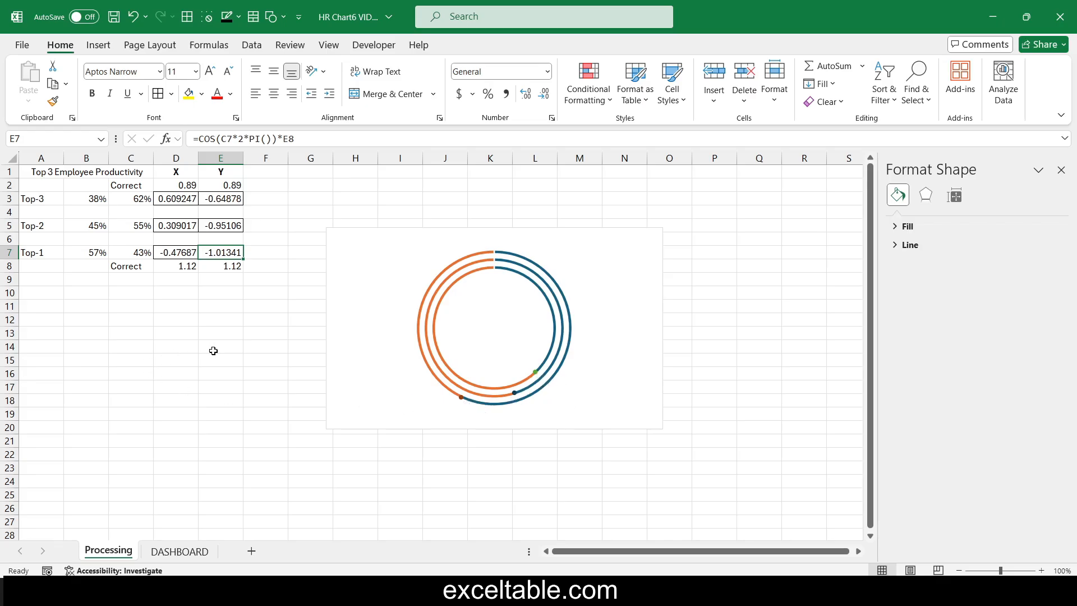
Fill all cells of the DASHBOARD sheet with black.
{"action": "left_click", "coordinate": [452, 234]}
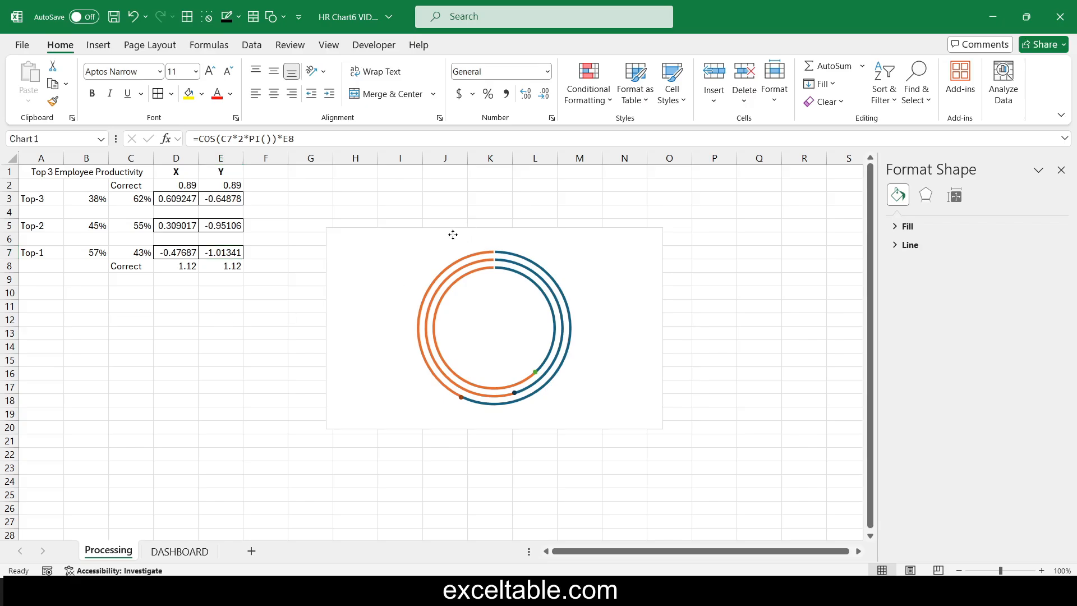
{"action": "left_click", "coordinate": [181, 552]}
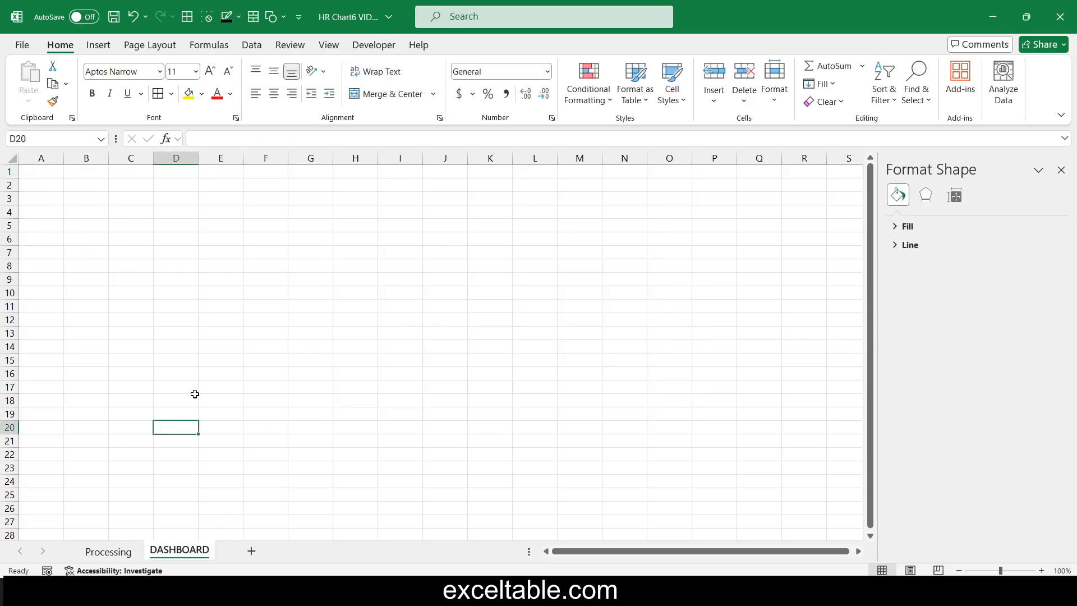
{"action": "left_click", "coordinate": [48, 174]}
{"action": "key", "text": "ctrl+a"}
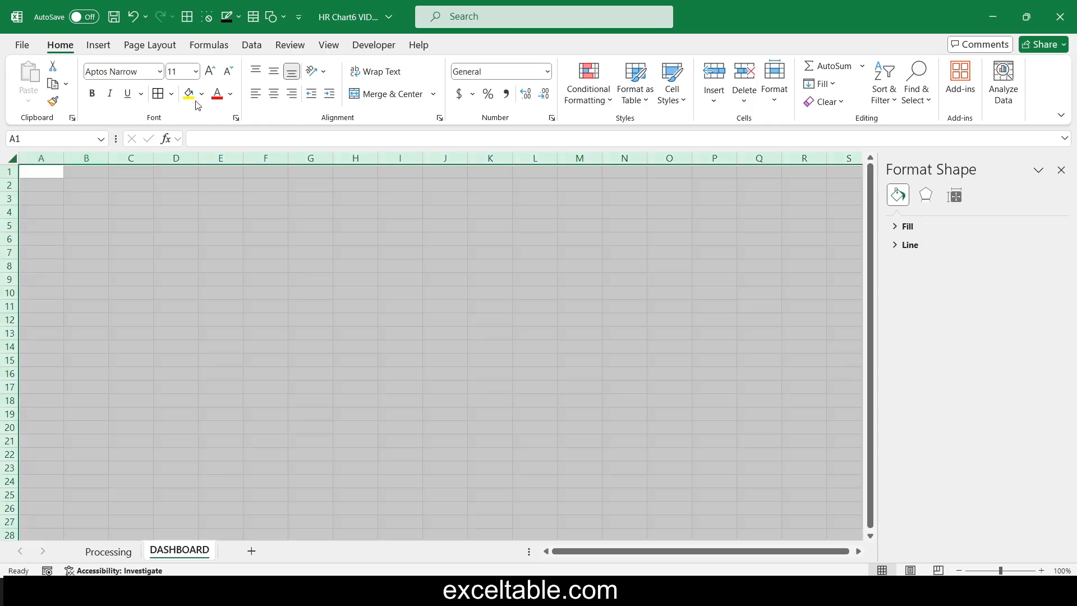
{"action": "left_click", "coordinate": [203, 94]}
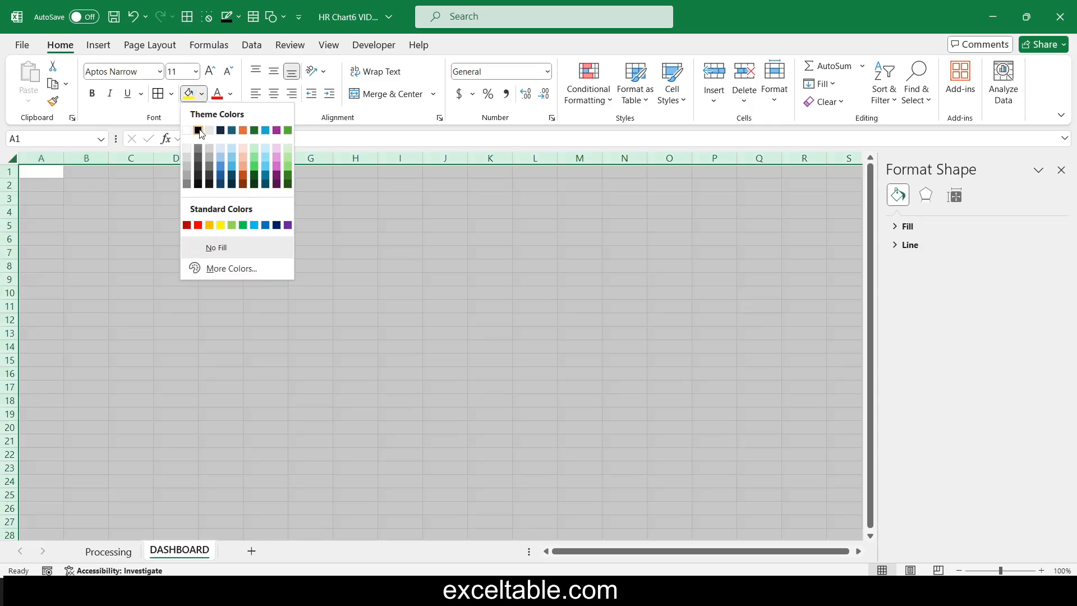
{"action": "left_click", "coordinate": [199, 131]}
{"action": "left_click", "coordinate": [222, 240]}
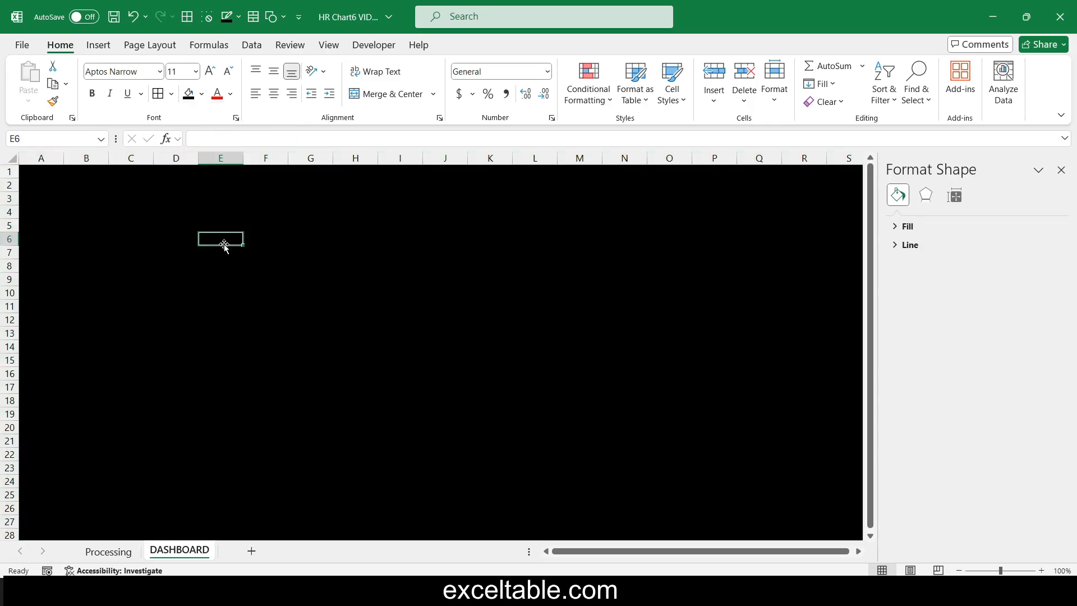
Insert a rounded rectangle about 4.44" by 4.44" on the DASHBOARD sheet, starting near column F, row 3.
{"action": "left_click", "coordinate": [98, 48]}
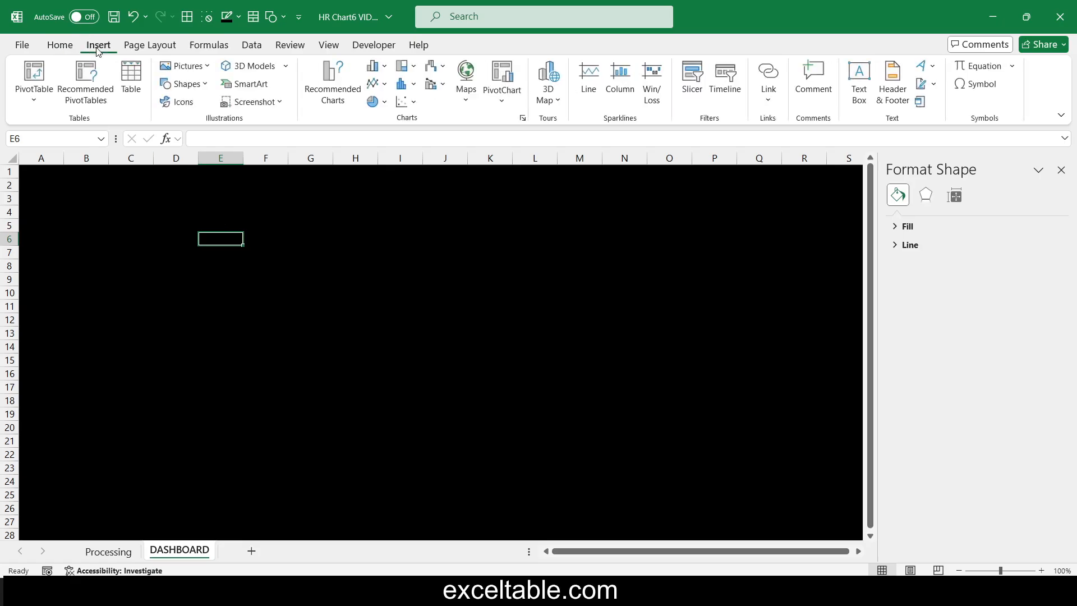
{"action": "left_click", "coordinate": [202, 92]}
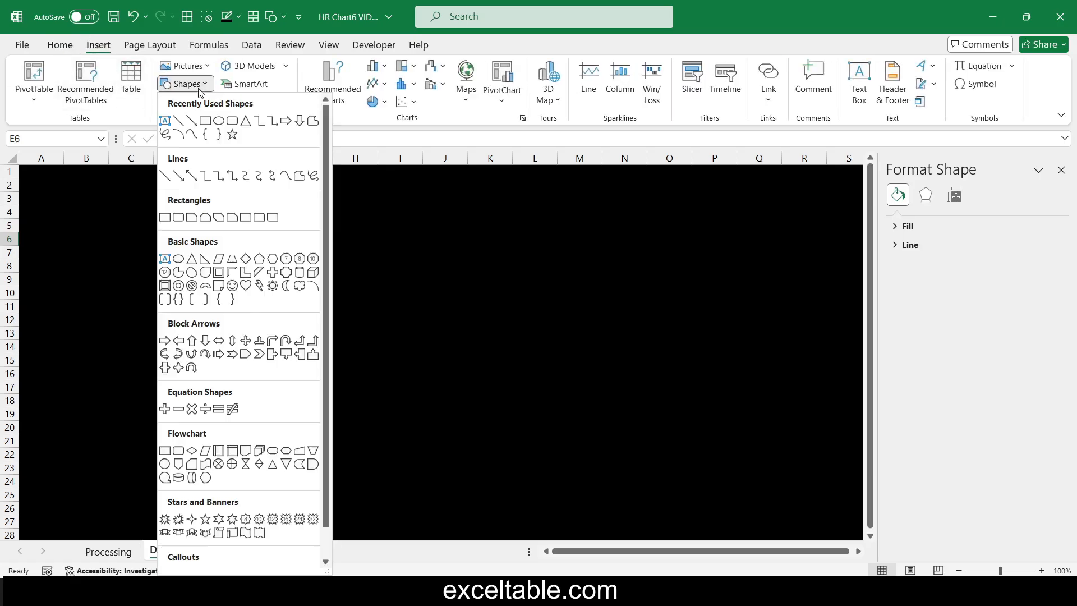
{"action": "left_click", "coordinate": [225, 122]}
{"action": "left_click_drag", "start_coordinate": [268, 200], "coordinate": [568, 467]}
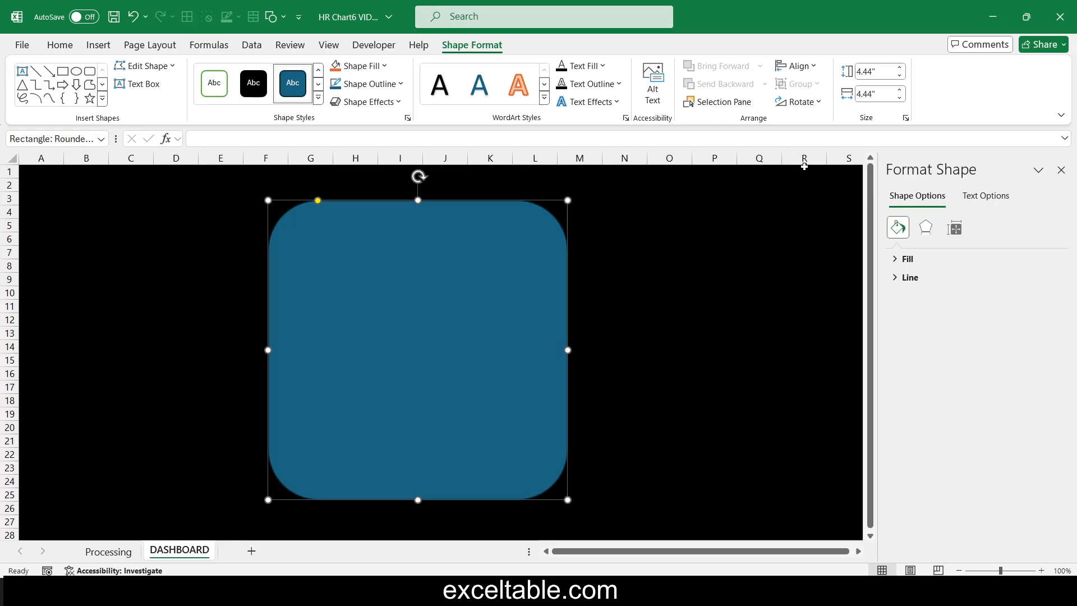
Set the rounded rectangle's height to 6.8" and width to 6", and reduce its corner rounding.
{"action": "left_click", "coordinate": [883, 71]}
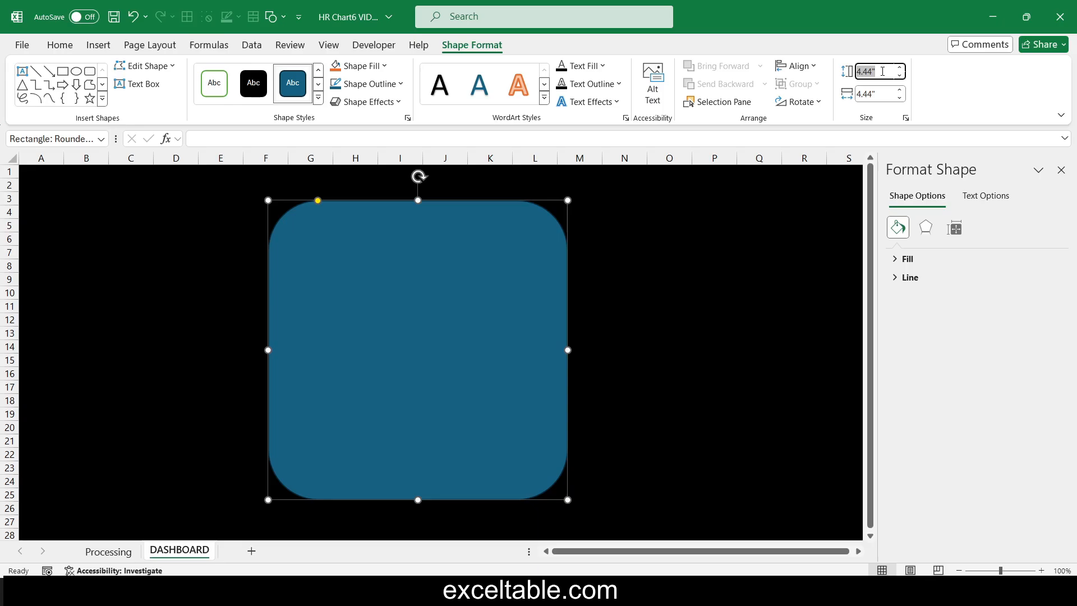
{"action": "type", "text": "6.8"}
{"action": "key", "text": "Tab"}
{"action": "type", "text": "6"}
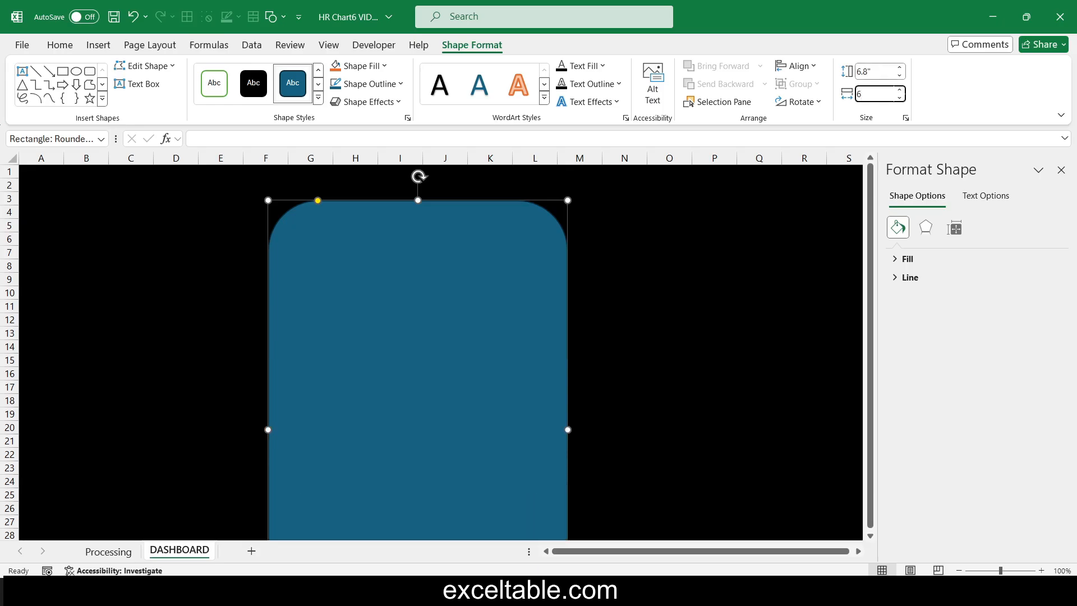
{"action": "key", "text": "Return"}
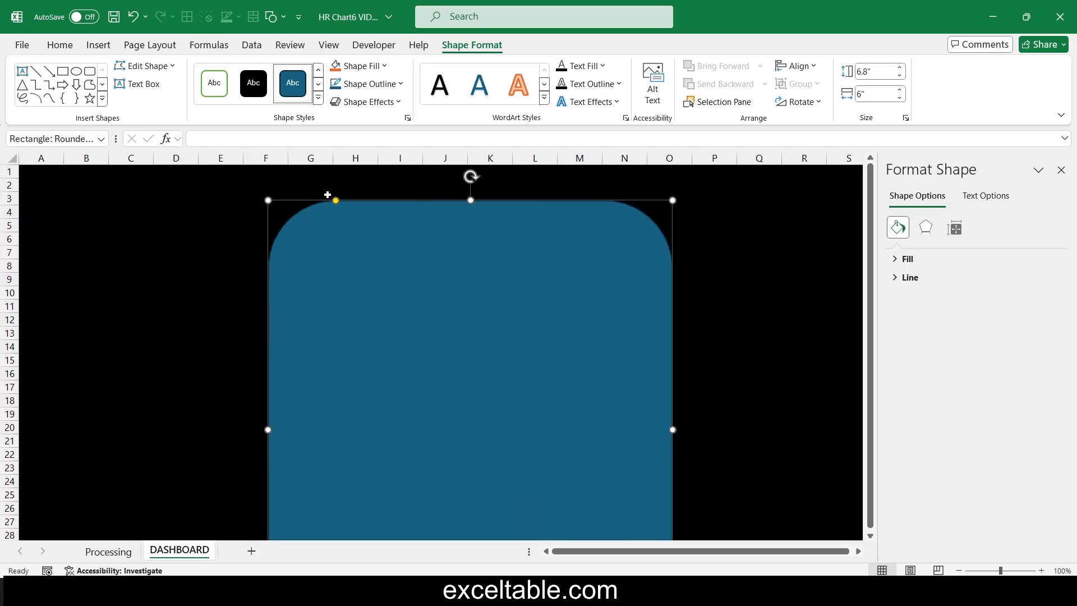
{"action": "left_click_drag", "start_coordinate": [337, 203], "coordinate": [295, 205]}
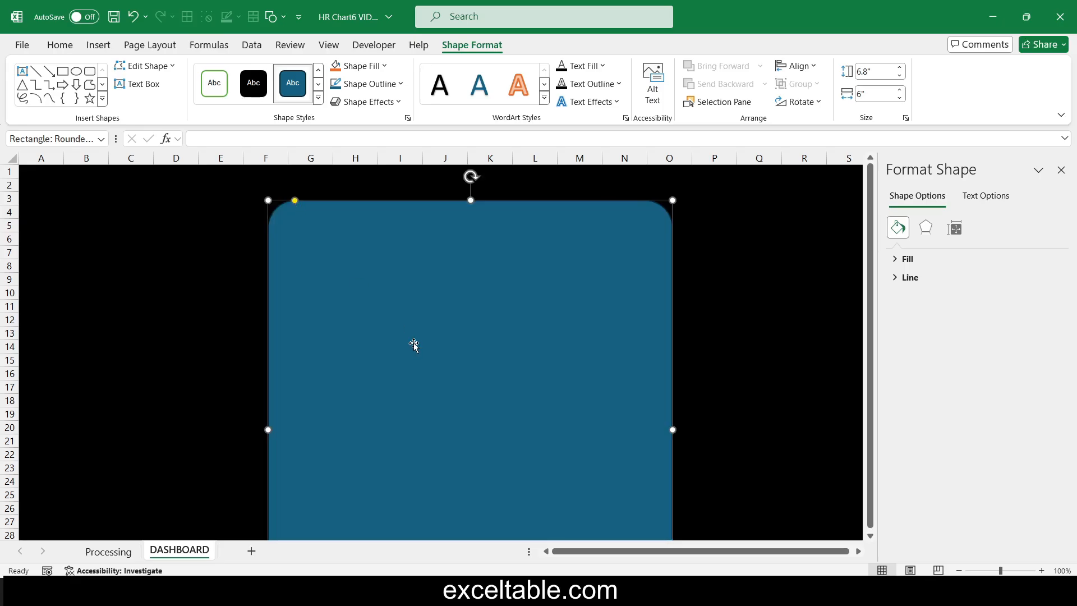
Give the rounded rectangle a gradient fill and remove the two middle gradient stops.
{"action": "left_click", "coordinate": [895, 238]}
{"action": "left_click", "coordinate": [896, 264]}
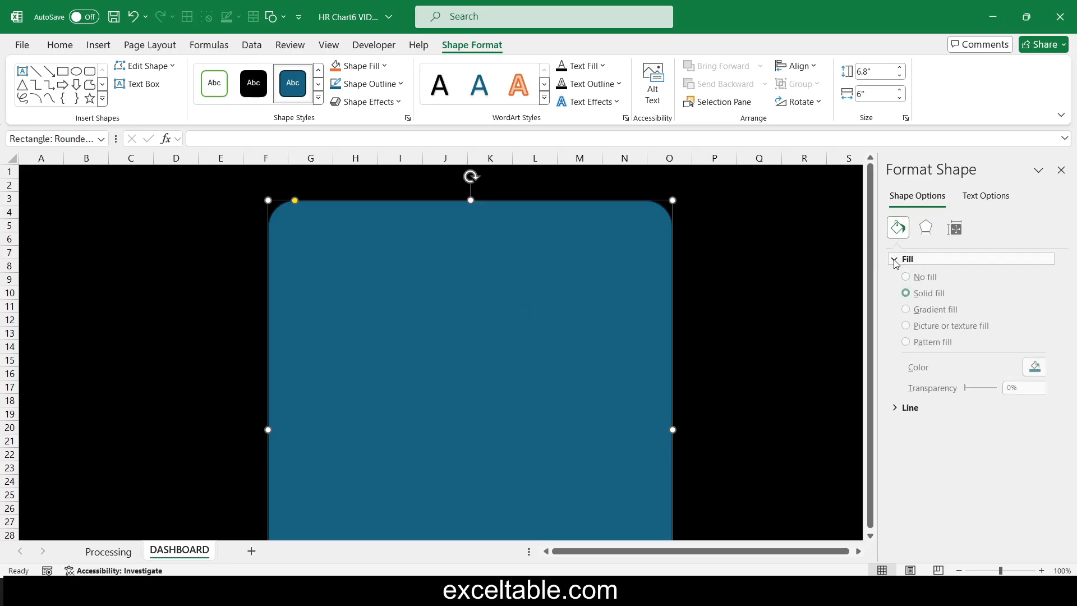
{"action": "left_click", "coordinate": [925, 313]}
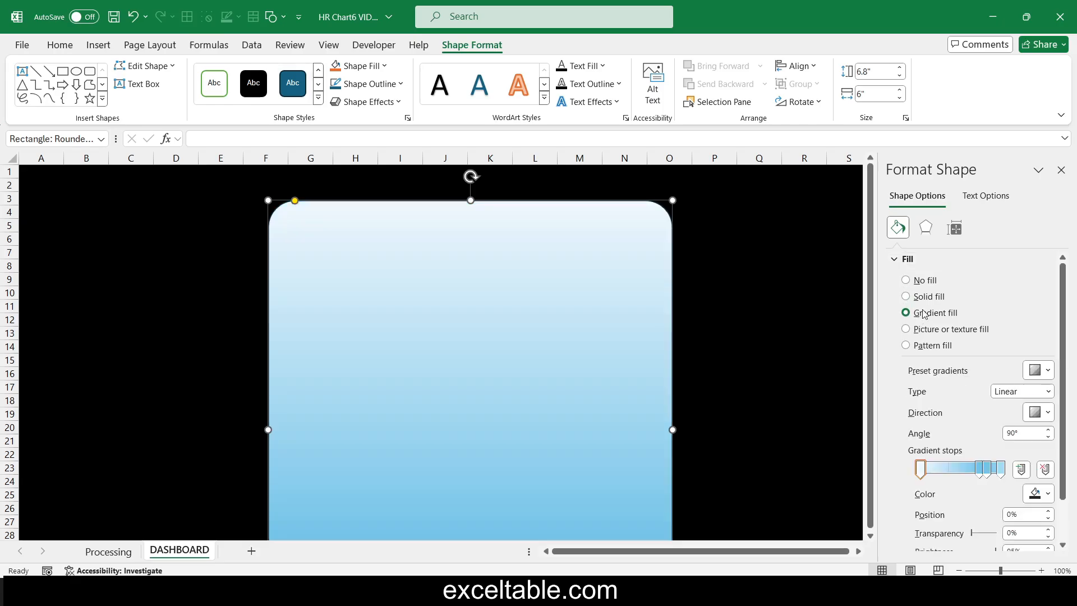
{"action": "left_click", "coordinate": [980, 469]}
{"action": "left_click", "coordinate": [1047, 474]}
{"action": "left_click", "coordinate": [1048, 474]}
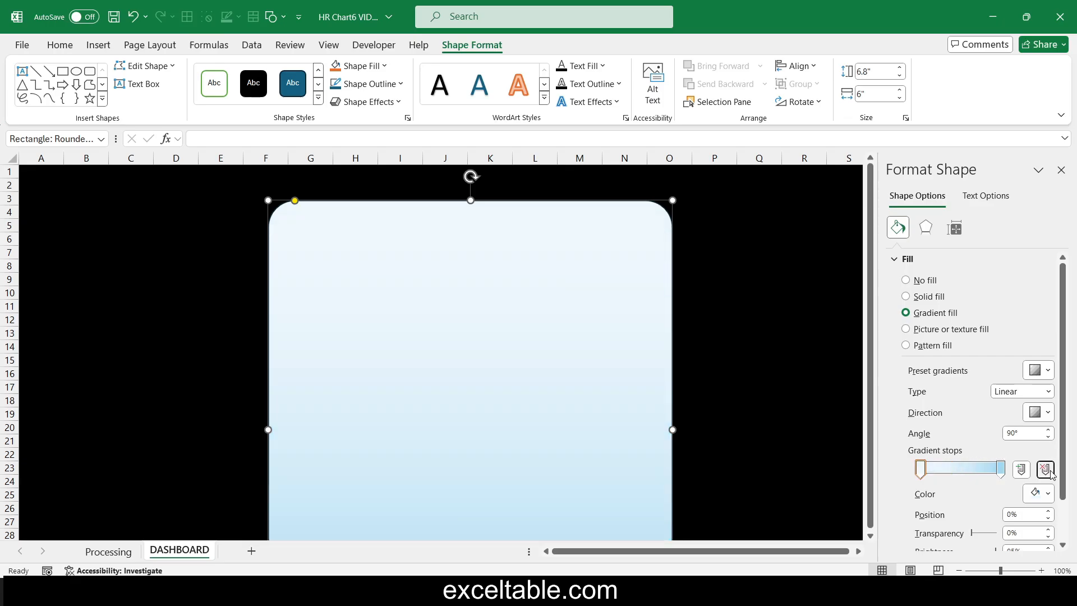
Set the colour of the gradient stop at 0% to hex 1A1A27.
{"action": "left_click", "coordinate": [921, 470]}
{"action": "left_click", "coordinate": [1038, 493]}
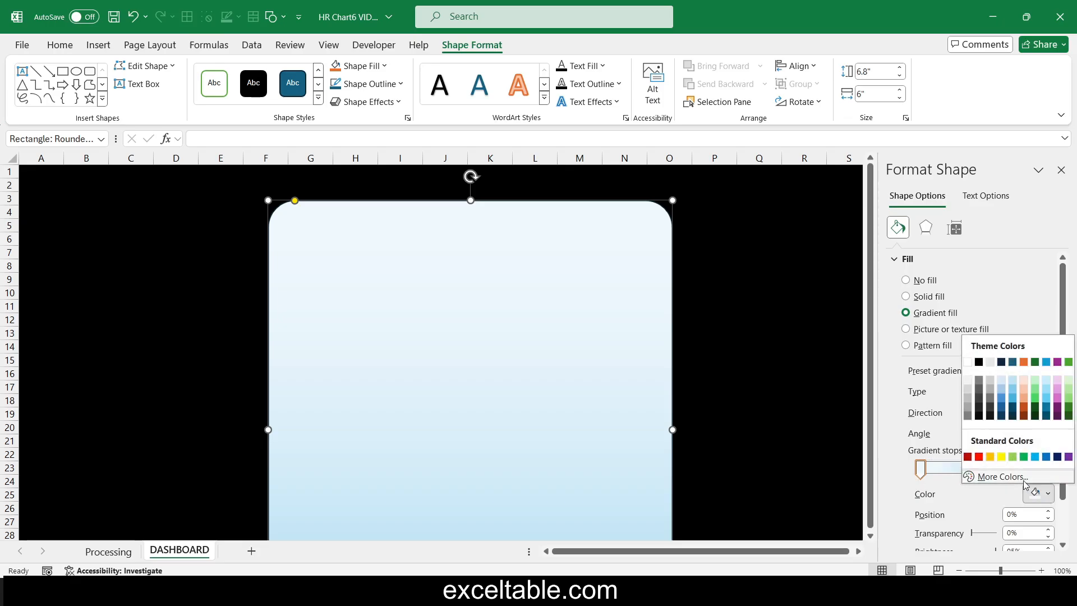
{"action": "left_click", "coordinate": [1026, 481]}
{"action": "double_click", "coordinate": [761, 381]}
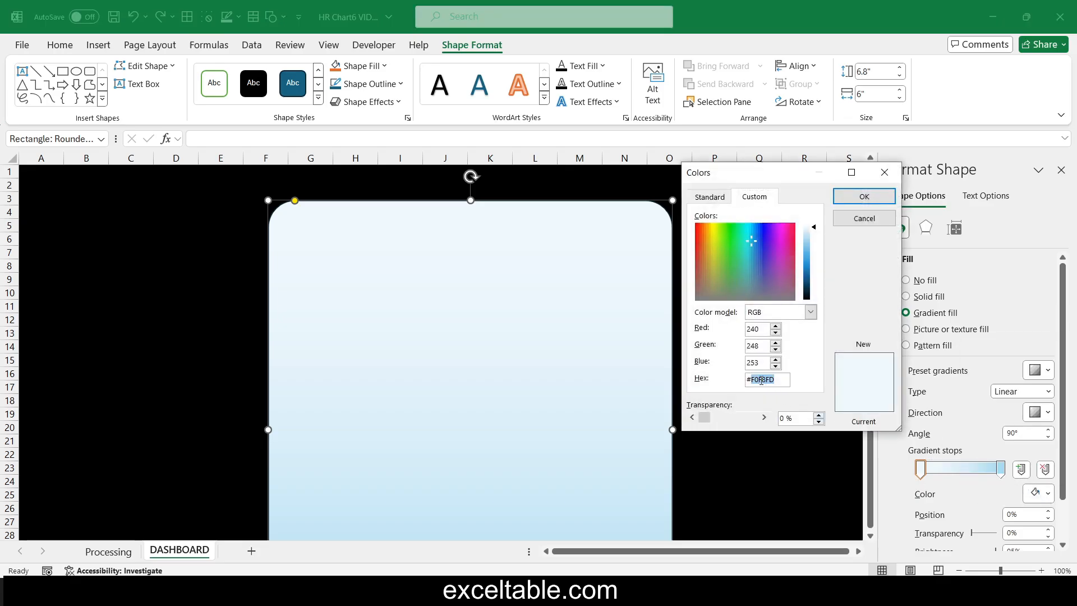
{"action": "type", "text": "1A1A27"}
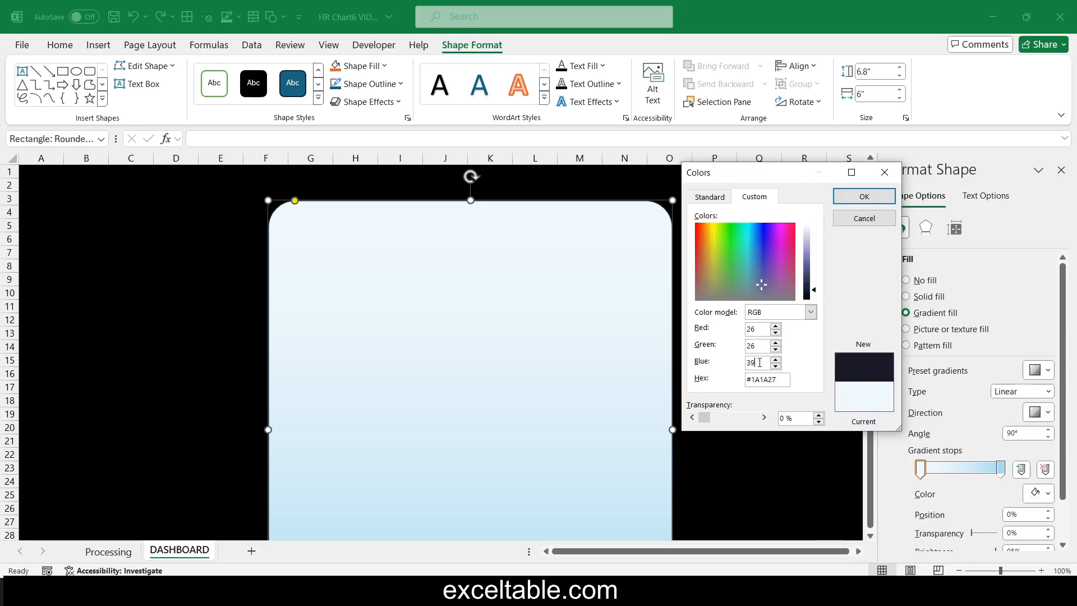
{"action": "left_click", "coordinate": [866, 198]}
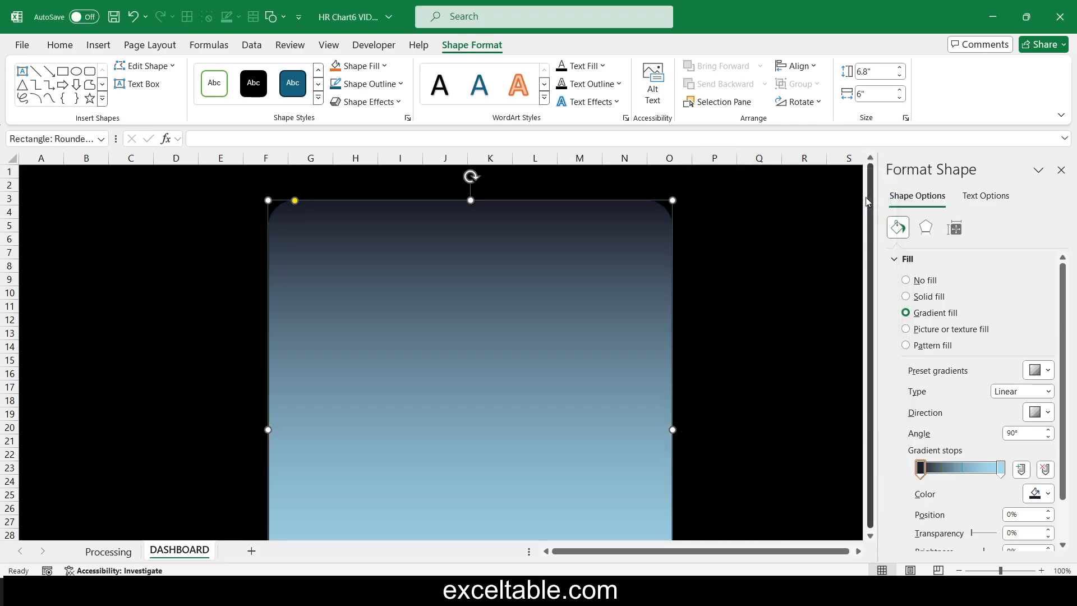
Set the colour of the gradient stop at 100% to hex 3C3F4E.
{"action": "left_click", "coordinate": [1001, 469]}
{"action": "left_click", "coordinate": [1045, 492]}
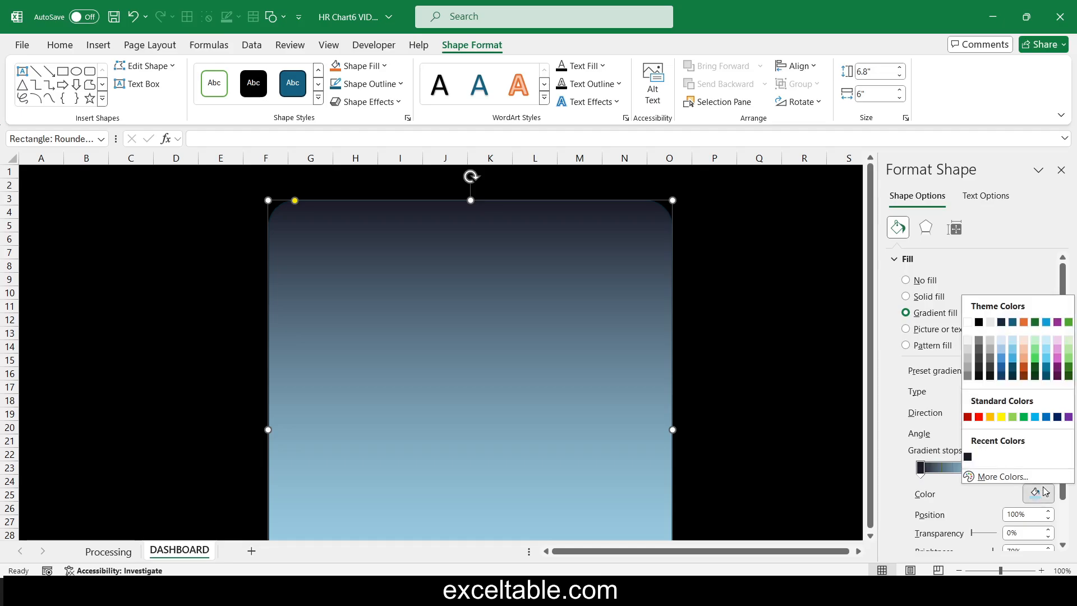
{"action": "left_click", "coordinate": [1037, 477]}
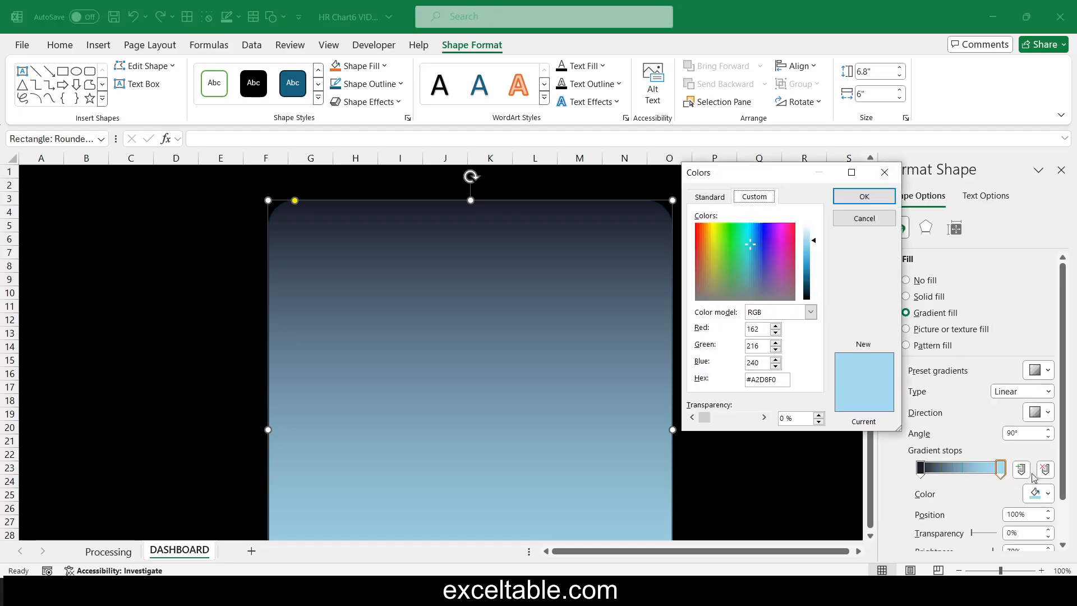
{"action": "double_click", "coordinate": [757, 380]}
{"action": "type", "text": "3C3F4E"}
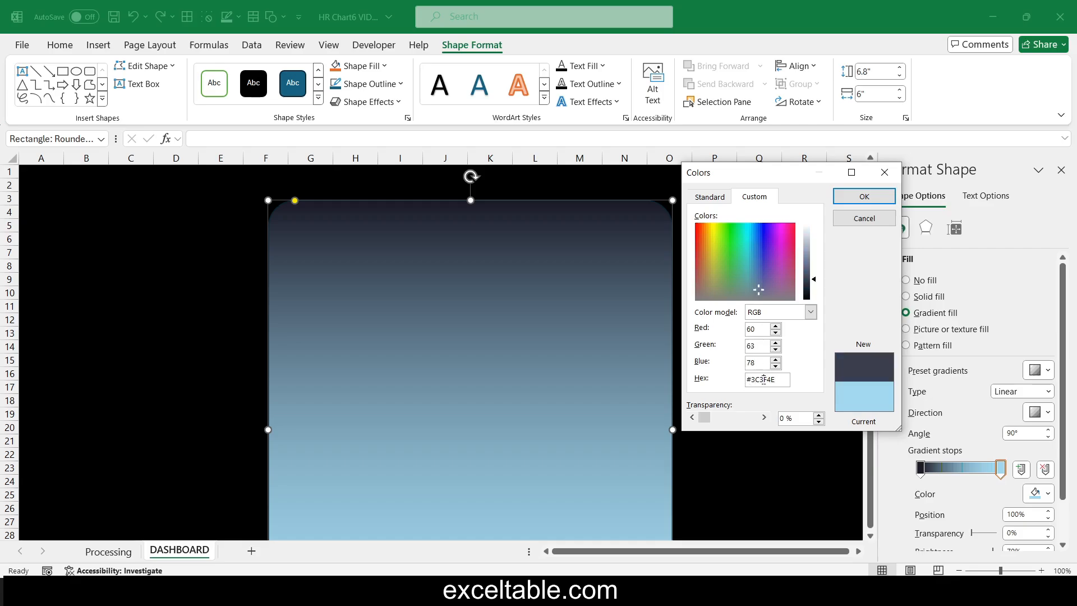
{"action": "left_click", "coordinate": [851, 199]}
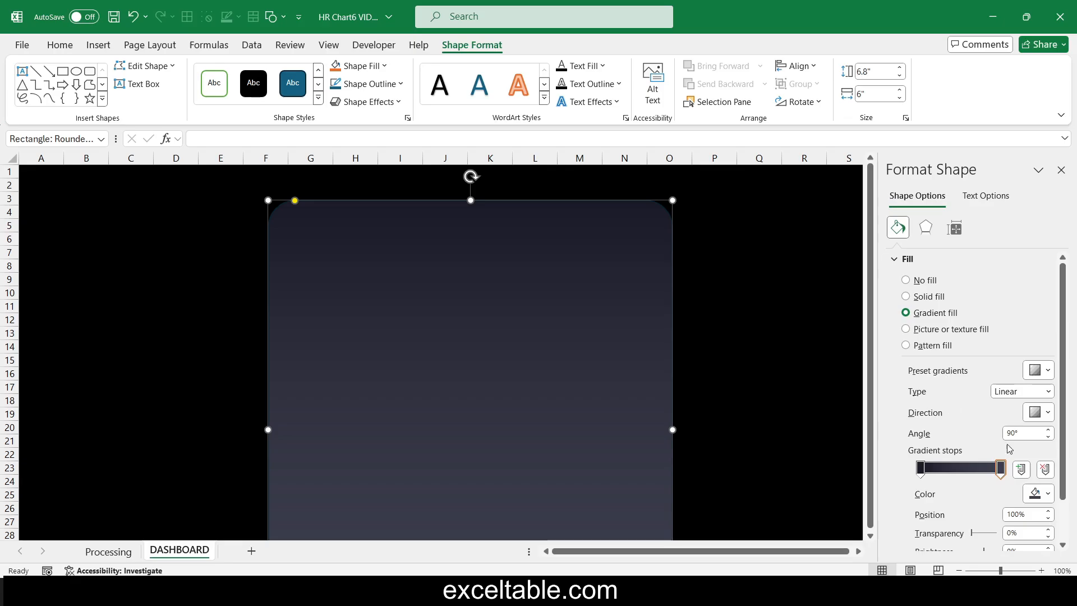
Set the rounded rectangle's linear gradient angle to 320° and deselect the shape.
{"action": "left_click", "coordinate": [1025, 434]}
{"action": "type", "text": "320"}
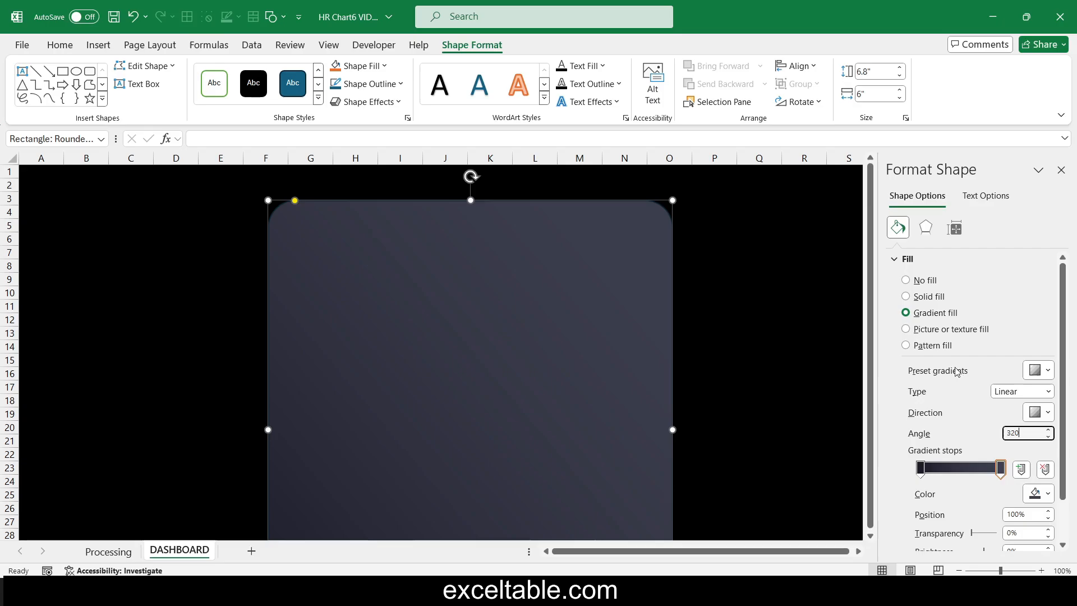
{"action": "left_click", "coordinate": [793, 332]}
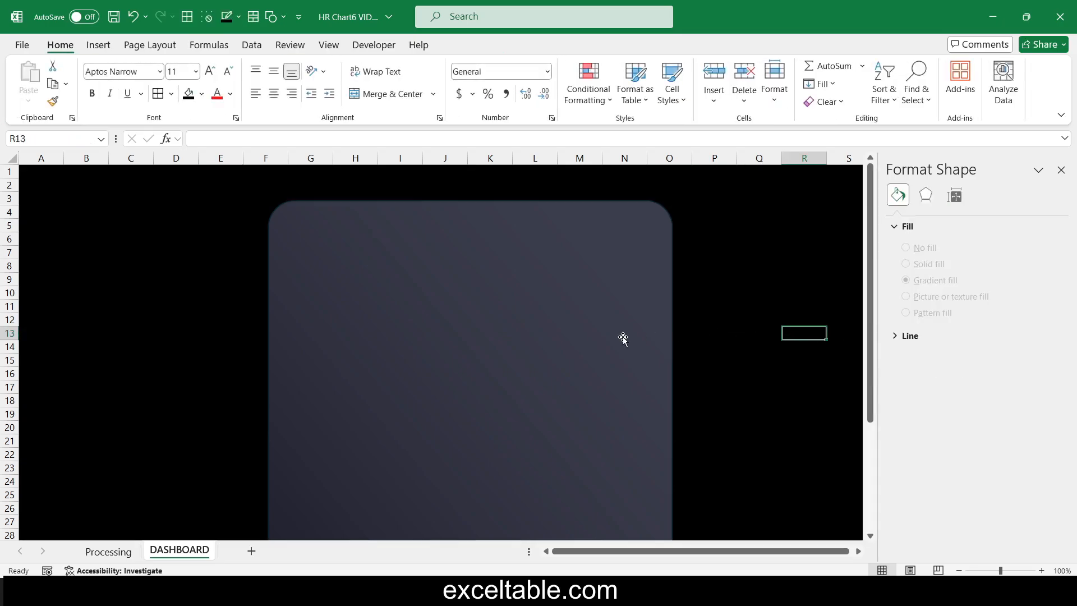
Move the rounded rectangle's dark fill gradient stop from the start of the gradient to the 60% position.
{"action": "scroll", "coordinate": [772, 337], "scroll_direction": "down", "scroll_amount": 4}
{"action": "scroll", "coordinate": [773, 337], "scroll_direction": "up", "scroll_amount": 4}
{"action": "scroll", "coordinate": [772, 337], "scroll_direction": "down", "scroll_amount": 1}
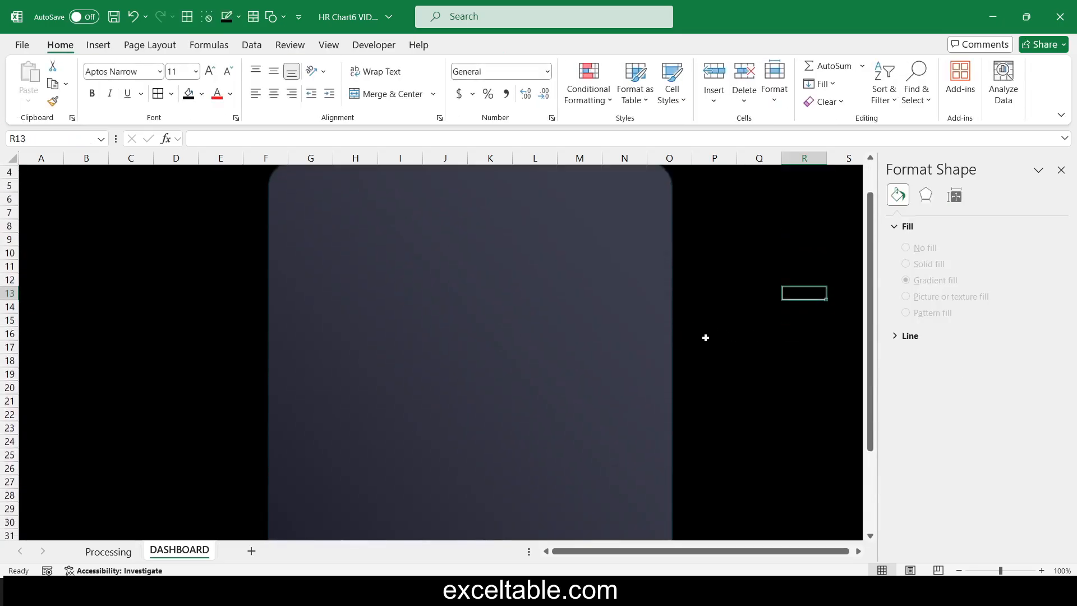
{"action": "left_click", "coordinate": [563, 332]}
{"action": "left_click", "coordinate": [920, 468]}
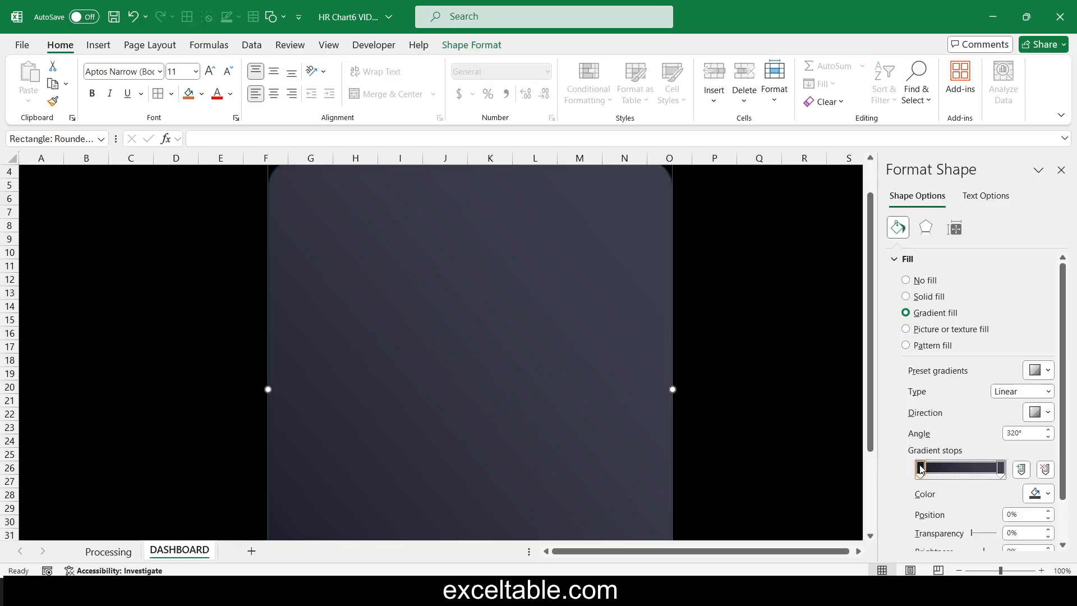
{"action": "left_click_drag", "start_coordinate": [920, 468], "coordinate": [969, 475]}
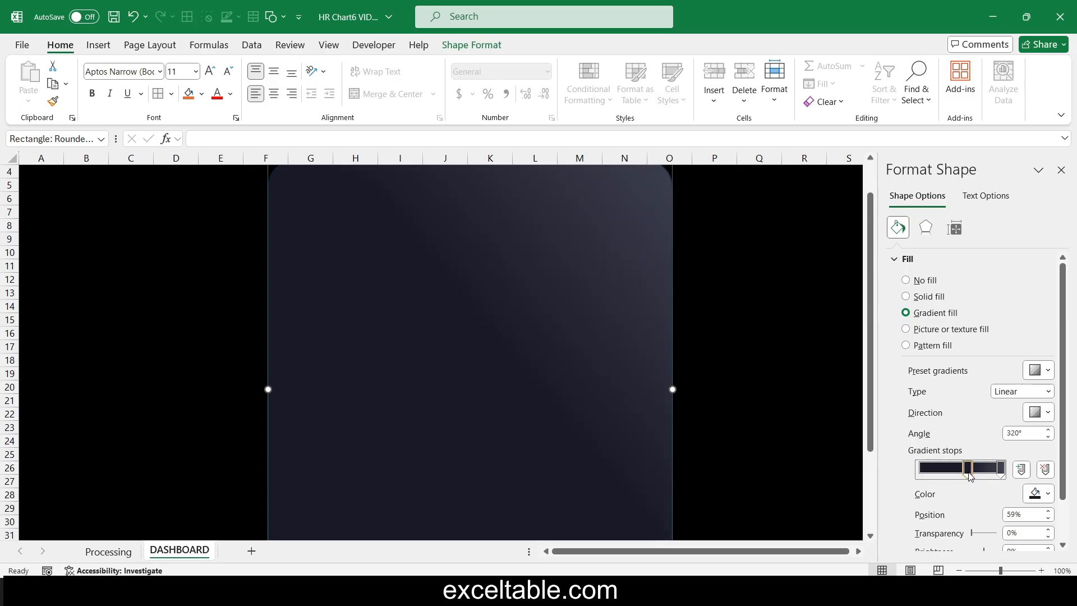
{"action": "scroll", "coordinate": [753, 382], "scroll_direction": "up", "scroll_amount": 2}
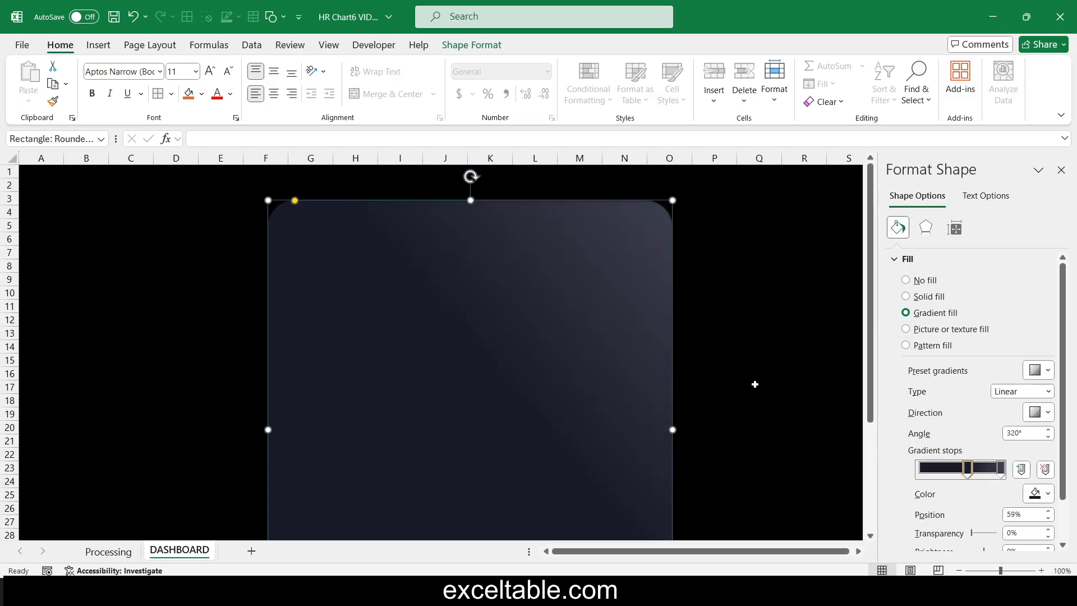
{"action": "scroll", "coordinate": [755, 384], "scroll_direction": "down", "scroll_amount": 2}
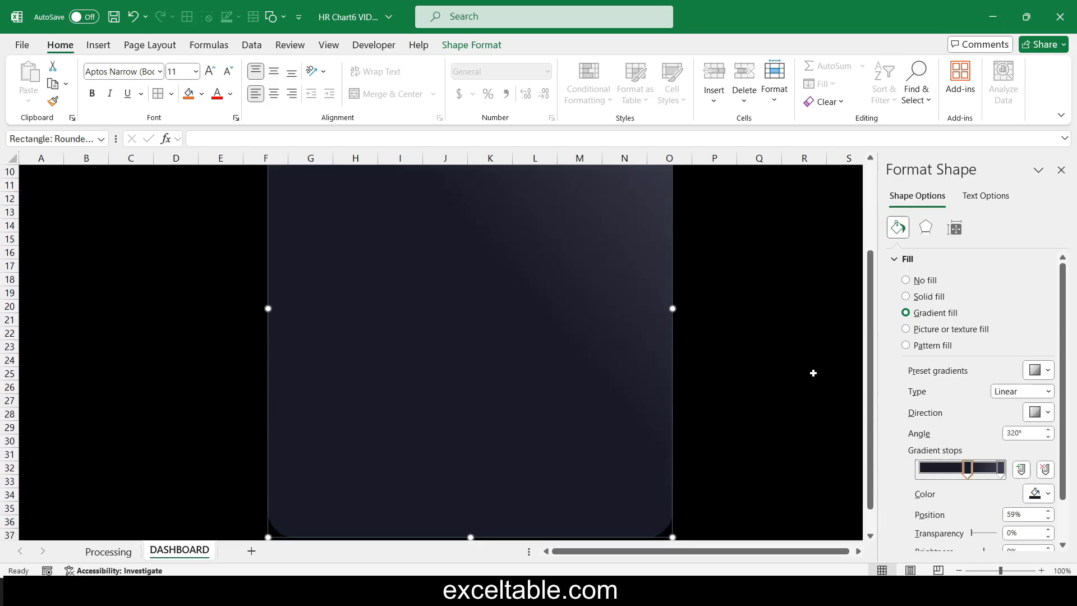
{"action": "scroll", "coordinate": [897, 378], "scroll_direction": "down", "scroll_amount": 1}
{"action": "scroll", "coordinate": [739, 368], "scroll_direction": "up", "scroll_amount": 3}
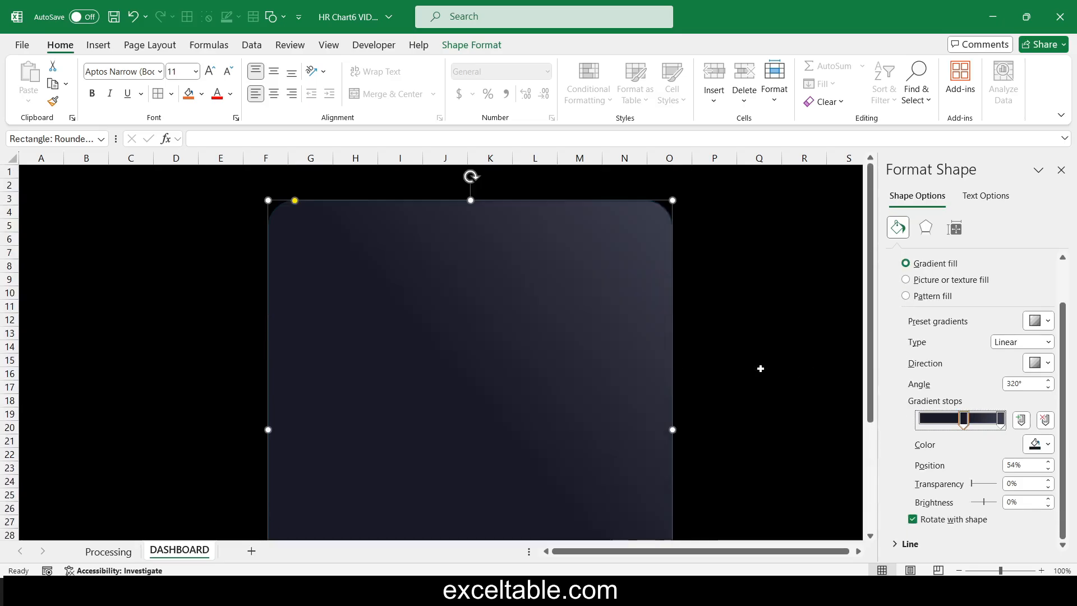
{"action": "left_click_drag", "start_coordinate": [964, 418], "coordinate": [952, 418]}
{"action": "scroll", "coordinate": [906, 395], "scroll_direction": "up", "scroll_amount": 1}
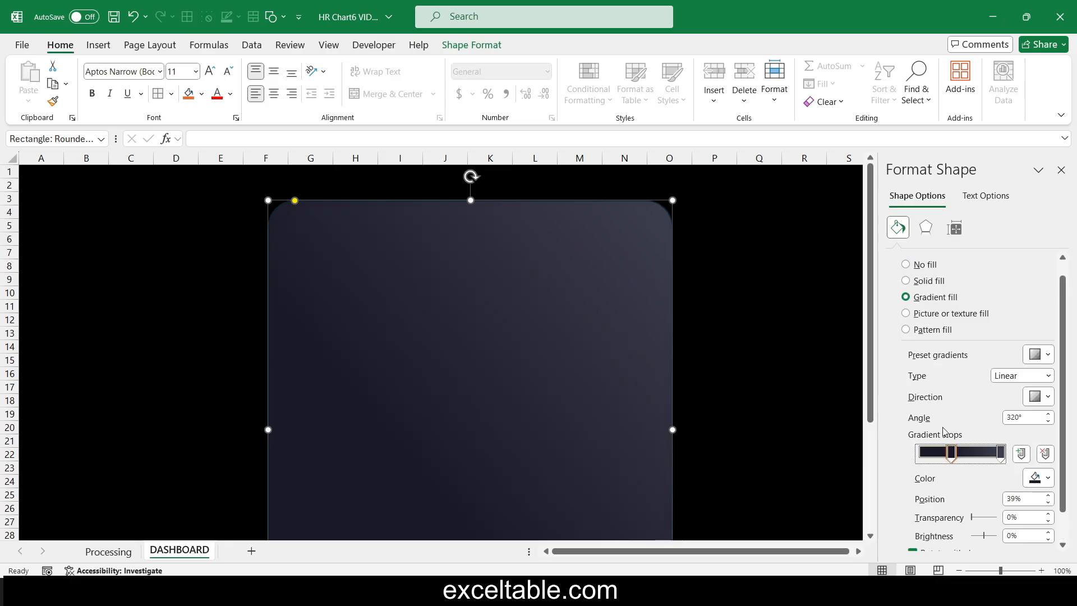
{"action": "left_click_drag", "start_coordinate": [951, 456], "coordinate": [968, 458]}
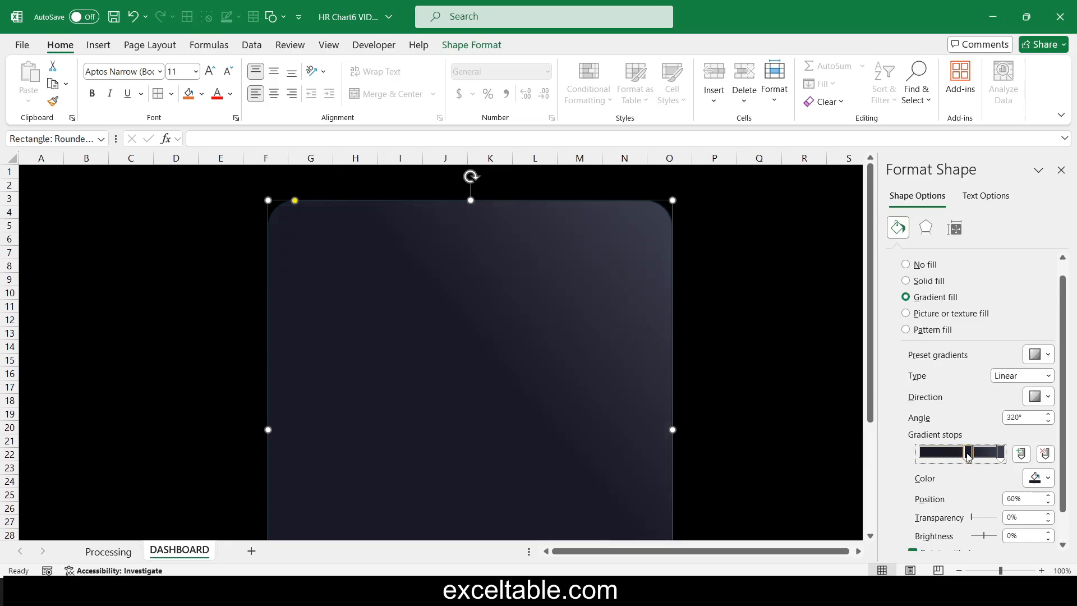
{"action": "scroll", "coordinate": [904, 427], "scroll_direction": "down", "scroll_amount": 1}
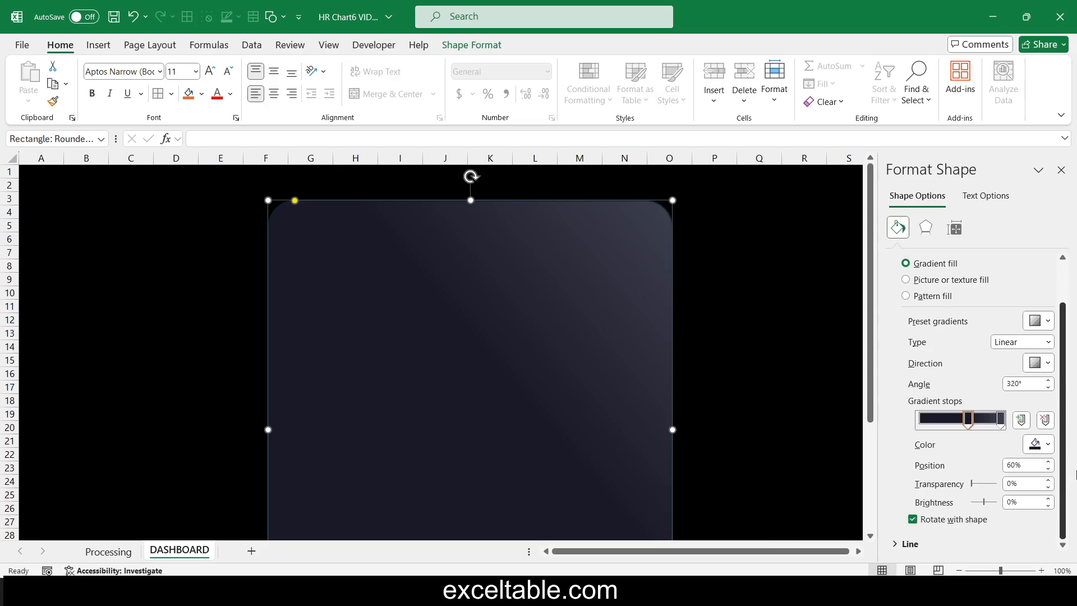
Give the rounded rectangle a gradient outline and remove the outline's middle gradient stops.
{"action": "left_click", "coordinate": [893, 544]}
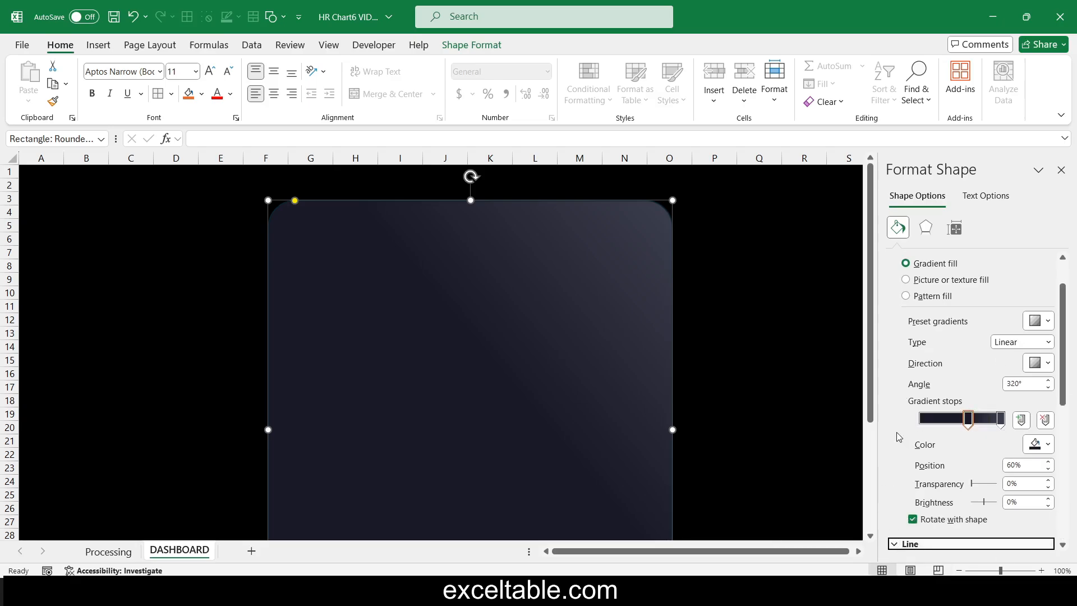
{"action": "scroll", "coordinate": [897, 437], "scroll_direction": "down", "scroll_amount": 1}
{"action": "left_click", "coordinate": [930, 363]}
{"action": "mouse_move", "coordinate": [1062, 414]}
{"action": "left_mouse_down"}
{"action": "mouse_move", "coordinate": [1062, 468]}
{"action": "mouse_move", "coordinate": [1057, 426]}
{"action": "left_mouse_up"}
{"action": "left_click", "coordinate": [980, 409]}
{"action": "left_click", "coordinate": [1045, 413]}
{"action": "left_click", "coordinate": [1045, 412]}
{"action": "left_click", "coordinate": [1045, 413]}
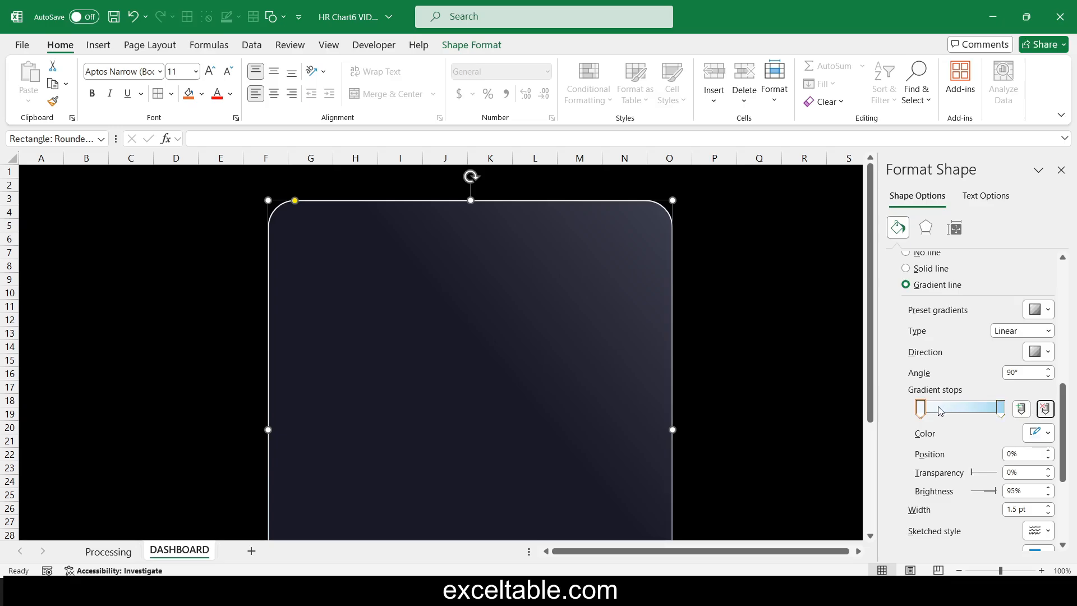
Set the outline's gradient stop at 0% to the recent dark colour, hex 1A1A27.
{"action": "left_click", "coordinate": [1046, 434]}
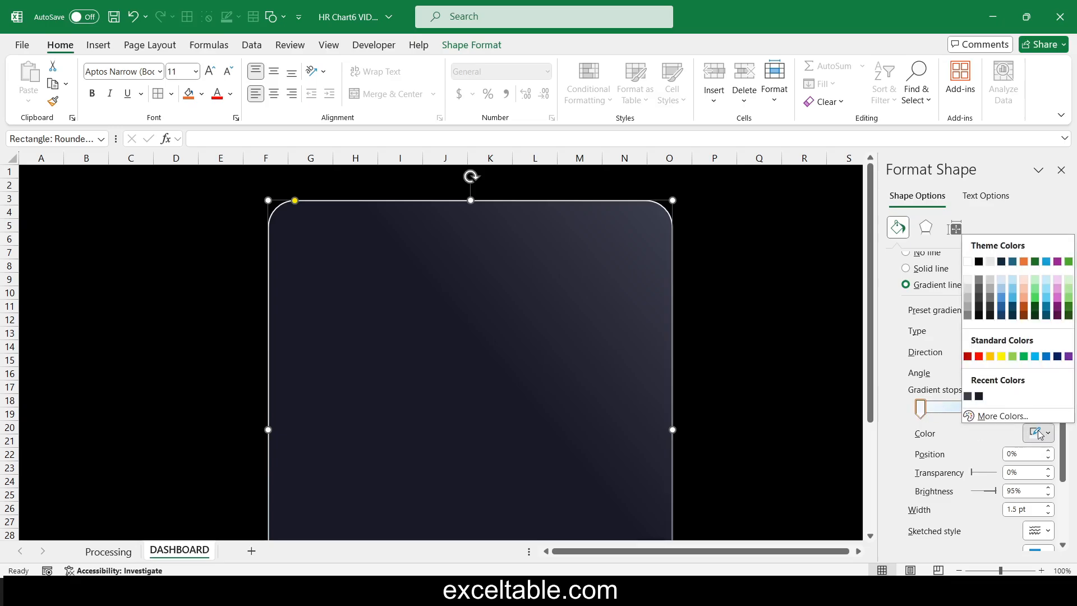
{"action": "left_click", "coordinate": [979, 396]}
{"action": "left_click", "coordinate": [1000, 409]}
{"action": "left_click", "coordinate": [1048, 437]}
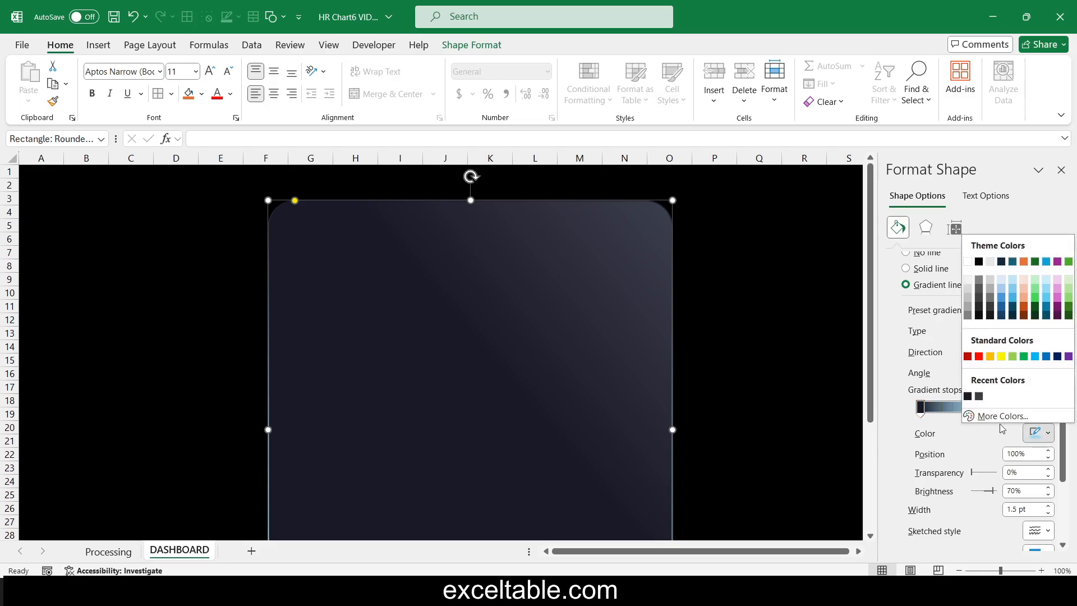
{"action": "left_click", "coordinate": [921, 408]}
{"action": "left_click", "coordinate": [1042, 437]}
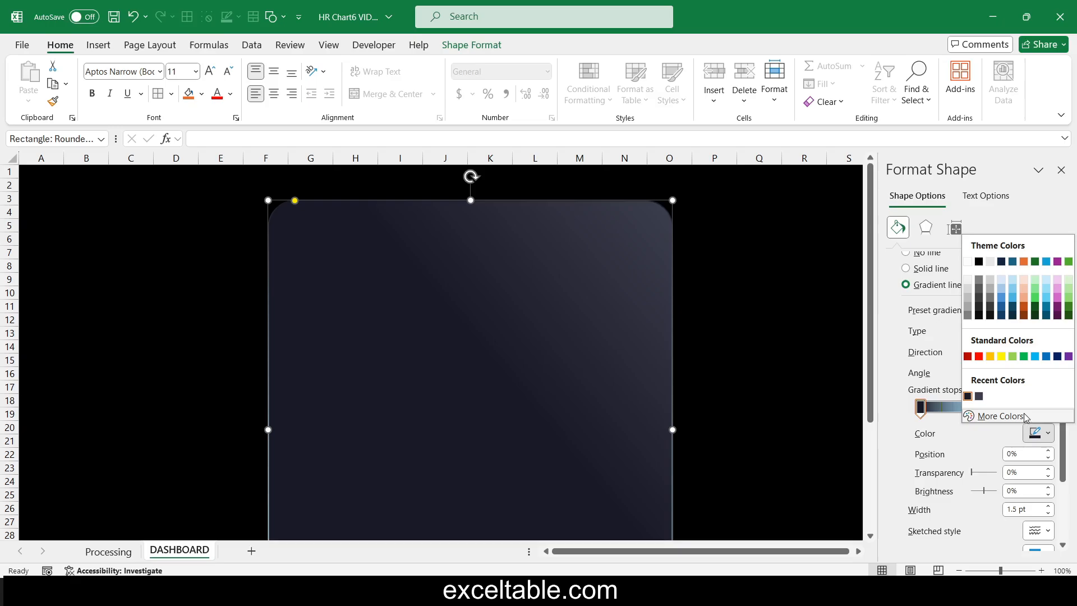
{"action": "left_click", "coordinate": [996, 414]}
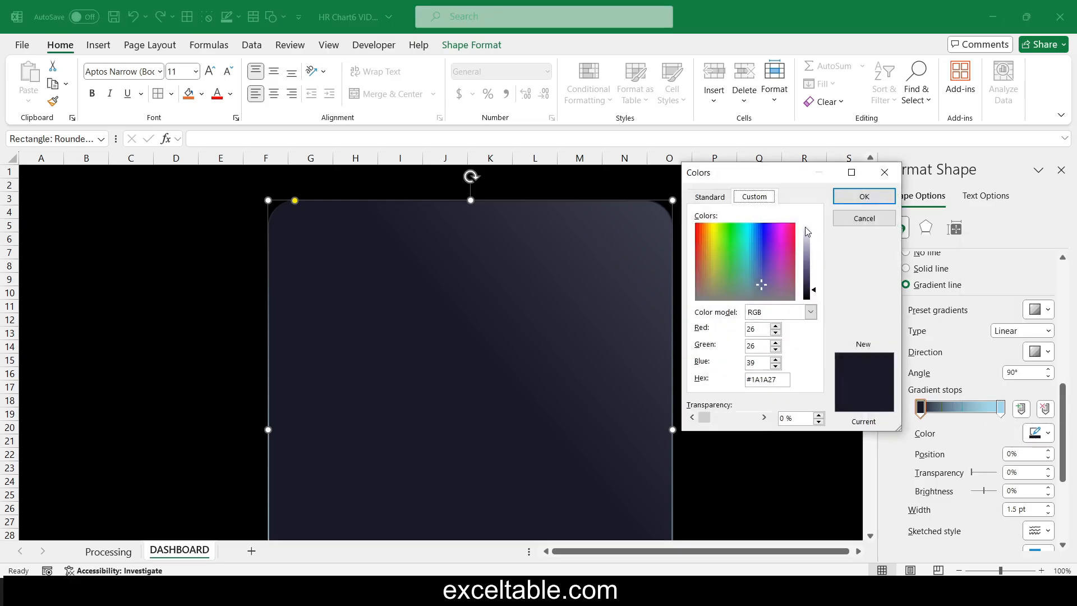
{"action": "left_click", "coordinate": [864, 197]}
Set the outline's gradient stop at 100% to a custom pale lavender colour.
{"action": "left_click", "coordinate": [1000, 409]}
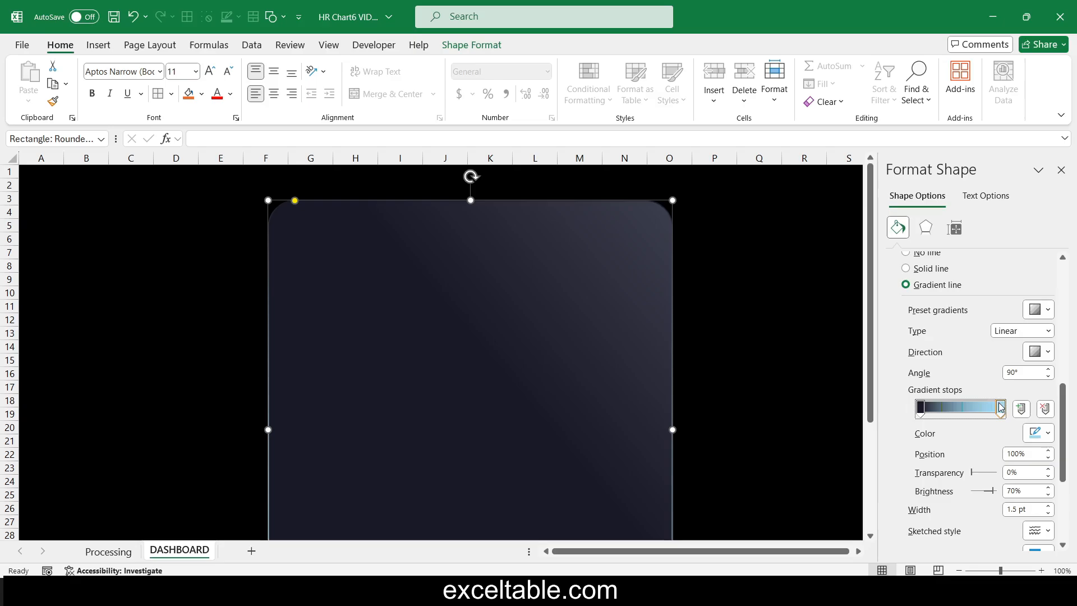
{"action": "left_click", "coordinate": [1042, 433]}
{"action": "left_click", "coordinate": [996, 414]}
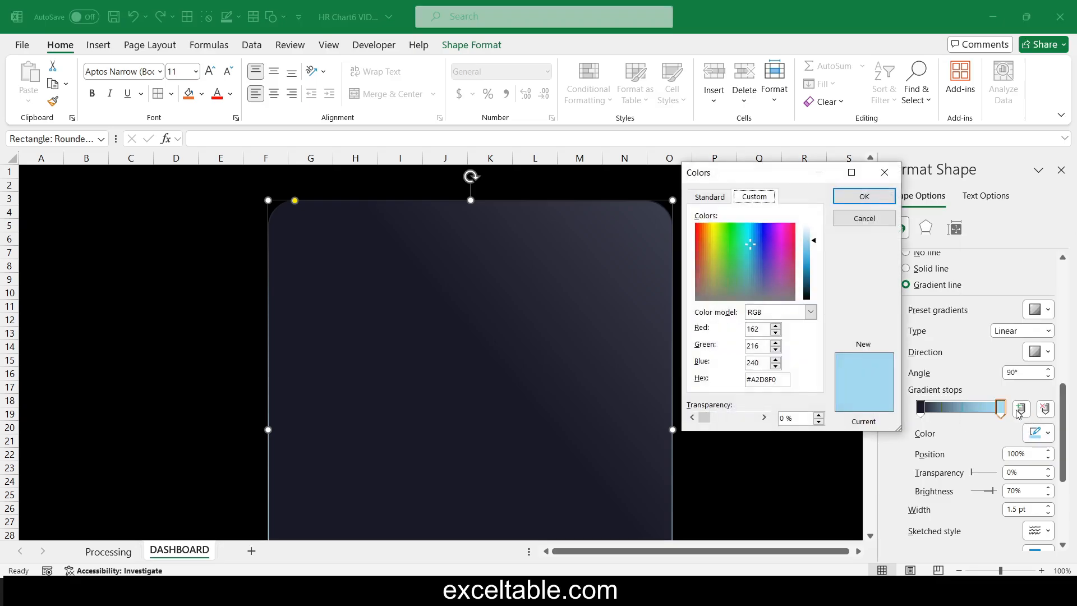
{"action": "double_click", "coordinate": [765, 381]}
{"action": "type", "text": "24"}
{"action": "left_click", "coordinate": [864, 196]}
Set the outline gradient's angle to 320° and move its dark stop to the 49% position.
{"action": "left_click", "coordinate": [1008, 375]}
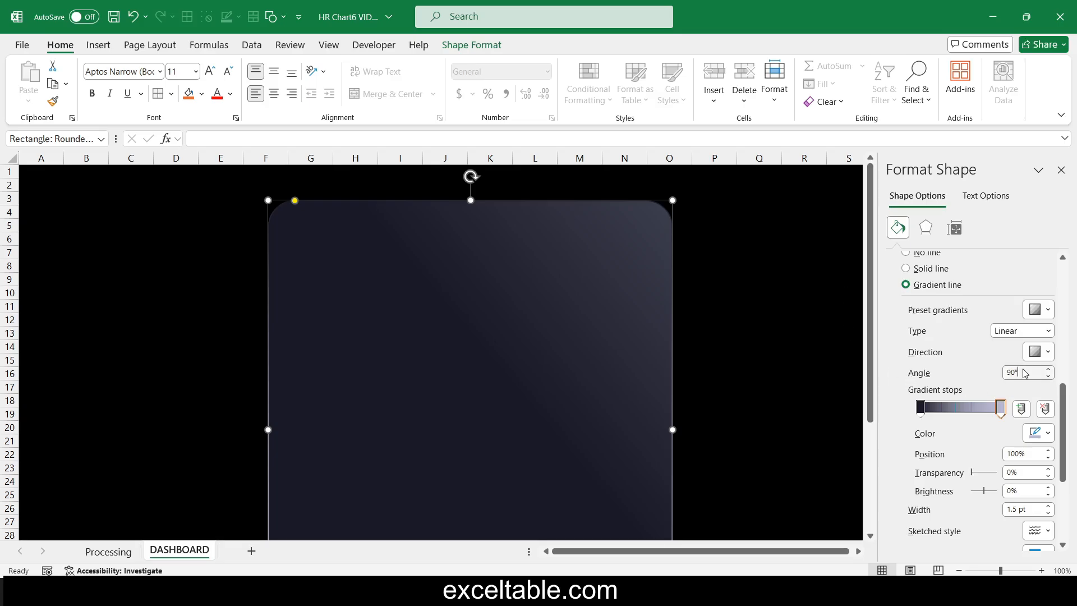
{"action": "type", "text": "320"}
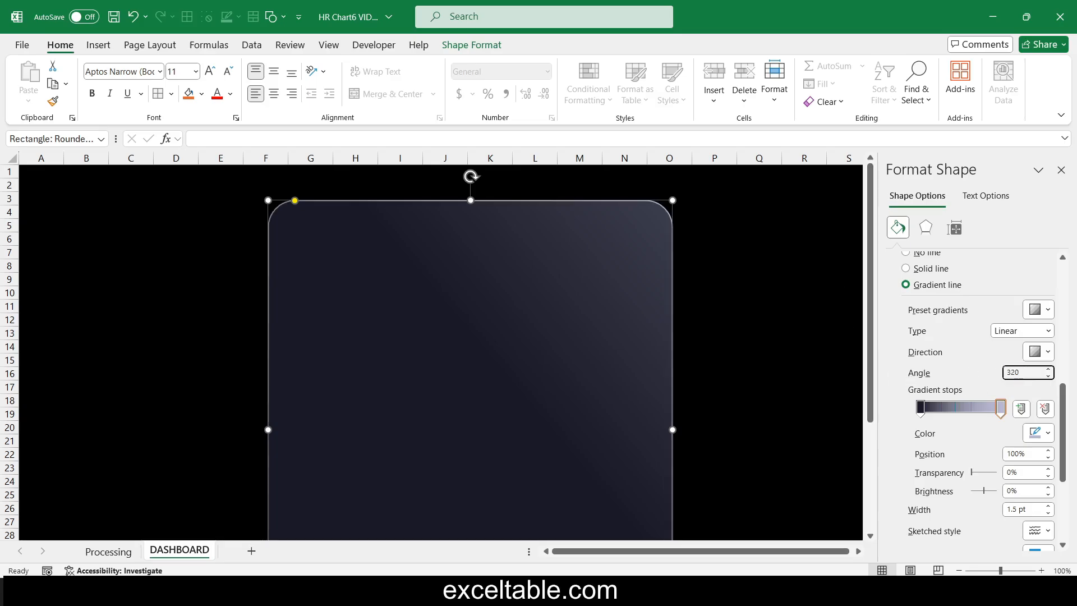
{"action": "left_click", "coordinate": [921, 408]}
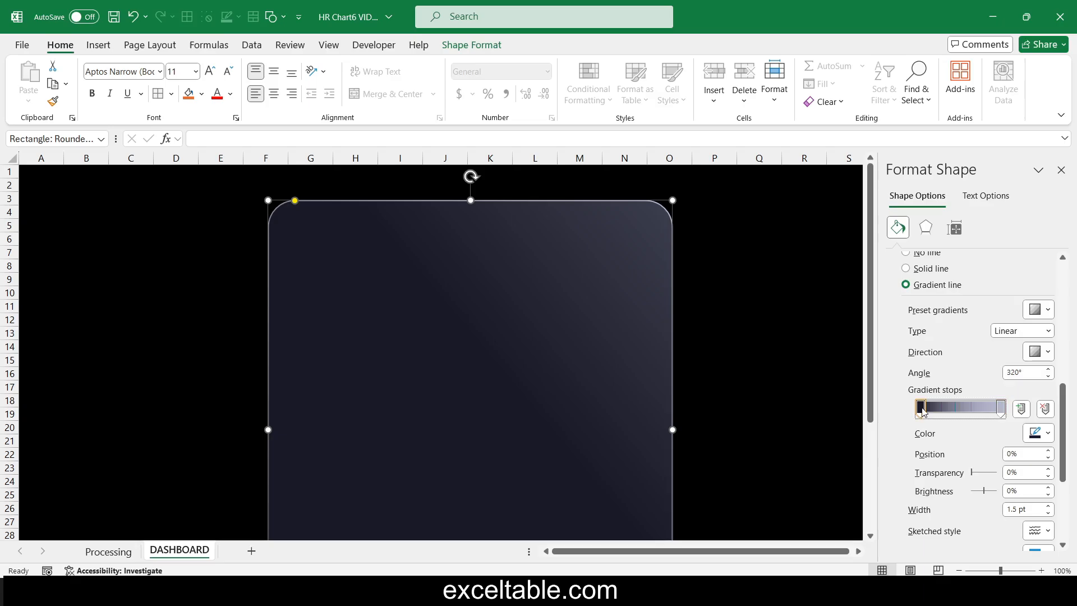
{"action": "left_click_drag", "start_coordinate": [922, 412], "coordinate": [961, 412]}
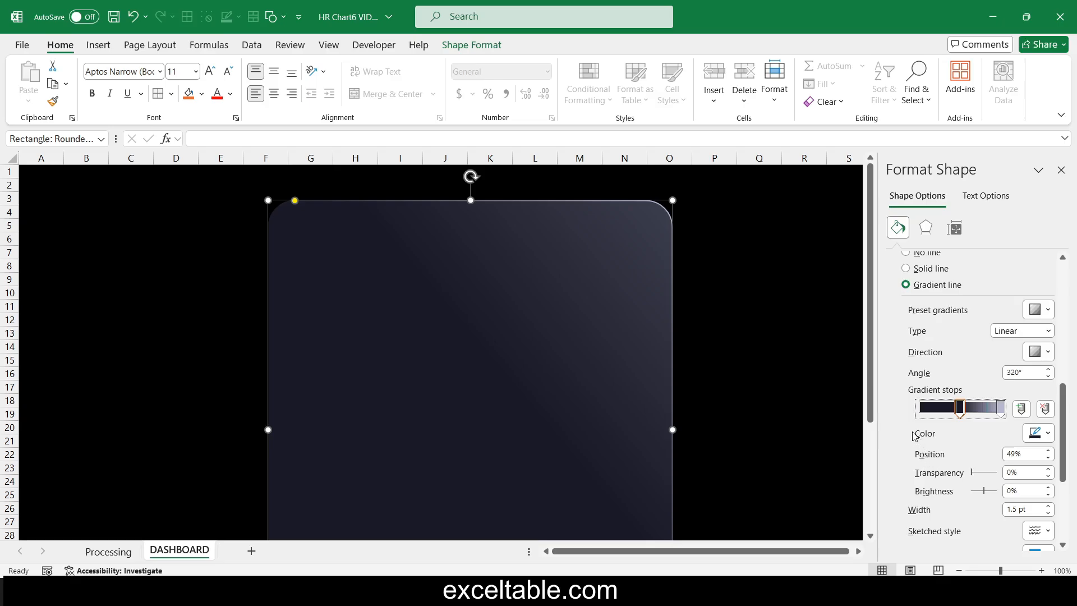
Reduce the rounded rectangle's outline width to 0.75 pt and deselect the shape to check its edges.
{"action": "scroll", "coordinate": [915, 436], "scroll_direction": "down", "scroll_amount": 4}
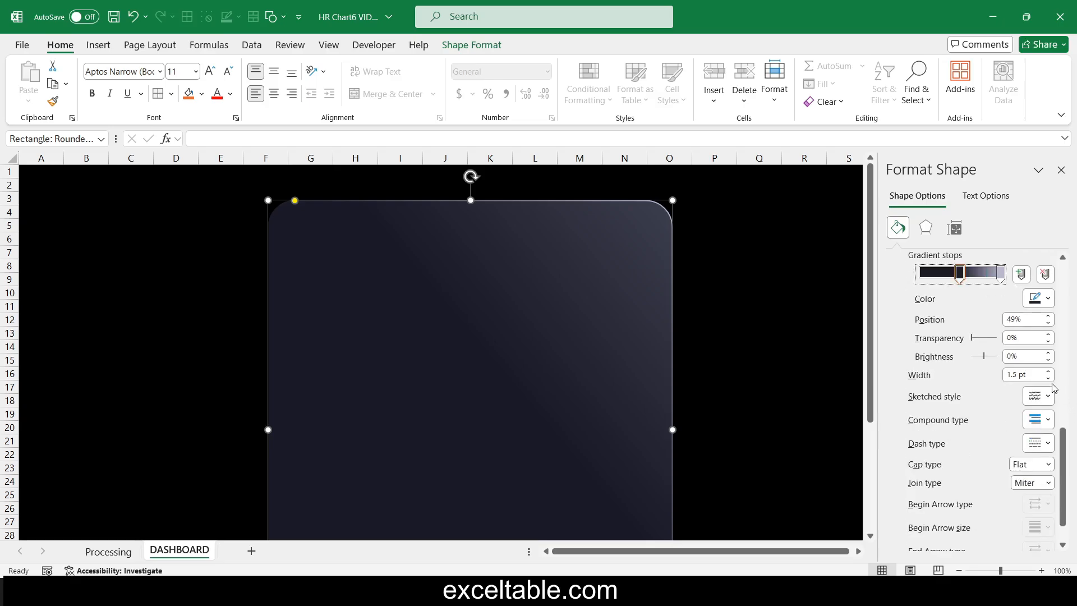
{"action": "left_click", "coordinate": [1049, 379]}
{"action": "left_click", "coordinate": [1048, 379]}
{"action": "left_click", "coordinate": [1049, 379]}
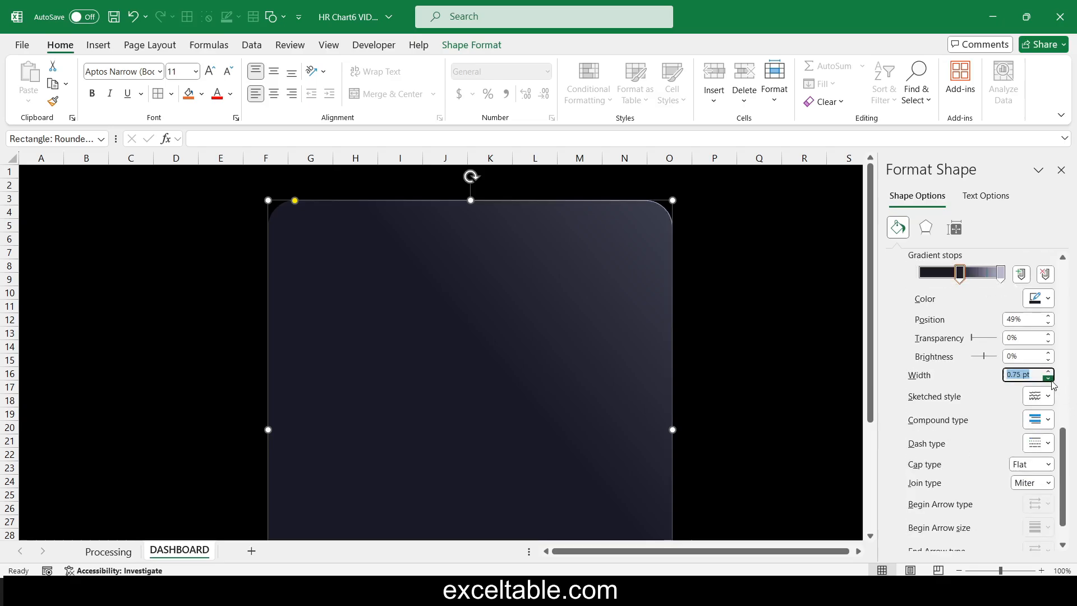
{"action": "left_click", "coordinate": [758, 375]}
{"action": "scroll", "coordinate": [757, 375], "scroll_direction": "down", "scroll_amount": 5}
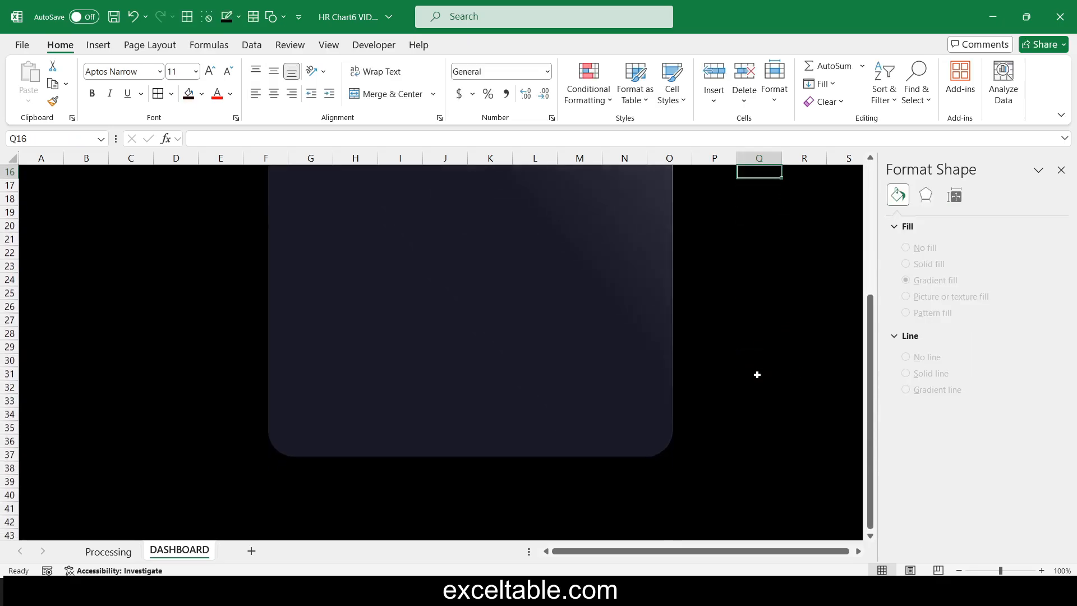
{"action": "scroll", "coordinate": [758, 375], "scroll_direction": "up", "scroll_amount": 5}
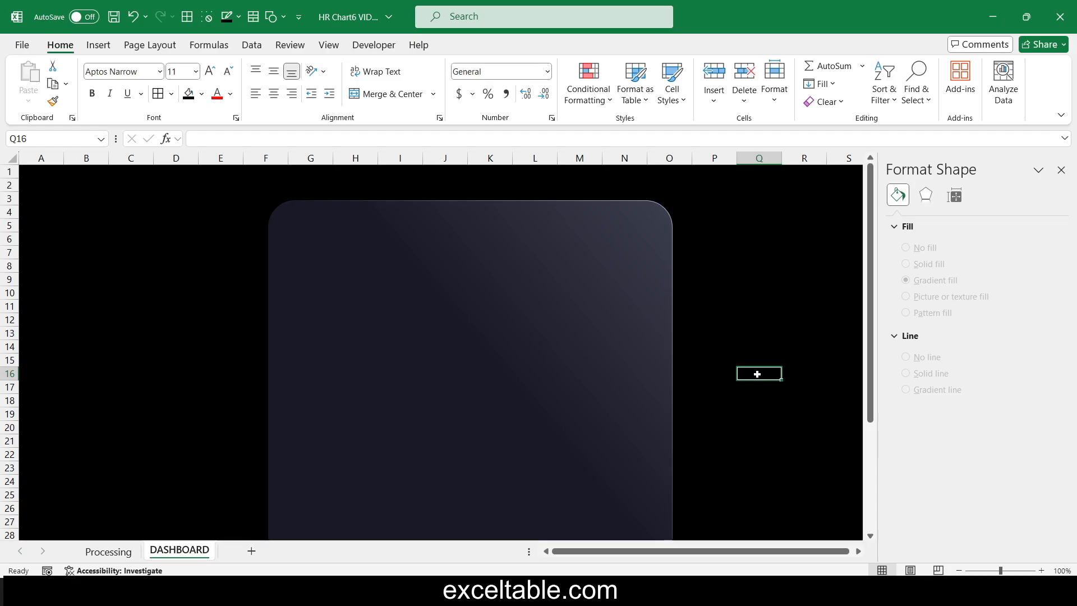
Hide the row and column headings on the DASHBOARD sheet and collapse the ribbon.
{"action": "left_click", "coordinate": [330, 44]}
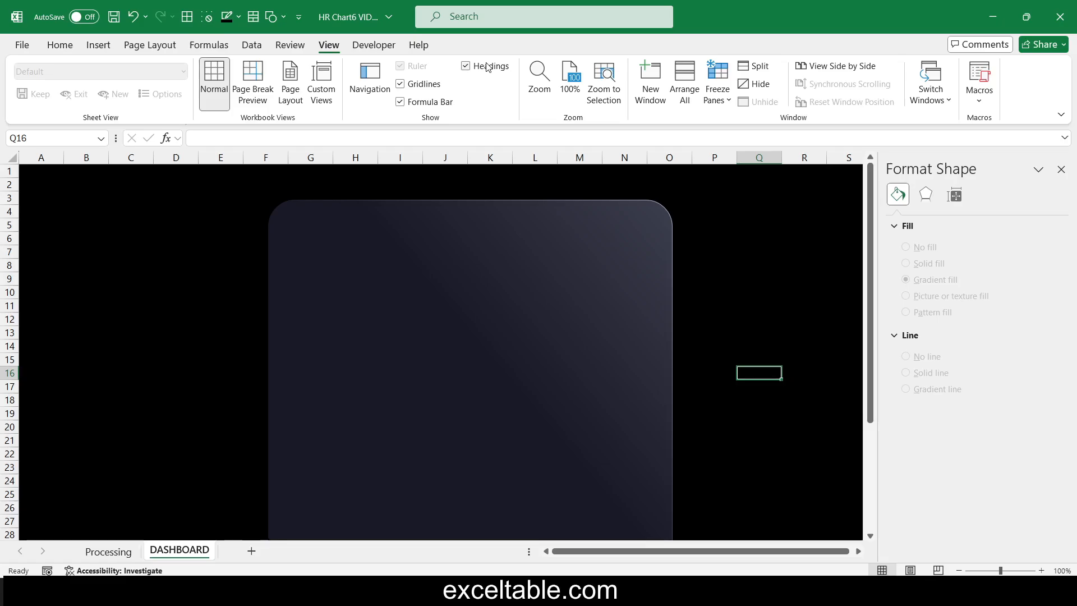
{"action": "left_click", "coordinate": [486, 66]}
{"action": "double_click", "coordinate": [329, 45]}
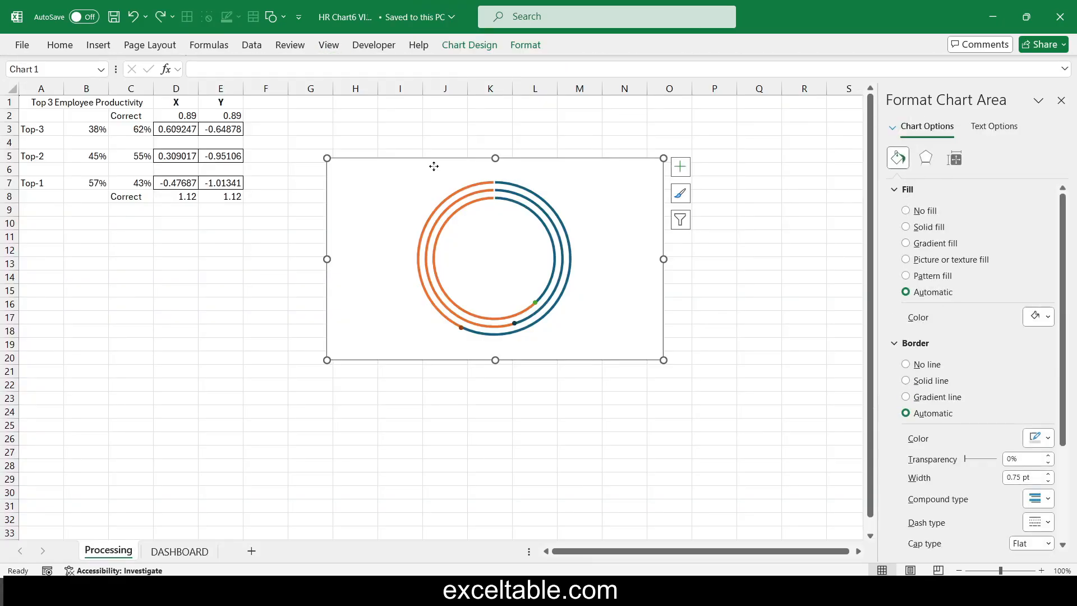
Copy the doughnut chart from the Processing sheet, paste it into DASHBOARD and place it over the rounded rectangle.
{"action": "right_click", "coordinate": [432, 165]}
{"action": "left_click", "coordinate": [472, 164]}
{"action": "left_click", "coordinate": [179, 552]}
{"action": "left_click", "coordinate": [135, 252]}
{"action": "key", "text": "ctrl+v"}
{"action": "left_click_drag", "start_coordinate": [340, 248], "coordinate": [436, 273]}
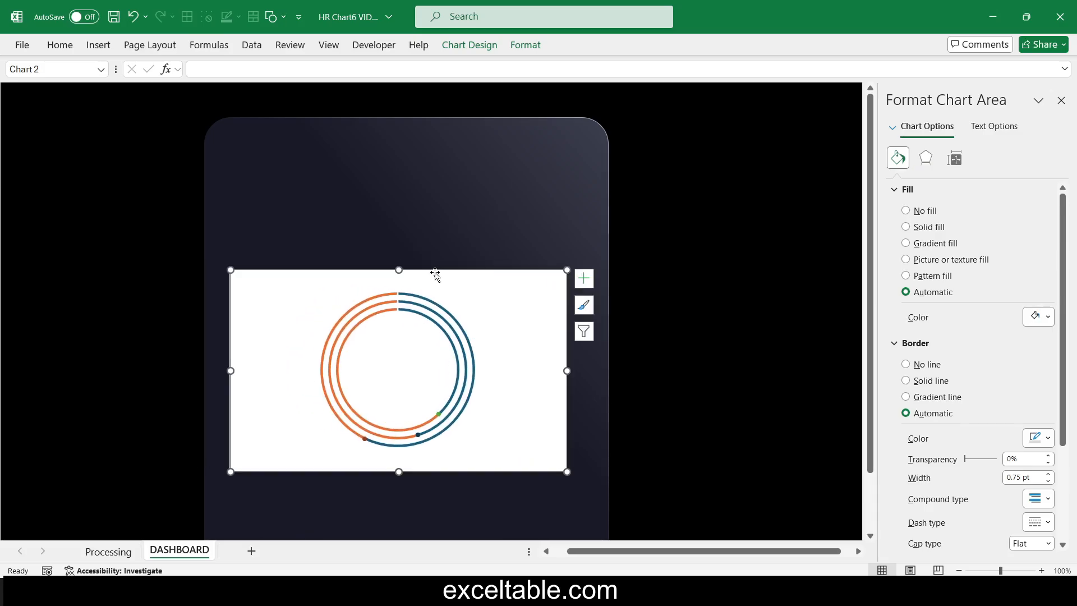
Remove the outline and the fill from the pasted chart's chart area.
{"action": "left_click", "coordinate": [526, 45]}
{"action": "left_click", "coordinate": [400, 84]}
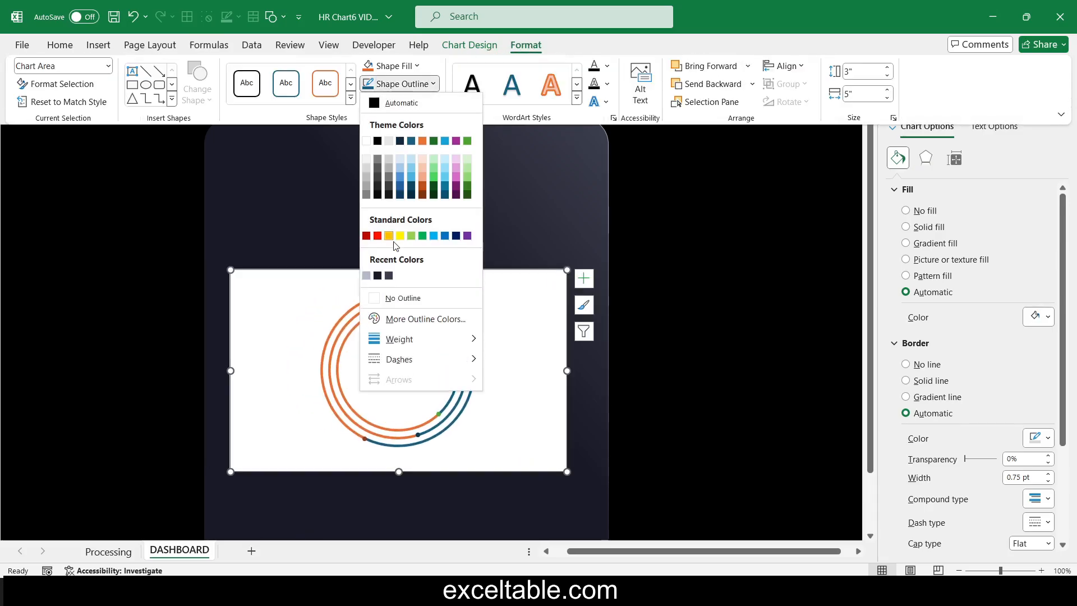
{"action": "left_click", "coordinate": [388, 298]}
{"action": "left_click", "coordinate": [393, 66]}
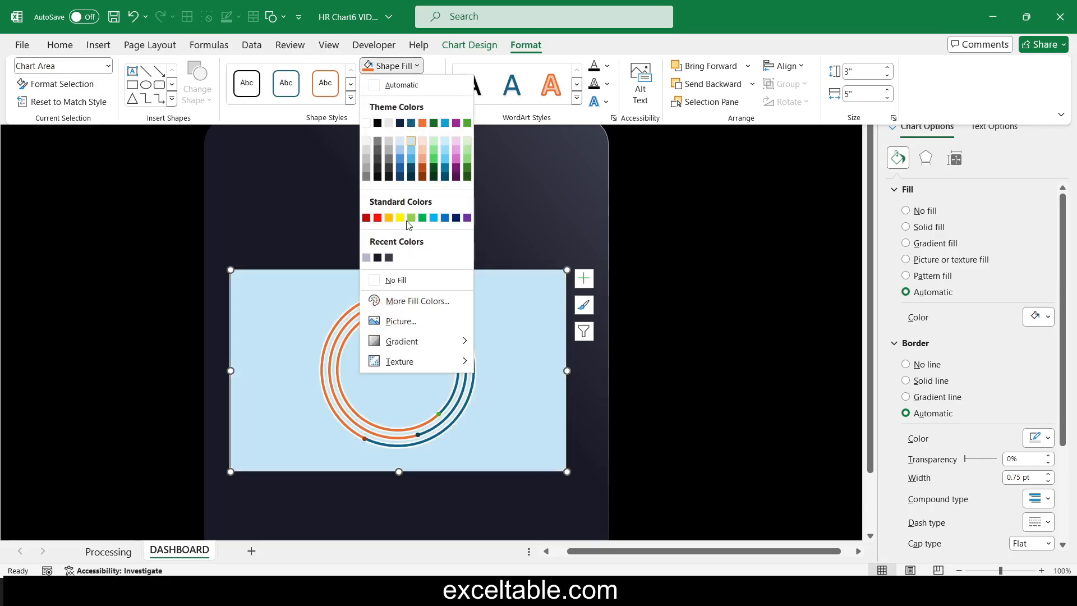
{"action": "left_click", "coordinate": [401, 282]}
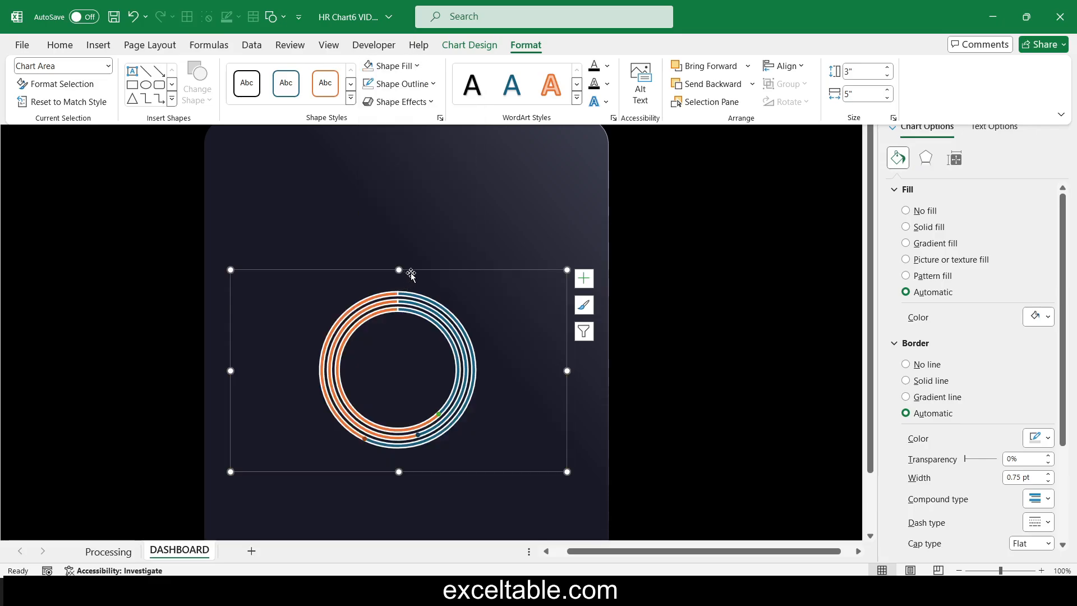
{"action": "key", "text": "ctrl+F1"}
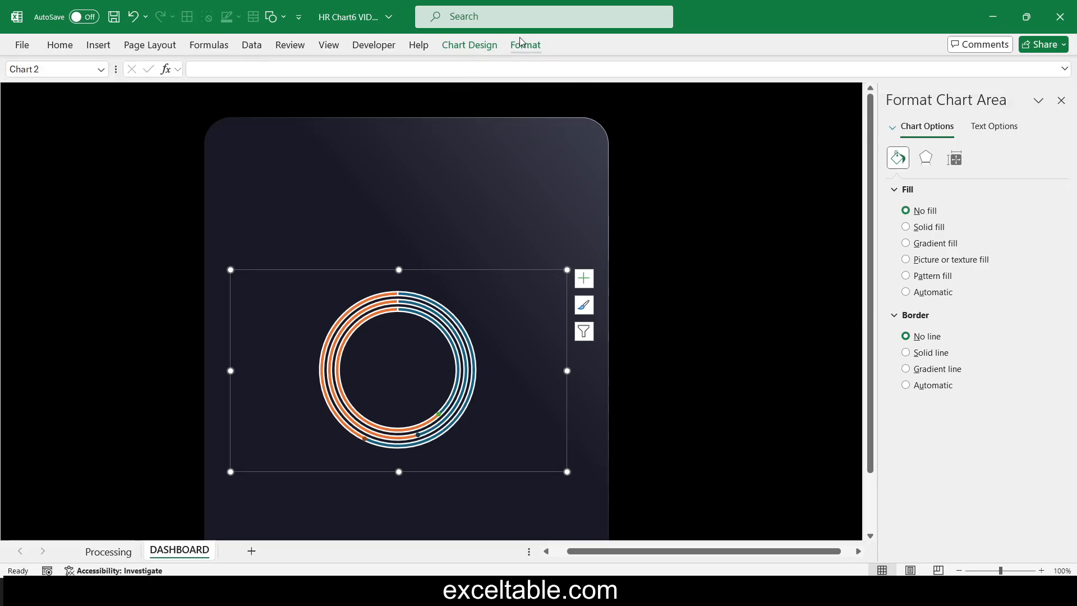
Resize the doughnut chart to 5.5" high and 8.8" wide, and collapse the ribbon.
{"action": "left_click", "coordinate": [520, 41]}
{"action": "left_click", "coordinate": [867, 69]}
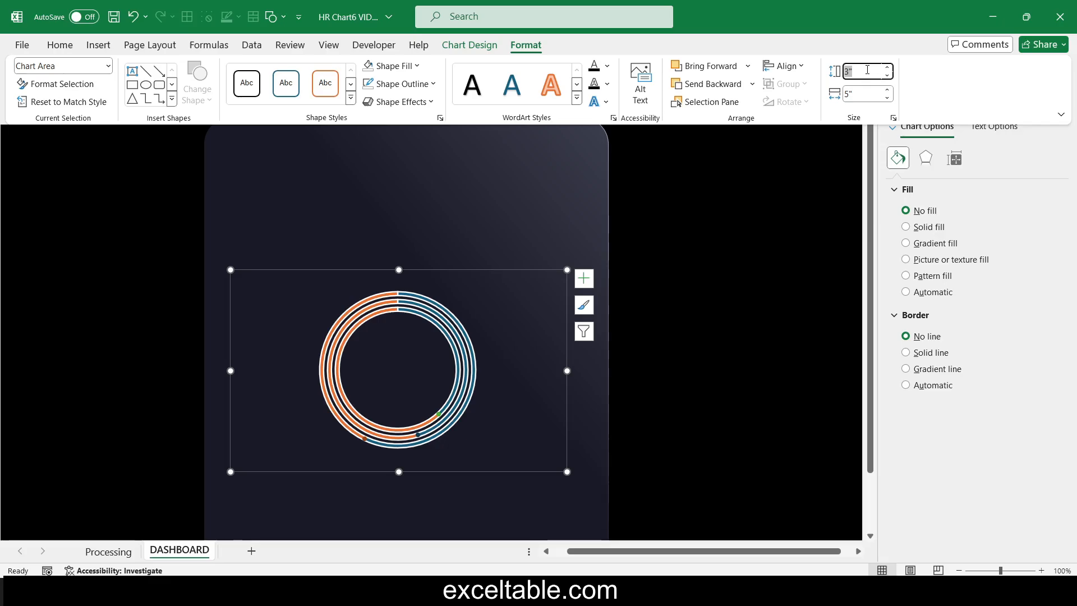
{"action": "type", "text": "5.5"}
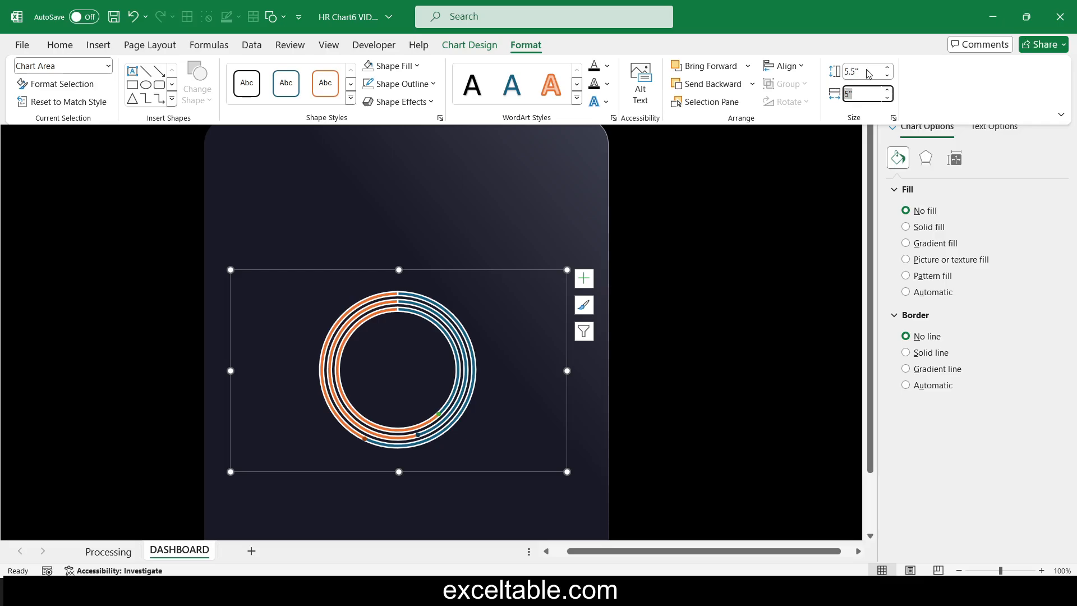
{"action": "key", "text": "Tab"}
{"action": "type", "text": "8"}
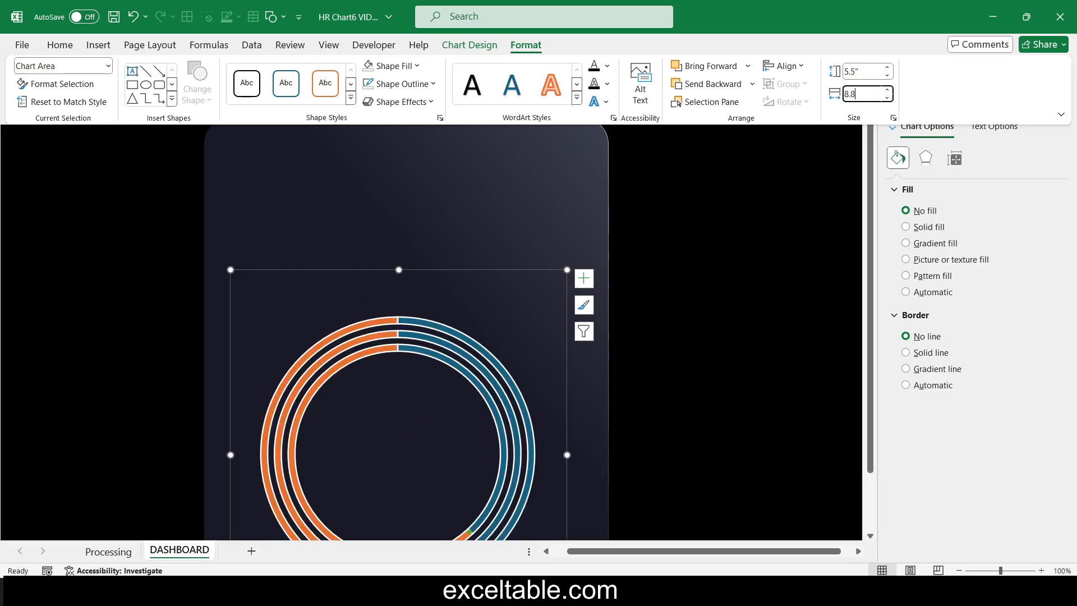
{"action": "type", "text": ".8"}
{"action": "key", "text": "Return"}
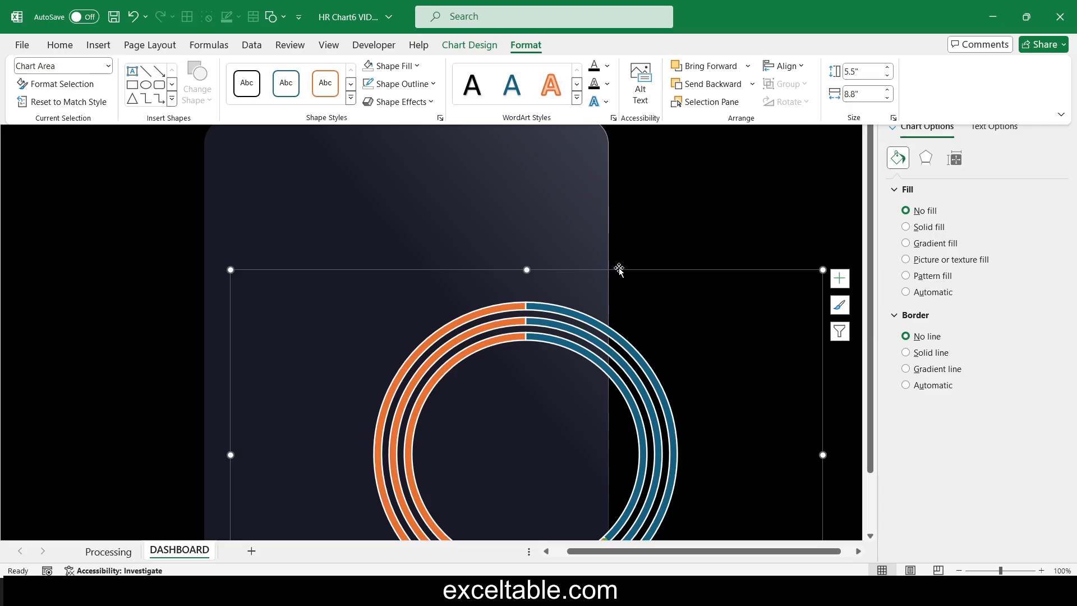
{"action": "key", "text": "ctrl+F1"}
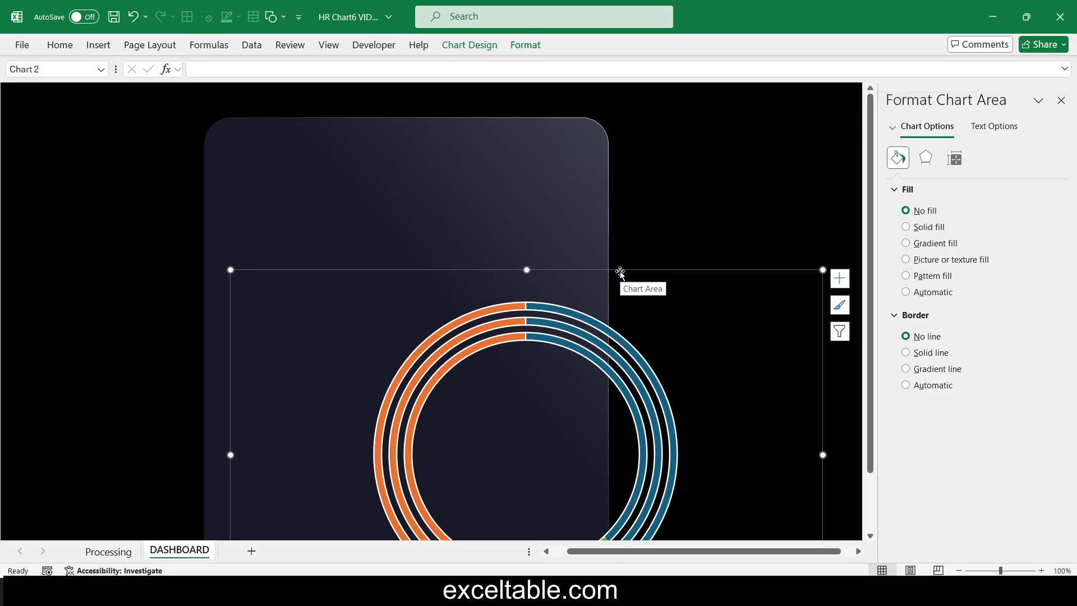
Move the enlarged doughnut chart so its rings sit within the rounded rectangle, slightly below its middle.
{"action": "left_click_drag", "start_coordinate": [621, 272], "coordinate": [543, 228]}
{"action": "scroll", "coordinate": [749, 300], "scroll_direction": "down", "scroll_amount": 1}
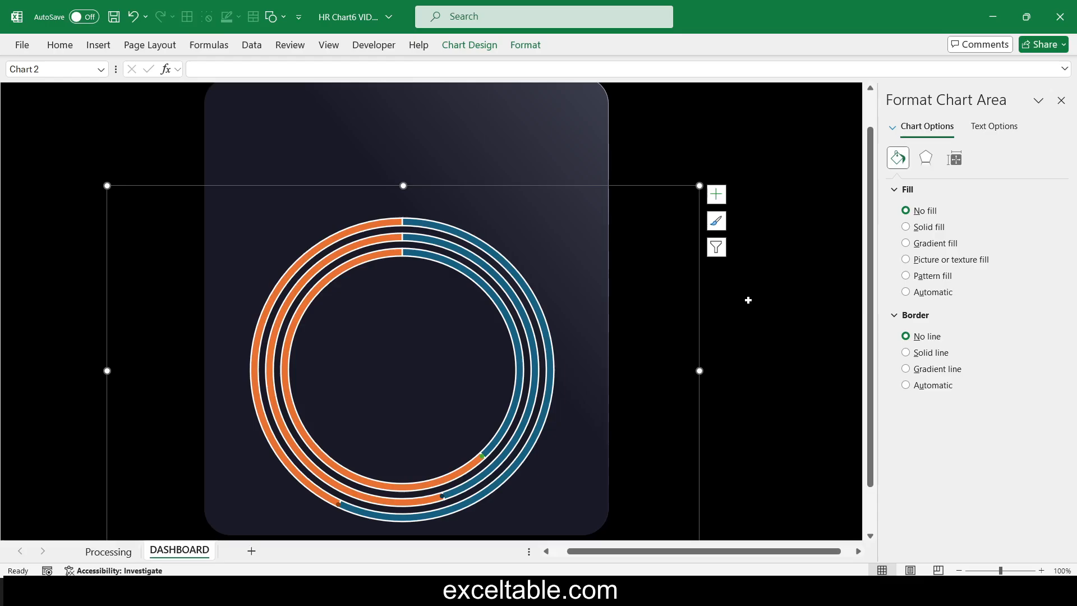
{"action": "left_click_drag", "start_coordinate": [559, 186], "coordinate": [564, 164]}
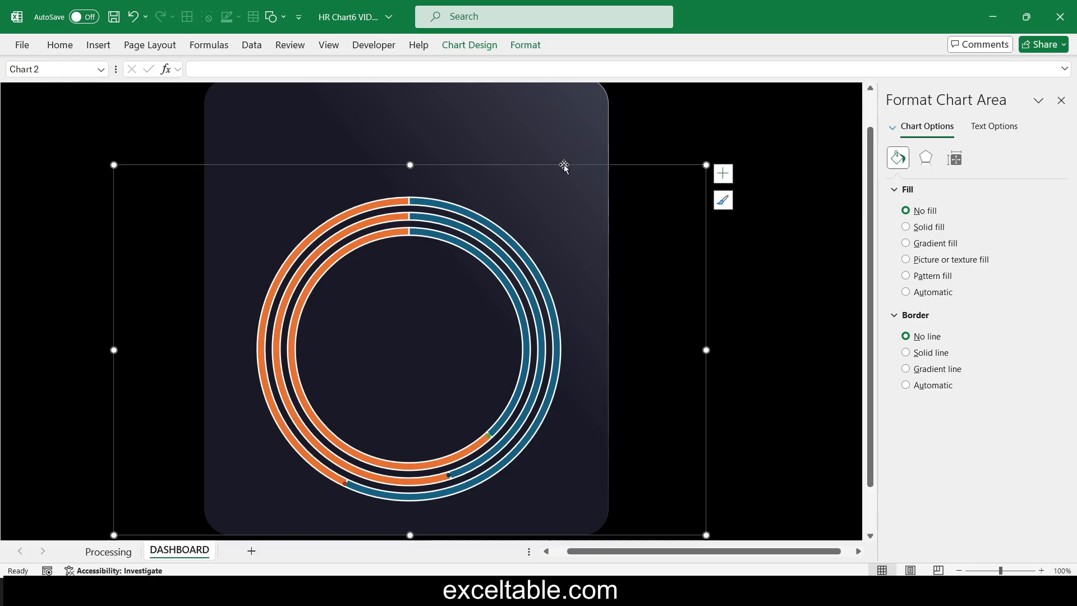
Align the chart and the rounded rectangle to a common horizontal center and deselect both.
{"action": "left_click", "coordinate": [496, 135], "text": "shift"}
{"action": "left_click", "coordinate": [492, 45]}
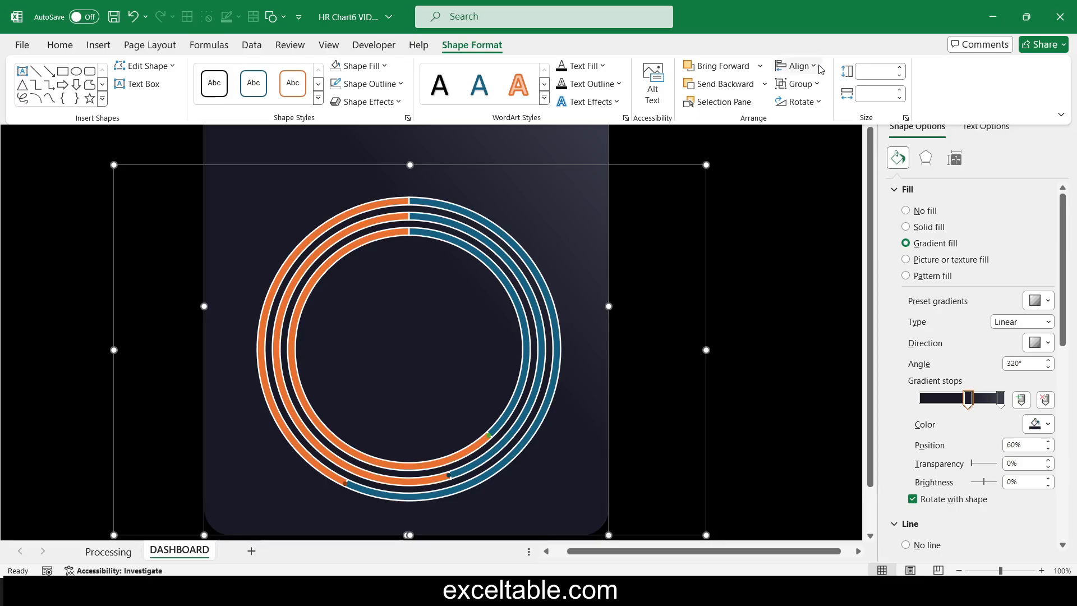
{"action": "left_click", "coordinate": [797, 65]}
{"action": "left_click", "coordinate": [823, 105]}
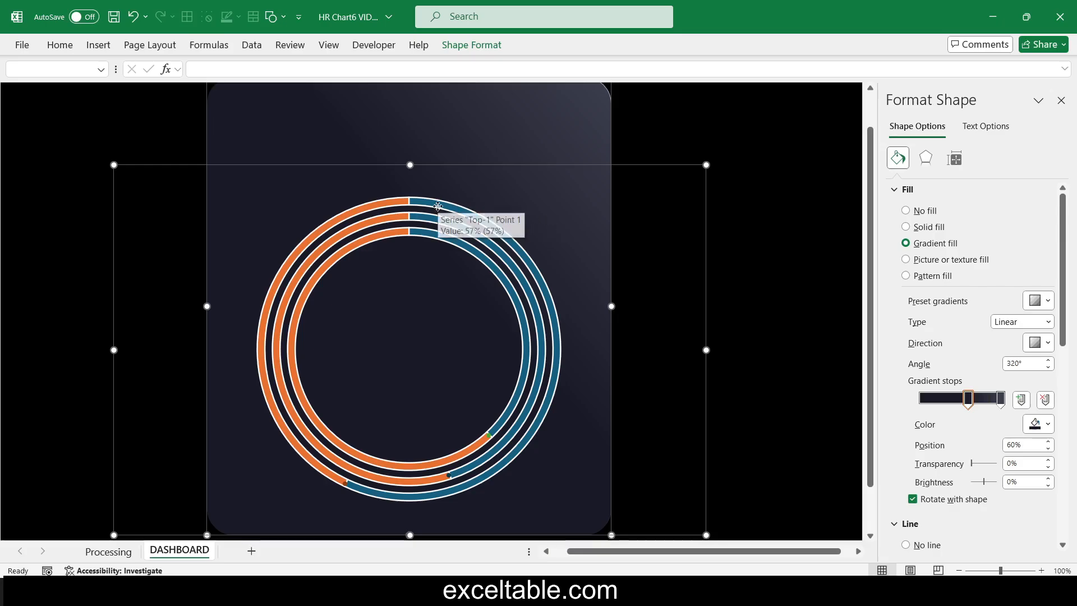
{"action": "left_click", "coordinate": [779, 223]}
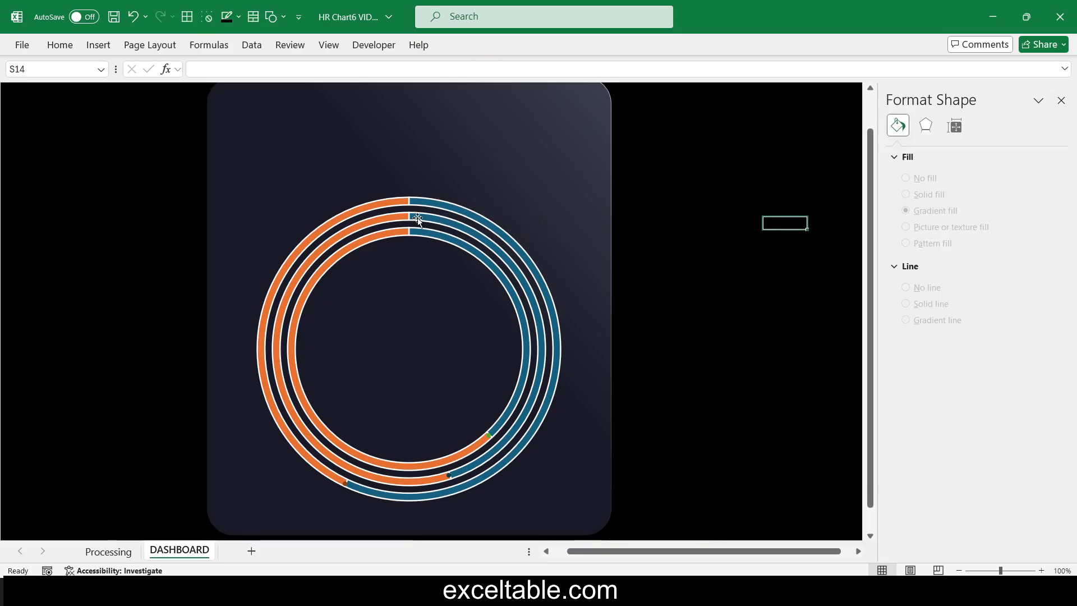
Remove the border lines from the outer, middle and inner doughnut rings.
{"action": "left_click", "coordinate": [434, 206]}
{"action": "left_click", "coordinate": [898, 158]}
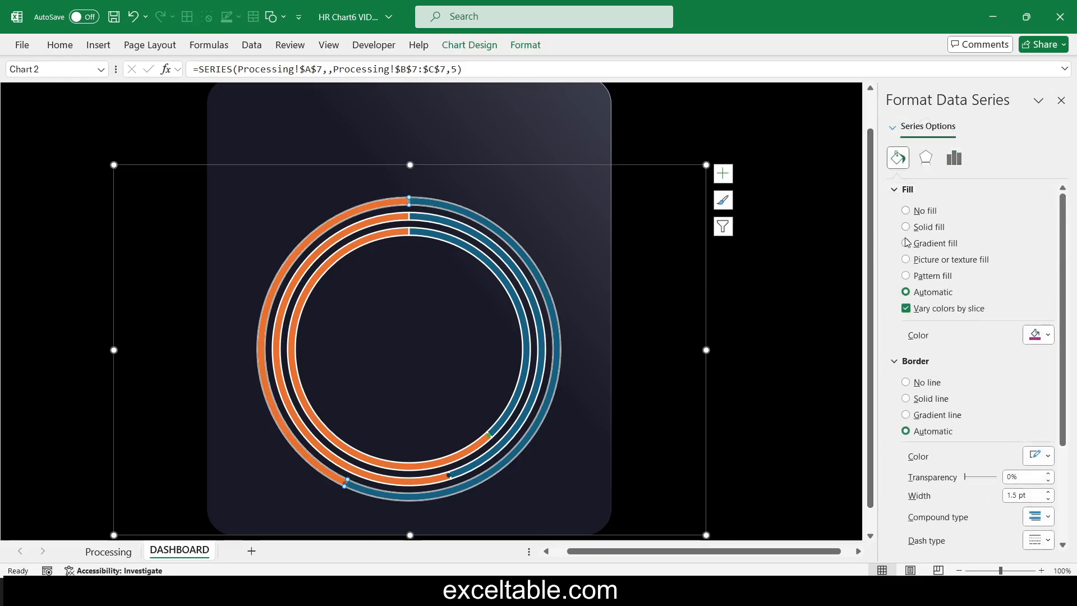
{"action": "left_click", "coordinate": [929, 385]}
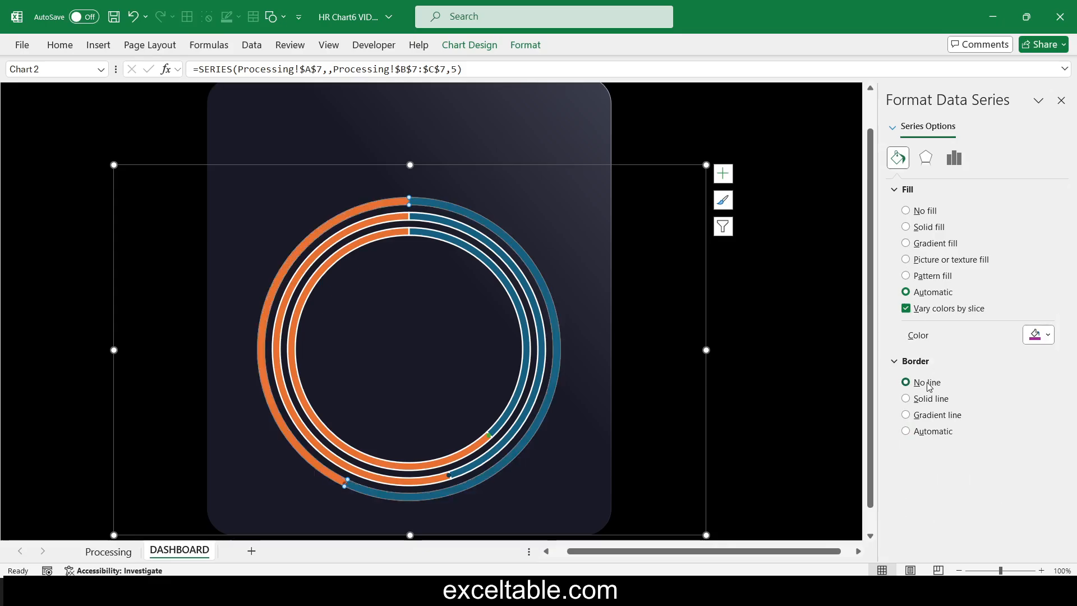
{"action": "left_click", "coordinate": [443, 218]}
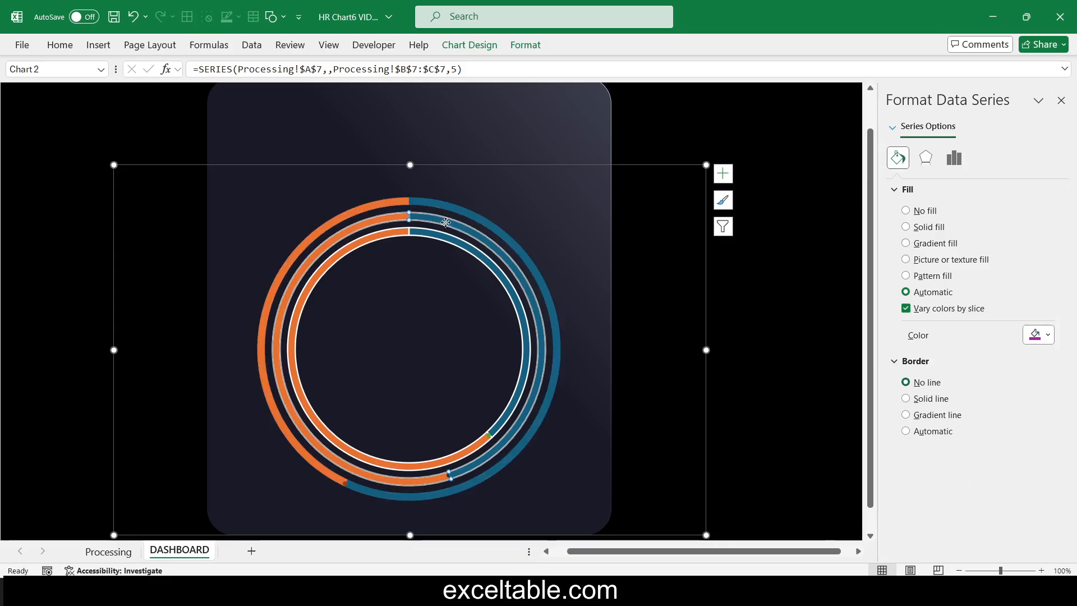
{"action": "left_click", "coordinate": [920, 386]}
{"action": "left_click", "coordinate": [421, 233]}
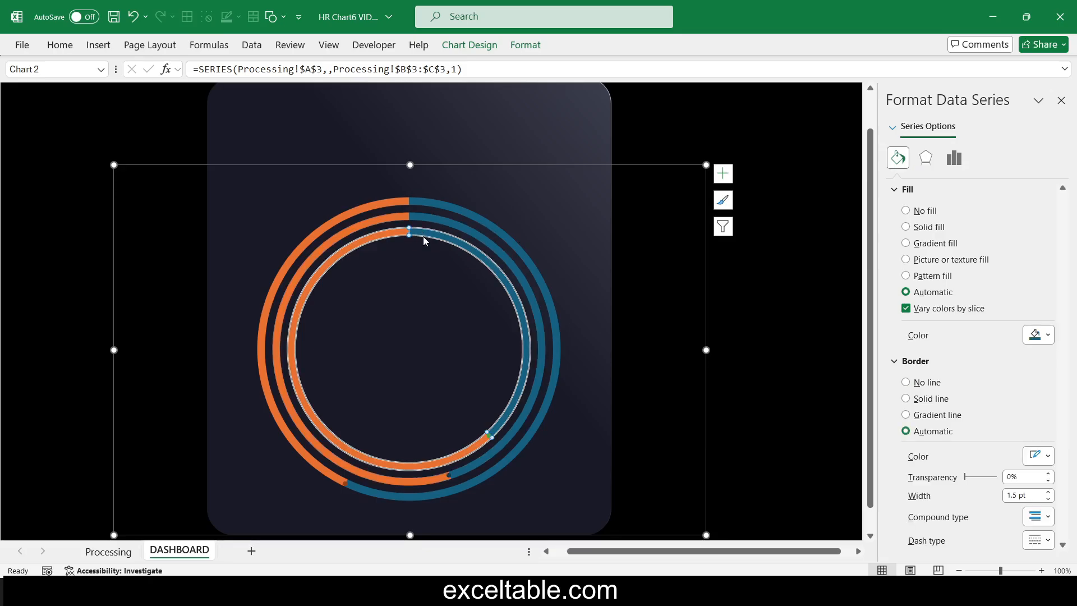
{"action": "left_click", "coordinate": [932, 383]}
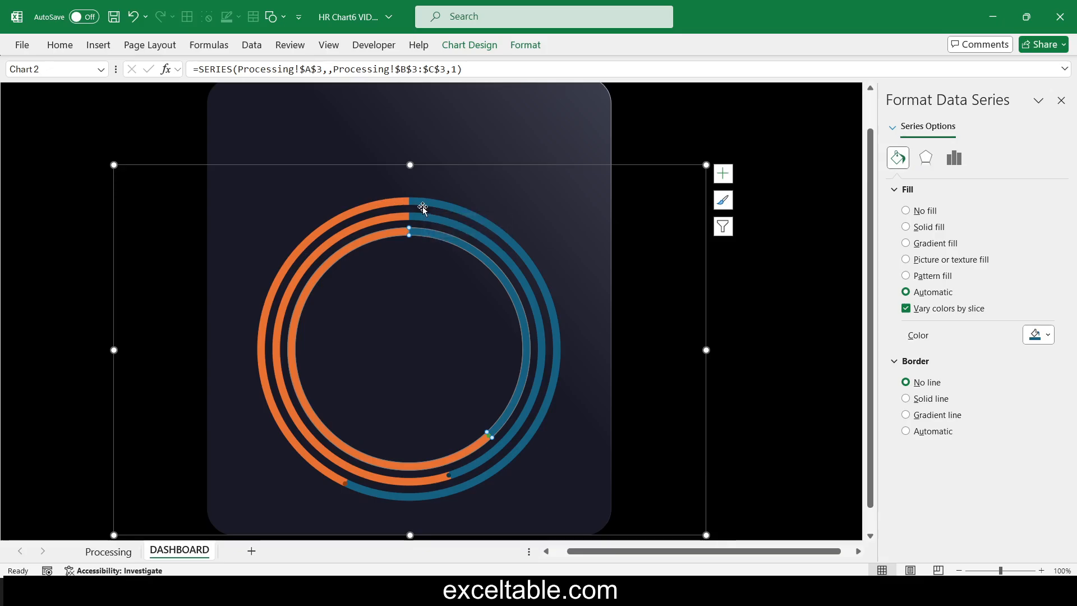
Fill the orange slice of the outer ring with the custom color #242631.
{"action": "left_click", "coordinate": [385, 202]}
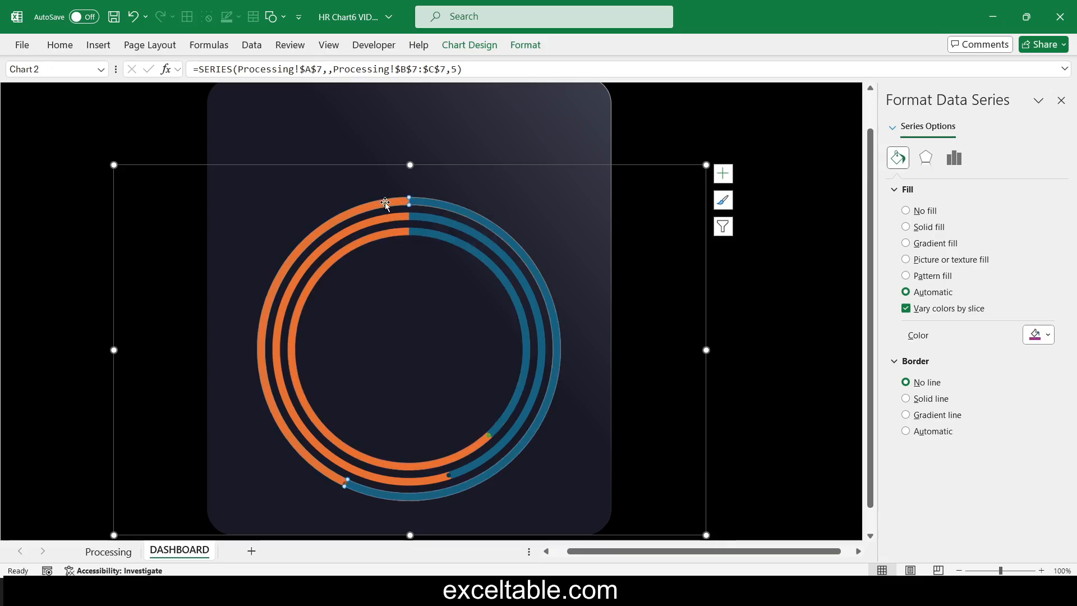
{"action": "left_click", "coordinate": [384, 202]}
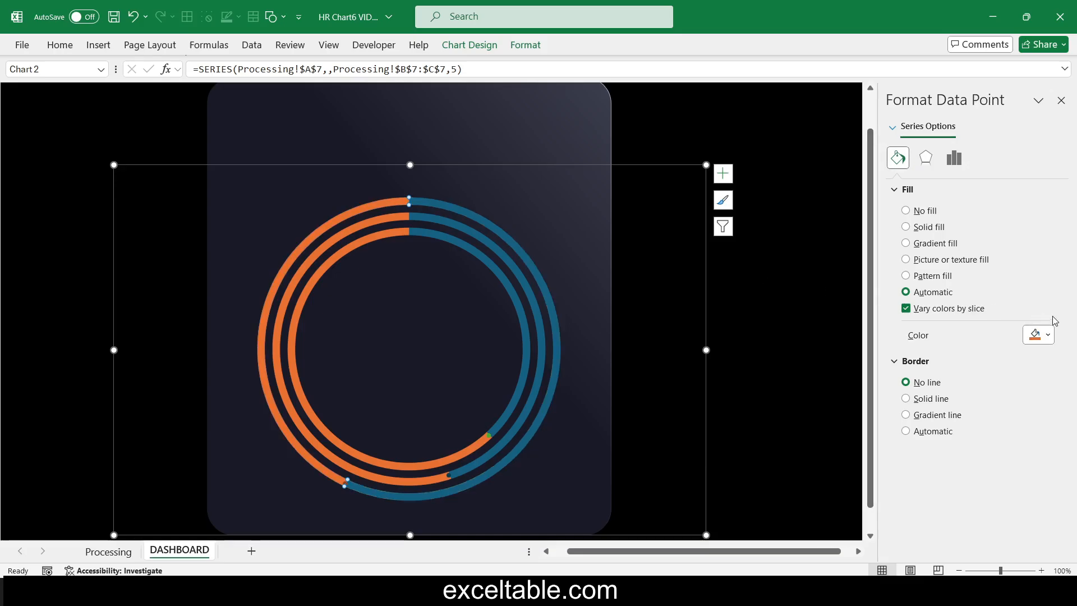
{"action": "left_click", "coordinate": [1048, 335]}
{"action": "left_click", "coordinate": [1029, 529]}
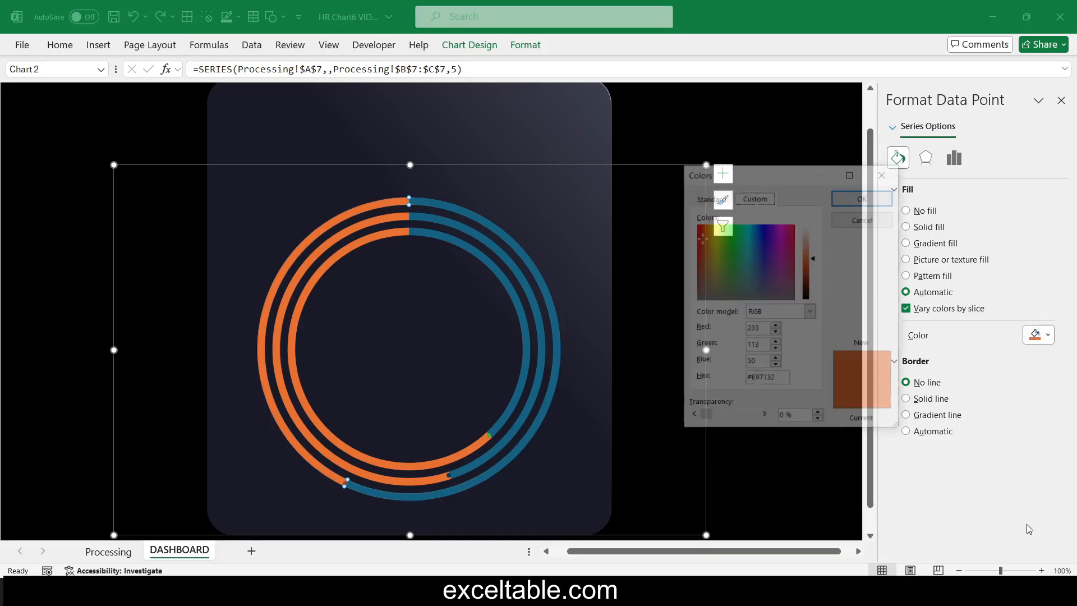
{"action": "double_click", "coordinate": [759, 380]}
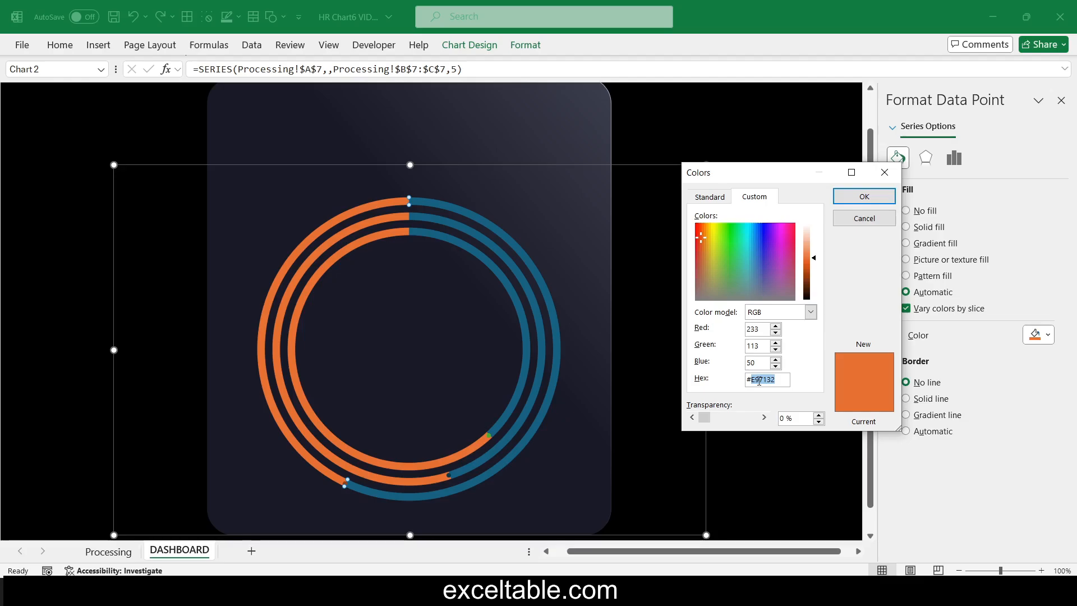
{"action": "type", "text": "242631"}
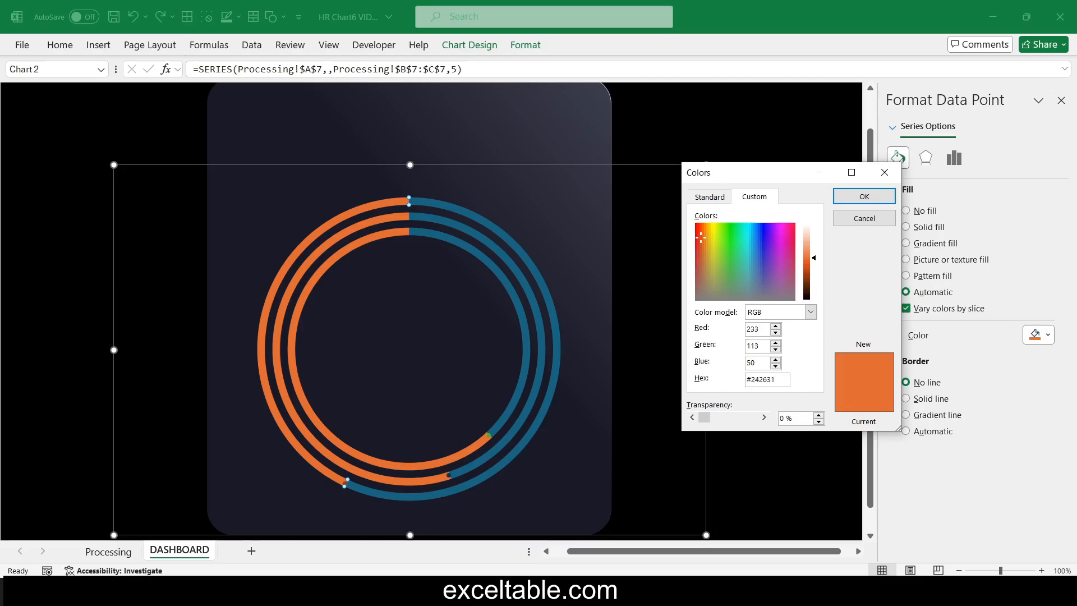
{"action": "left_click", "coordinate": [851, 196]}
Fill the orange slices of the middle and inner rings with the same recent dark color, #242631.
{"action": "left_click", "coordinate": [362, 229]}
{"action": "left_click", "coordinate": [362, 229]}
{"action": "left_click", "coordinate": [1047, 335]}
{"action": "left_click", "coordinate": [968, 507]}
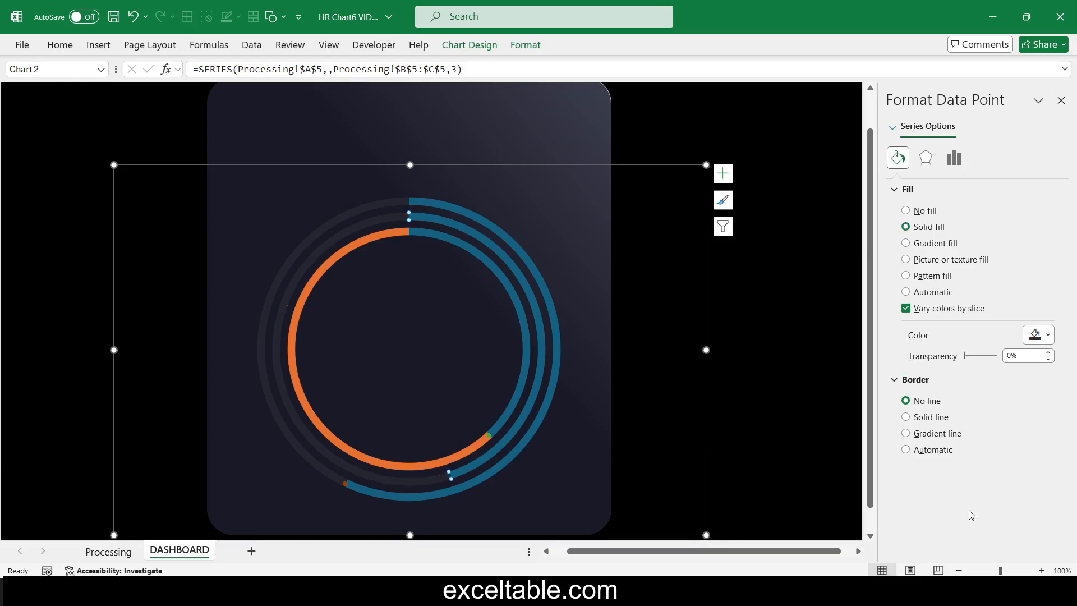
{"action": "left_click", "coordinate": [383, 241]}
{"action": "left_click", "coordinate": [382, 241]}
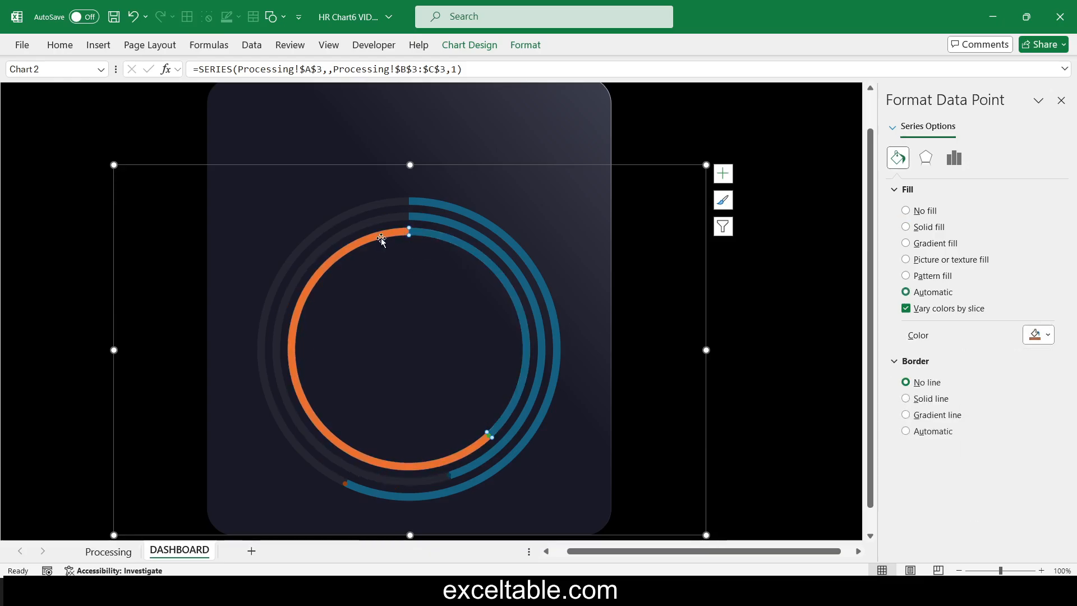
{"action": "left_click", "coordinate": [1043, 335]}
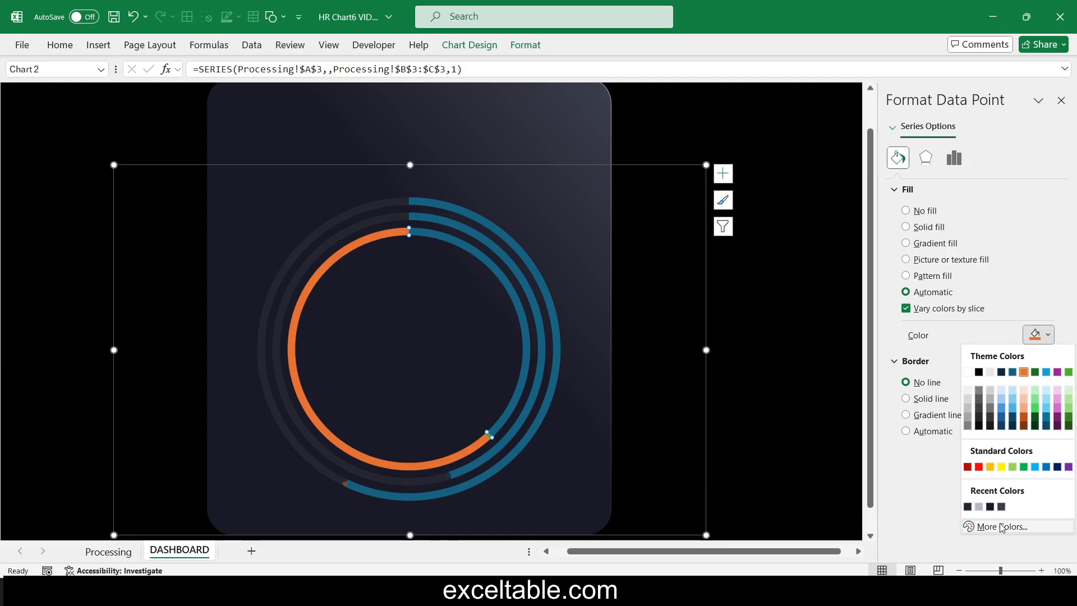
{"action": "left_click", "coordinate": [968, 507]}
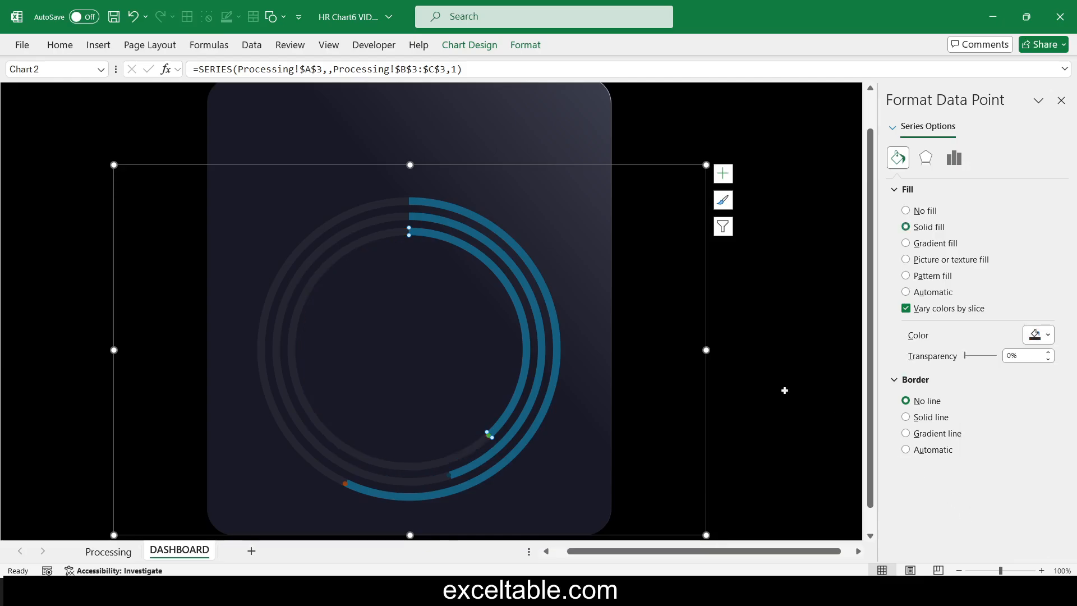
Apply a linear gradient fill at a 90° angle to the blue slice of the outer ring.
{"action": "left_click", "coordinate": [429, 201]}
{"action": "left_click", "coordinate": [430, 201]}
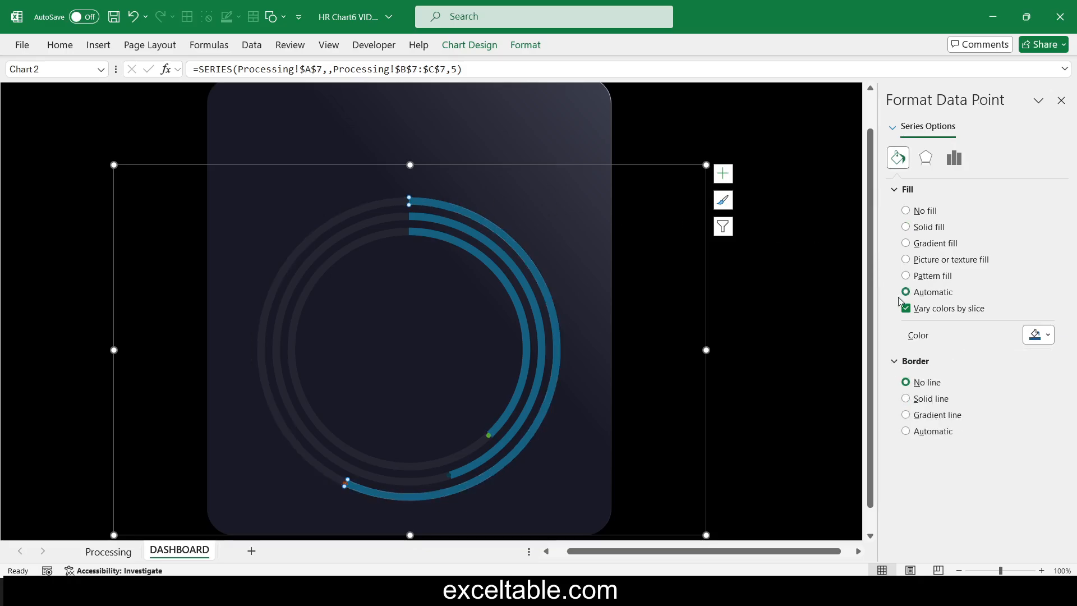
{"action": "left_click", "coordinate": [931, 246]}
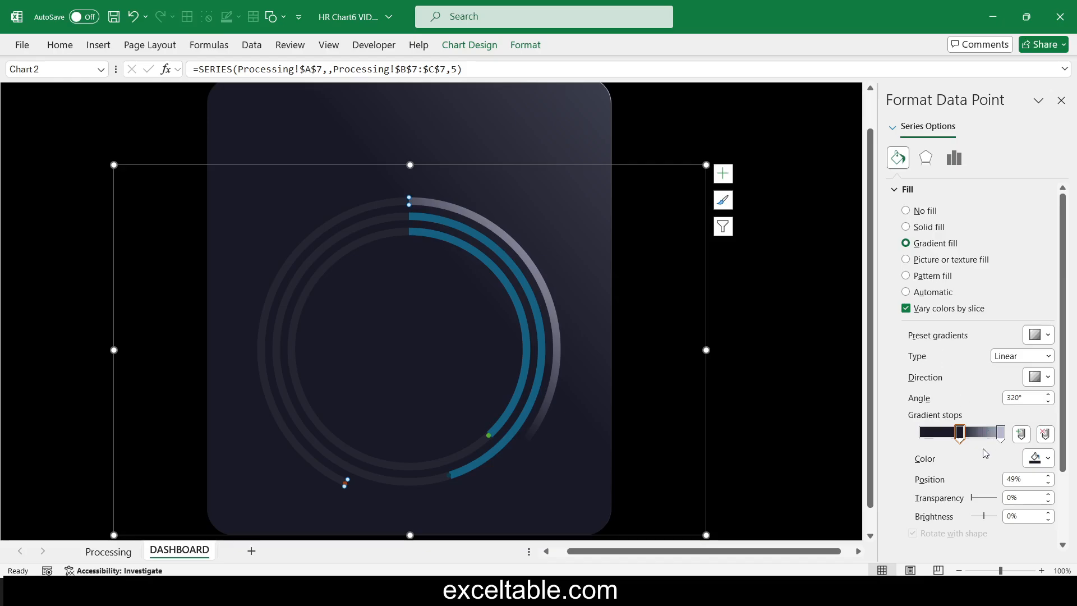
{"action": "double_click", "coordinate": [1025, 397]}
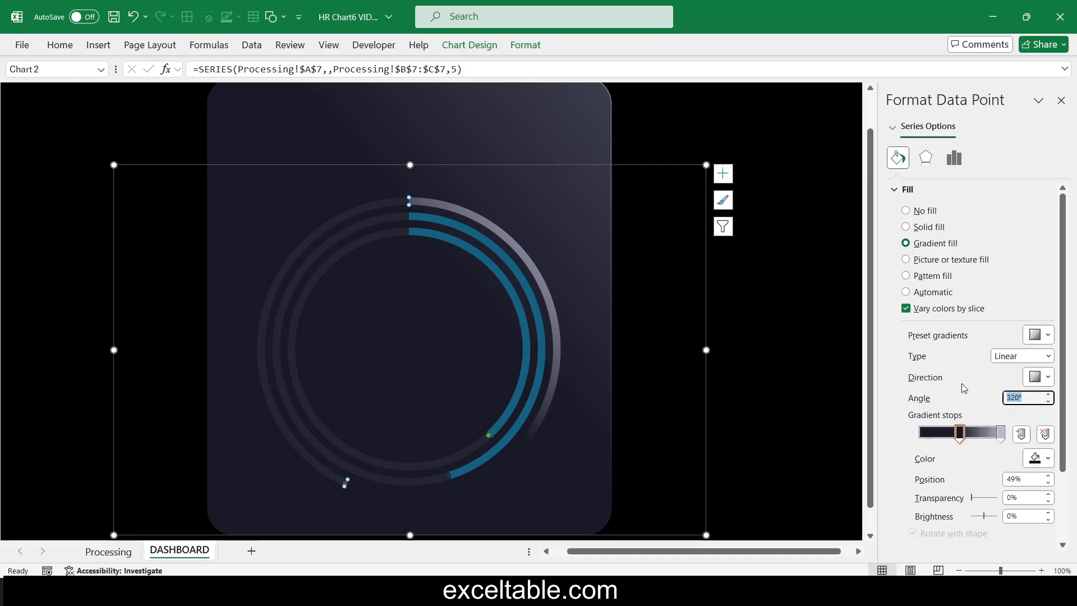
{"action": "type", "text": "90"}
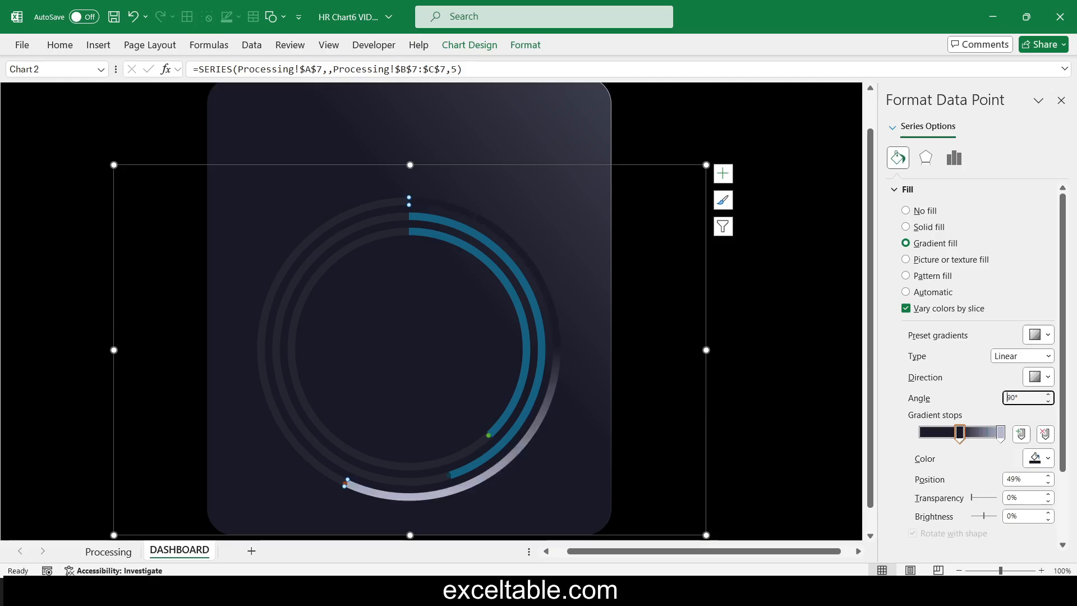
Move the outer slice's dark gradient stop to position 0% and color it #242631.
{"action": "left_click_drag", "start_coordinate": [959, 438], "coordinate": [920, 438]}
{"action": "left_click", "coordinate": [1048, 459]}
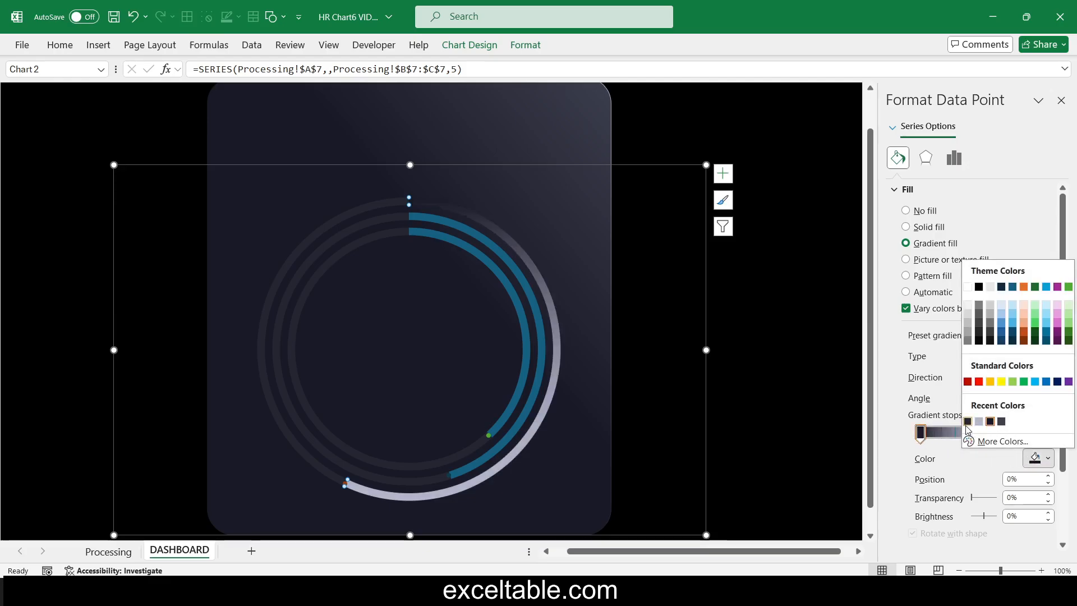
{"action": "left_click", "coordinate": [968, 422]}
{"action": "left_click", "coordinate": [1048, 458]}
{"action": "left_click", "coordinate": [1011, 443]}
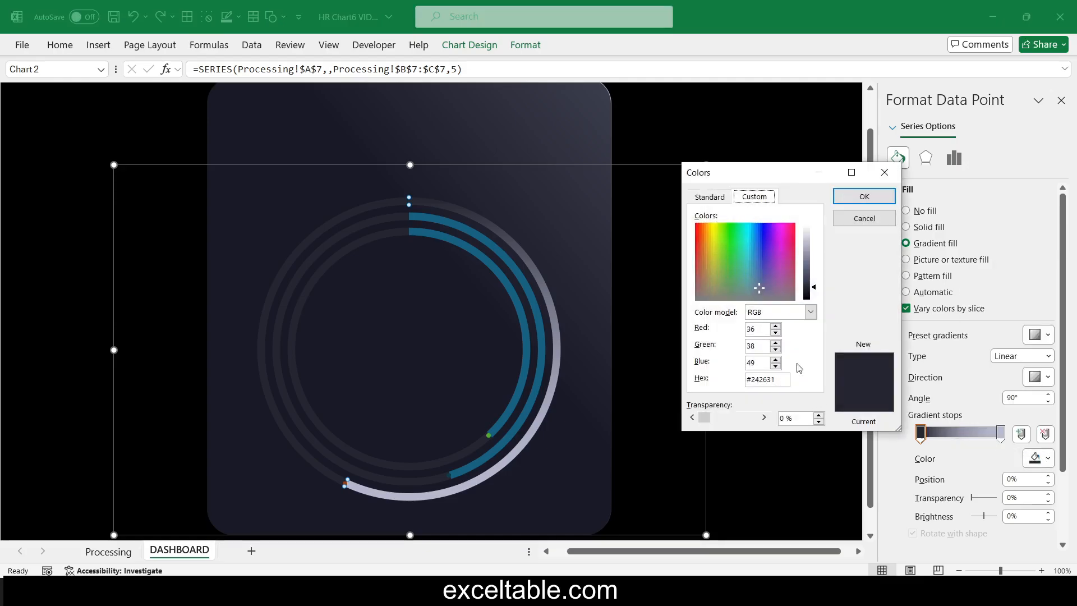
{"action": "left_click", "coordinate": [865, 196]}
Set the outer slice's 100% gradient stop to the custom color #FF00FF.
{"action": "left_click", "coordinate": [1002, 433]}
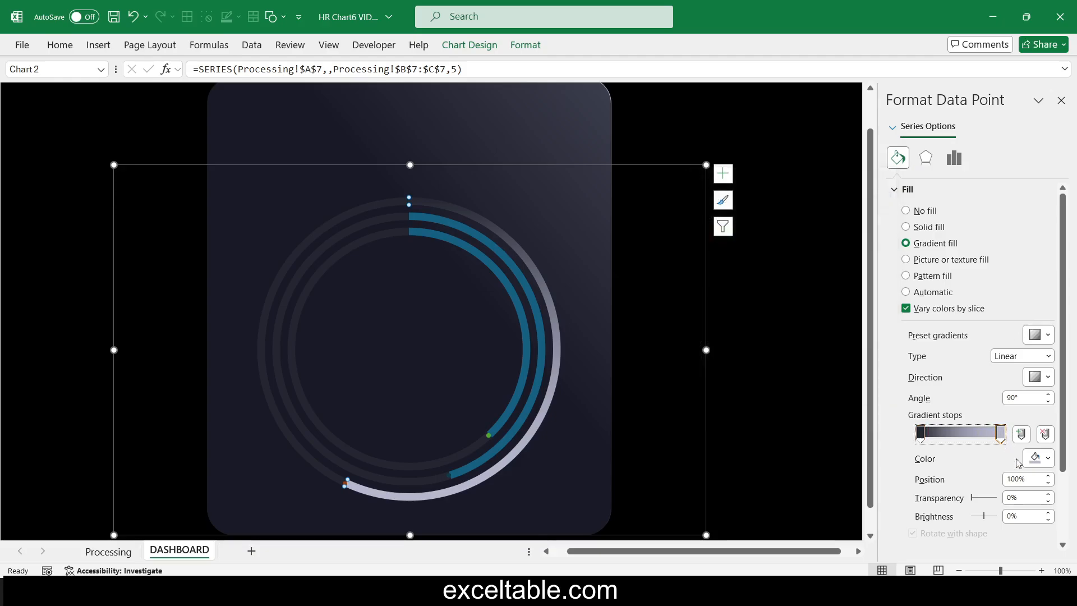
{"action": "left_click", "coordinate": [1036, 457]}
{"action": "left_click", "coordinate": [1028, 449]}
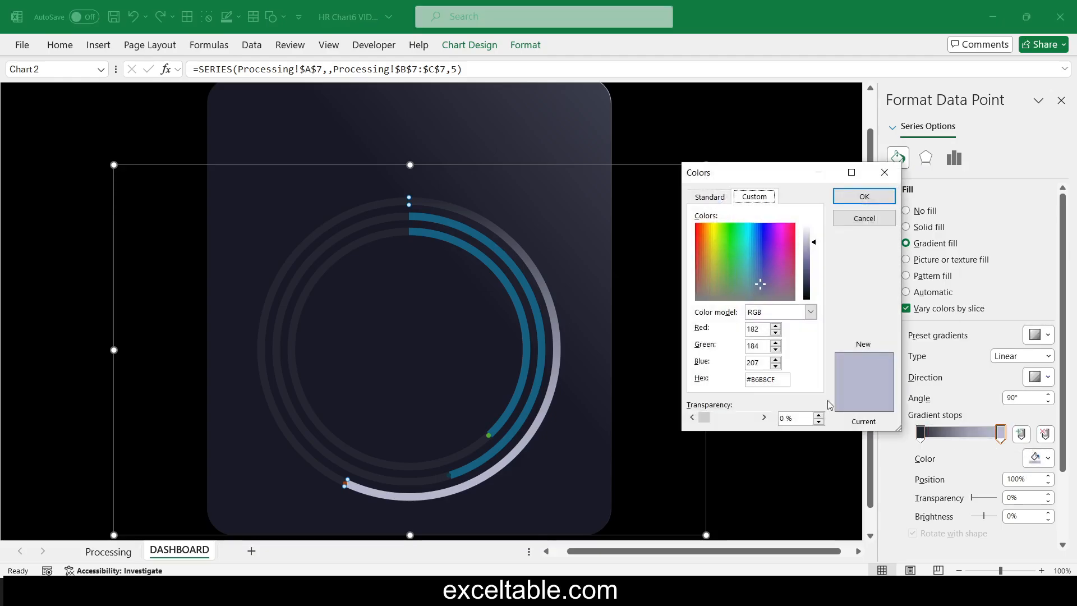
{"action": "double_click", "coordinate": [765, 379]}
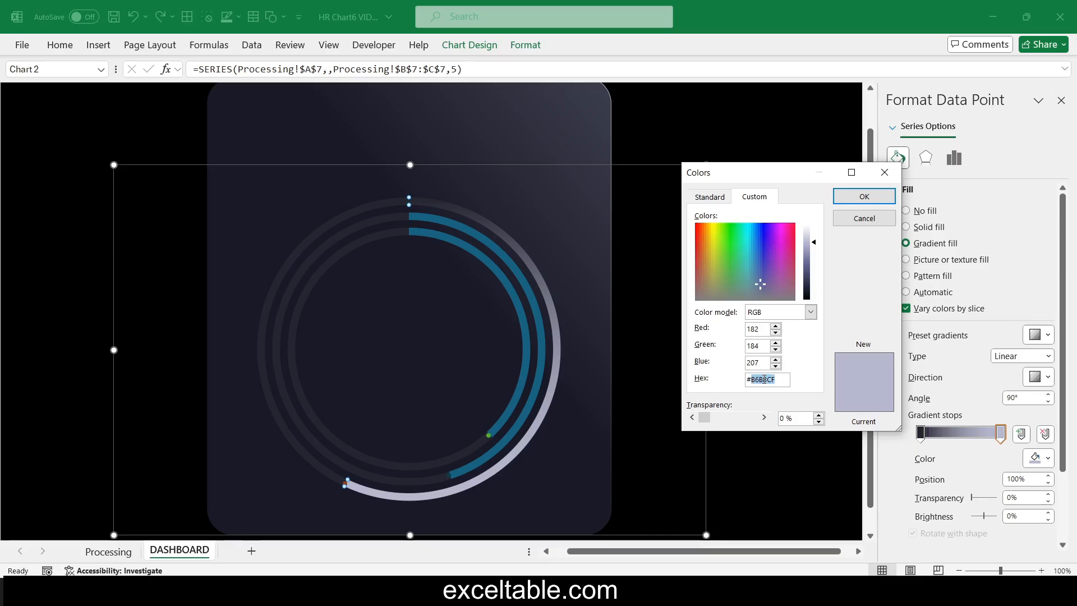
{"action": "type", "text": "FF00FF"}
{"action": "left_click", "coordinate": [858, 196]}
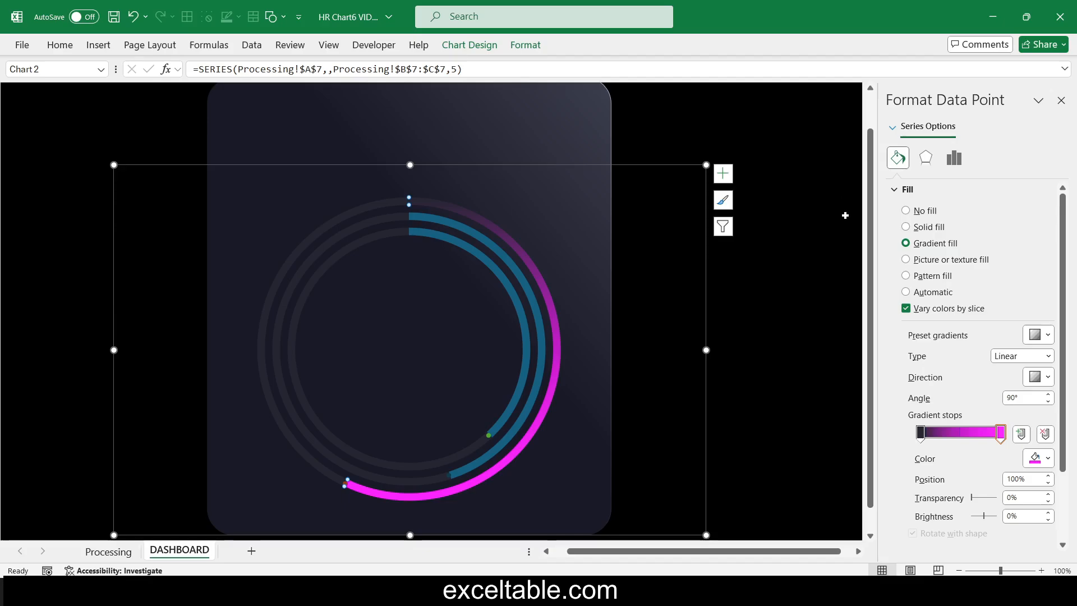
Apply the same dark-to-magenta gradient fill to the blue slices of the middle and inner rings.
{"action": "left_click", "coordinate": [540, 338]}
{"action": "left_click", "coordinate": [540, 339]}
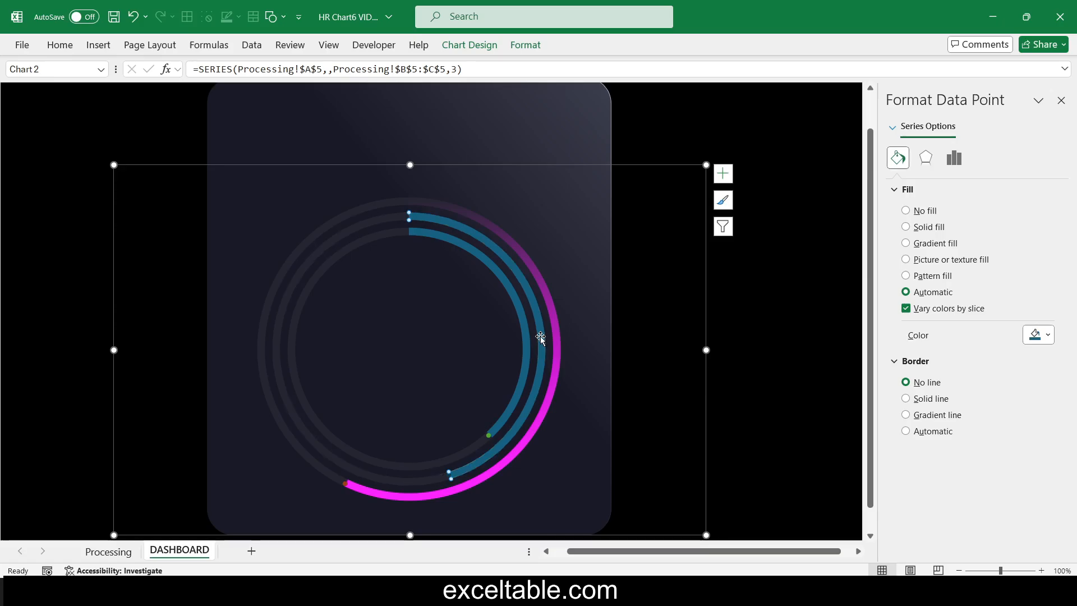
{"action": "left_click", "coordinate": [926, 246]}
{"action": "left_click", "coordinate": [524, 321]}
{"action": "left_click", "coordinate": [524, 320]}
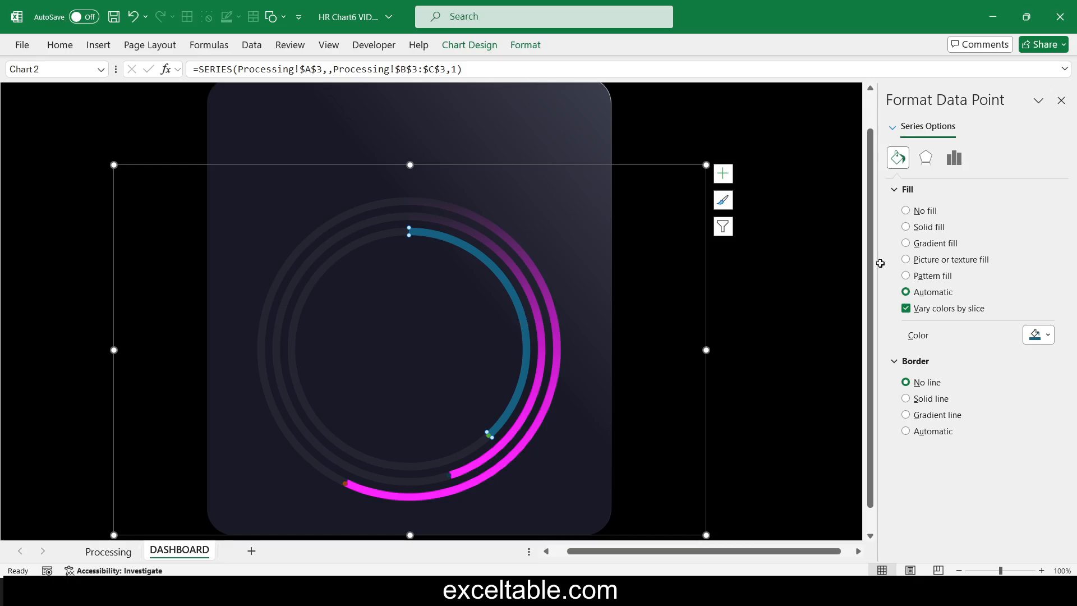
{"action": "left_click", "coordinate": [942, 246]}
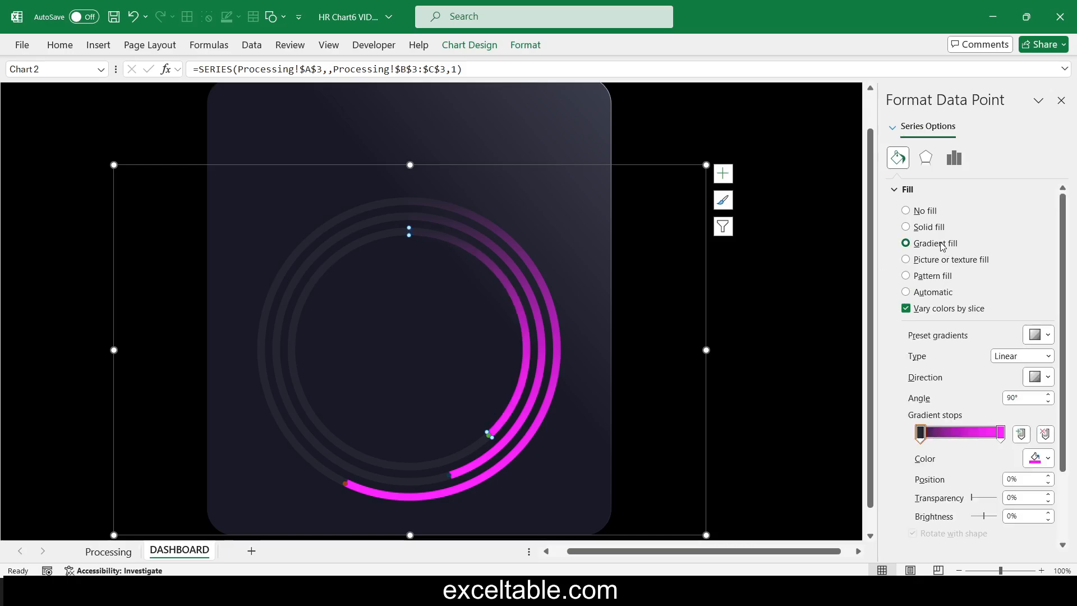
Remove the border of the marker at the end of the inner ring's slice and set its size to 9.
{"action": "left_click", "coordinate": [489, 434]}
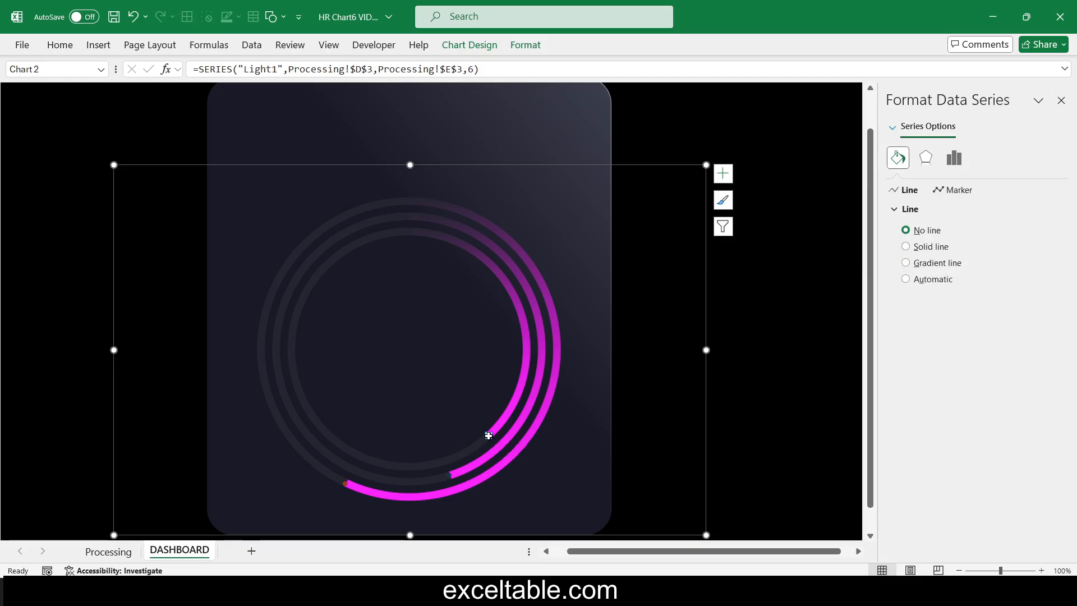
{"action": "left_click", "coordinate": [958, 193]}
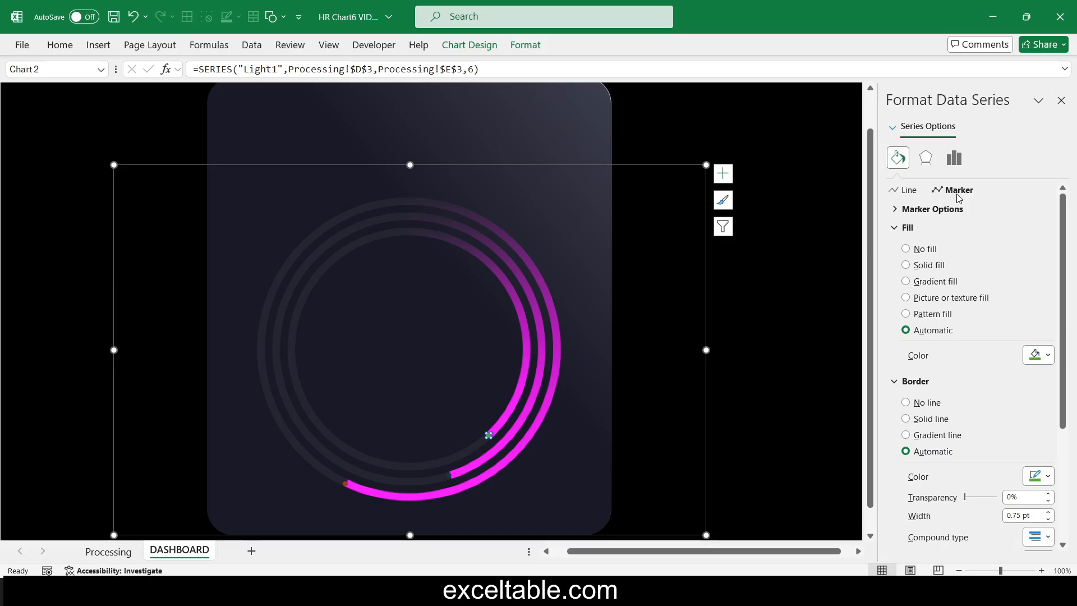
{"action": "left_click", "coordinate": [893, 213]}
{"action": "left_click", "coordinate": [922, 499]}
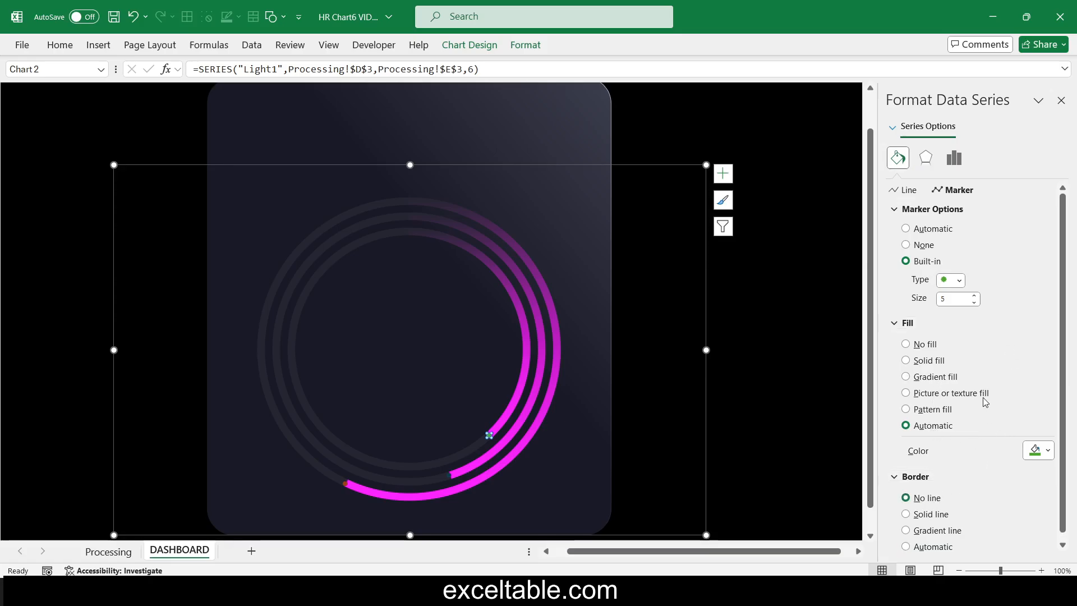
{"action": "left_click_drag", "start_coordinate": [963, 298], "coordinate": [906, 298]}
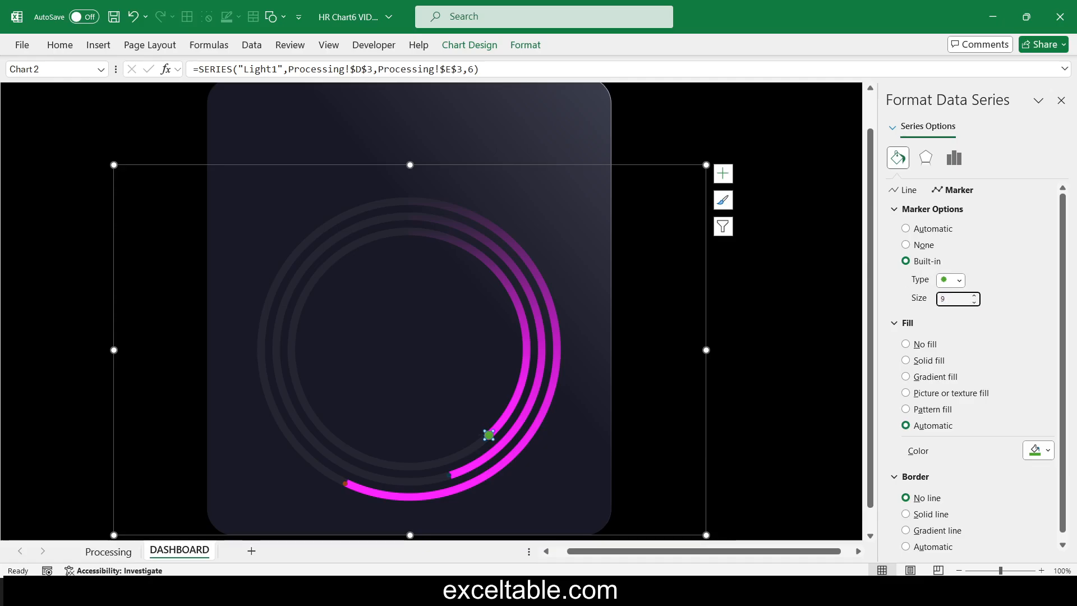
Fill the inner ring's end marker with the custom color #FFBBFF.
{"action": "left_click", "coordinate": [1041, 449]}
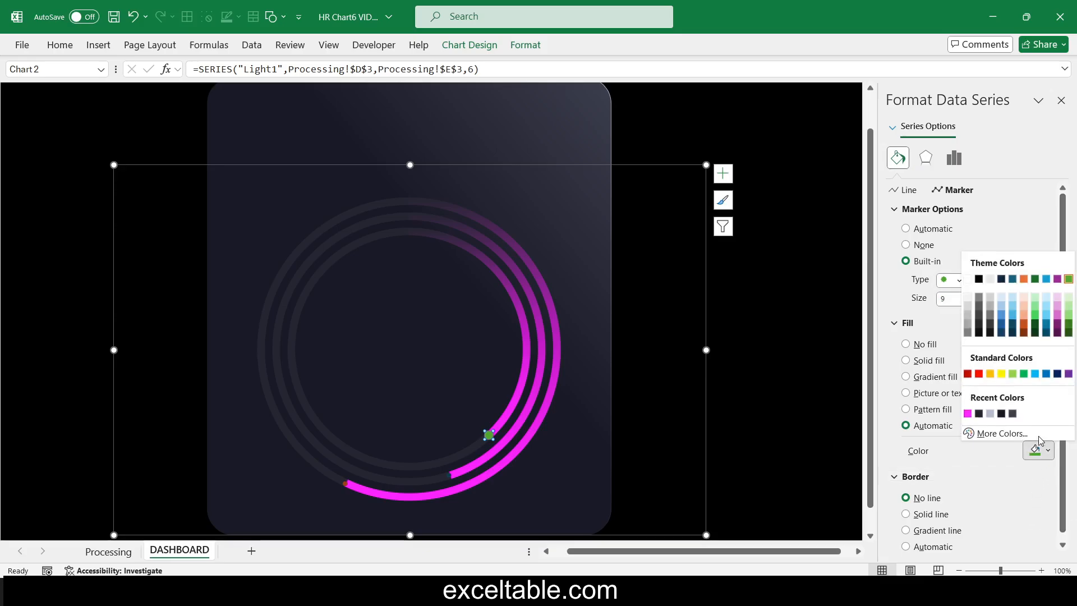
{"action": "left_click", "coordinate": [1039, 435]}
{"action": "double_click", "coordinate": [766, 380]}
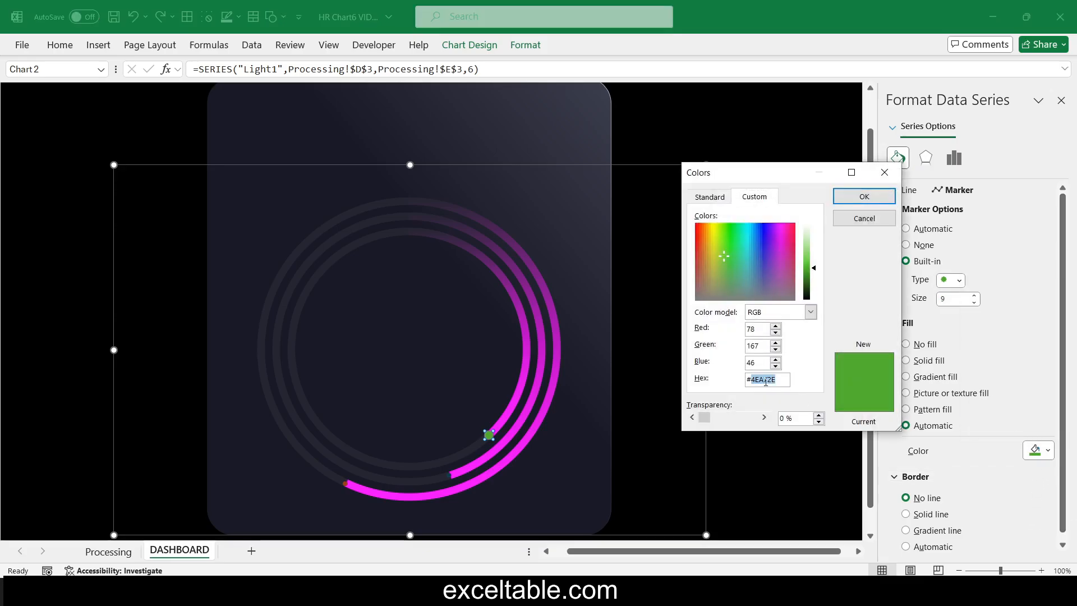
{"action": "type", "text": "FFBBF"}
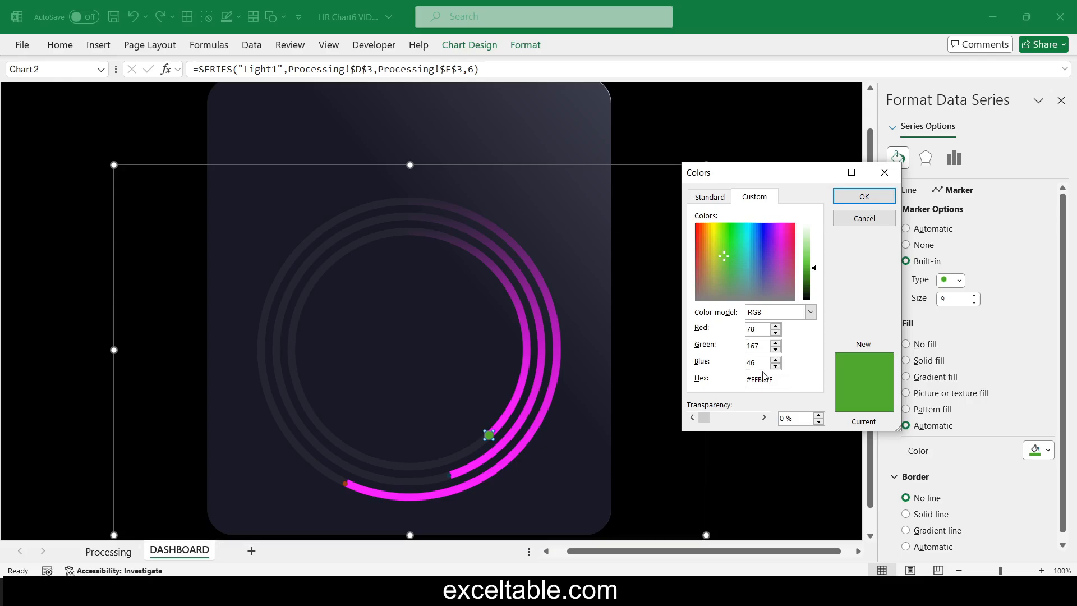
{"action": "key", "text": "Tab"}
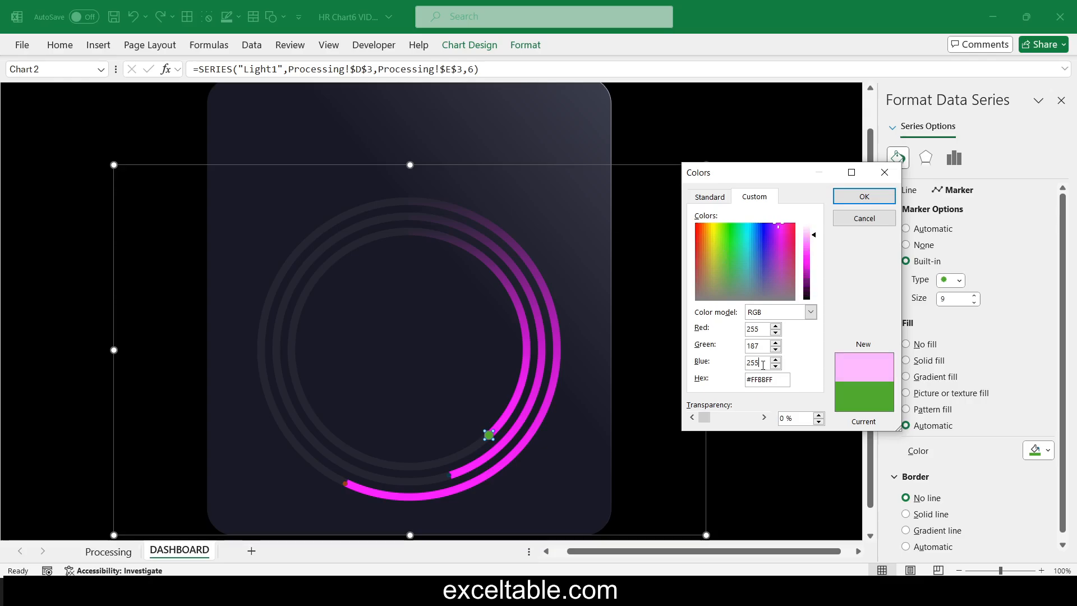
{"action": "left_click", "coordinate": [861, 199]}
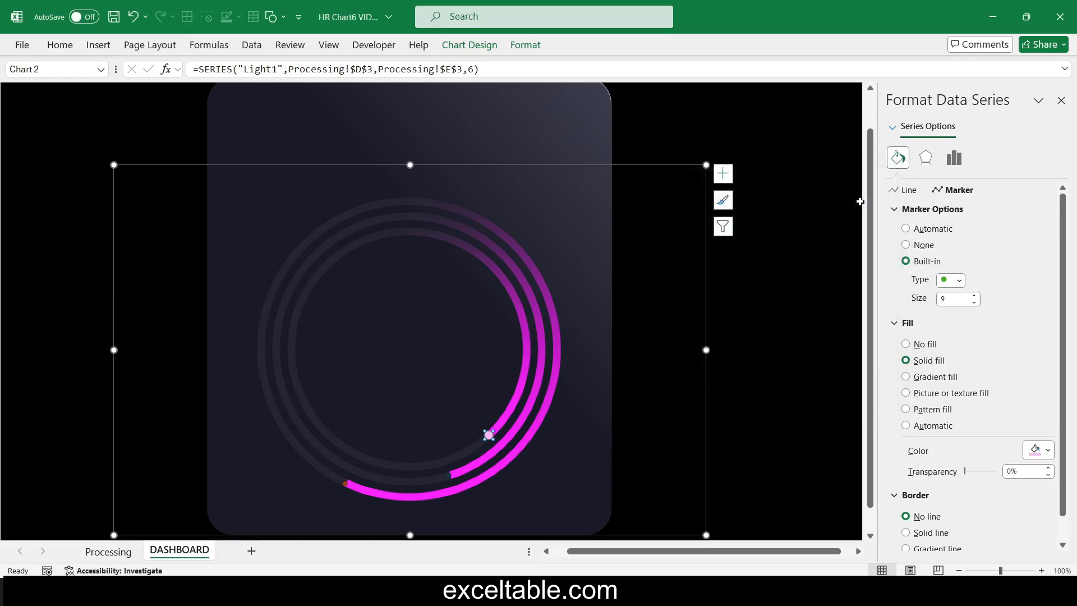
Apply the 11 pt purple-pink glow variation to the inner ring's end marker.
{"action": "left_click", "coordinate": [447, 474]}
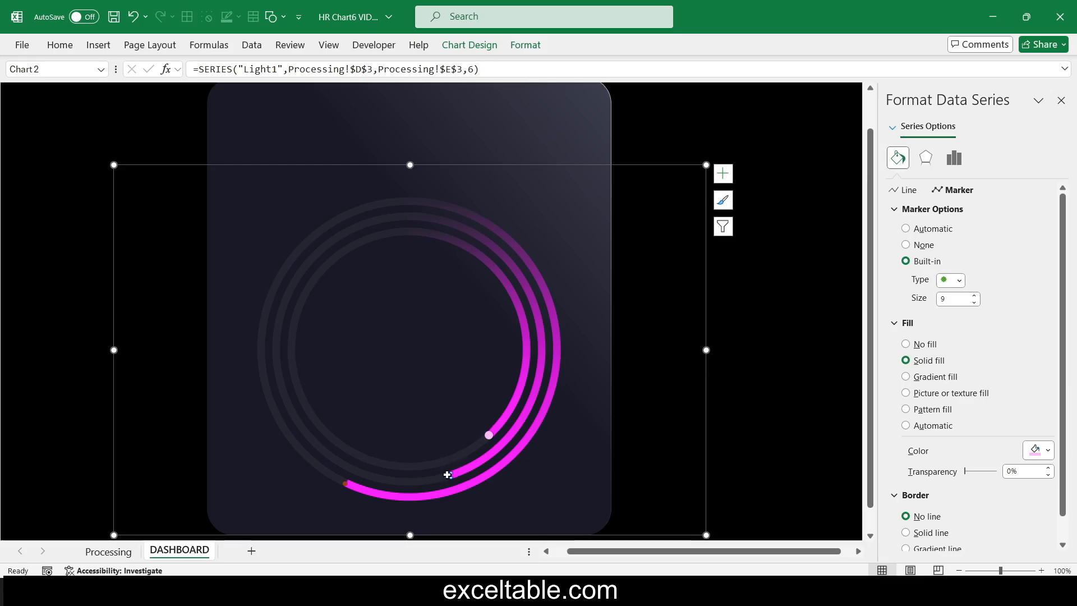
{"action": "left_click", "coordinate": [489, 436]}
{"action": "left_click", "coordinate": [926, 158]}
{"action": "left_click", "coordinate": [912, 207]}
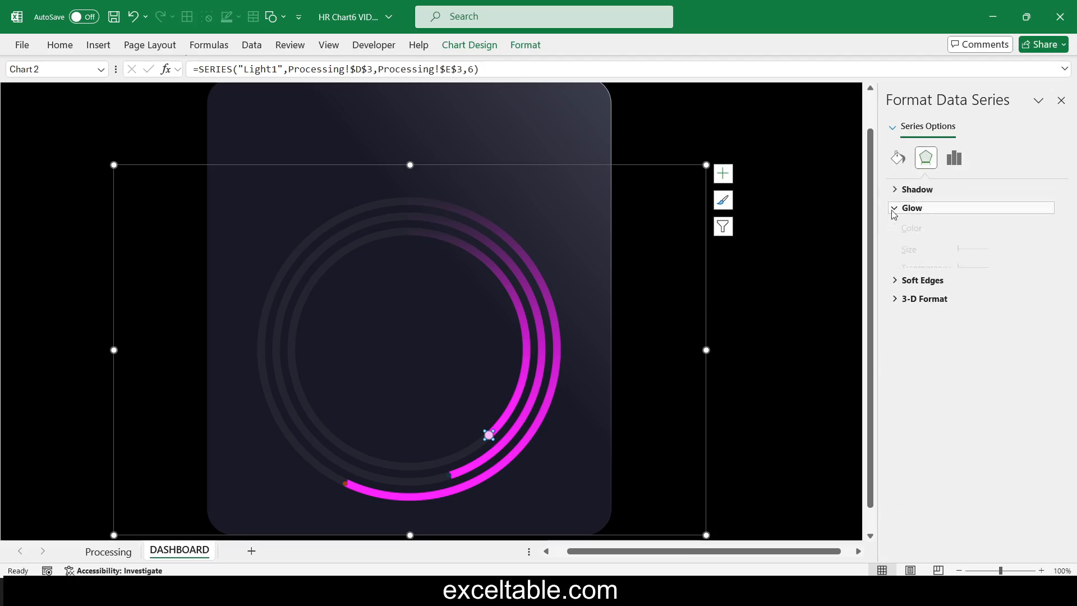
{"action": "left_click", "coordinate": [1047, 230]}
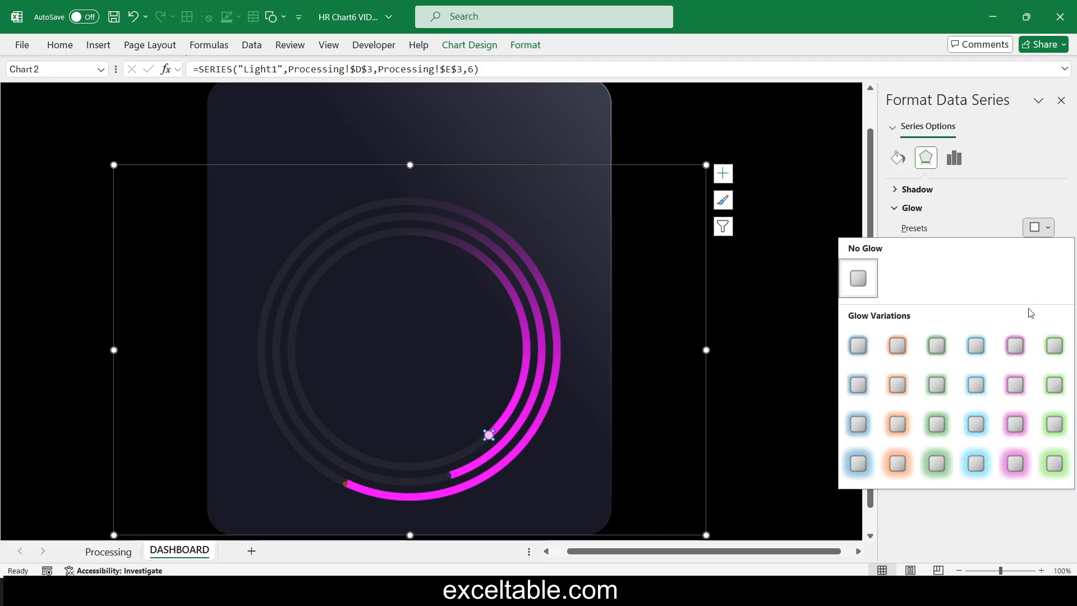
{"action": "left_click", "coordinate": [1022, 424]}
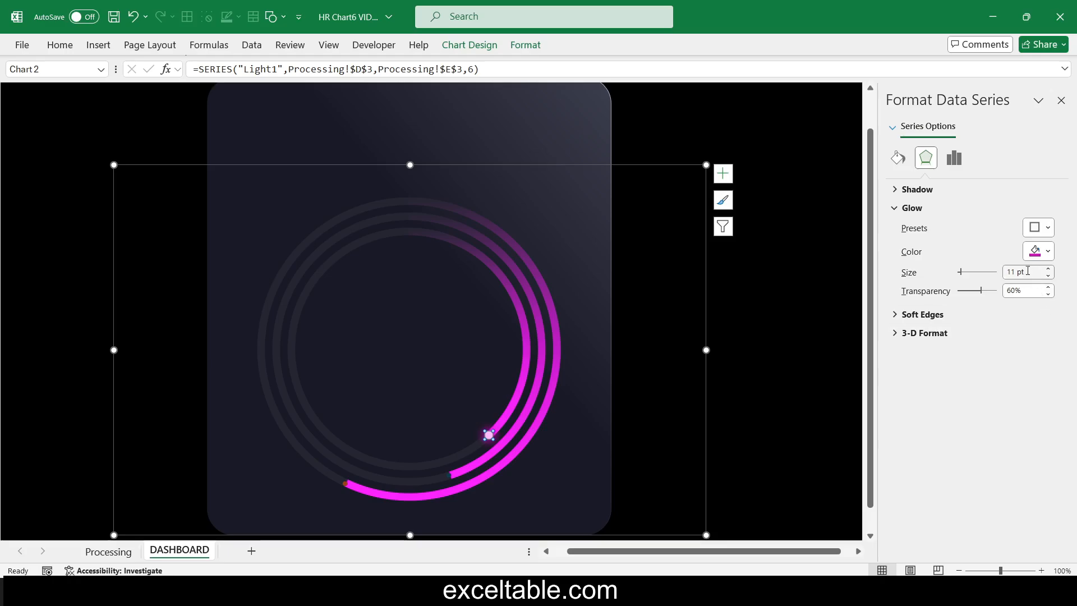
Change the inner marker's glow to the recent magenta color and set the glow size to 39 pt.
{"action": "left_click", "coordinate": [1049, 252]}
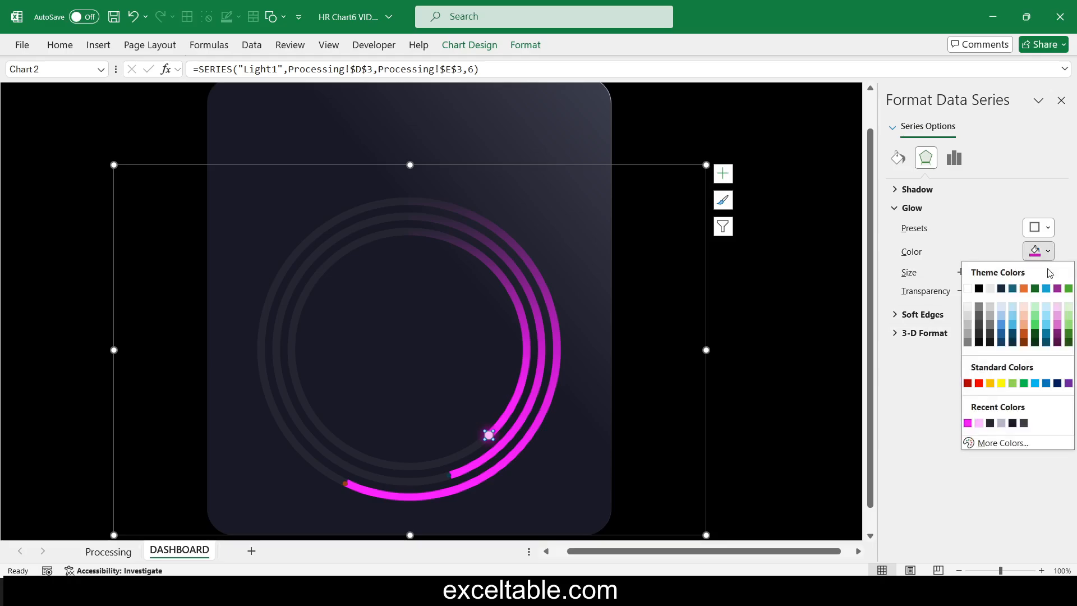
{"action": "left_click", "coordinate": [968, 424]}
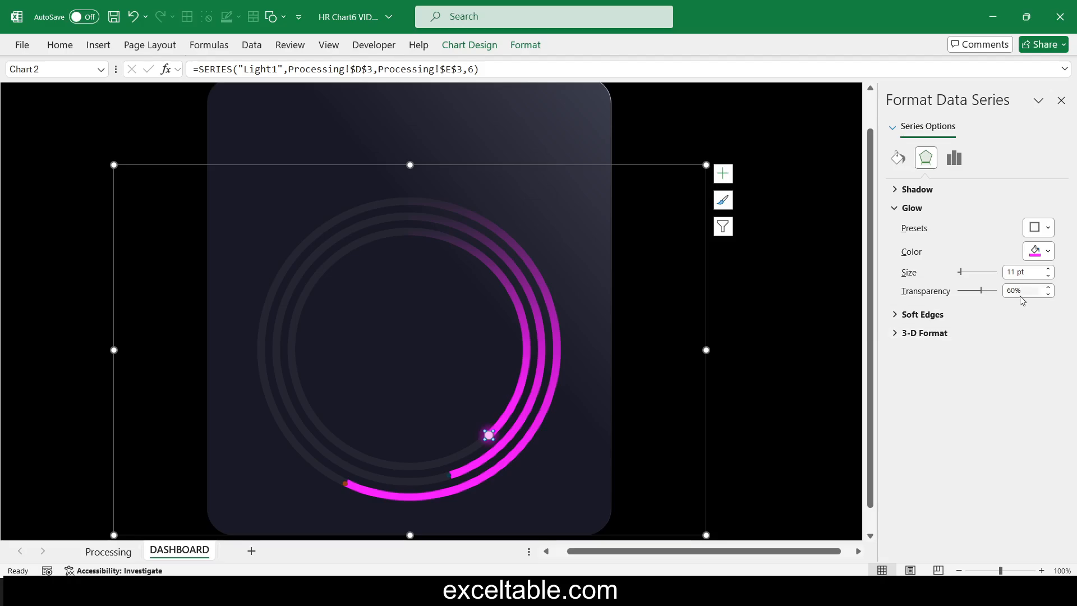
{"action": "left_click", "coordinate": [1026, 271]}
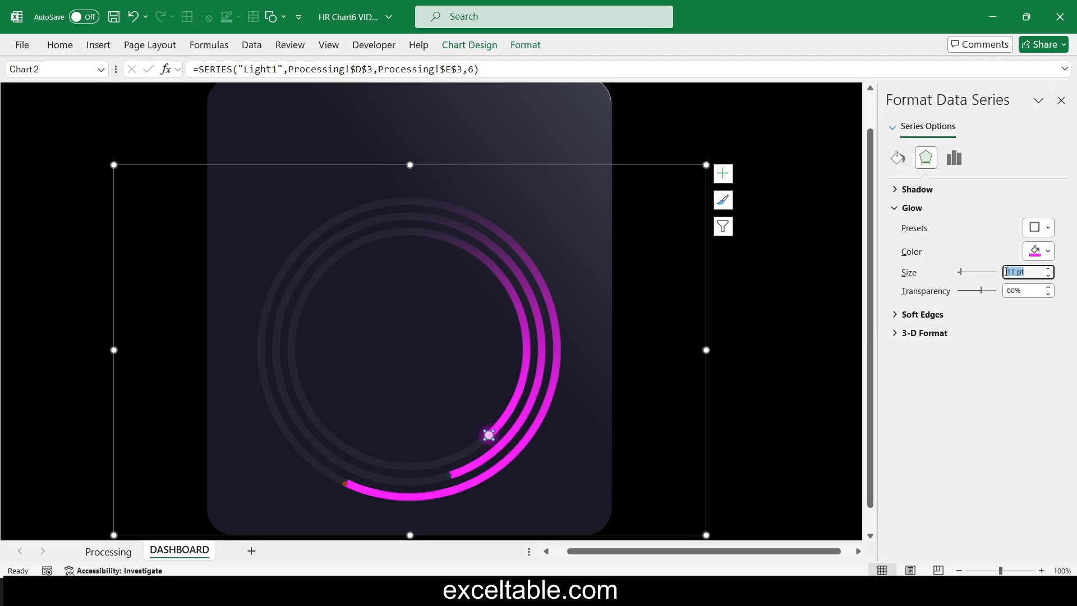
{"action": "type", "text": "39"}
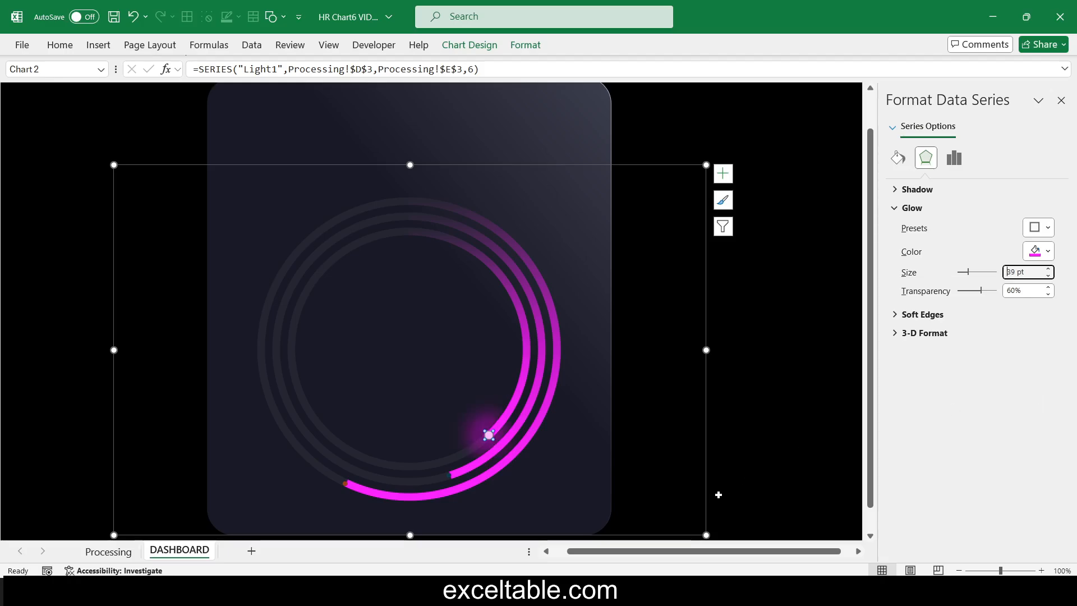
Give the middle ring's end marker a recent-magenta glow with 60% transparency and a size of 39 pt.
{"action": "left_click", "coordinate": [449, 475]}
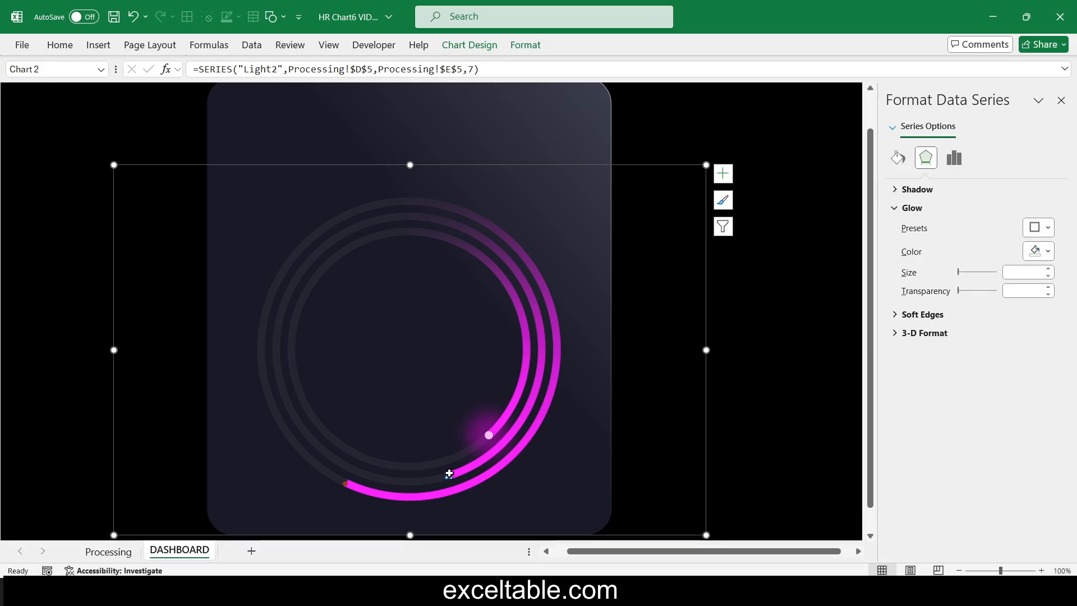
{"action": "left_click", "coordinate": [1049, 254]}
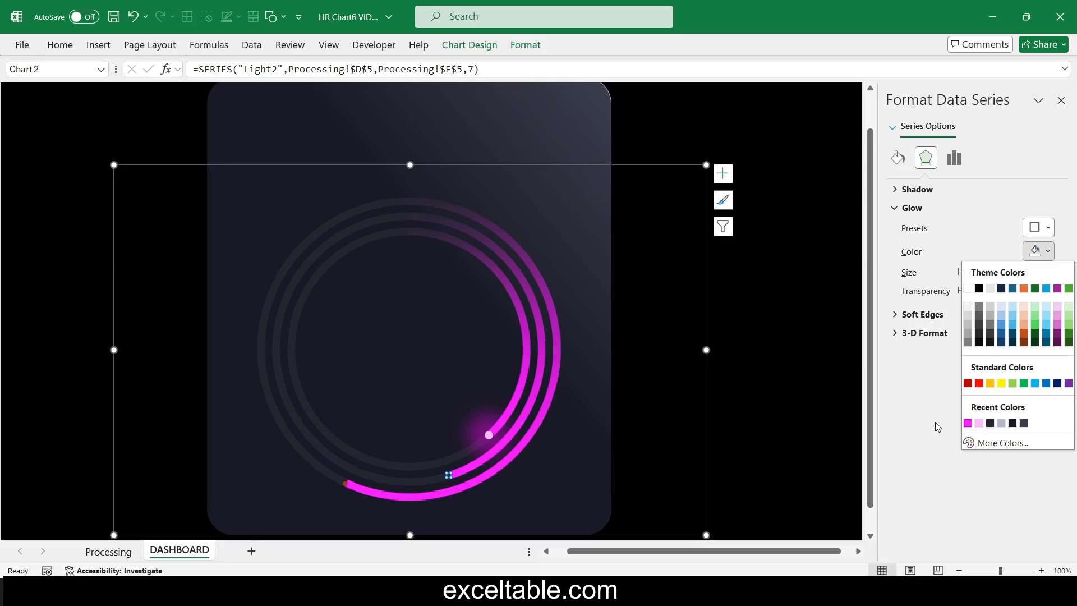
{"action": "left_click", "coordinate": [968, 424]}
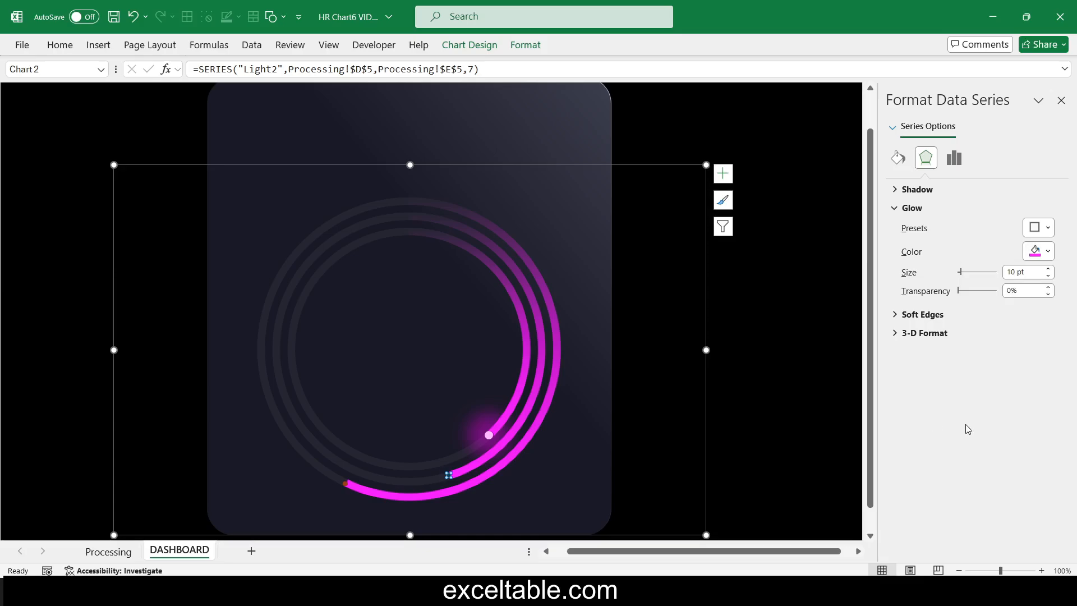
{"action": "left_click", "coordinate": [1033, 294]}
{"action": "left_click_drag", "start_coordinate": [1034, 294], "coordinate": [971, 291]}
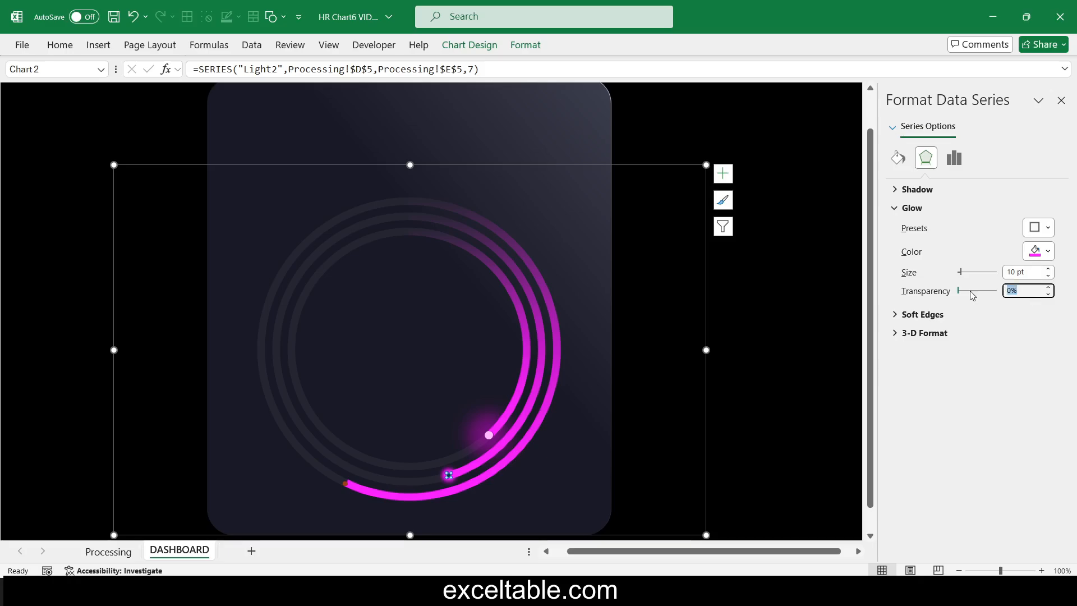
{"action": "type", "text": "60"}
{"action": "left_click", "coordinate": [1029, 274]}
{"action": "left_click_drag", "start_coordinate": [1029, 274], "coordinate": [932, 276]}
{"action": "type", "text": "39"}
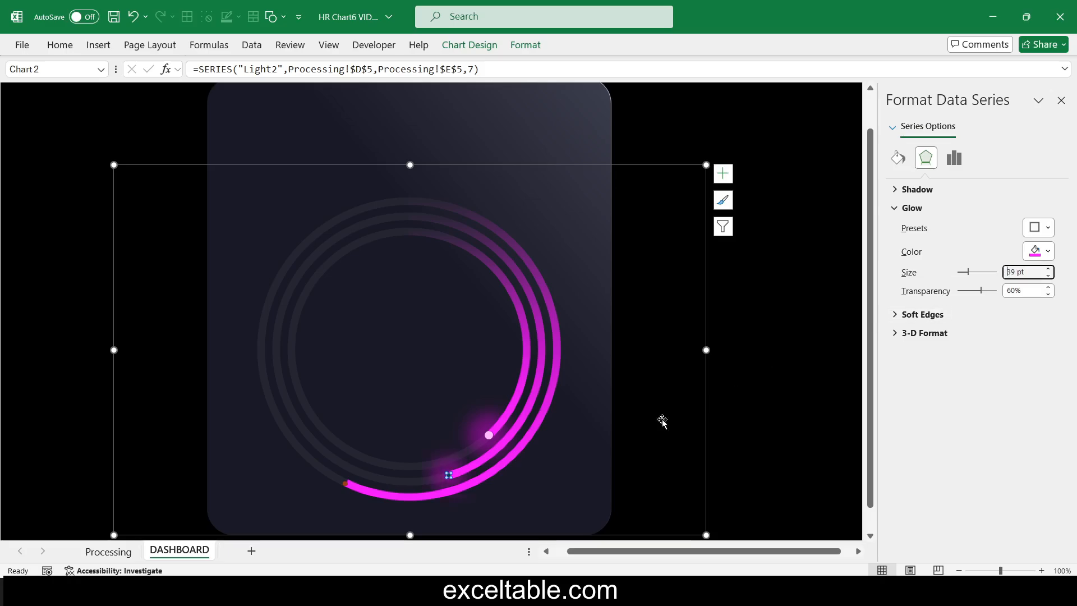
Add a recent-magenta glow to the outer ring's end marker, with size 39 pt and 60% transparency.
{"action": "left_click", "coordinate": [344, 483]}
{"action": "left_click", "coordinate": [344, 483]}
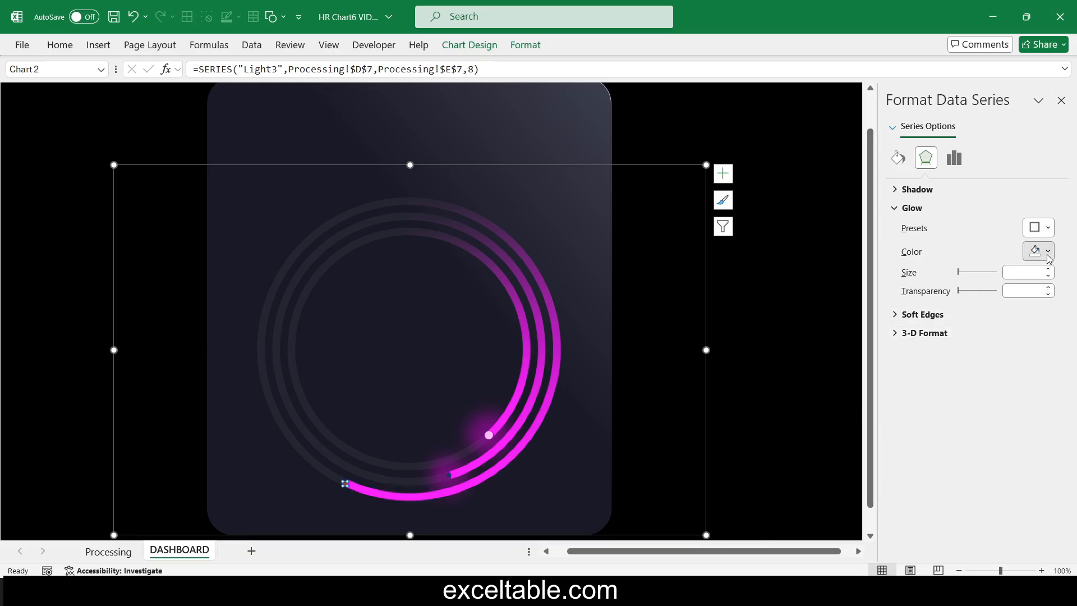
{"action": "left_click", "coordinate": [1039, 252]}
{"action": "left_click", "coordinate": [968, 423]}
{"action": "left_click", "coordinate": [977, 272]}
{"action": "type", "text": "3"}
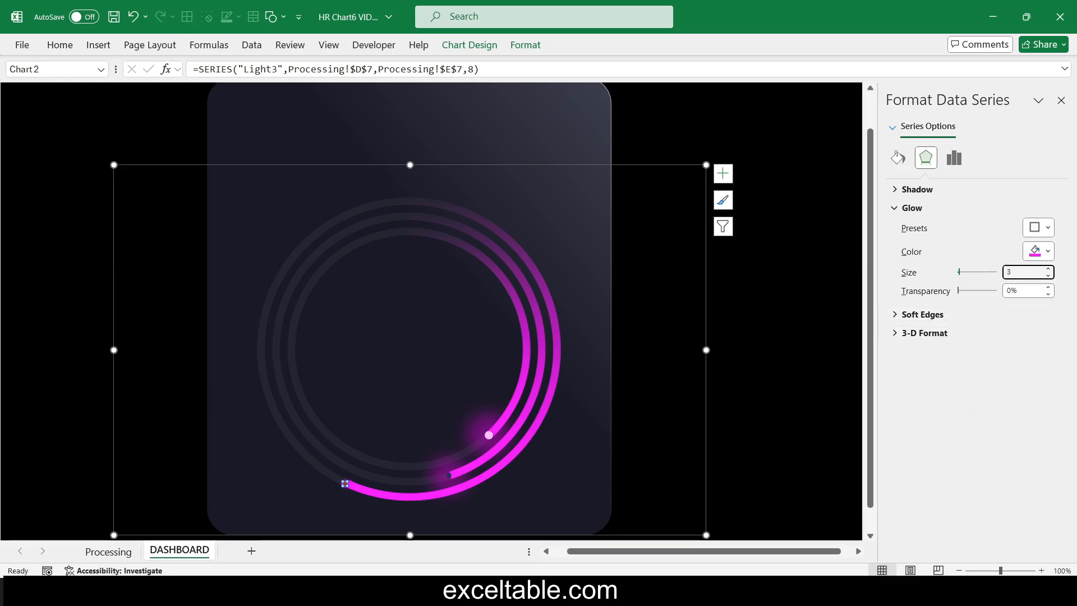
{"action": "type", "text": "9"}
{"action": "key", "text": "Return"}
{"action": "key", "text": "Tab"}
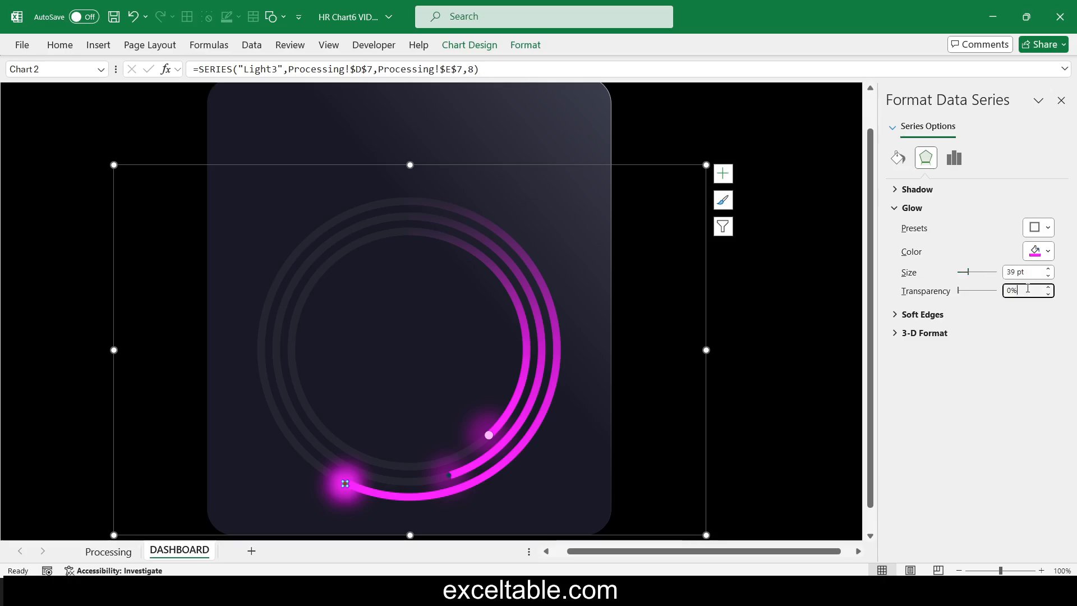
{"action": "type", "text": "60"}
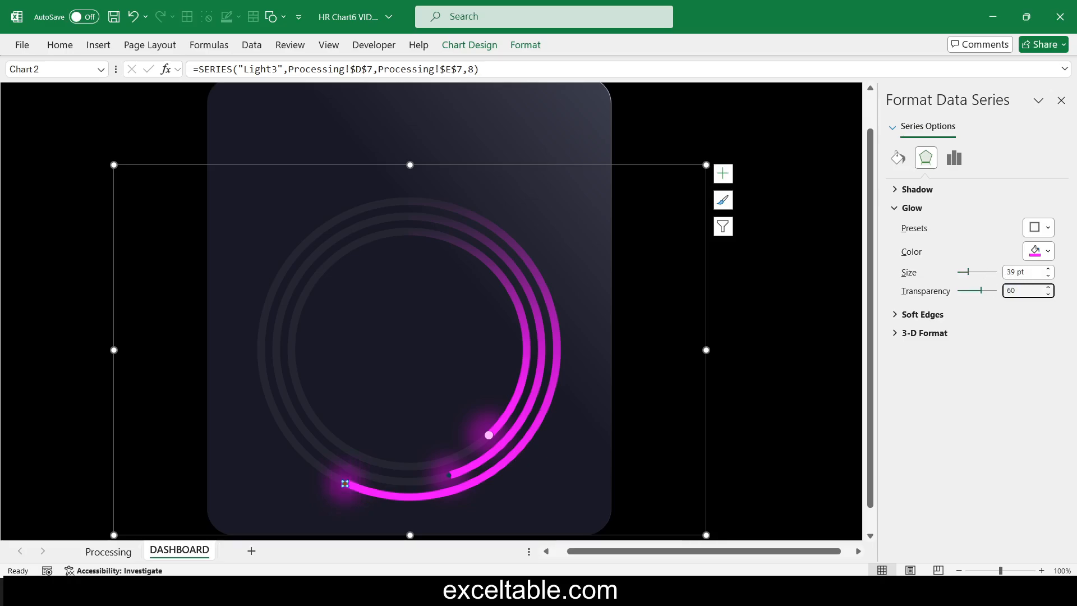
Format the outer ring's end marker with no border, size 9 and the recent light pink fill, #FFBBFF.
{"action": "left_click", "coordinate": [898, 158]}
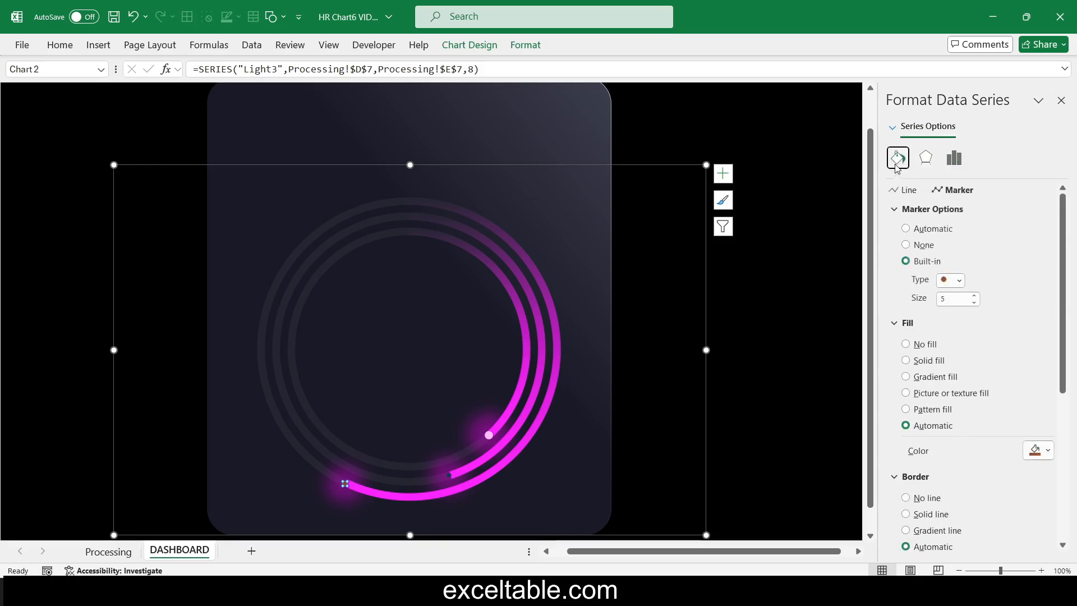
{"action": "left_click", "coordinate": [927, 498]}
{"action": "left_click", "coordinate": [1050, 452]}
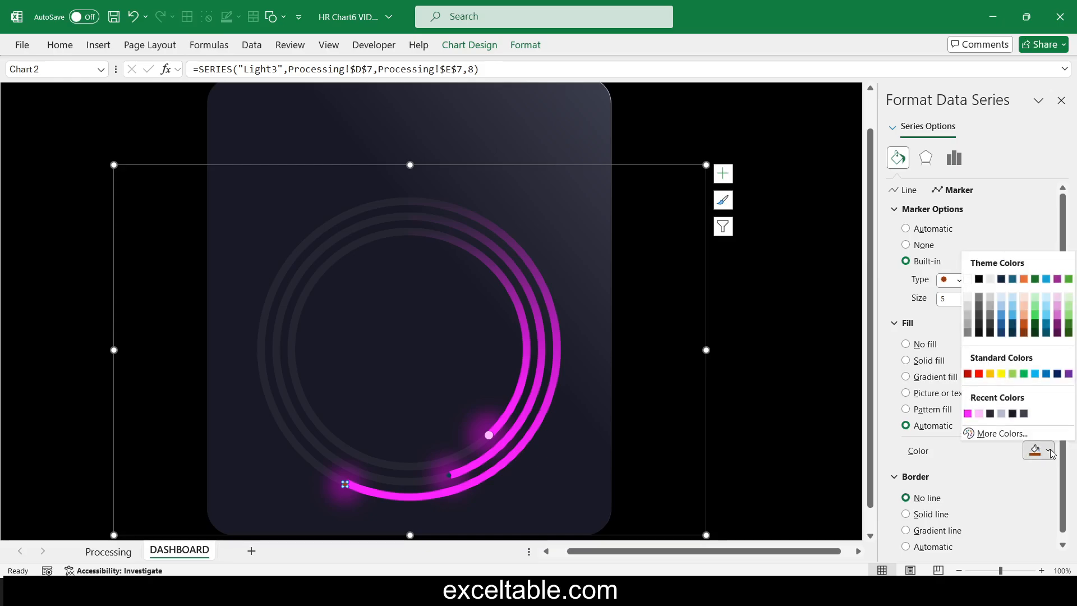
{"action": "left_click", "coordinate": [968, 413]}
{"action": "left_click", "coordinate": [957, 299]}
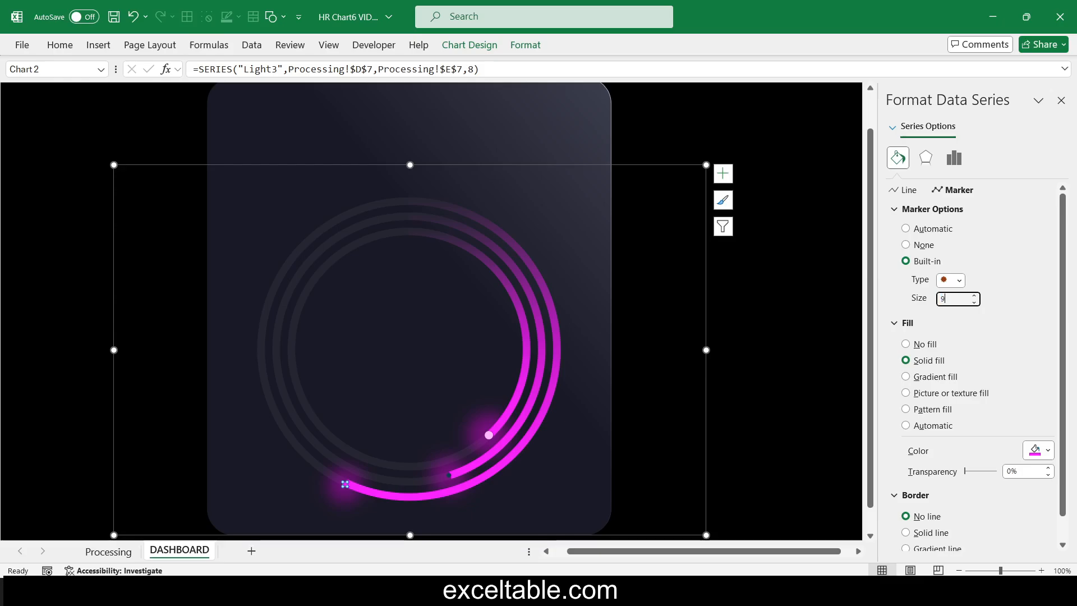
{"action": "left_click", "coordinate": [1047, 451]}
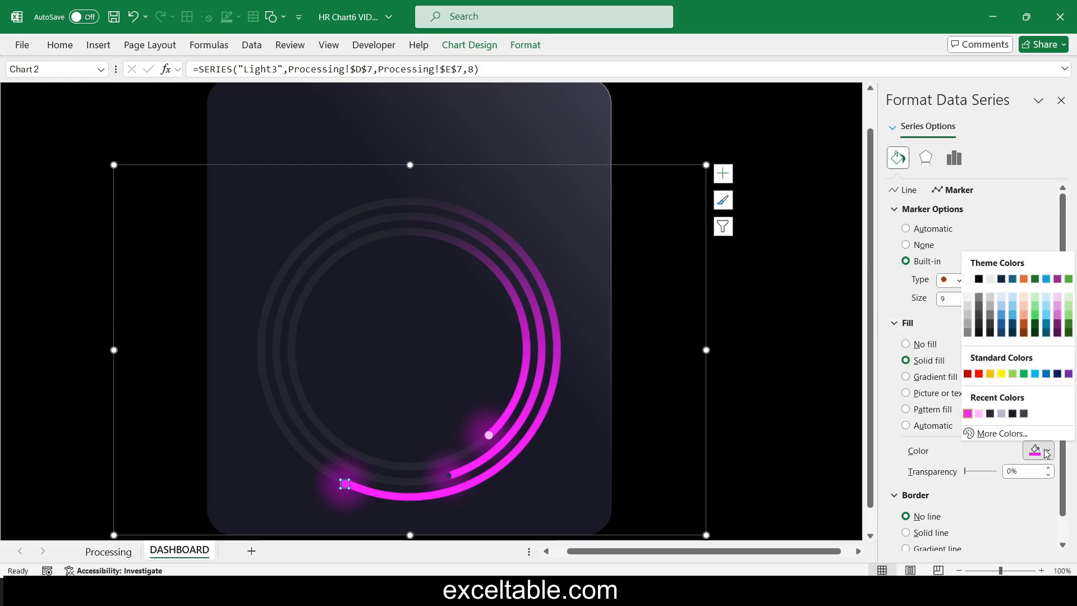
{"action": "left_click", "coordinate": [979, 413]}
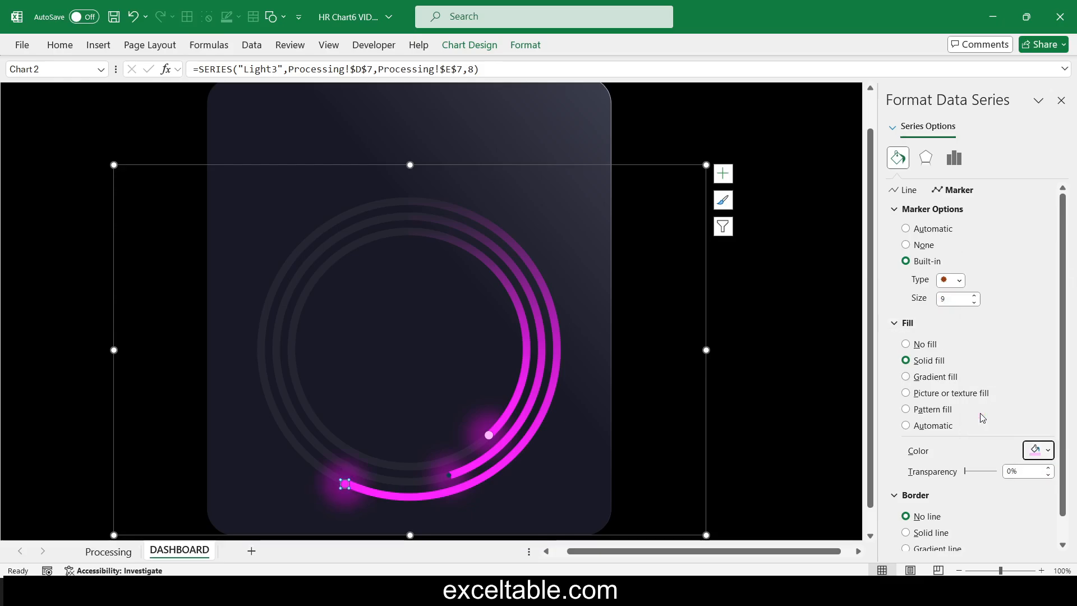
Format the middle ring's end marker with size 9, no border and the recent light pink fill.
{"action": "left_click", "coordinate": [449, 475]}
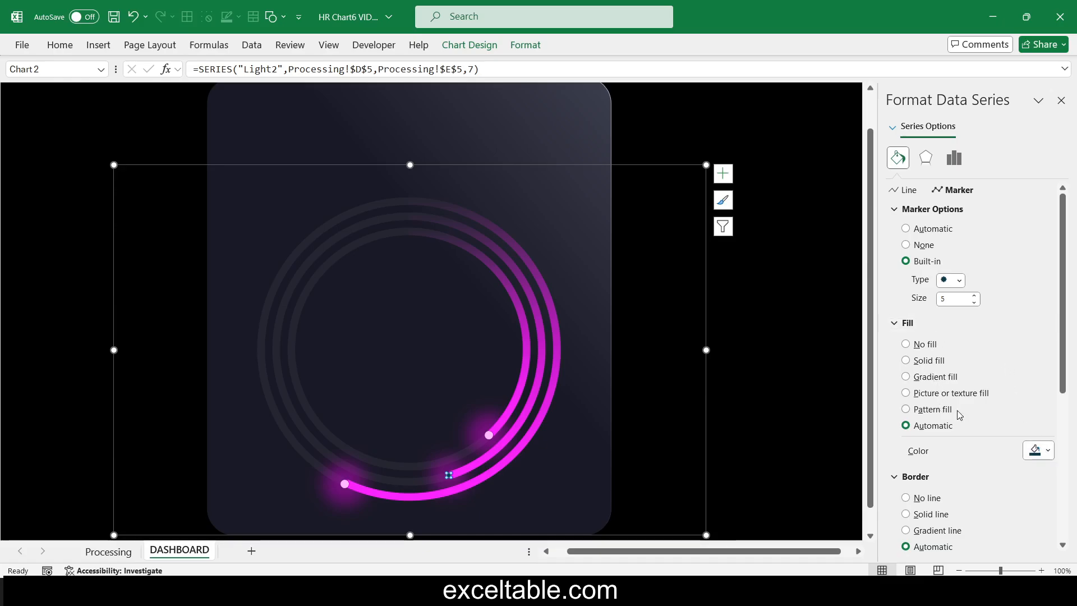
{"action": "double_click", "coordinate": [961, 298]}
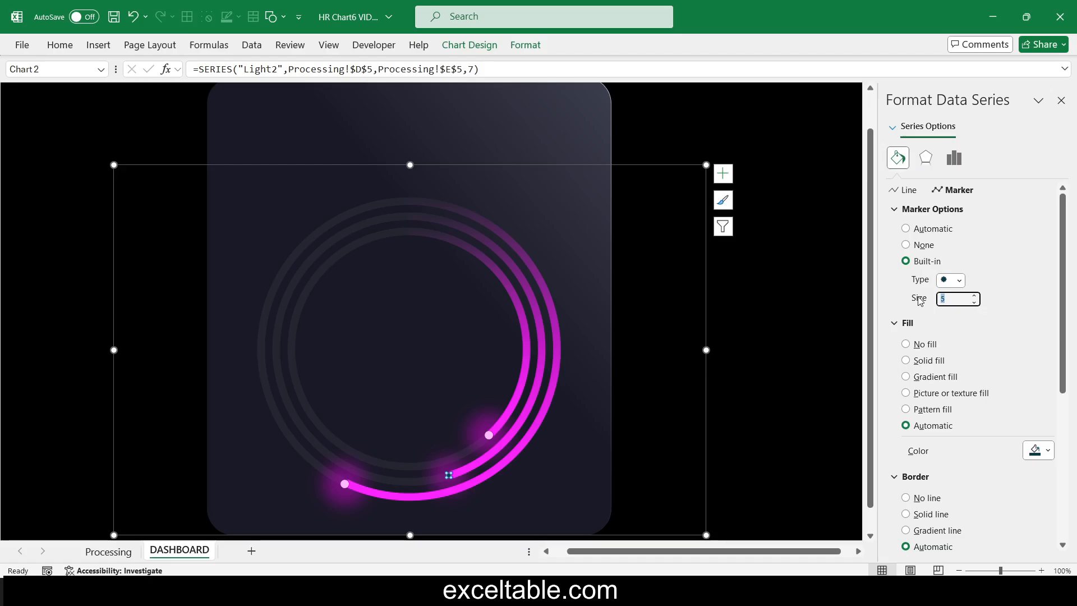
{"action": "key", "text": "Return"}
{"action": "left_click", "coordinate": [926, 498]}
{"action": "left_click", "coordinate": [1041, 455]}
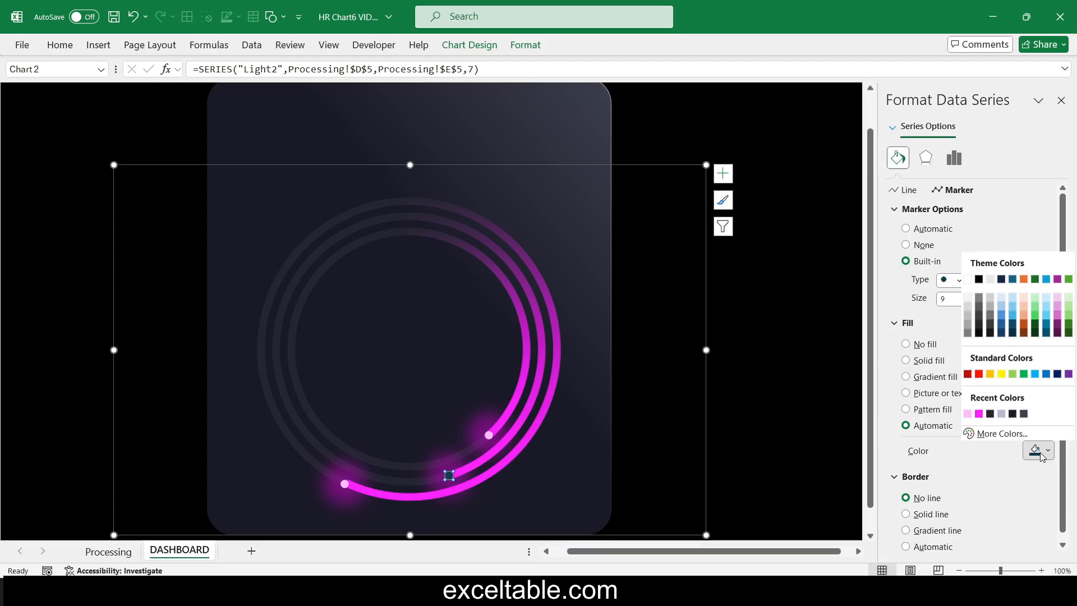
{"action": "left_click", "coordinate": [967, 415]}
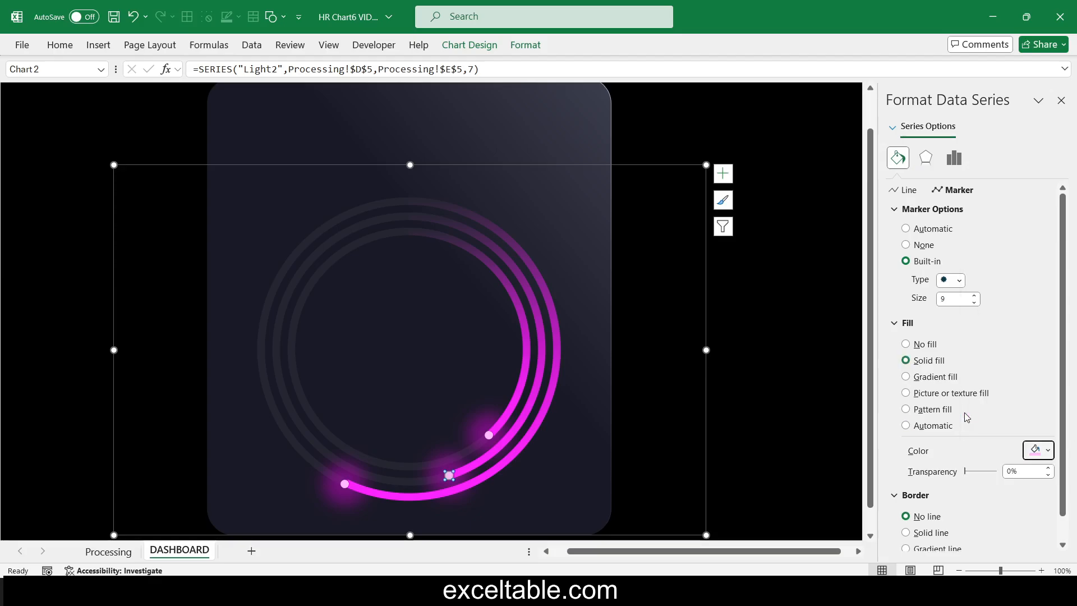
{"action": "left_click", "coordinate": [797, 410]}
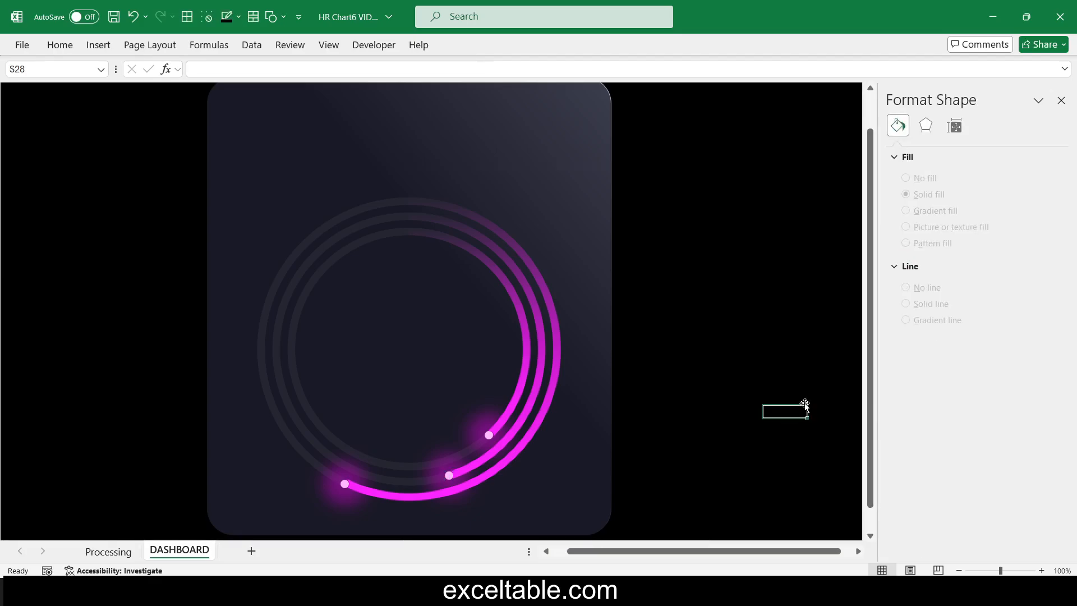
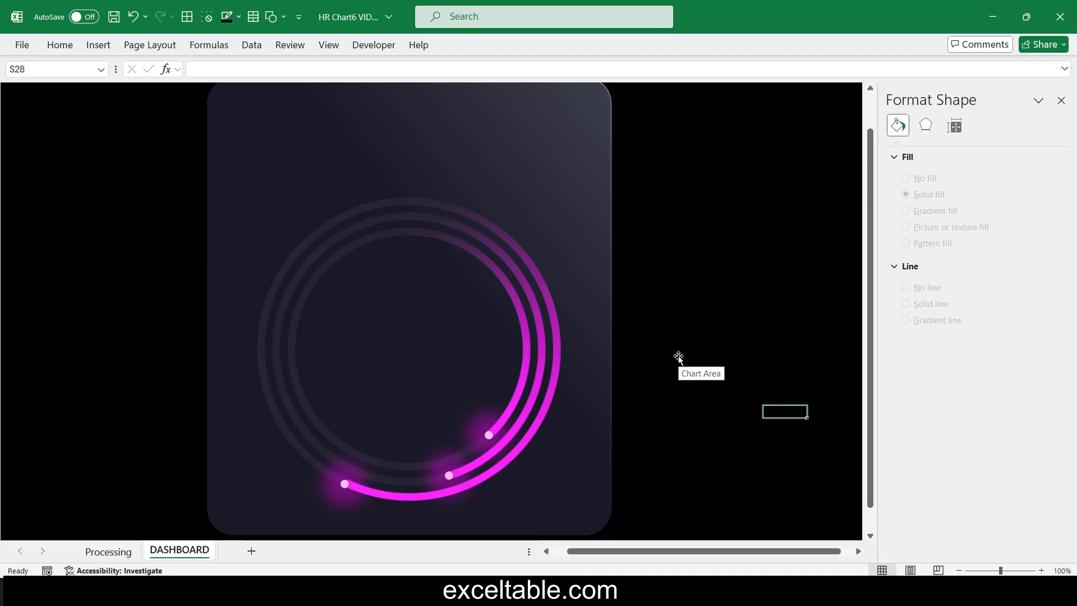
Insert a text box on the dark panel above the rings and open its formula for editing.
{"action": "scroll", "coordinate": [679, 359], "scroll_direction": "up", "scroll_amount": 1}
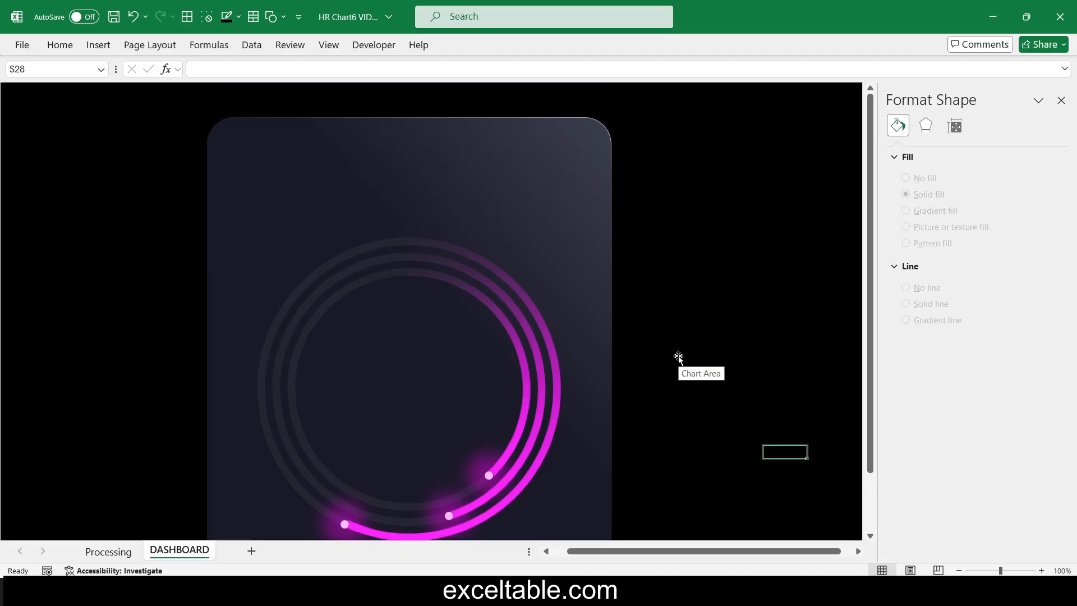
{"action": "left_click", "coordinate": [100, 47]}
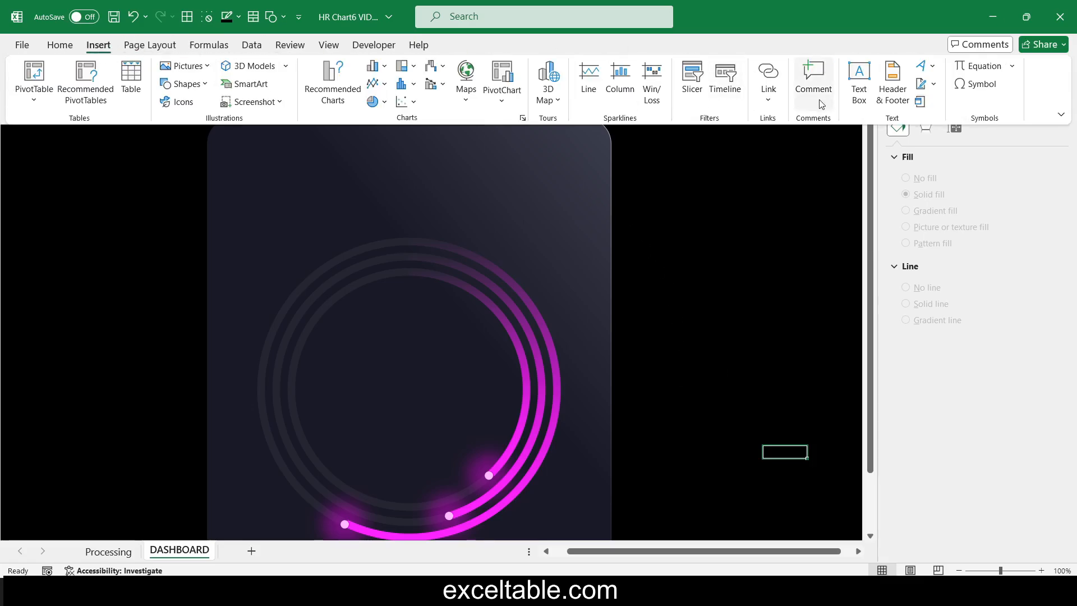
{"action": "left_click", "coordinate": [860, 81]}
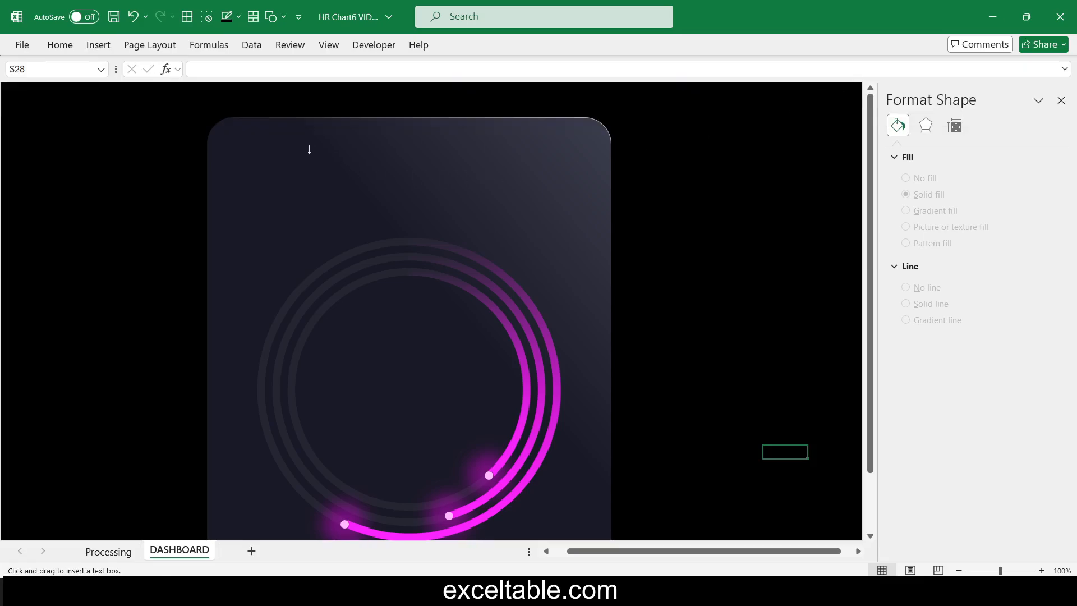
{"action": "left_click_drag", "start_coordinate": [385, 171], "coordinate": [480, 193]}
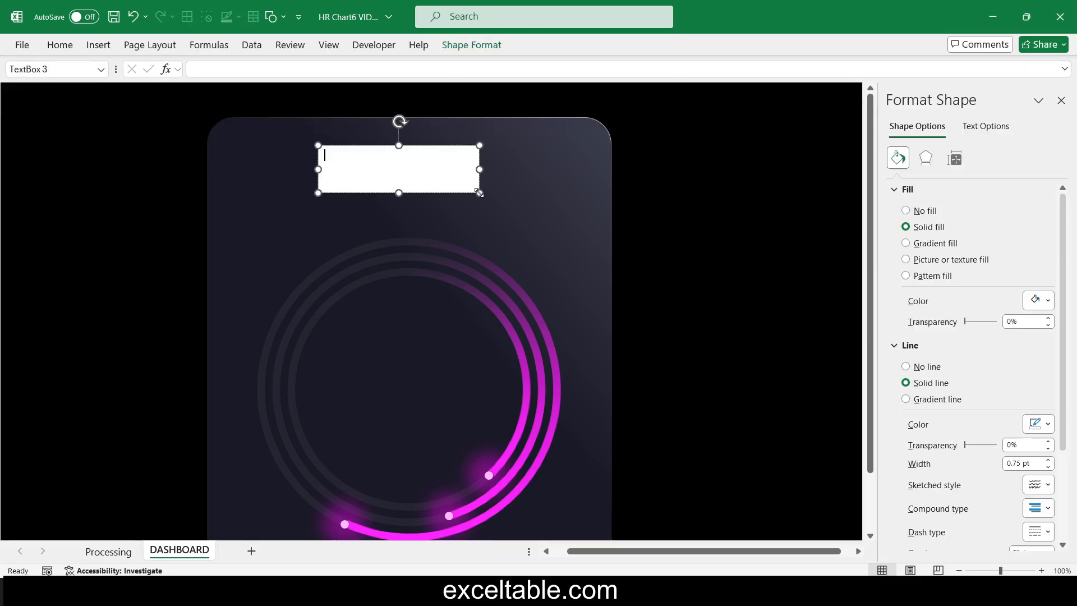
{"action": "left_click", "coordinate": [258, 67]}
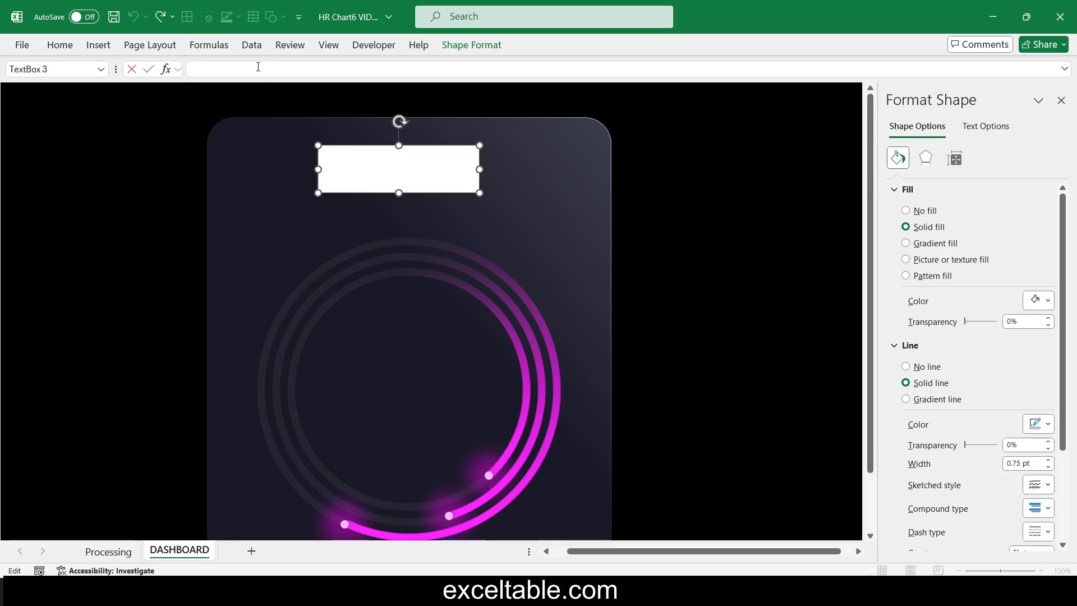
Link the title text box on the dashboard to cell B1 of the Processing sheet.
{"action": "type", "text": "="}
{"action": "left_click", "coordinate": [109, 551]}
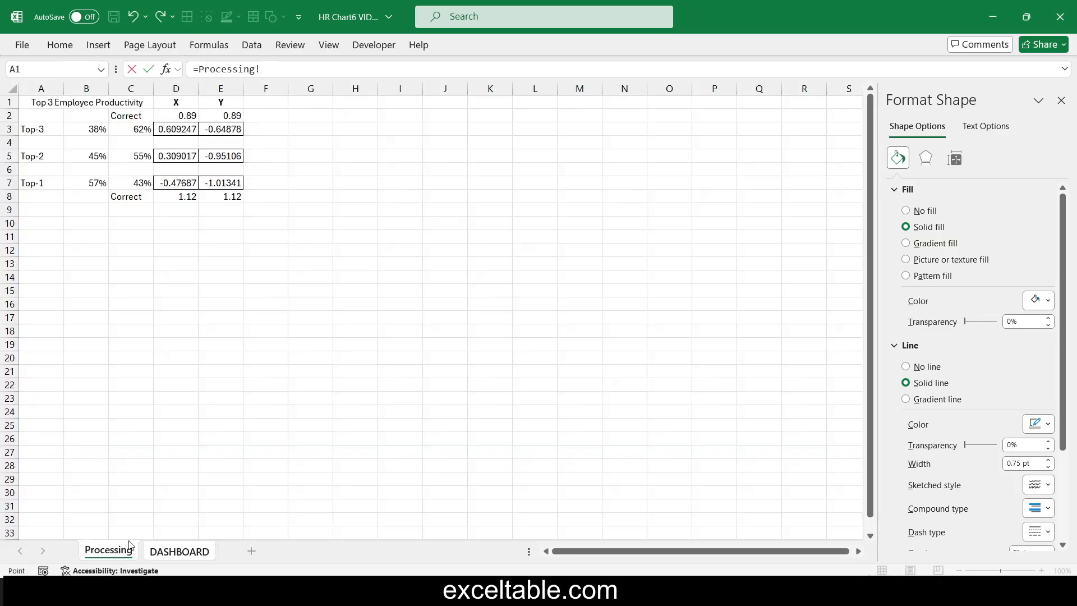
{"action": "left_click", "coordinate": [79, 106]}
{"action": "key", "text": "Return"}
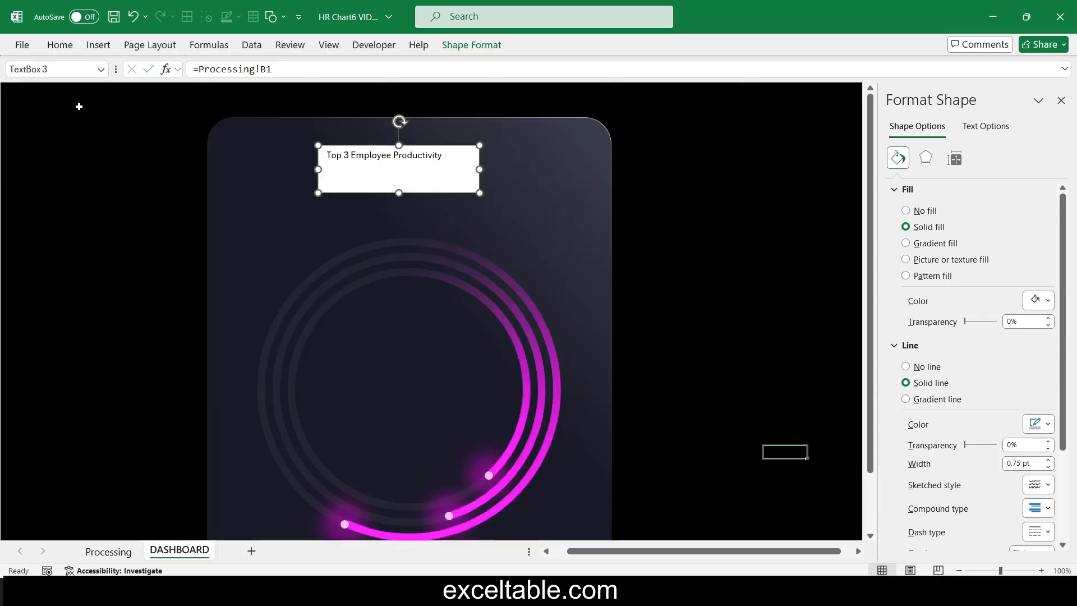
Remove the outline and the fill from the title text box.
{"action": "double_click", "coordinate": [60, 45]}
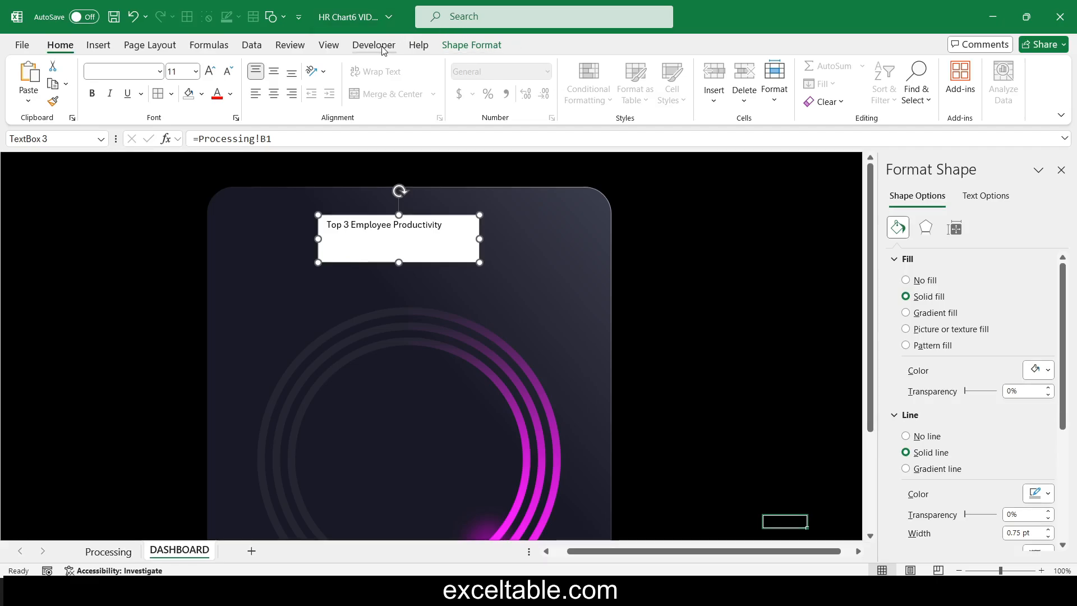
{"action": "left_click", "coordinate": [474, 44]}
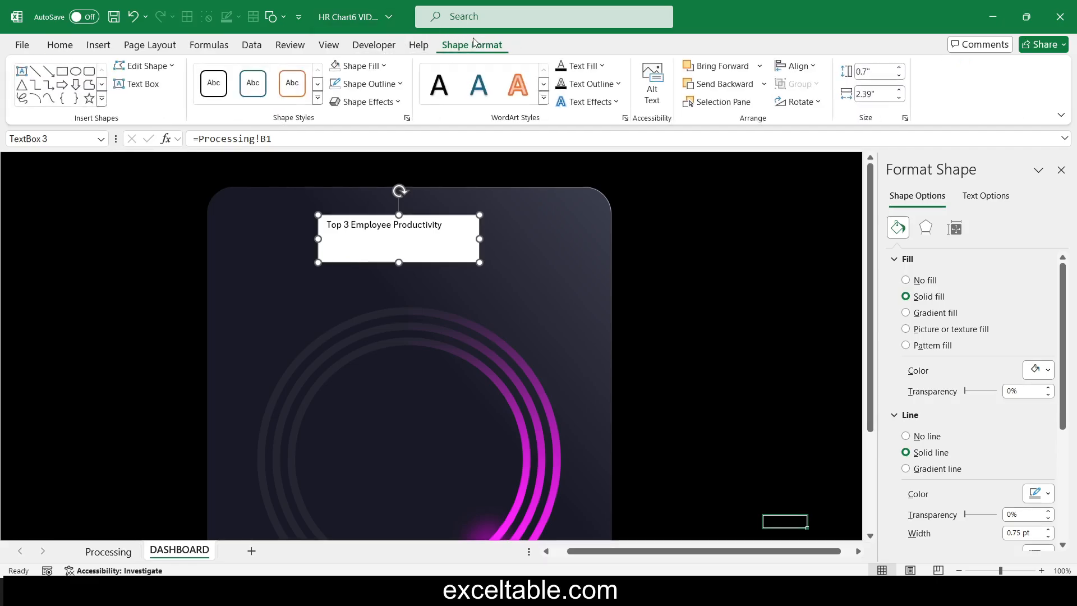
{"action": "left_click", "coordinate": [374, 84]}
{"action": "left_click", "coordinate": [365, 298]}
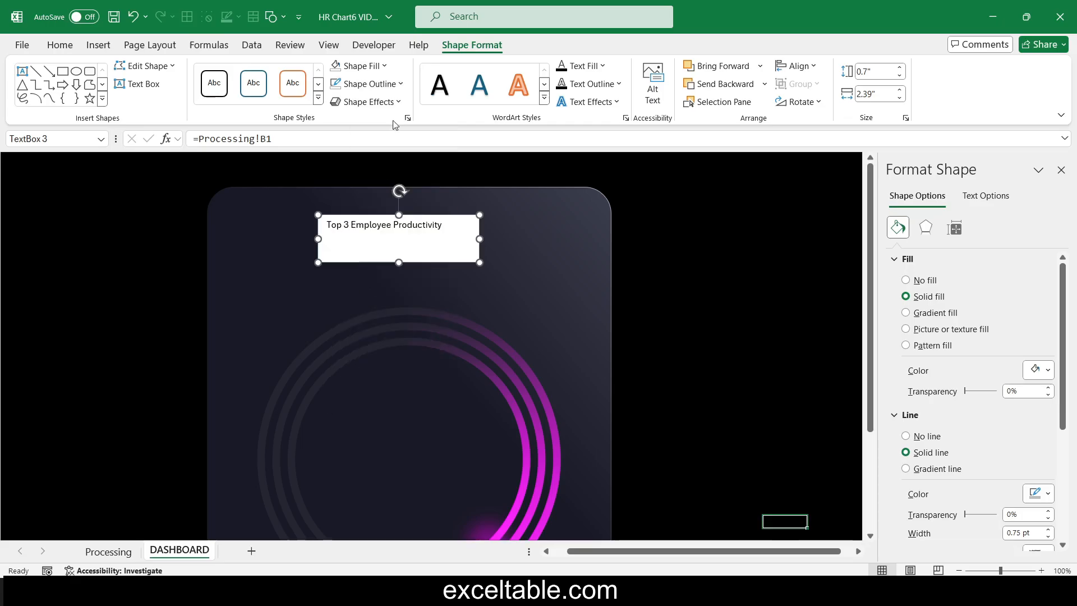
{"action": "left_click", "coordinate": [375, 71]}
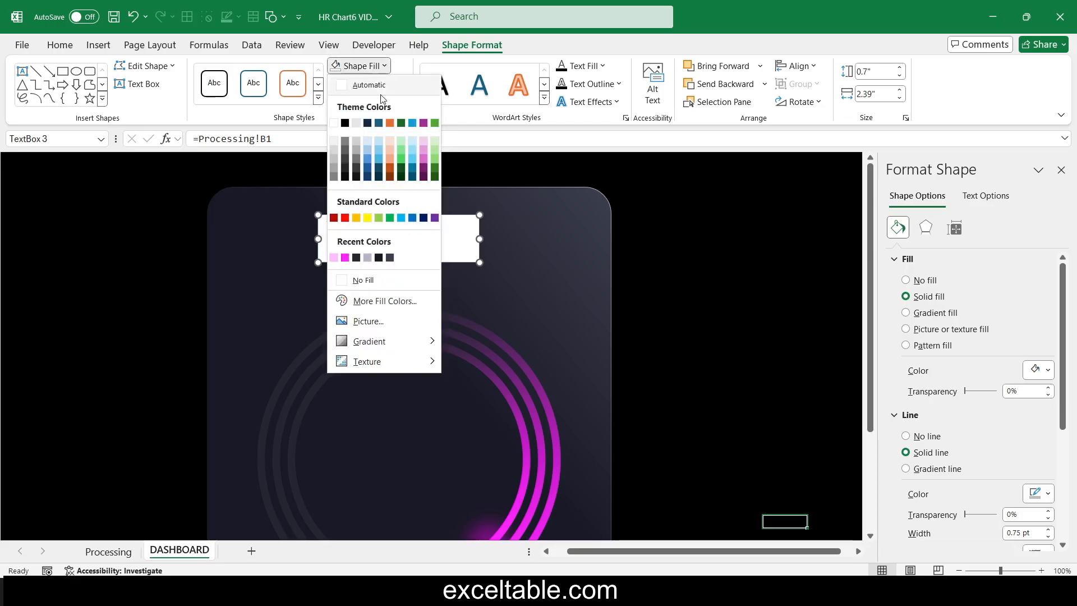
{"action": "left_click", "coordinate": [366, 281]}
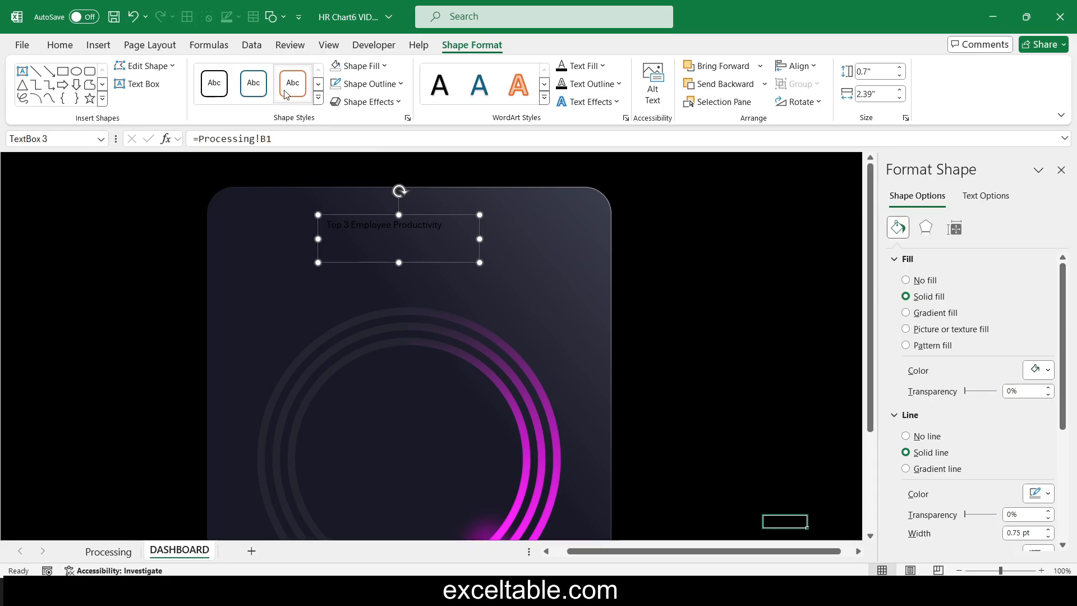
Set the title text's font color to a light blue theme tint.
{"action": "left_click", "coordinate": [59, 45]}
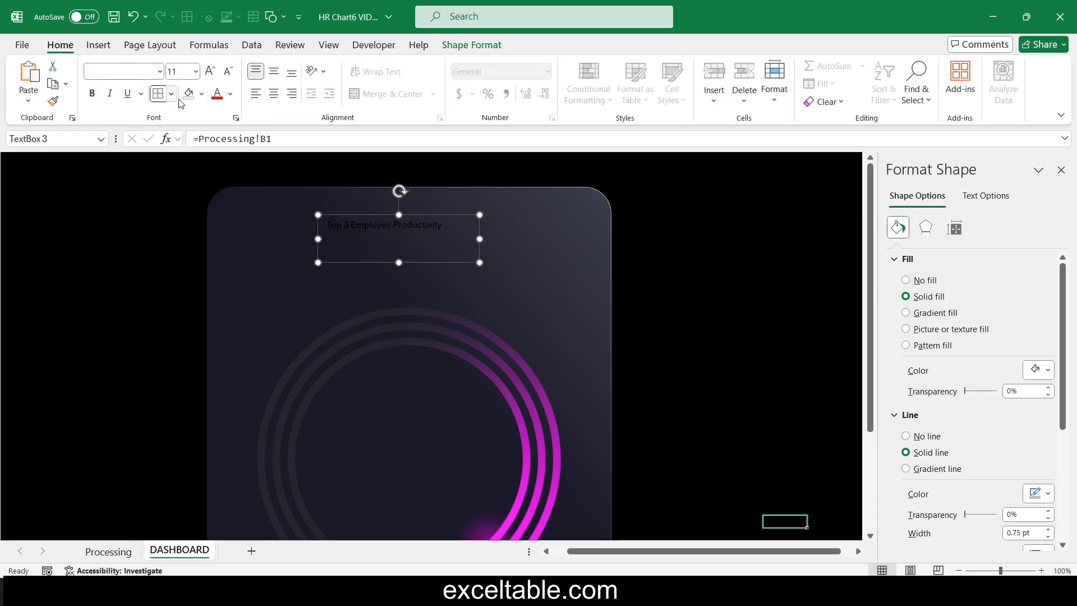
{"action": "left_click", "coordinate": [231, 95]}
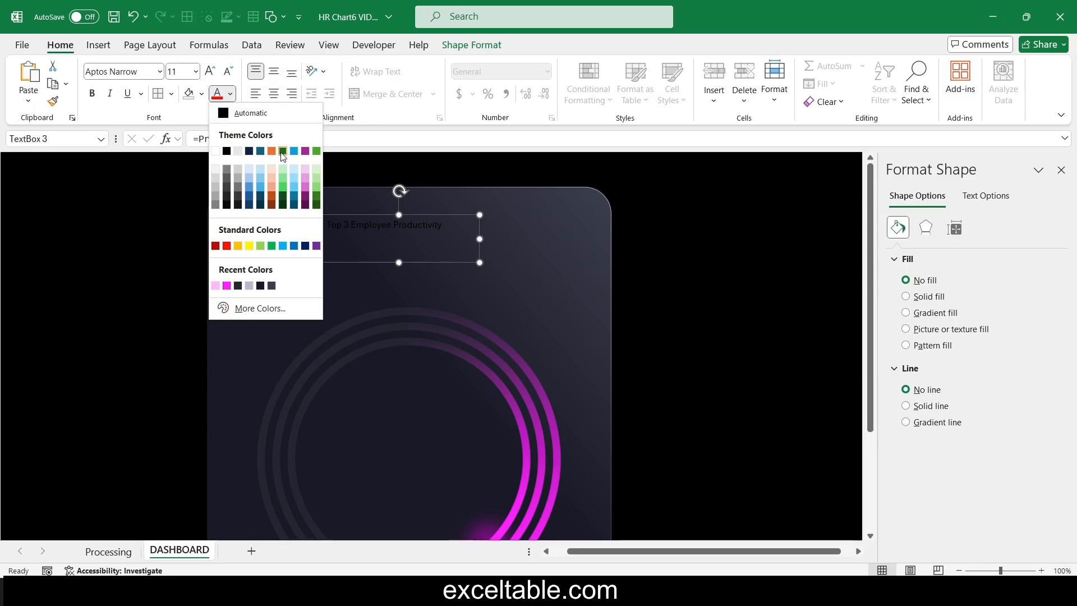
{"action": "left_click", "coordinate": [295, 170]}
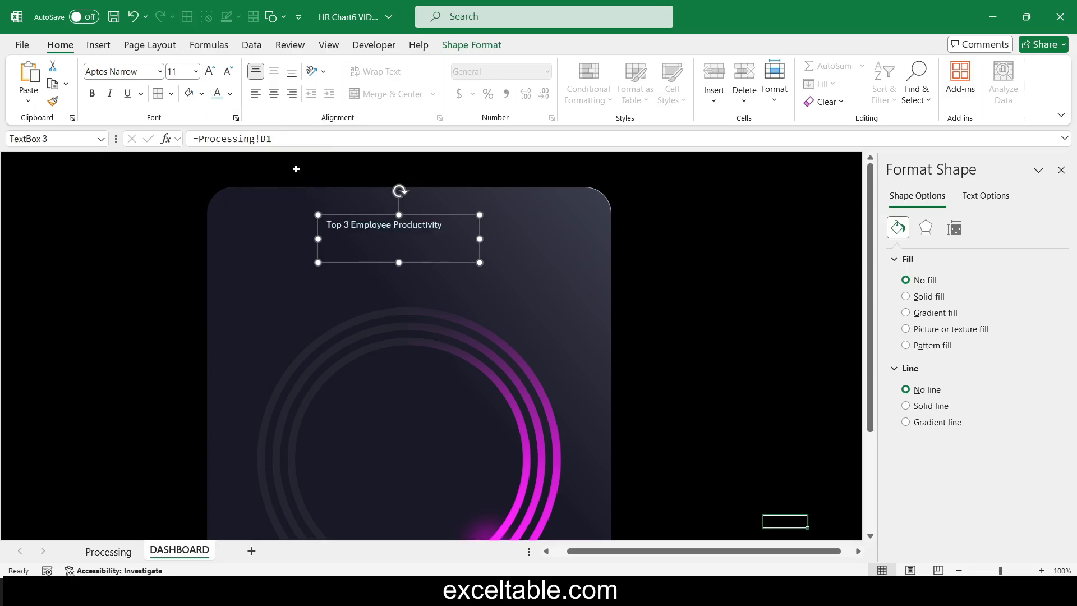
Increase the title text's font size to 28.
{"action": "left_click", "coordinate": [210, 72]}
{"action": "left_click", "coordinate": [209, 71]}
{"action": "left_click", "coordinate": [210, 72]}
{"action": "left_click", "coordinate": [210, 71]}
{"action": "left_click", "coordinate": [210, 71]}
{"action": "left_click", "coordinate": [210, 72]}
{"action": "left_click", "coordinate": [210, 71]}
{"action": "left_click", "coordinate": [210, 71]}
{"action": "left_click", "coordinate": [210, 71]}
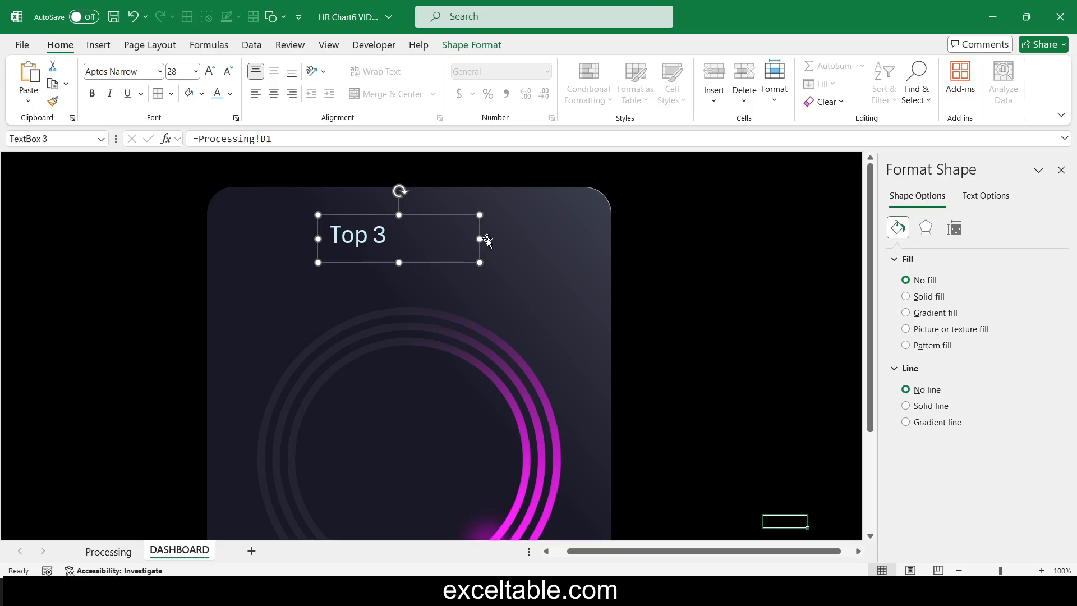
Enlarge the title text box to about 3.16" wide and 1.13" high, and center its text horizontally and vertically.
{"action": "left_click_drag", "start_coordinate": [480, 238], "coordinate": [532, 239]}
{"action": "left_click_drag", "start_coordinate": [426, 264], "coordinate": [424, 291]}
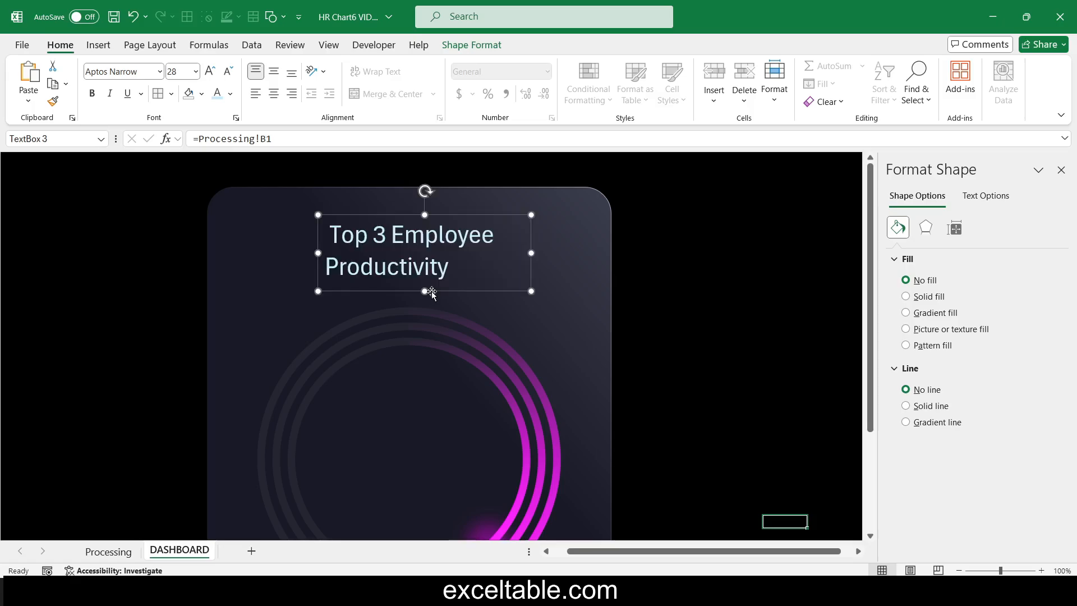
{"action": "left_click", "coordinate": [274, 94]}
{"action": "left_click", "coordinate": [274, 71]}
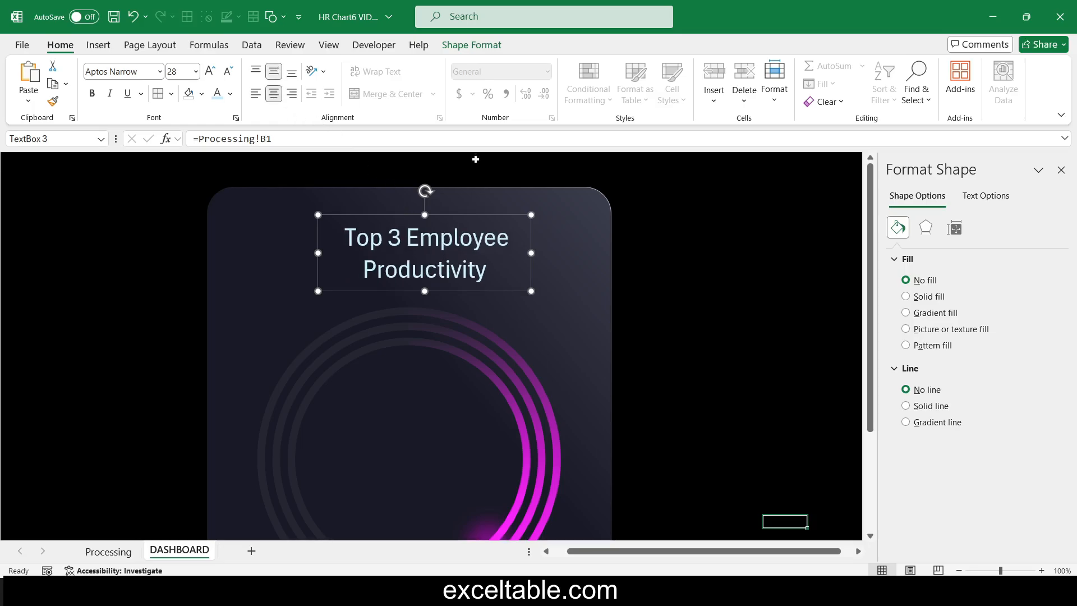
Center the title text box horizontally on the dark rounded background panel.
{"action": "left_click", "coordinate": [576, 216], "text": "shift"}
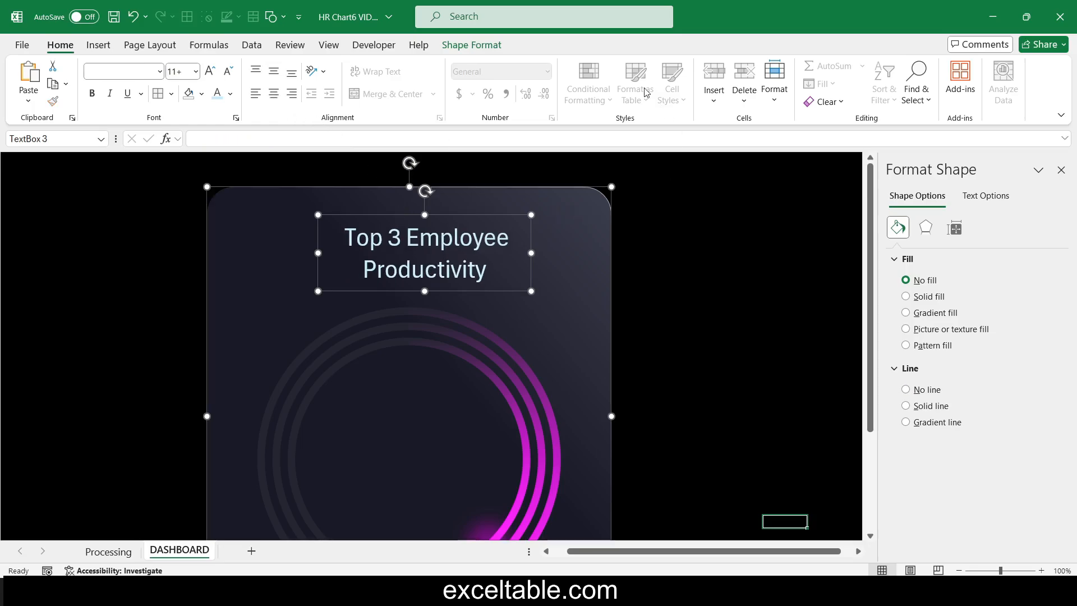
{"action": "left_click", "coordinate": [471, 45]}
{"action": "left_click", "coordinate": [798, 65]}
{"action": "left_click", "coordinate": [837, 107]}
{"action": "left_click", "coordinate": [739, 290]}
Move the title text box slightly up and place a duplicate of it in the center of the ring chart.
{"action": "left_click", "coordinate": [435, 216]}
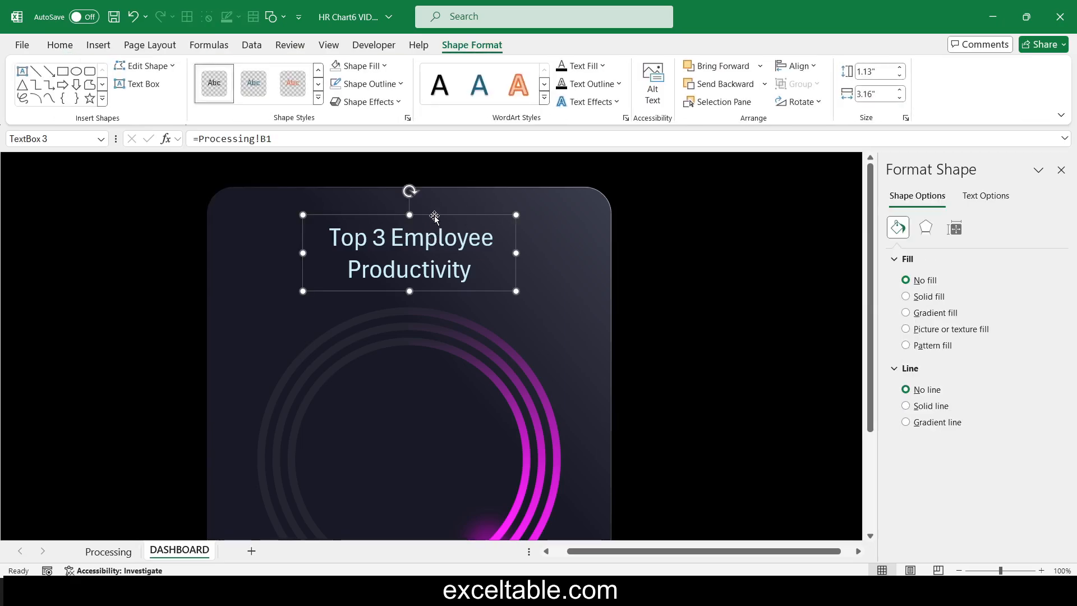
{"action": "left_click_drag", "start_coordinate": [434, 216], "coordinate": [433, 200]}
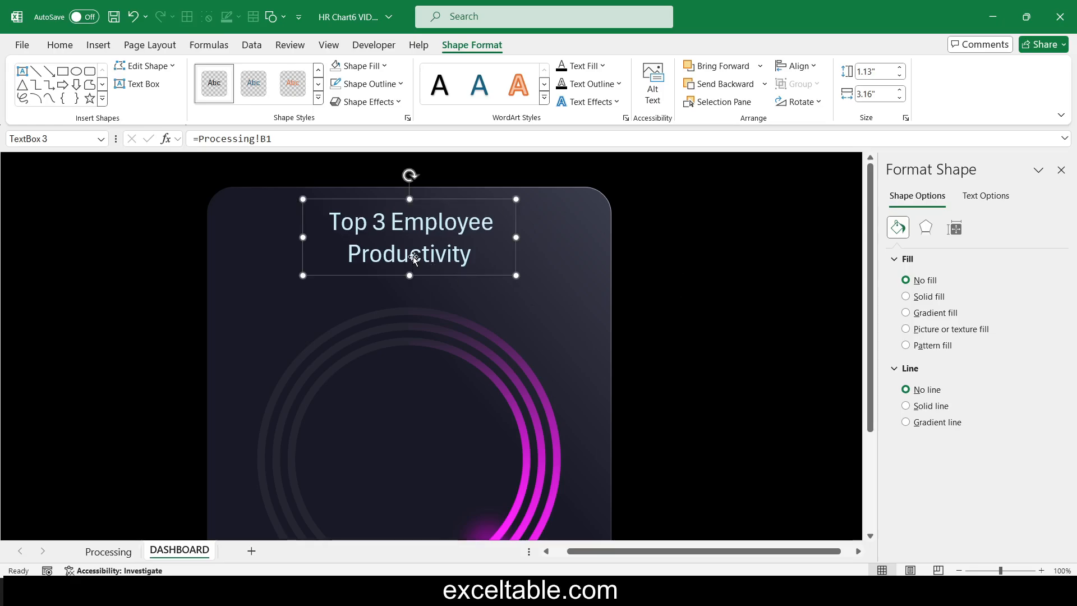
{"action": "left_click", "coordinate": [60, 45]}
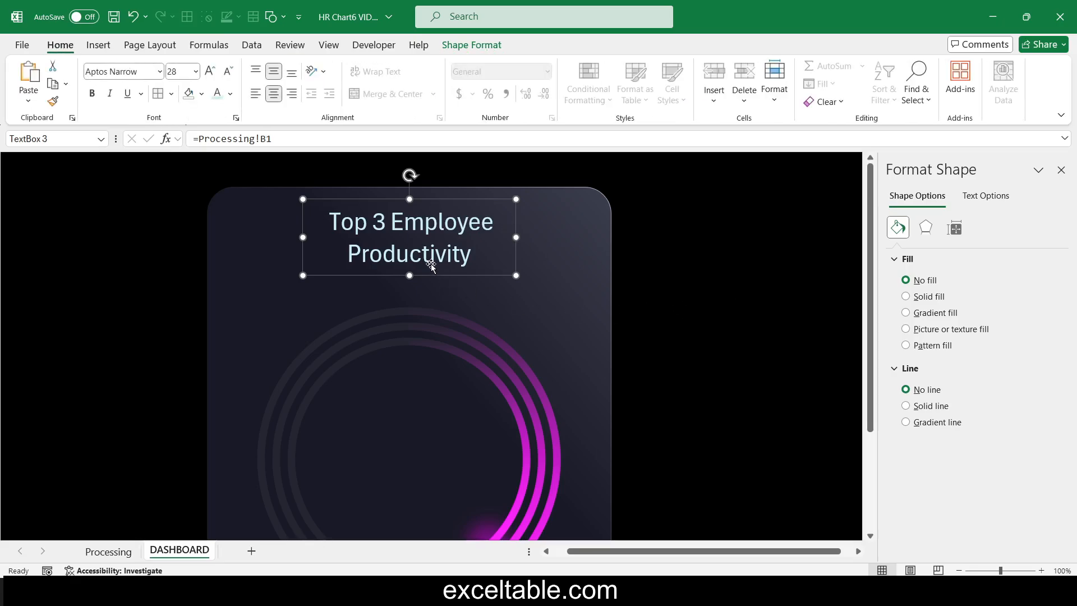
{"action": "left_click_drag", "start_coordinate": [431, 272], "coordinate": [430, 471]}
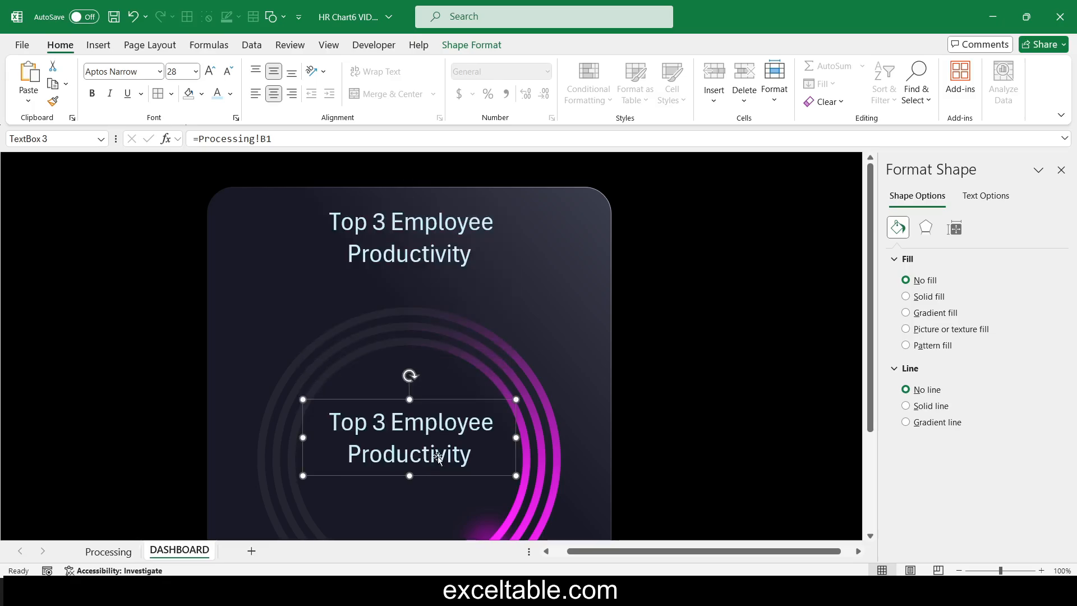
{"action": "left_click_drag", "start_coordinate": [298, 139], "coordinate": [129, 128]}
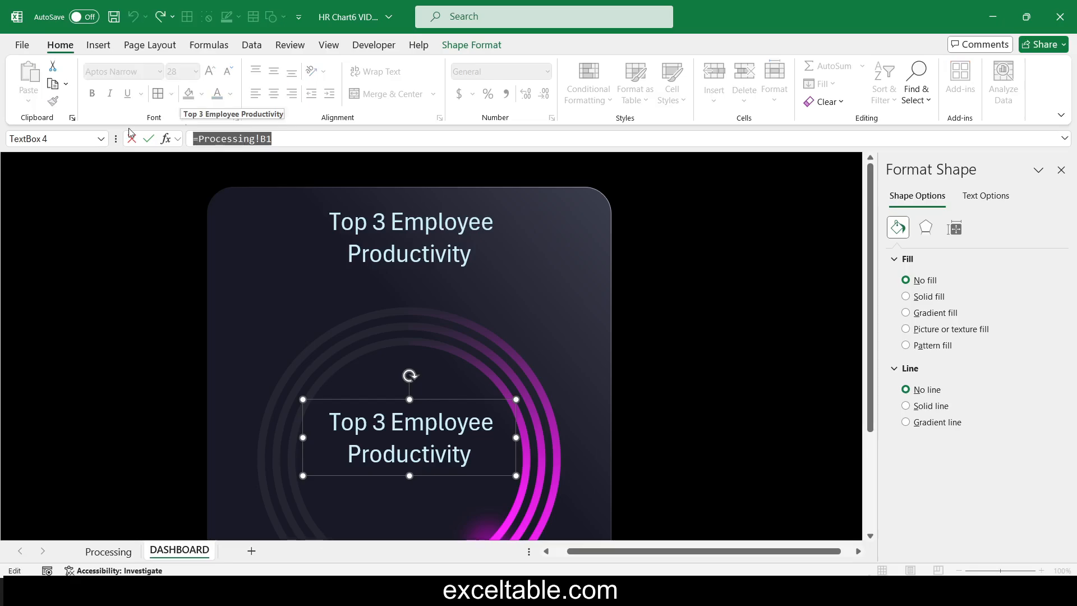
{"action": "type", "text": "="}
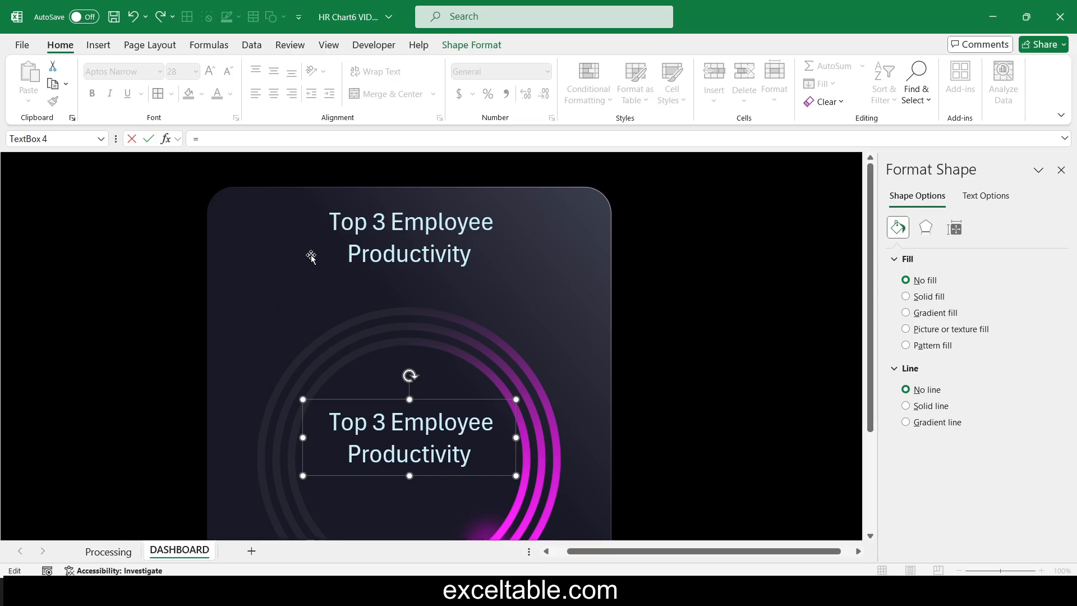
{"action": "key", "text": "Escape"}
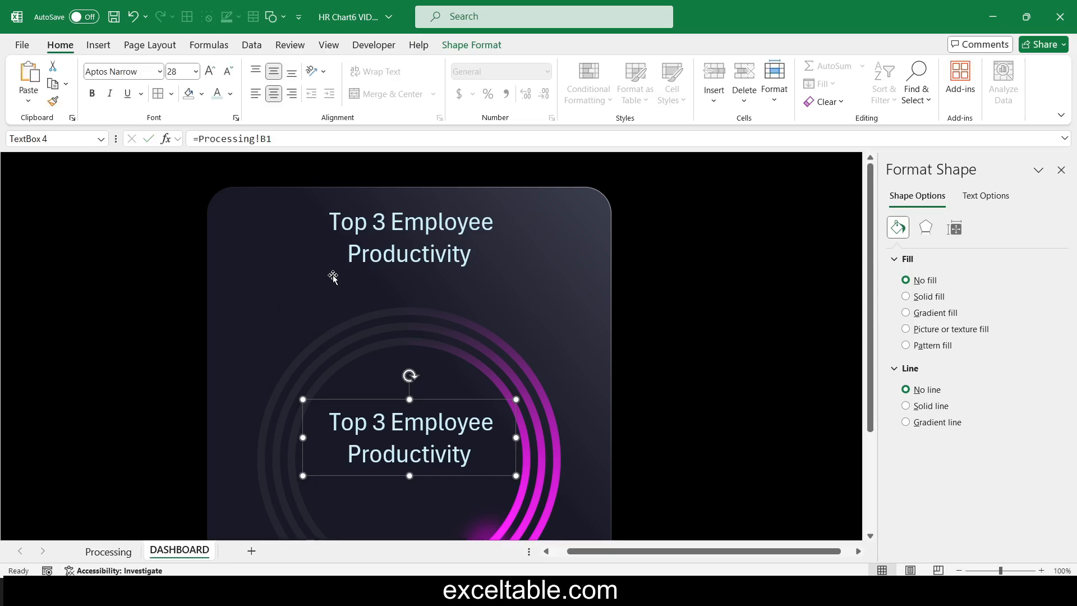
Enter the label AVERAGE in cell B8 of the Processing sheet.
{"action": "left_click", "coordinate": [109, 551]}
{"action": "left_click", "coordinate": [87, 267]}
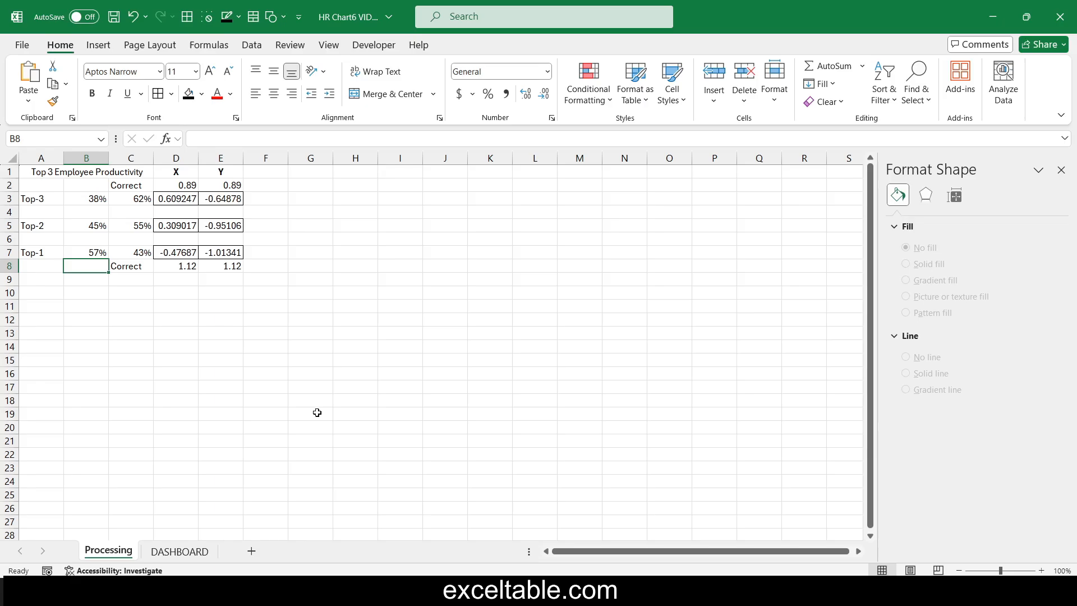
{"action": "type", "text": "AVERAGE"}
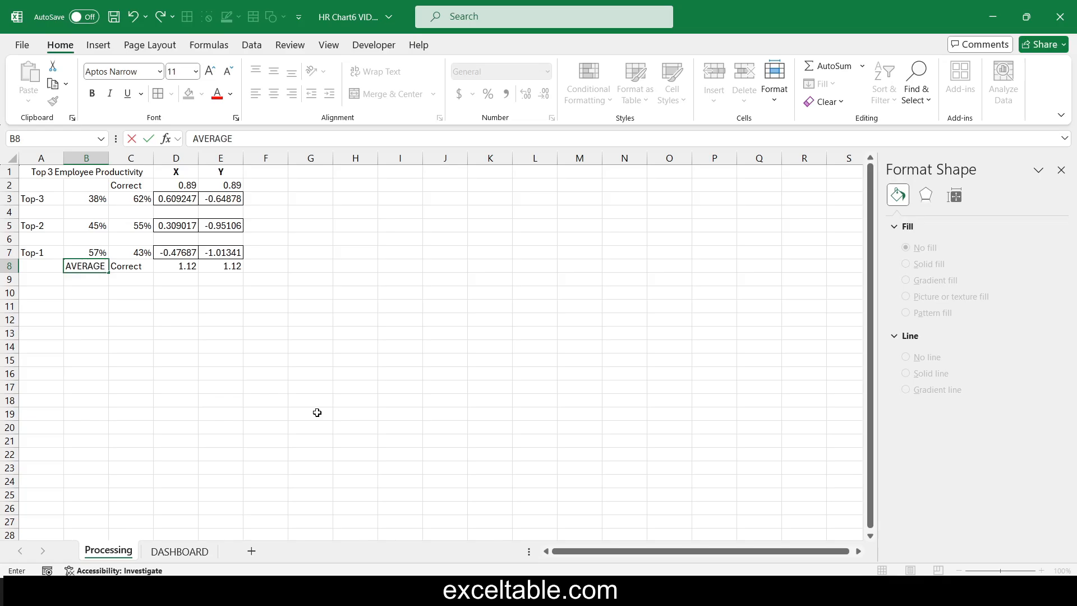
{"action": "key", "text": "Return"}
Enter an AVERAGE formula in cell B9 that averages cells B3, B5 and B7.
{"action": "type", "text": "="}
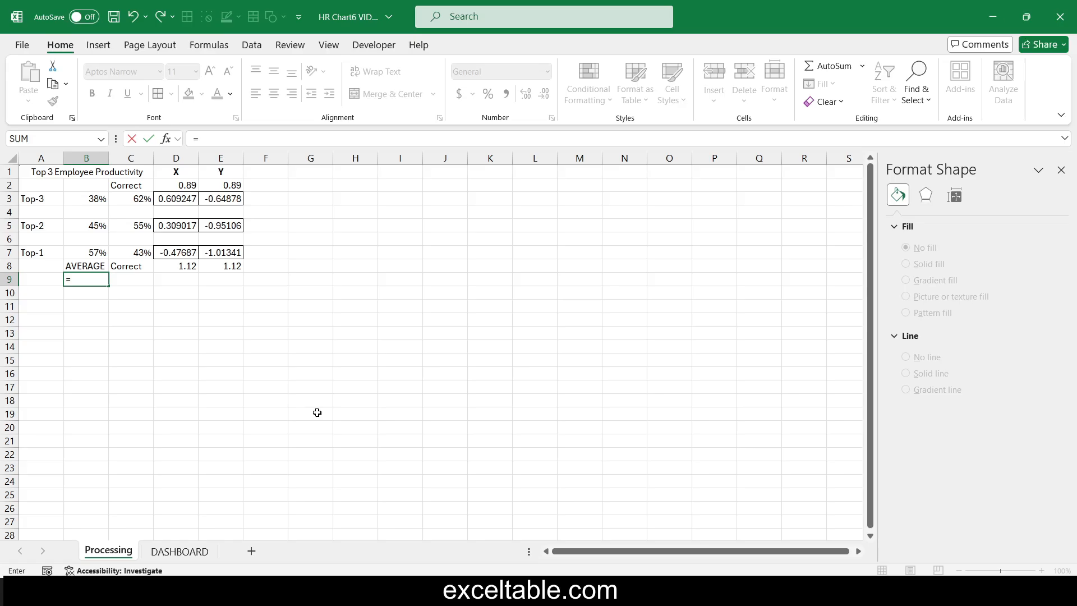
{"action": "type", "text": "AV"}
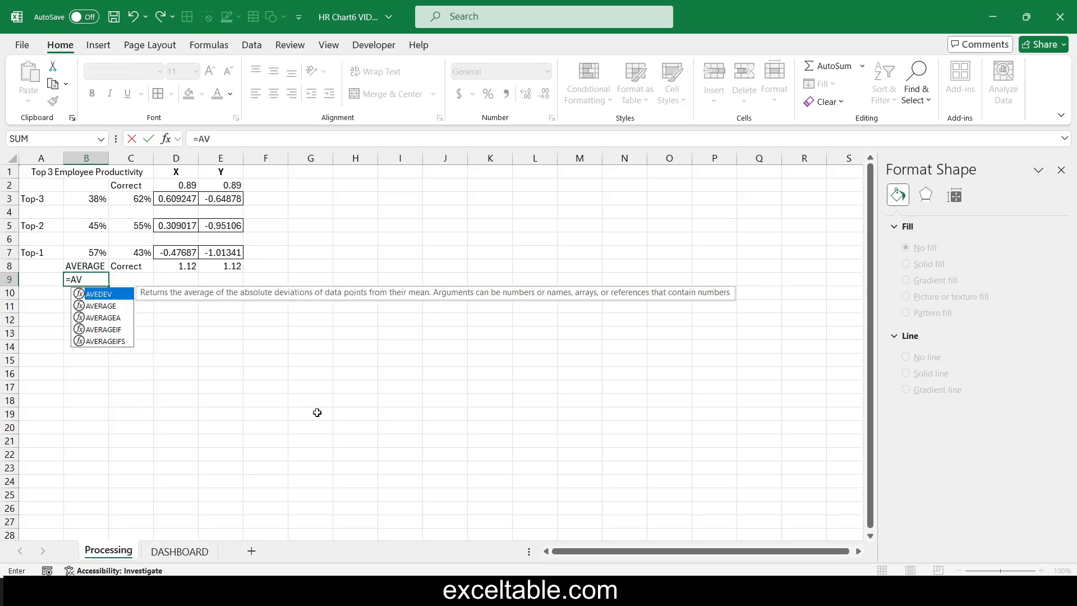
{"action": "key", "text": "Down"}
{"action": "key", "text": "Tab"}
{"action": "left_click", "coordinate": [98, 200]}
{"action": "type", "text": ","}
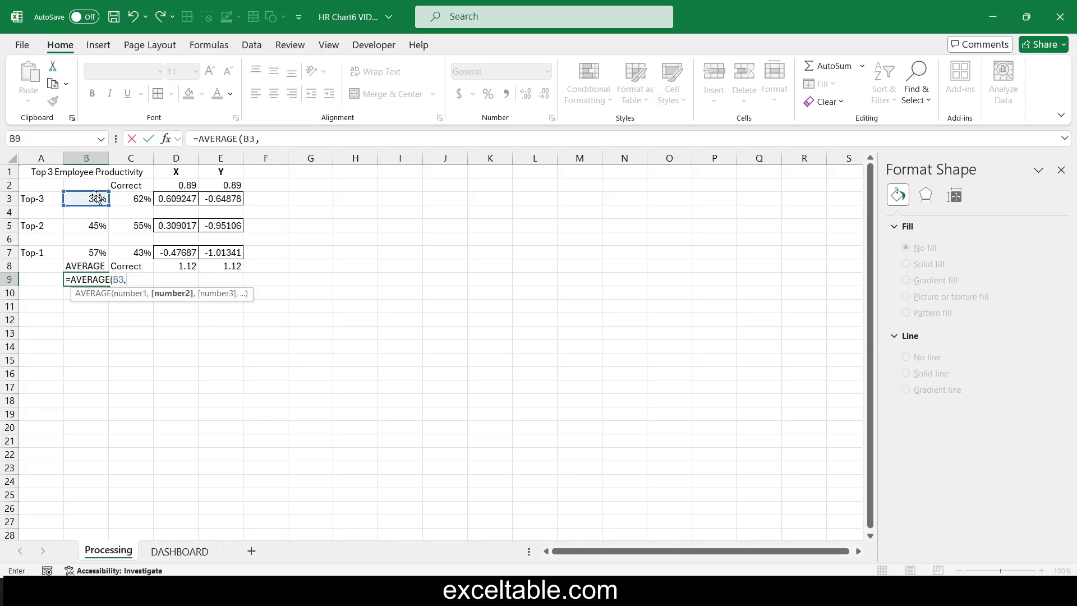
{"action": "left_click", "coordinate": [88, 228]}
{"action": "type", "text": ","}
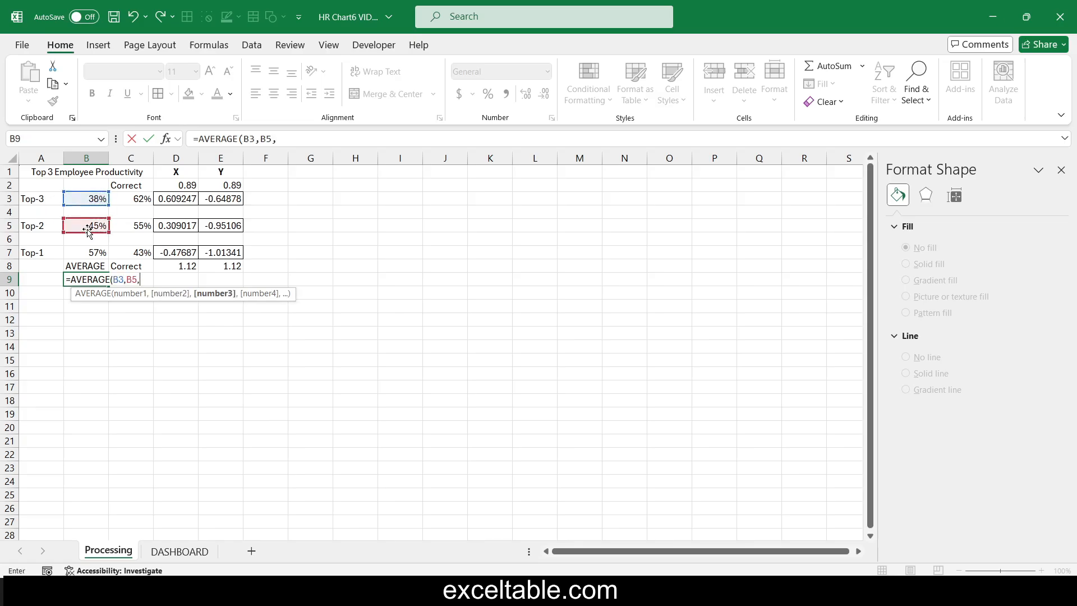
{"action": "left_click", "coordinate": [85, 253]}
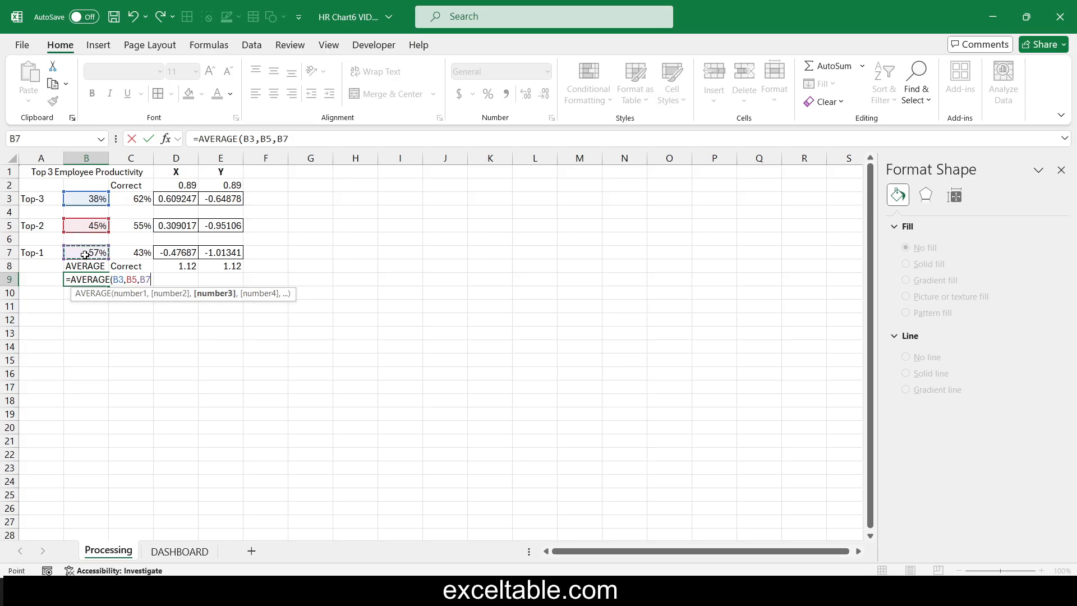
{"action": "key", "text": "Return"}
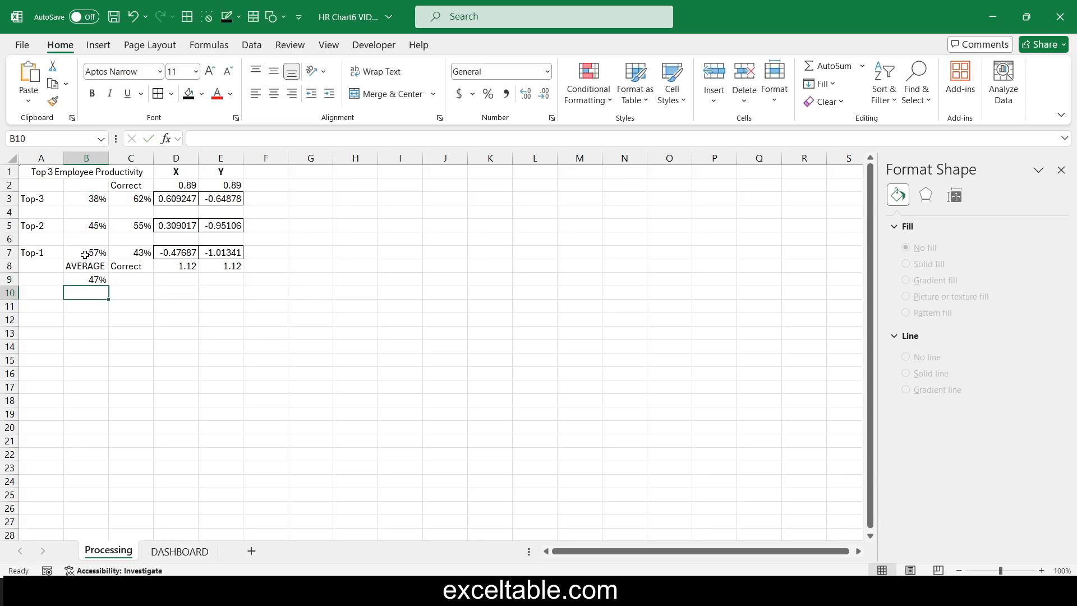
Relink the duplicated text box in the ring chart to cell B9 of the Processing sheet.
{"action": "left_click", "coordinate": [199, 552]}
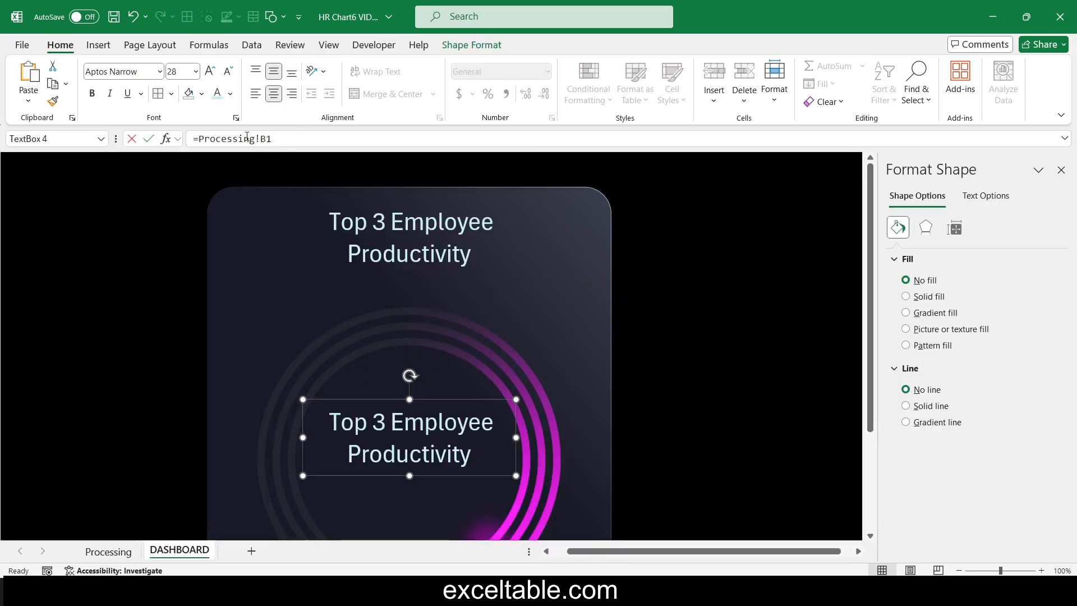
{"action": "left_click_drag", "start_coordinate": [271, 139], "coordinate": [194, 140]}
{"action": "type", "text": "="}
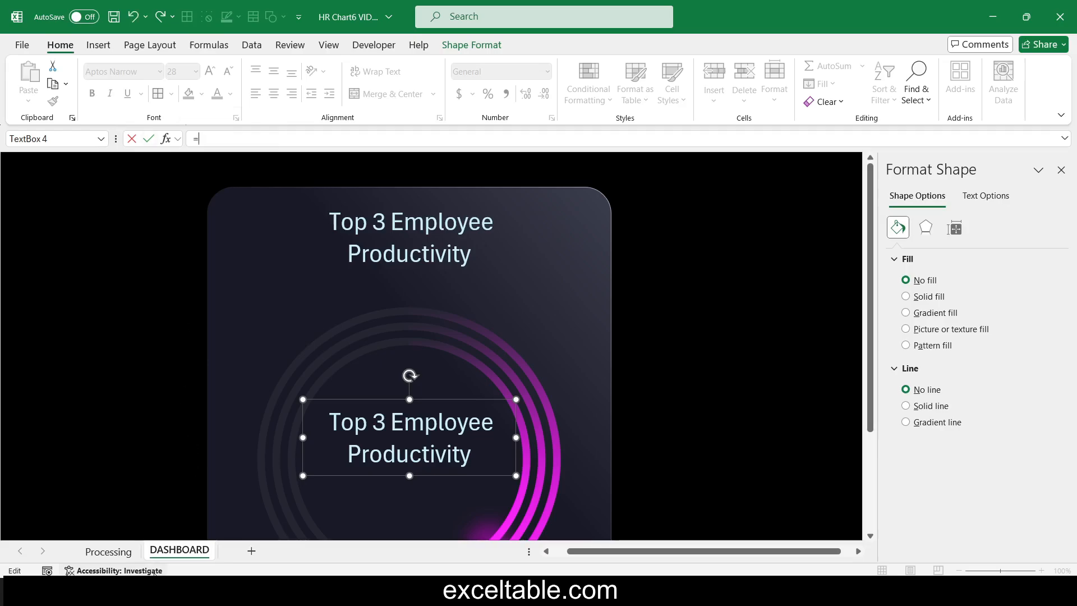
{"action": "left_click", "coordinate": [102, 553]}
{"action": "left_click", "coordinate": [81, 281]}
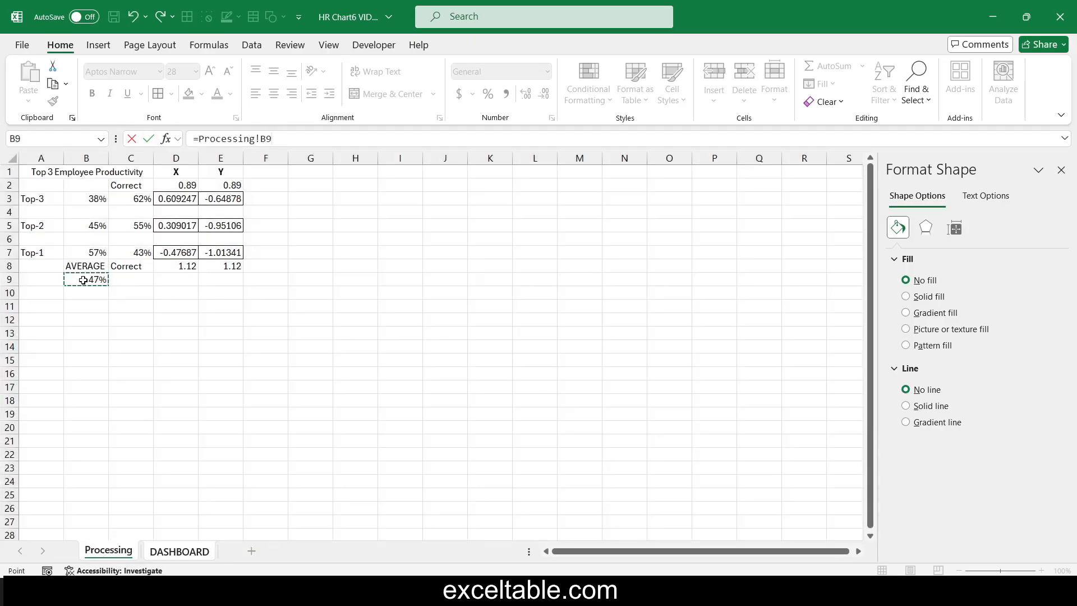
{"action": "key", "text": "Return"}
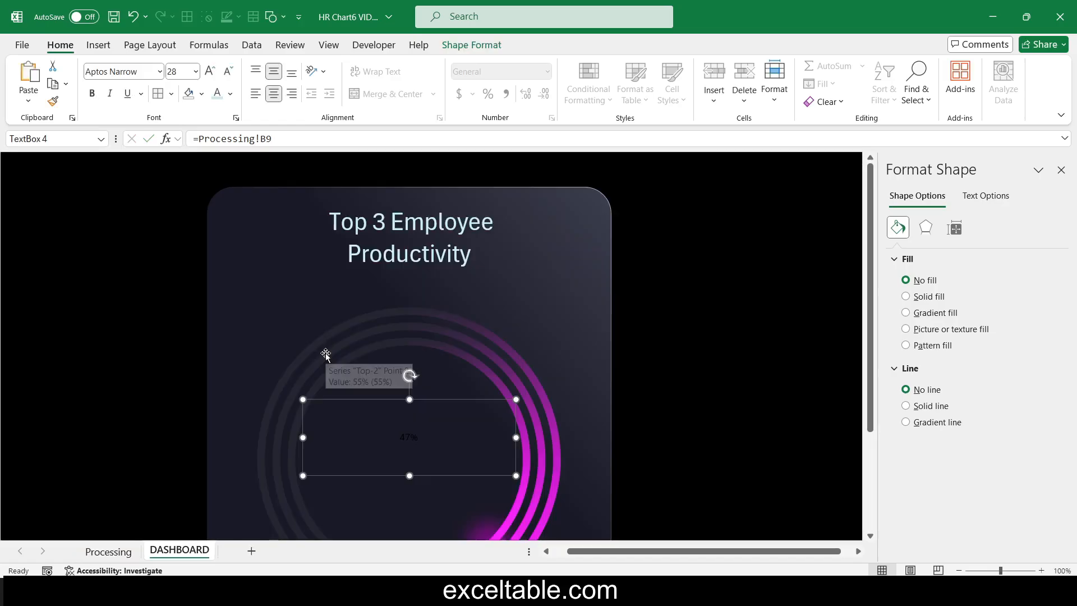
Format the linked percentage text box with the light blue font color and a font size of 54.
{"action": "left_click", "coordinate": [218, 93]}
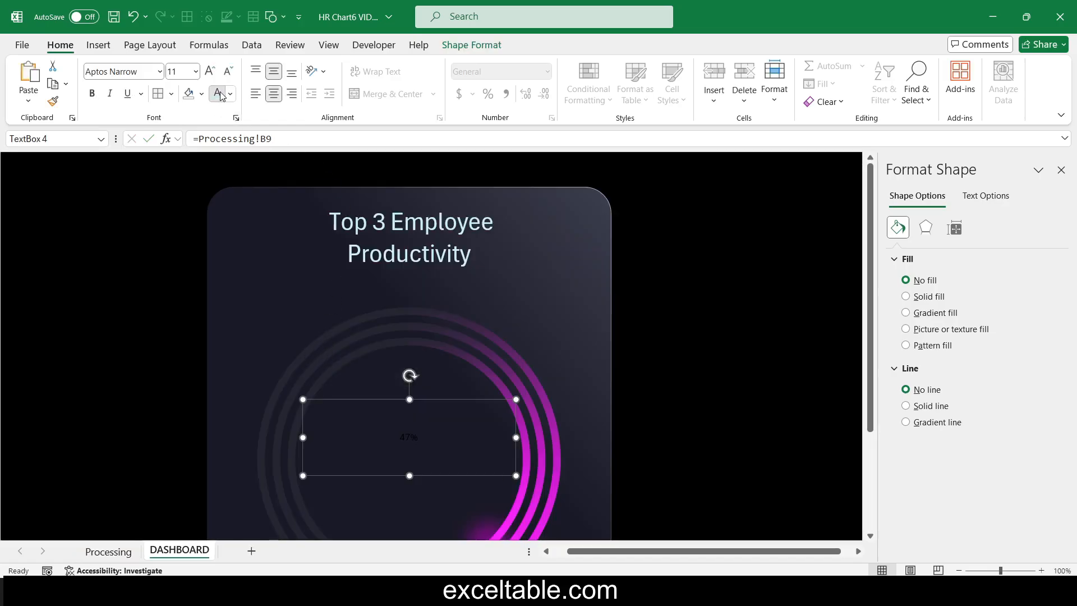
{"action": "left_click", "coordinate": [187, 71]}
{"action": "type", "text": "5"}
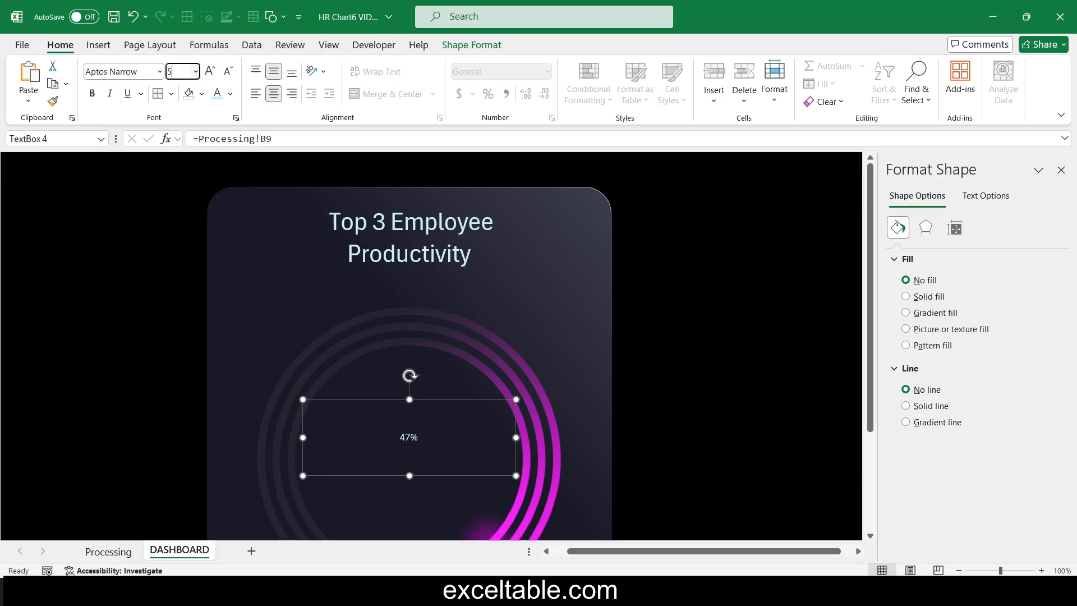
{"action": "type", "text": "4"}
{"action": "key", "text": "Return"}
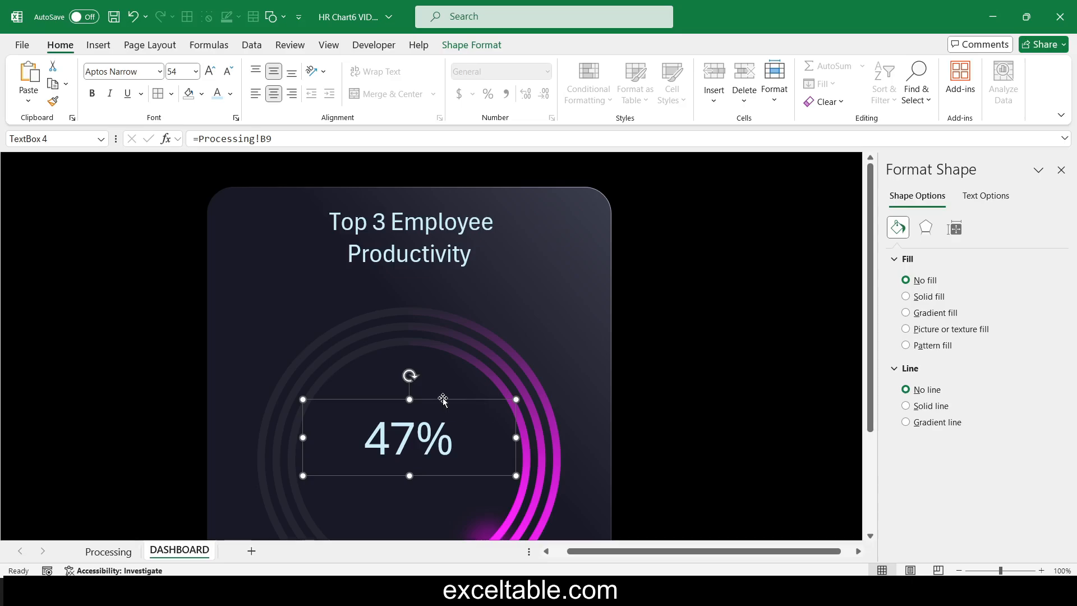
Duplicate the percentage text box just below itself and link the copy to cell B8 of the Processing sheet.
{"action": "scroll", "coordinate": [670, 401], "scroll_direction": "down", "scroll_amount": 2}
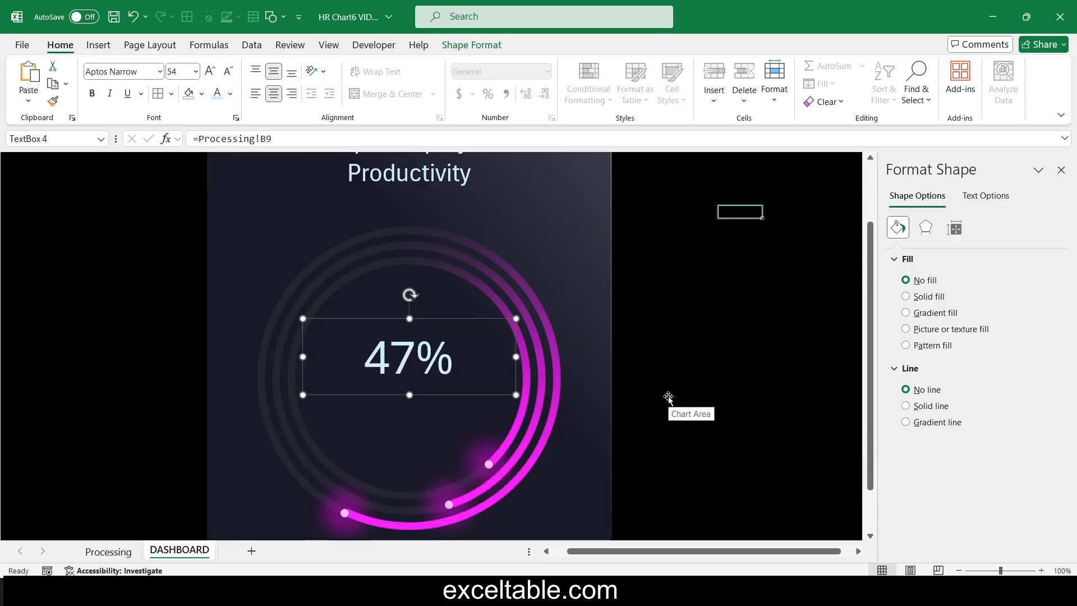
{"action": "left_click_drag", "start_coordinate": [409, 368], "coordinate": [403, 415]}
{"action": "left_click_drag", "start_coordinate": [281, 139], "coordinate": [193, 139]}
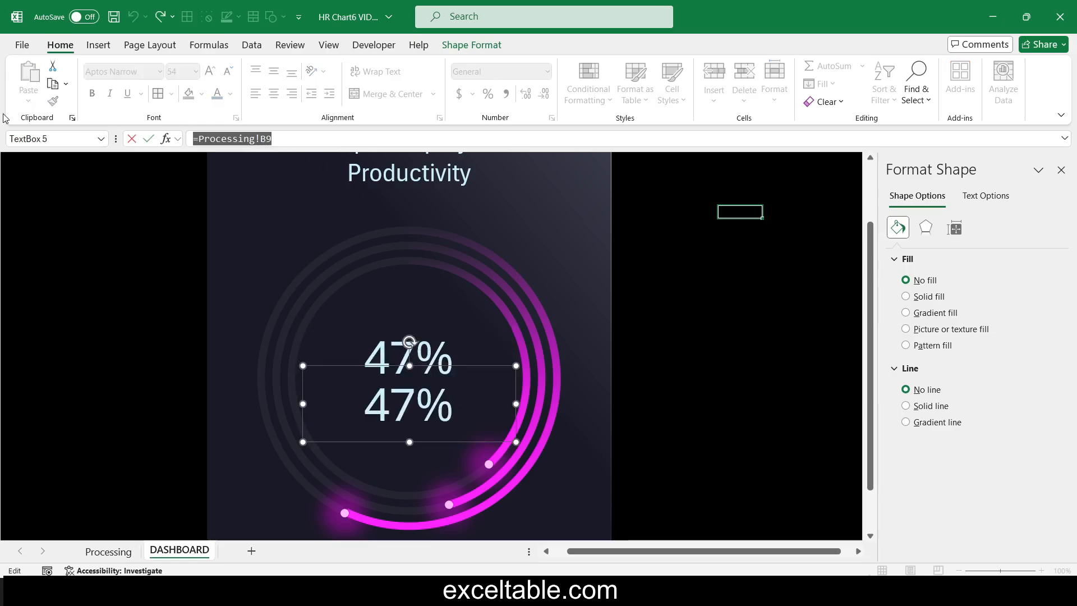
{"action": "type", "text": "="}
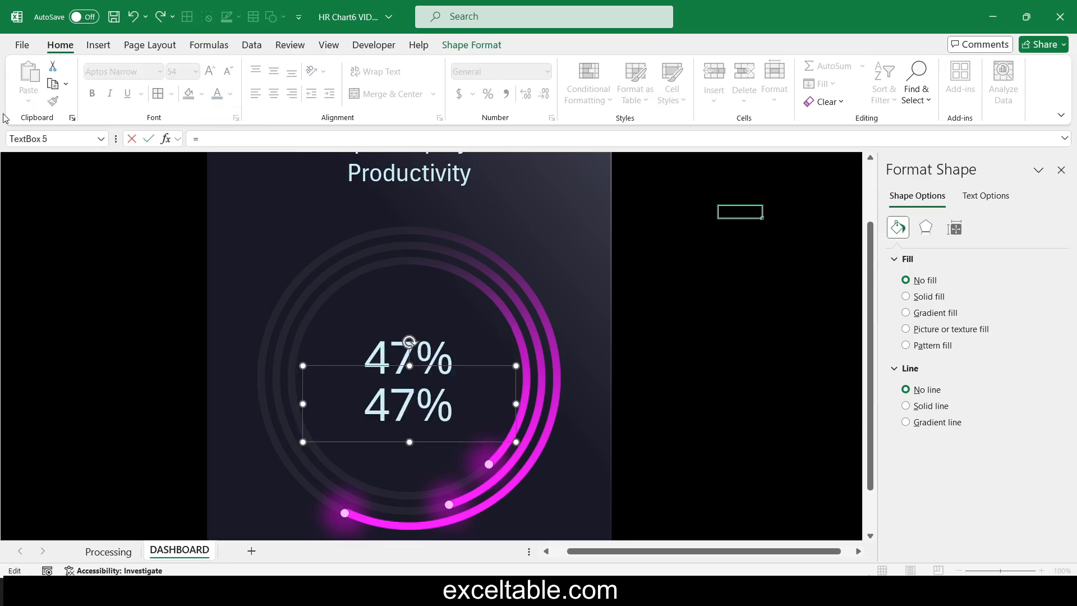
{"action": "left_click", "coordinate": [108, 552]}
{"action": "left_click", "coordinate": [88, 267]}
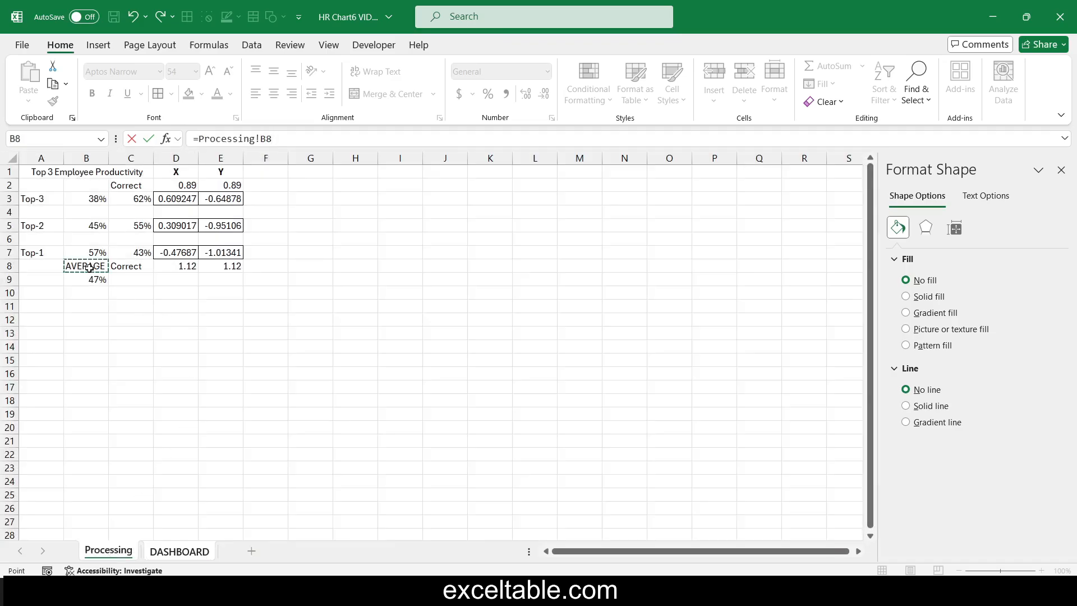
{"action": "key", "text": "Return"}
Set the AVERAGE label's font size to 28 and apply the light blue font color.
{"action": "left_click", "coordinate": [185, 70]}
{"action": "type", "text": "28"}
{"action": "key", "text": "Return"}
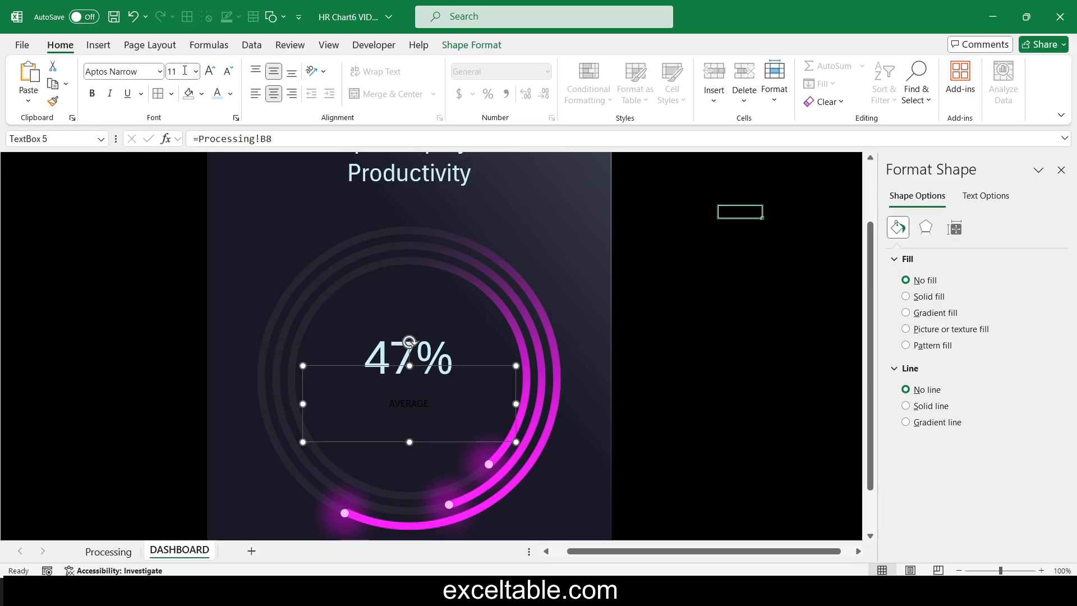
{"action": "left_click", "coordinate": [185, 70]}
{"action": "type", "text": "28"}
{"action": "key", "text": "Return"}
{"action": "left_click", "coordinate": [222, 96]}
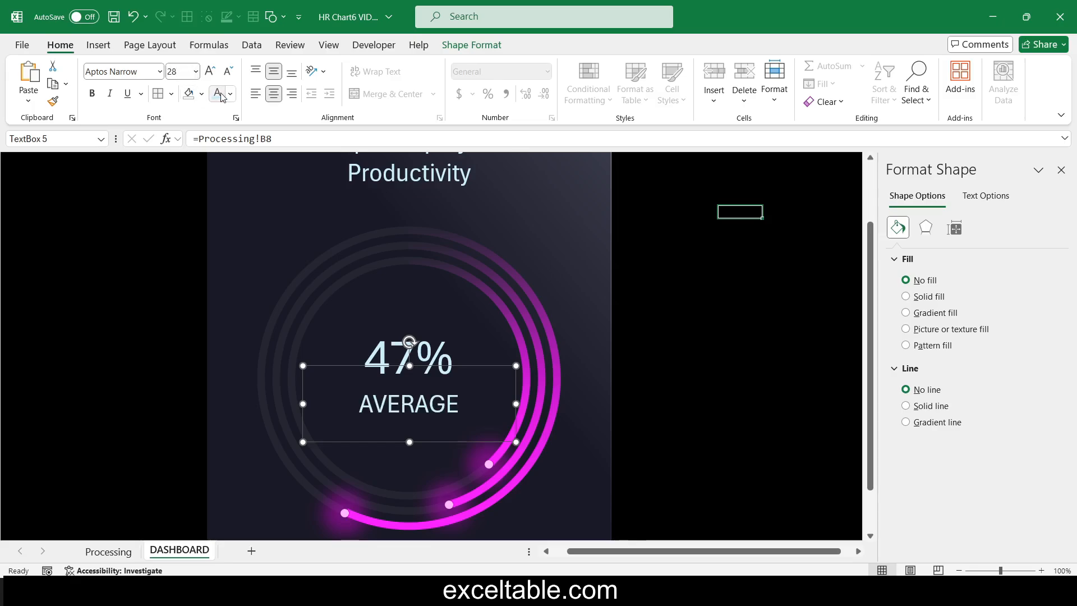
Nudge the AVERAGE label slightly up toward the percentage and collapse the ribbon.
{"action": "key", "text": "Up"}
{"action": "key", "text": "Up"}
{"action": "key", "text": "Up"}
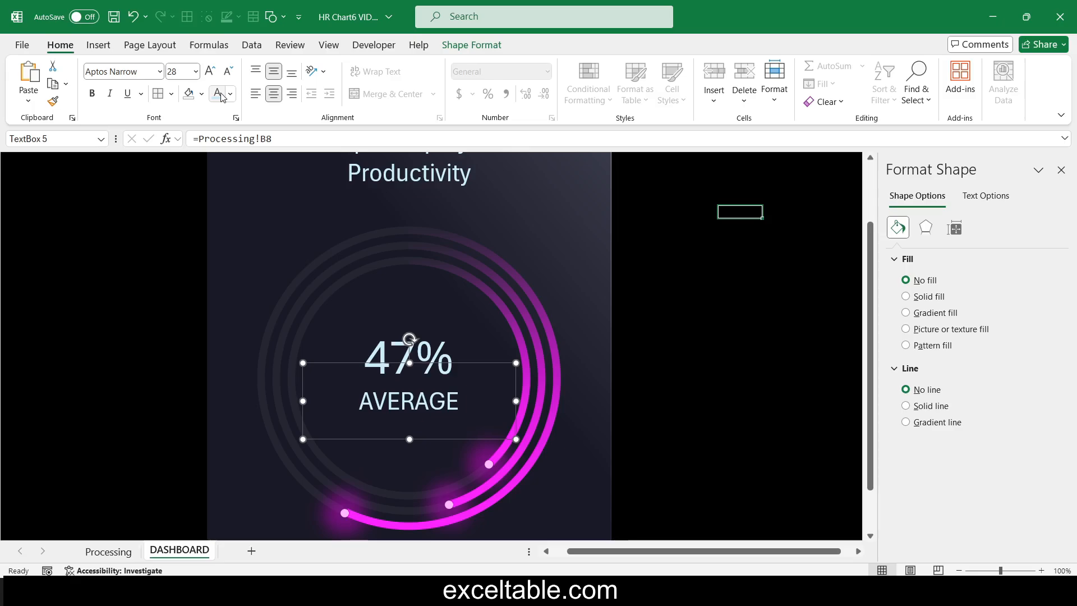
{"action": "left_click", "coordinate": [726, 323]}
{"action": "scroll", "coordinate": [726, 322], "scroll_direction": "up", "scroll_amount": 2}
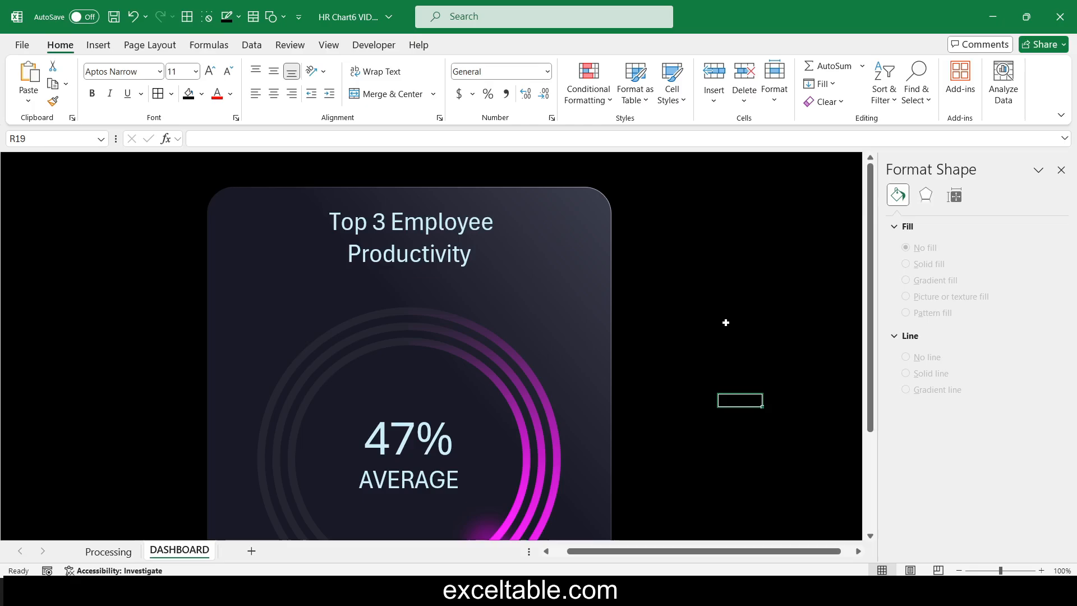
{"action": "double_click", "coordinate": [62, 48]}
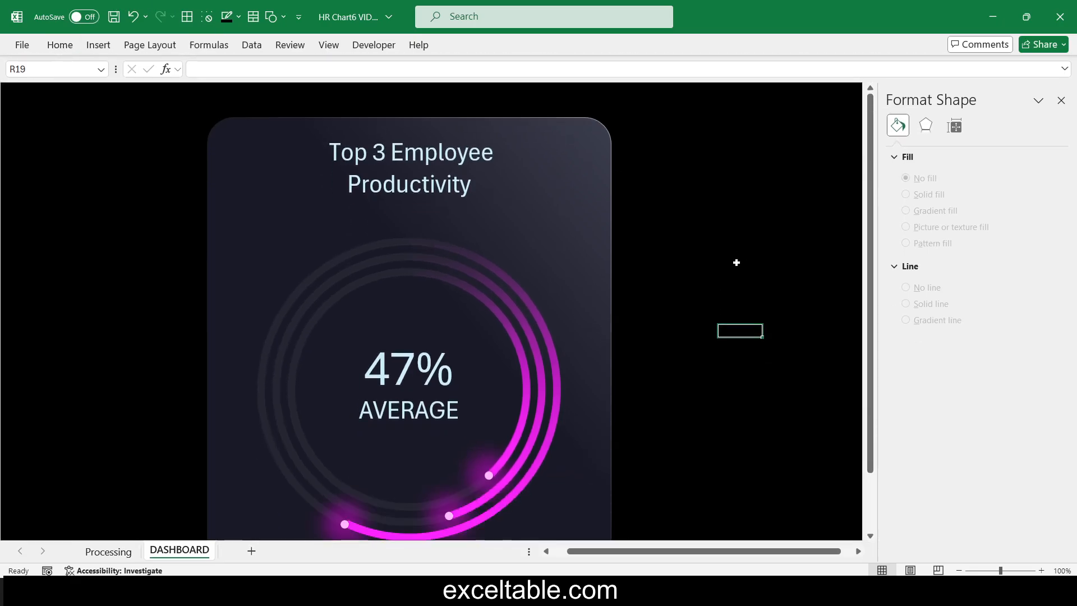
On the Processing sheet, enter SUNDAY in cell H2 and fill the weekday series down to SATURDAY in H8.
{"action": "left_click", "coordinate": [113, 550]}
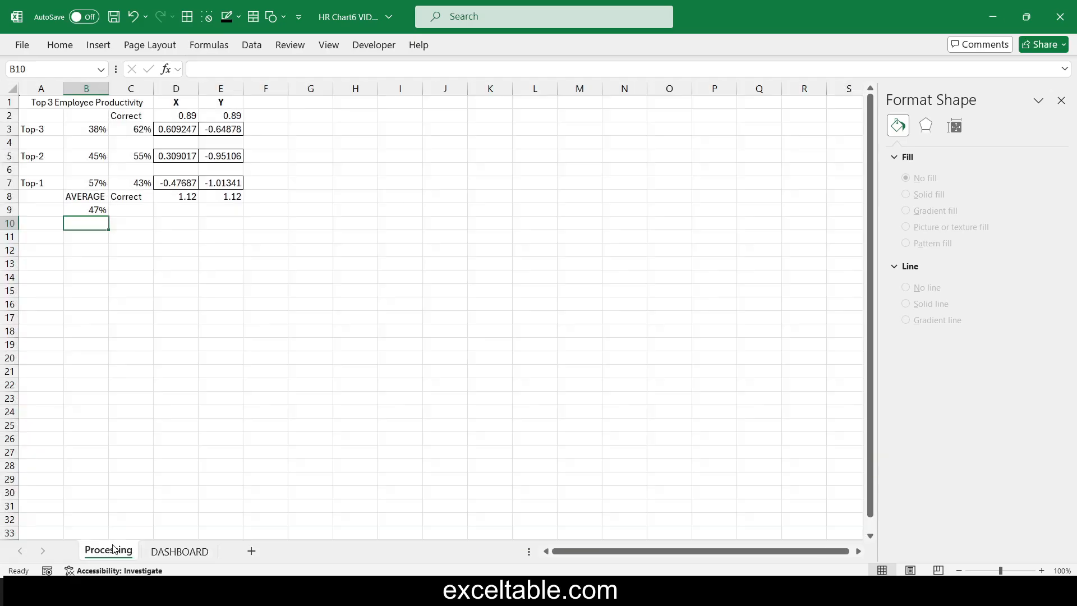
{"action": "left_click", "coordinate": [368, 116]}
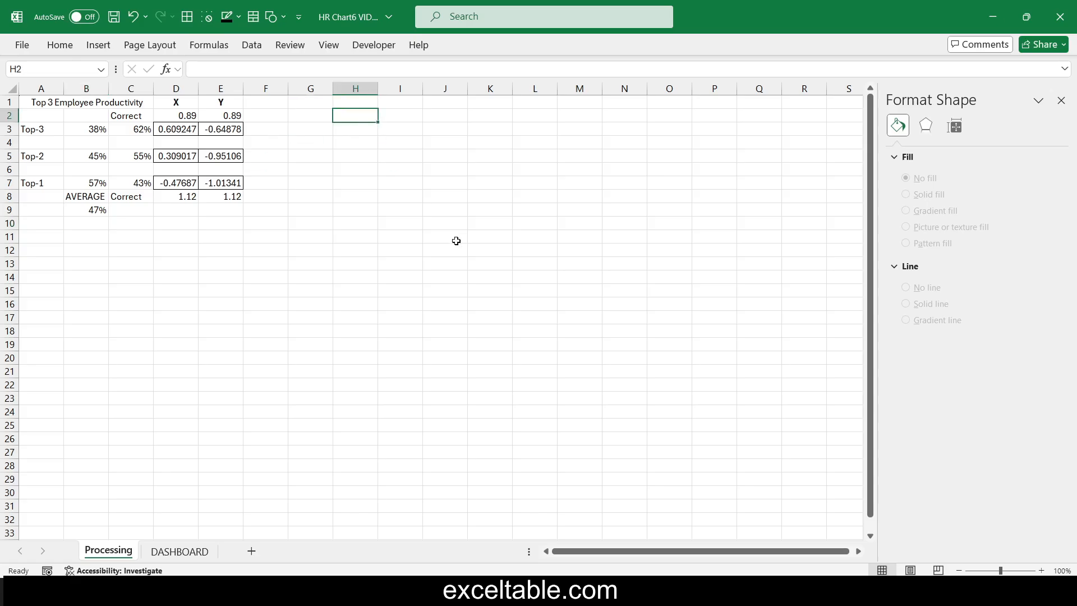
{"action": "type", "text": "SUNDAY"}
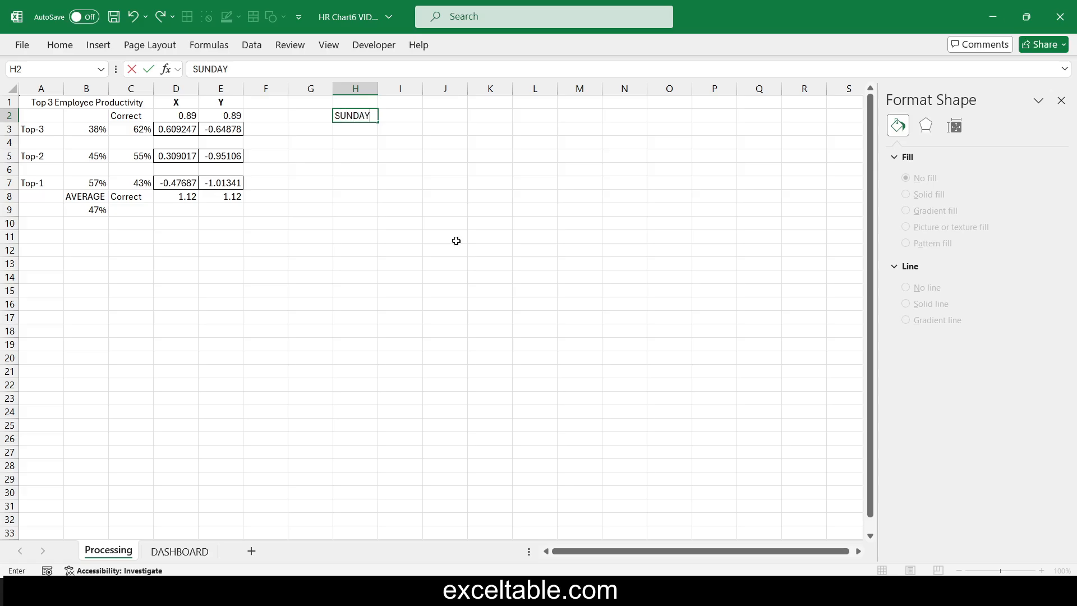
{"action": "key", "text": "Return"}
{"action": "key", "text": "Up"}
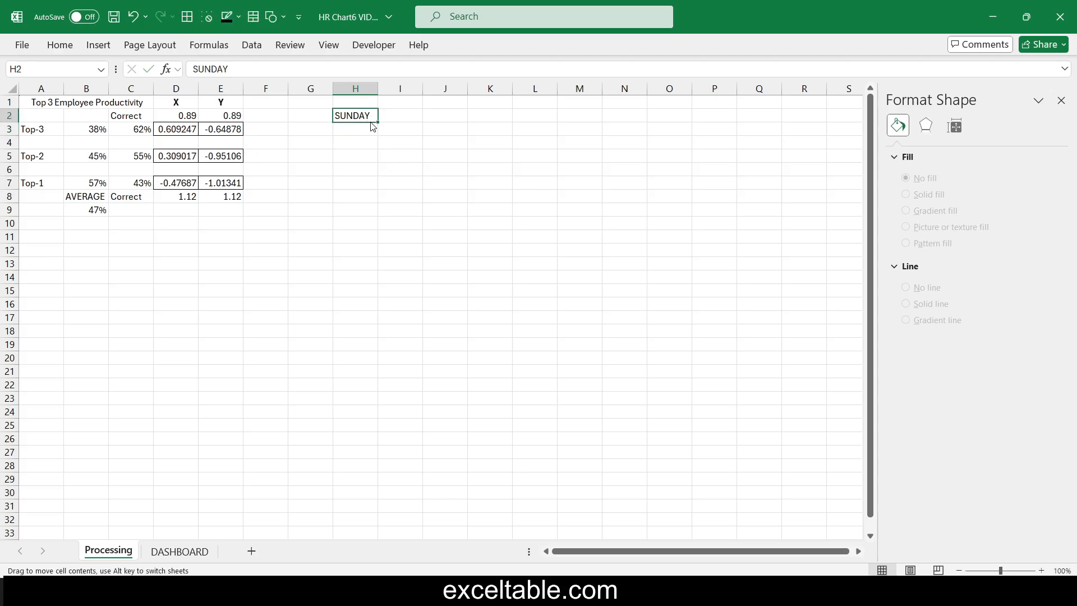
{"action": "left_click_drag", "start_coordinate": [377, 122], "coordinate": [380, 205]}
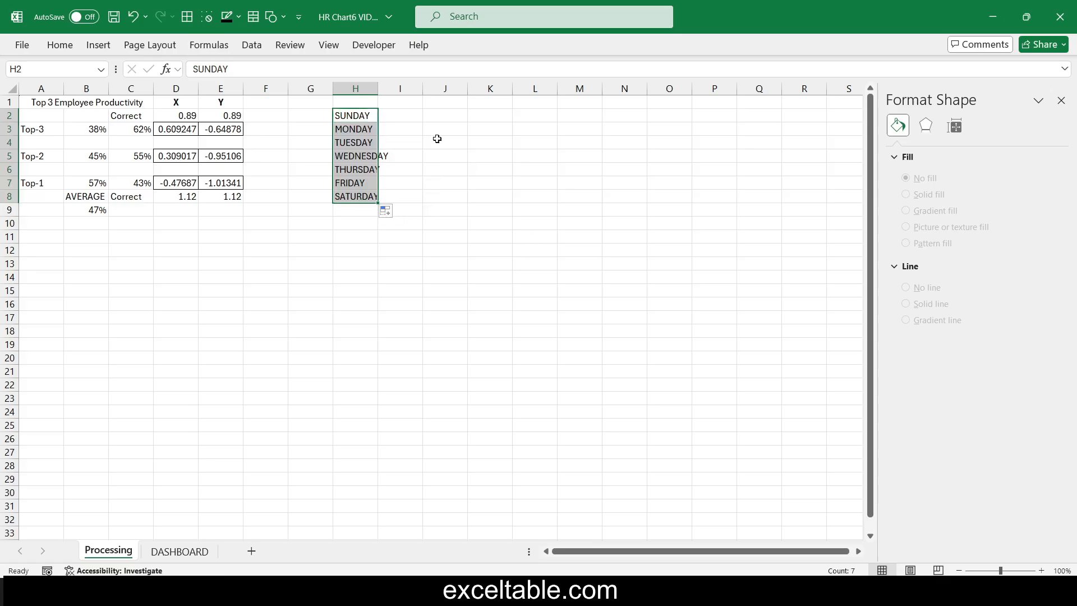
Enter the header Day in cell H1 and autofit the width of column H.
{"action": "left_click", "coordinate": [359, 101]}
{"action": "type", "text": "Day"}
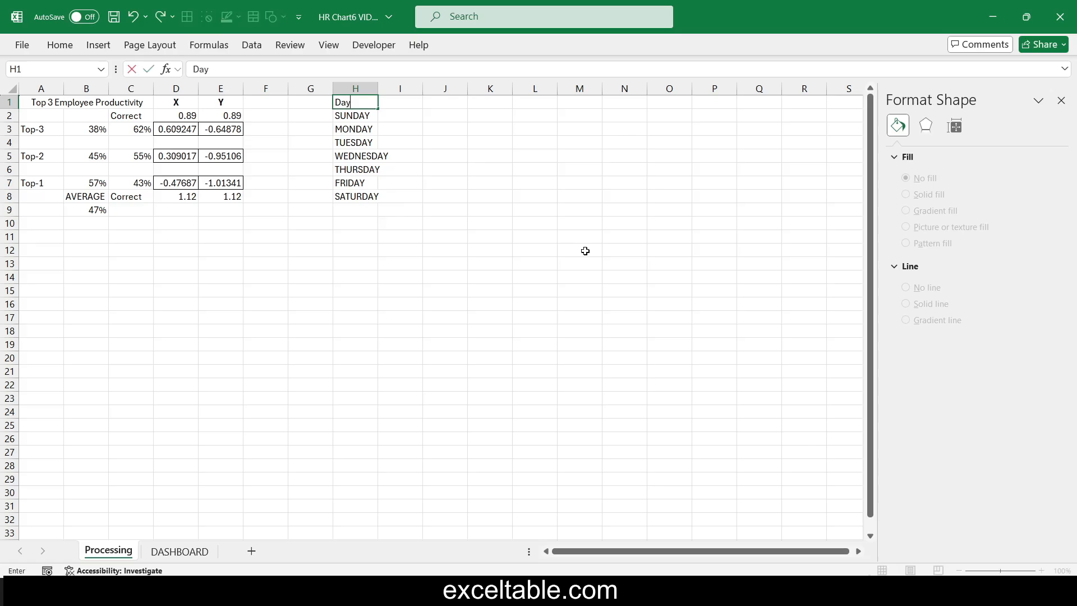
{"action": "key", "text": "Return"}
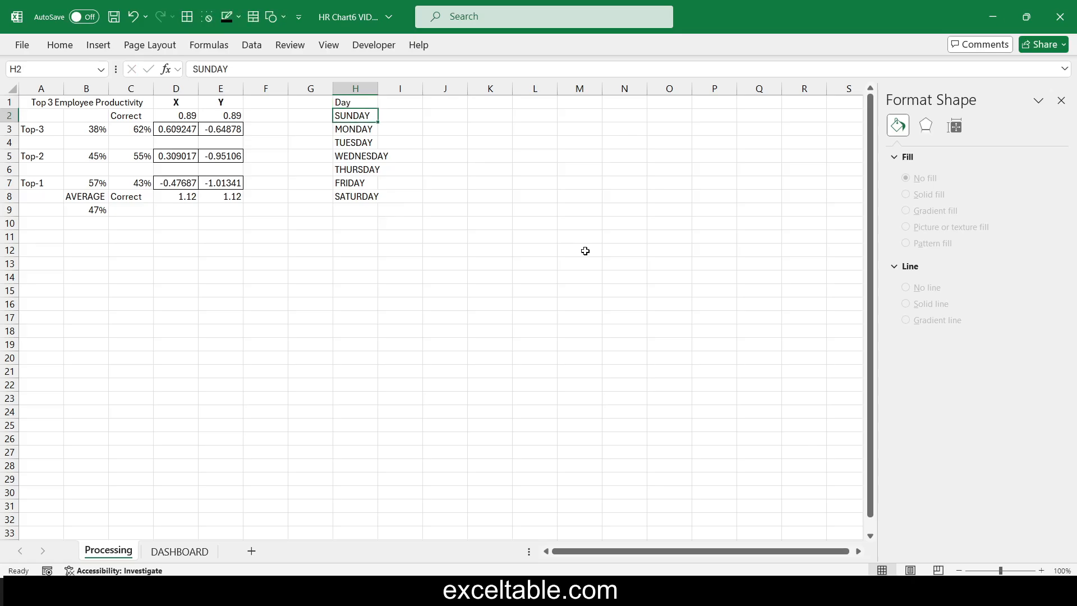
{"action": "double_click", "coordinate": [377, 84]}
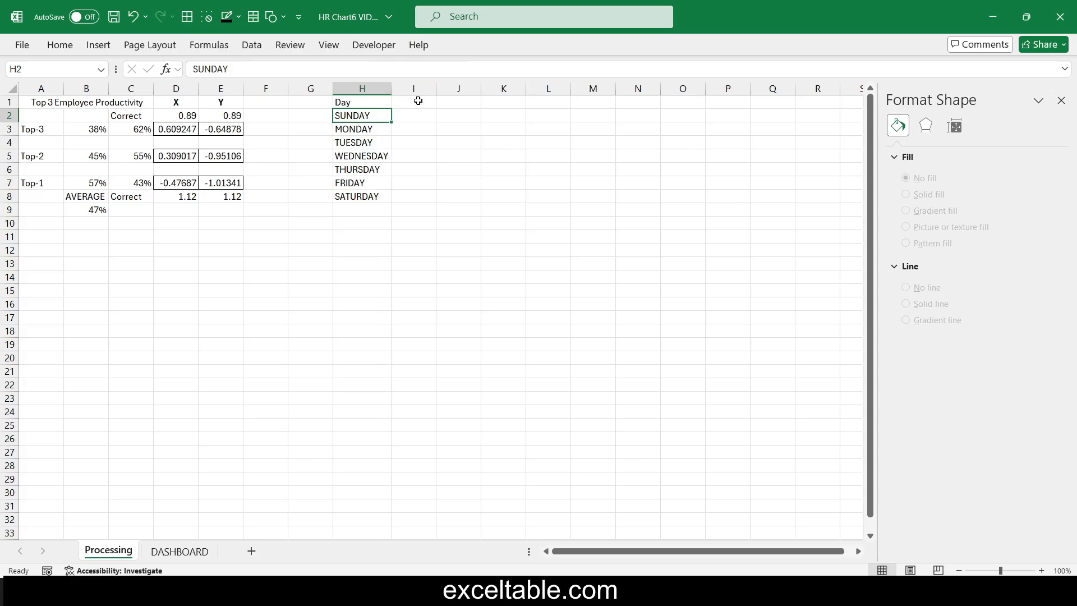
Enter the header Top-1 in cell I1 and fill the series across to Top-3 in K1.
{"action": "left_click", "coordinate": [418, 102]}
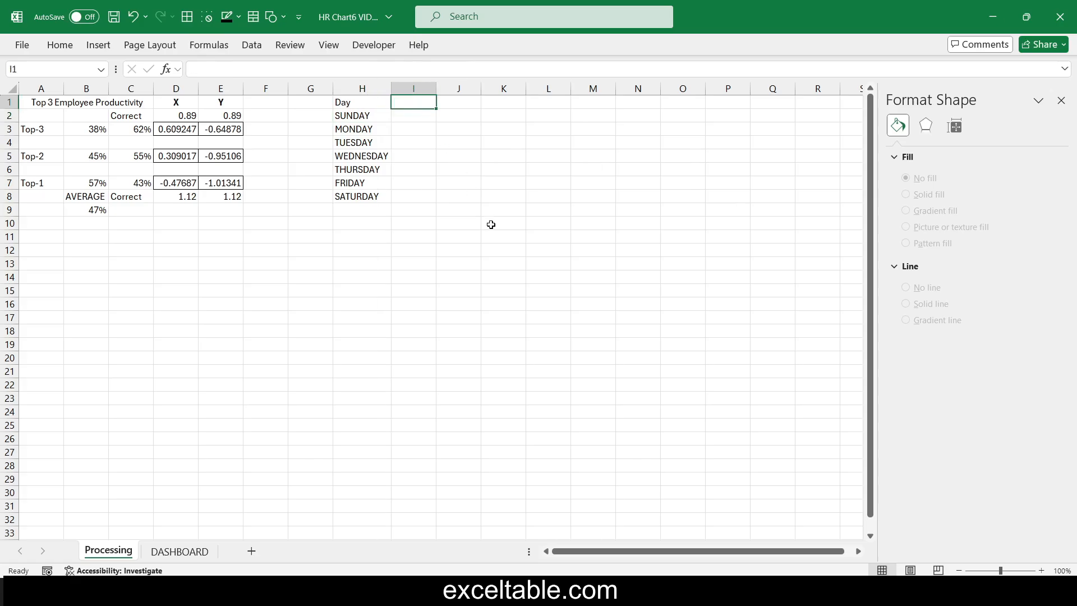
{"action": "type", "text": "Top-1"}
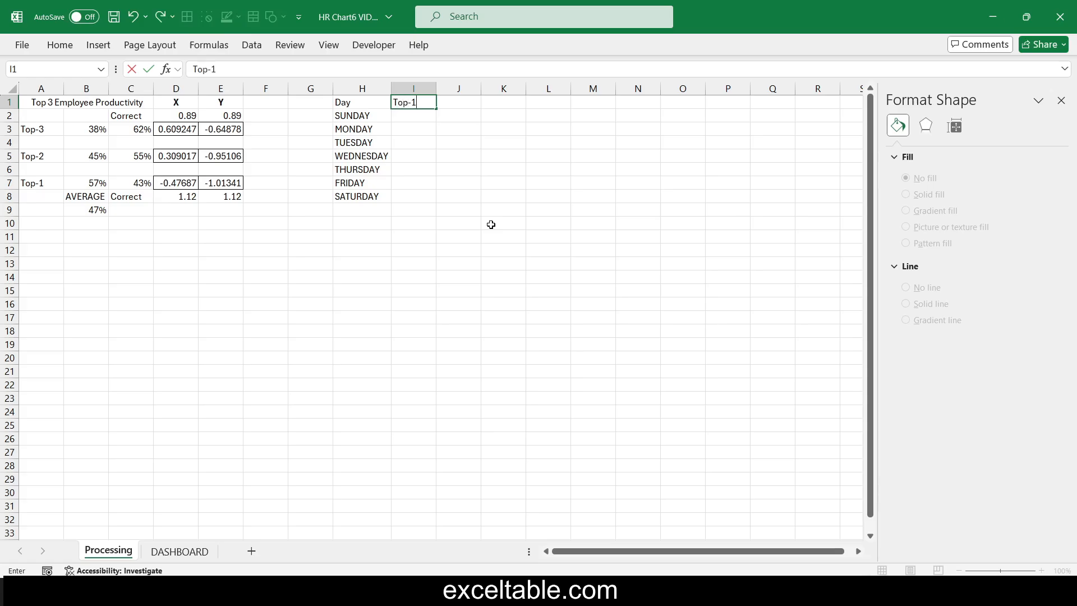
{"action": "key", "text": "ctrl+Return"}
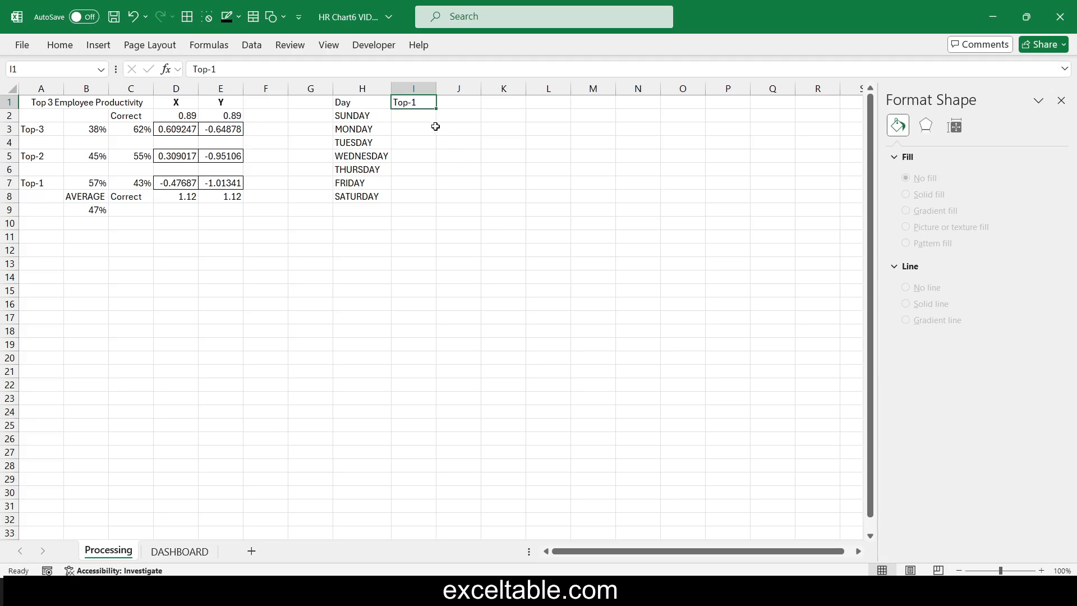
{"action": "left_click_drag", "start_coordinate": [438, 106], "coordinate": [513, 105]}
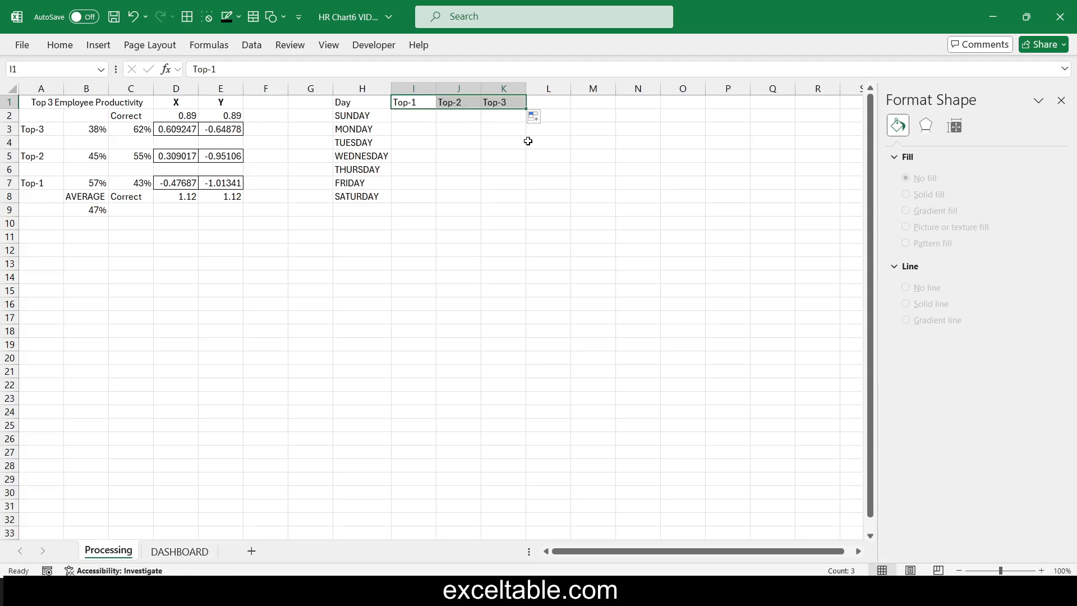
Make the header cells H1:K1 bold and center their text.
{"action": "left_click_drag", "start_coordinate": [361, 104], "coordinate": [494, 104]}
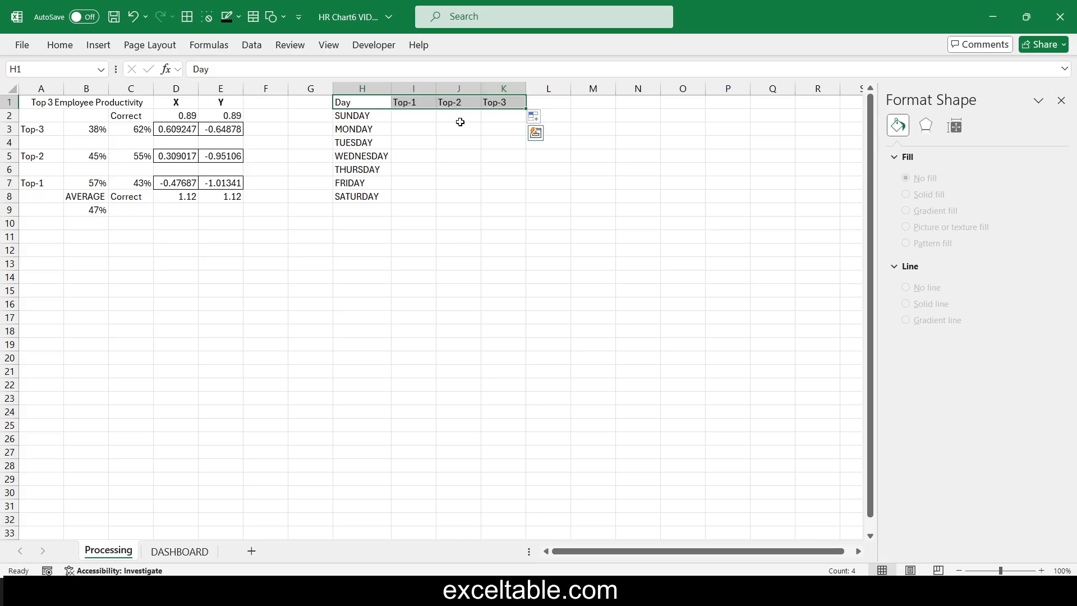
{"action": "double_click", "coordinate": [60, 45]}
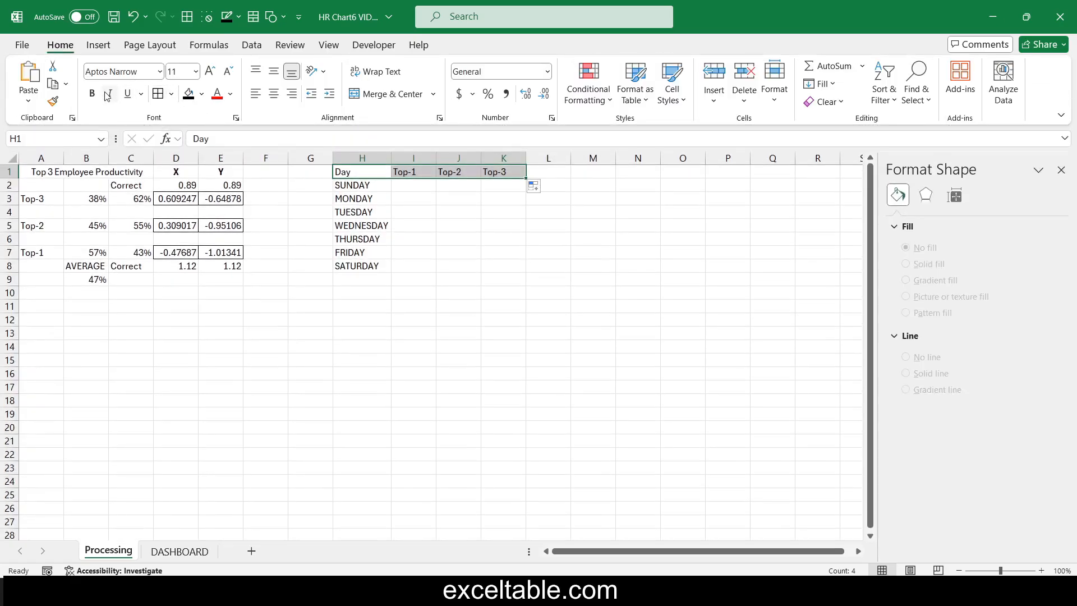
{"action": "left_click", "coordinate": [91, 93]}
{"action": "left_click", "coordinate": [273, 94]}
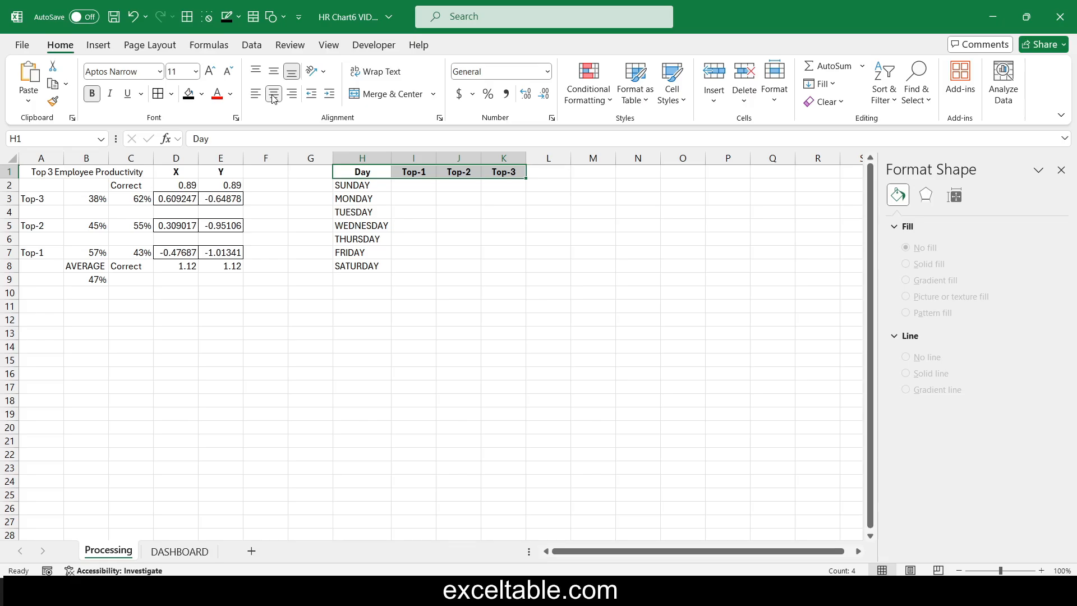
{"action": "left_click", "coordinate": [478, 212]}
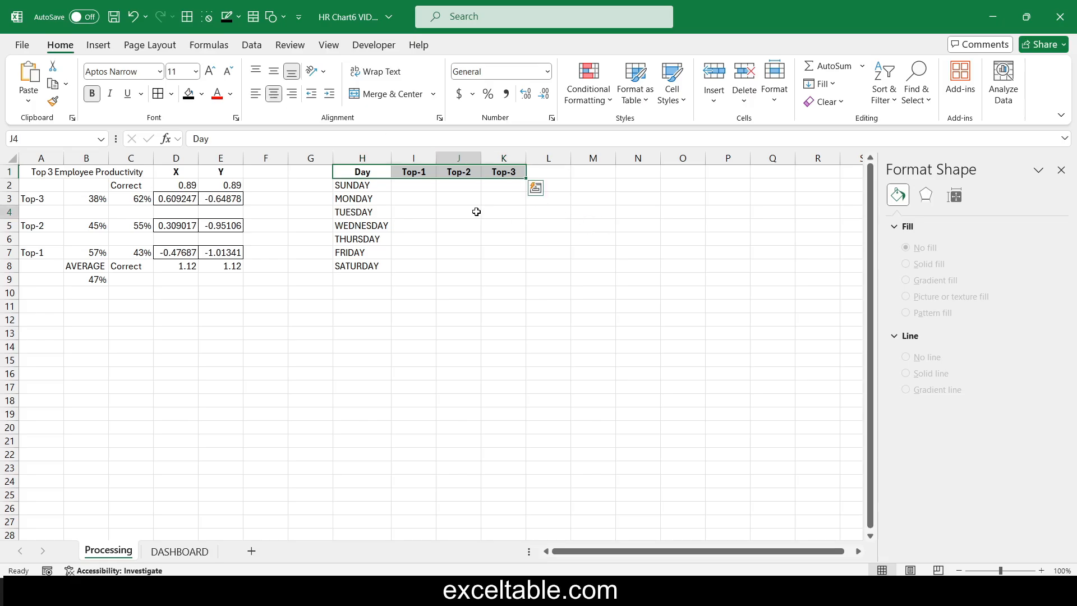
Enter =RANDBETWEEN(10,90)/100 in cell M2 and fill the formula across the range M2:O8.
{"action": "left_click", "coordinate": [582, 186]}
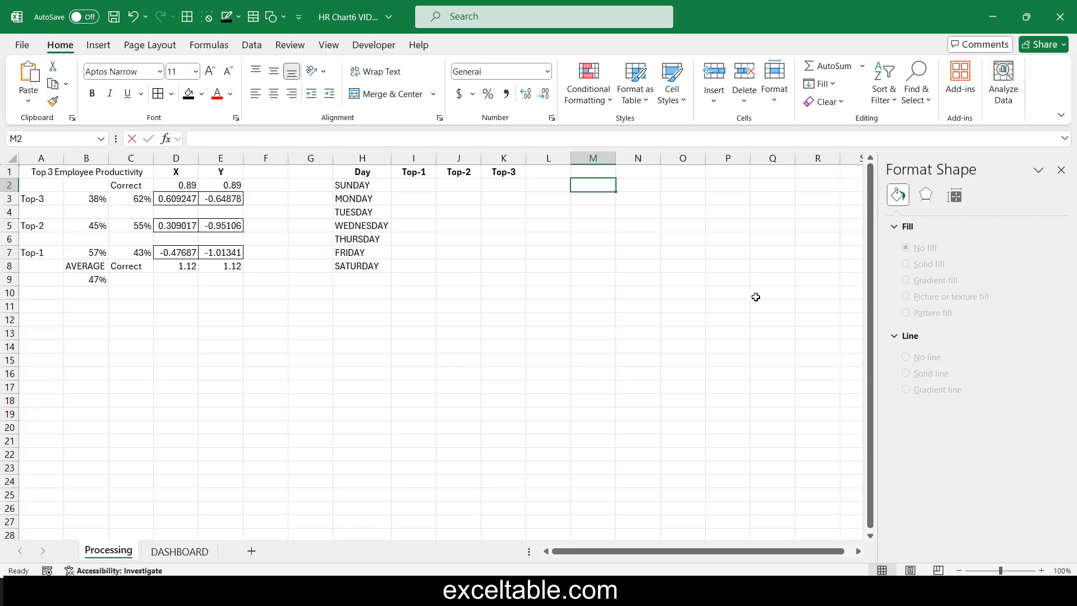
{"action": "type", "text": "=r"}
{"action": "key", "text": "Down"}
{"action": "key", "text": "Down"}
{"action": "key", "text": "Down"}
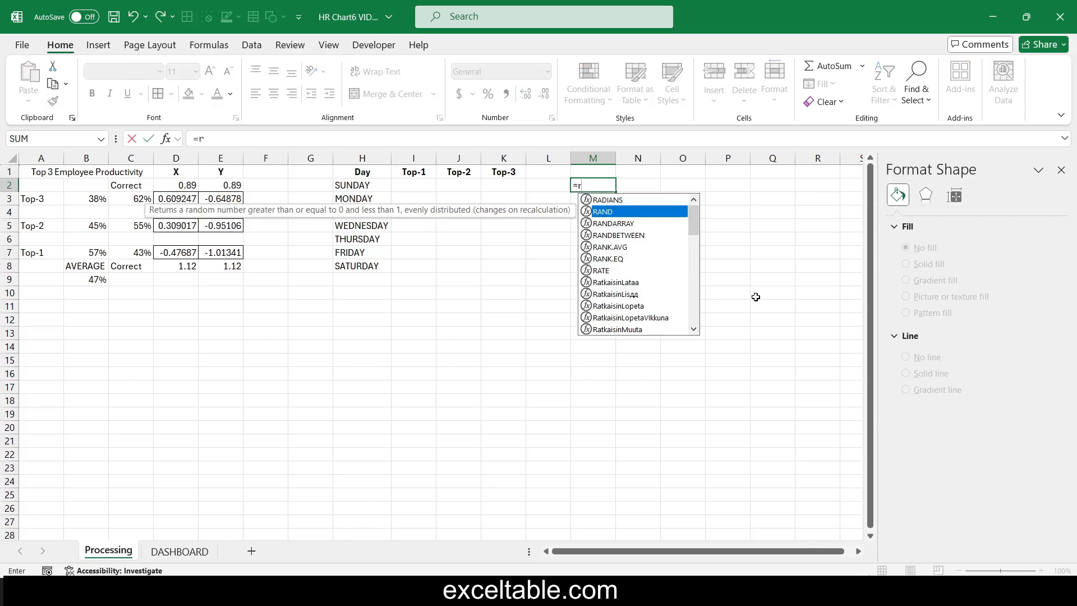
{"action": "key", "text": "Tab"}
{"action": "type", "text": "10"}
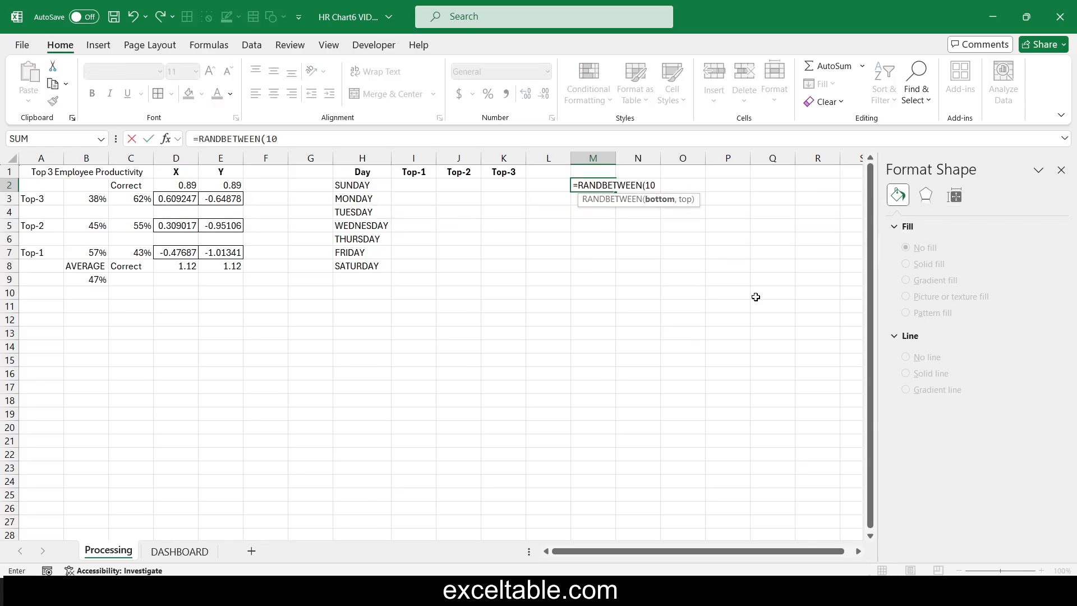
{"action": "type", "text": ",90)/100"}
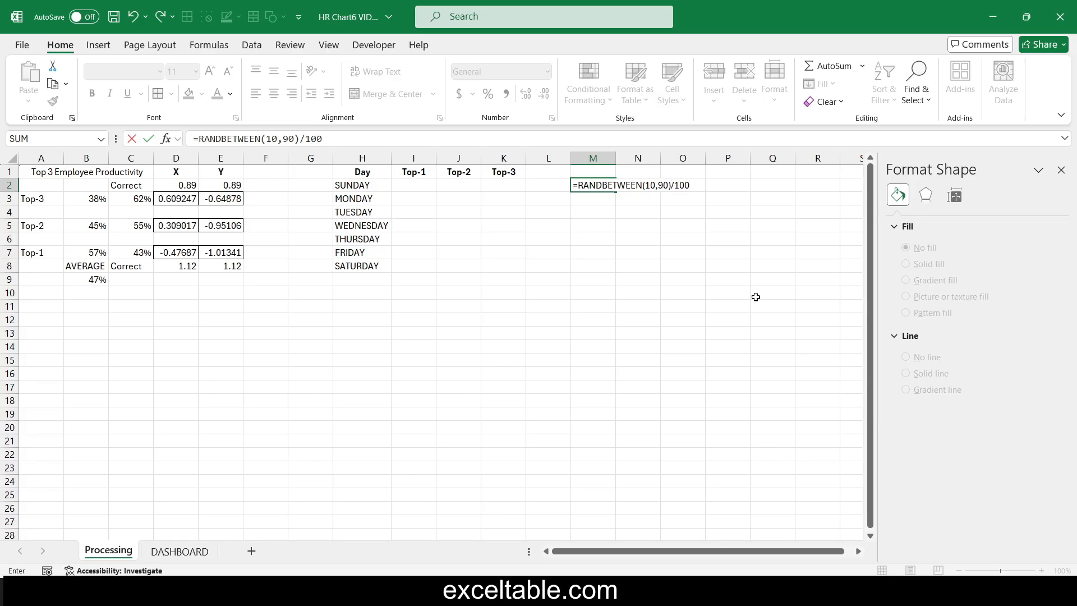
{"action": "key", "text": "ctrl+Return"}
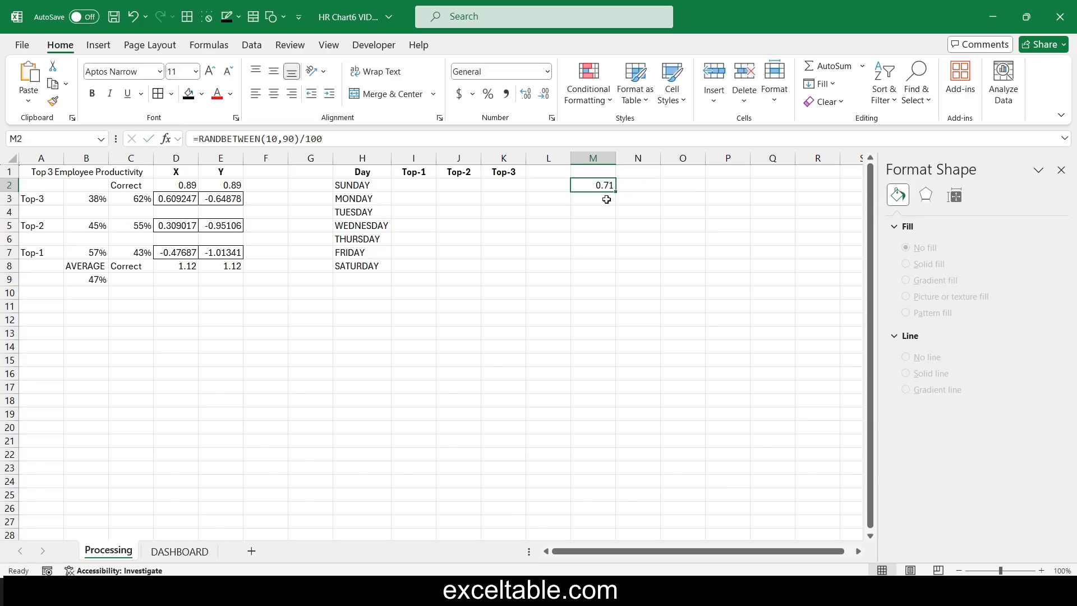
{"action": "left_click_drag", "start_coordinate": [617, 193], "coordinate": [701, 276]}
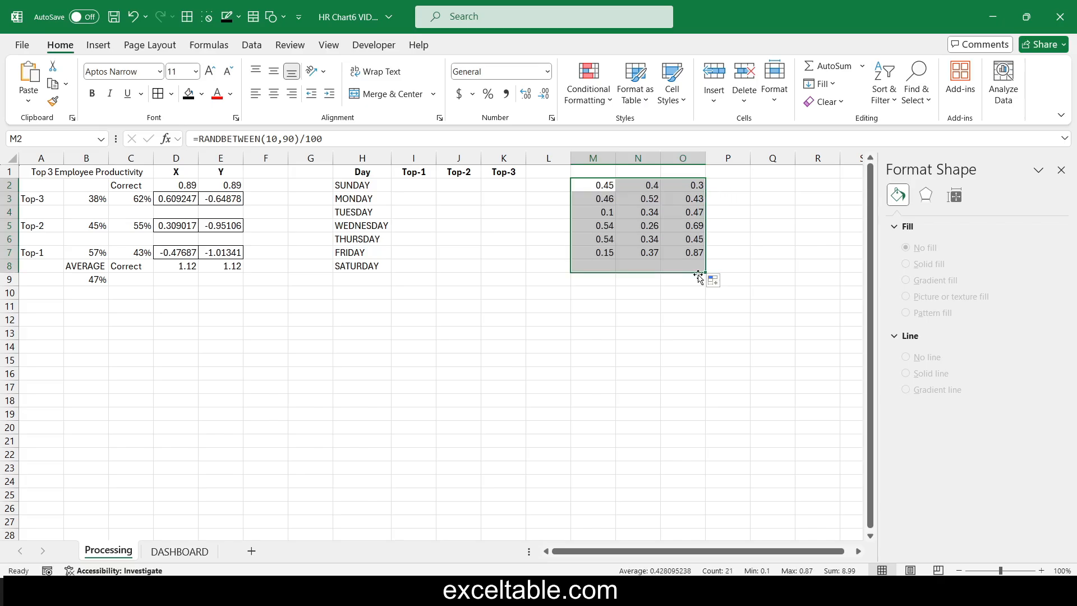
Replace the random-number formulas in M2:O8 with their static values.
{"action": "right_click", "coordinate": [613, 223]}
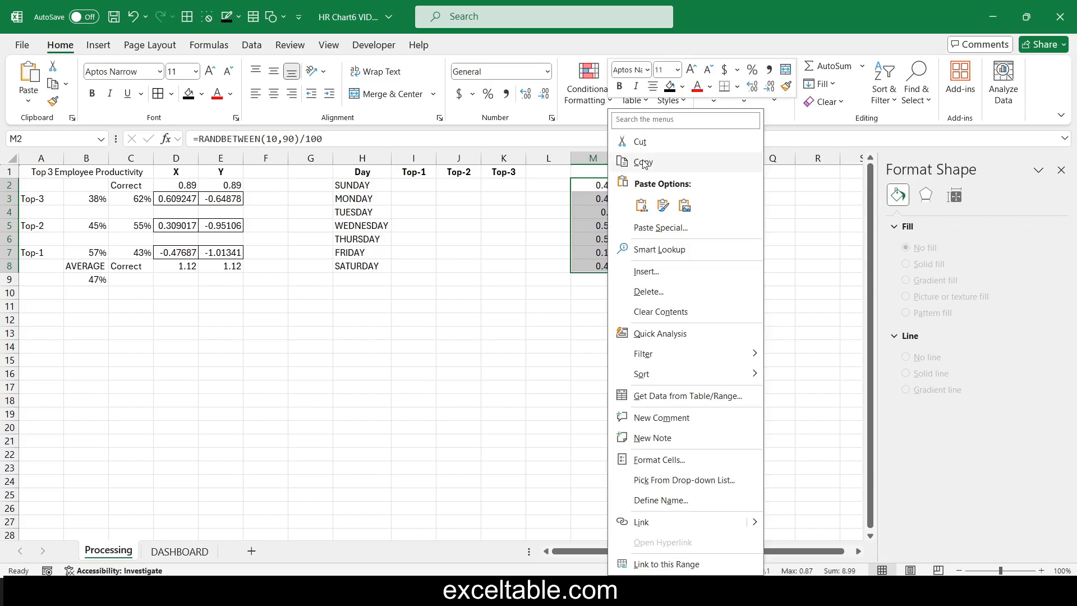
{"action": "left_click", "coordinate": [642, 162]}
{"action": "right_click", "coordinate": [593, 205]}
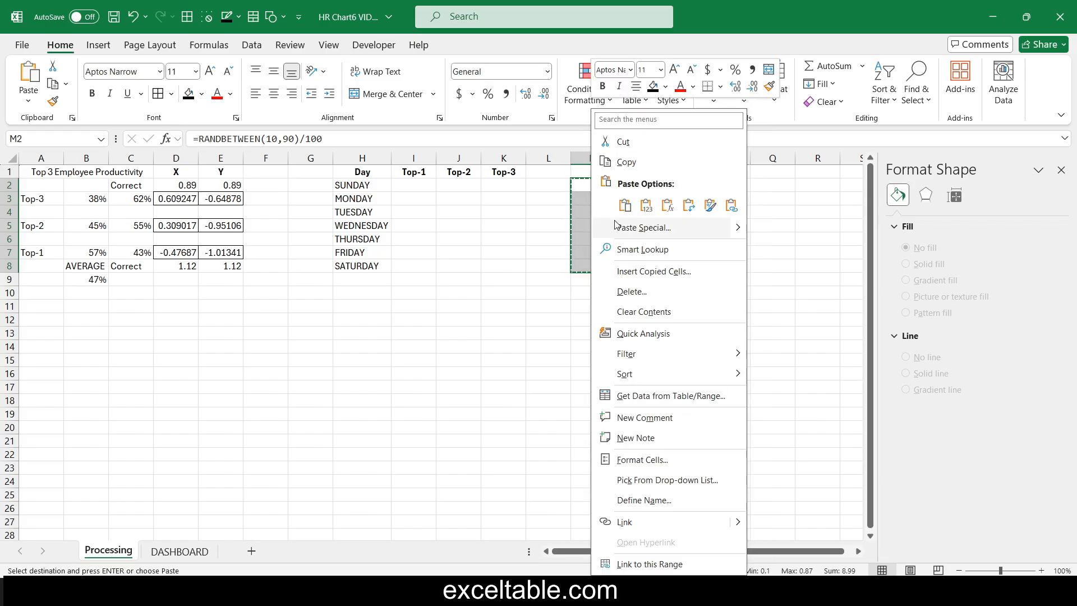
{"action": "left_click", "coordinate": [626, 228]}
{"action": "left_click", "coordinate": [499, 199]}
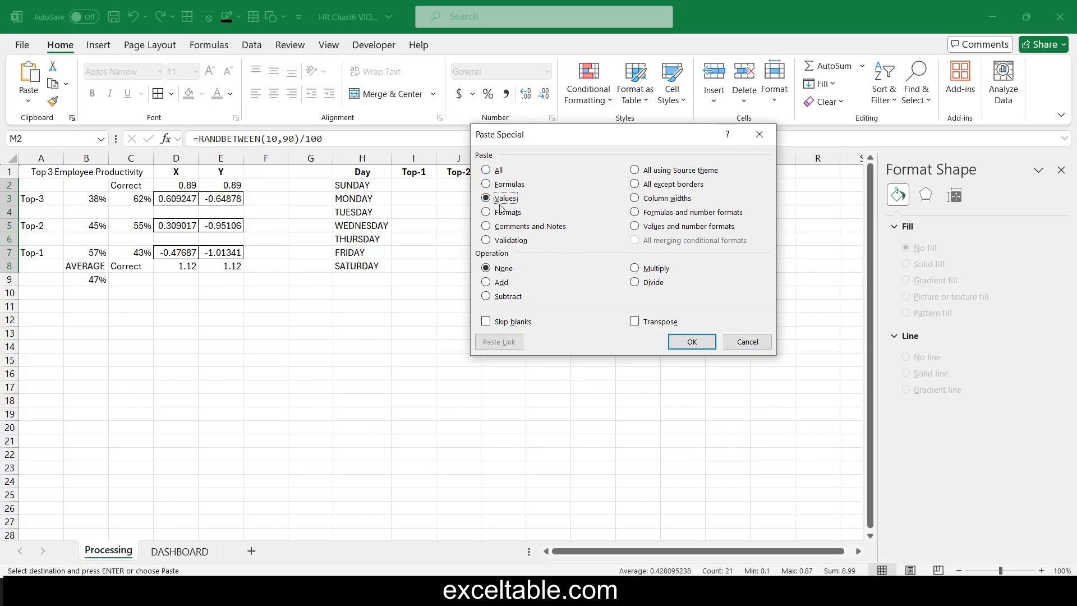
{"action": "left_click", "coordinate": [685, 341]}
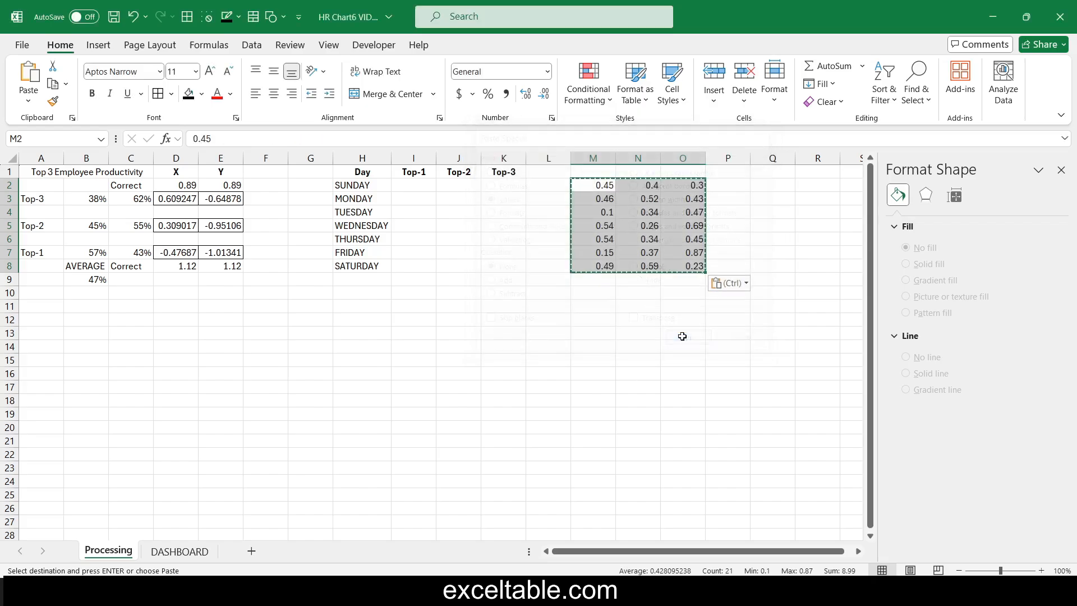
Sort M2:M8 in ascending order, continuing with the current selection only.
{"action": "left_click", "coordinate": [597, 186]}
{"action": "left_click_drag", "start_coordinate": [597, 186], "coordinate": [598, 263]}
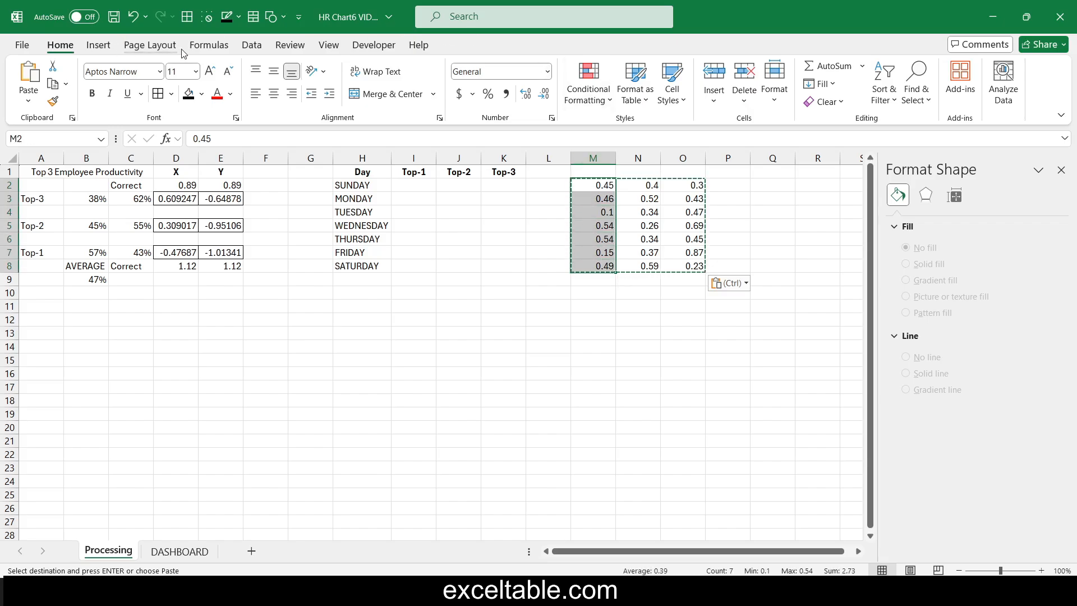
{"action": "left_click", "coordinate": [257, 46]}
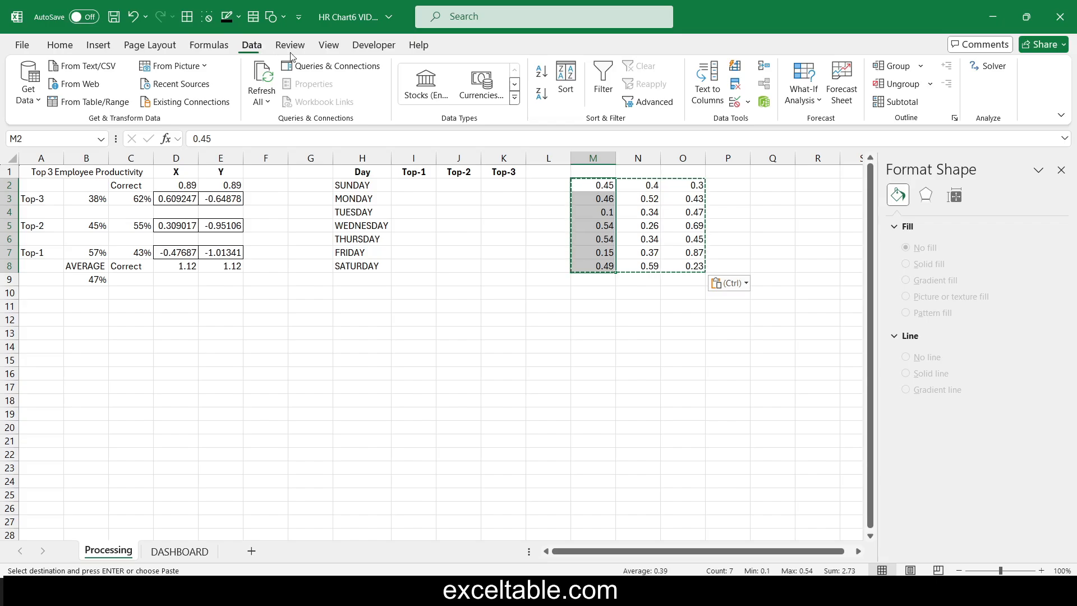
{"action": "left_click", "coordinate": [542, 73]}
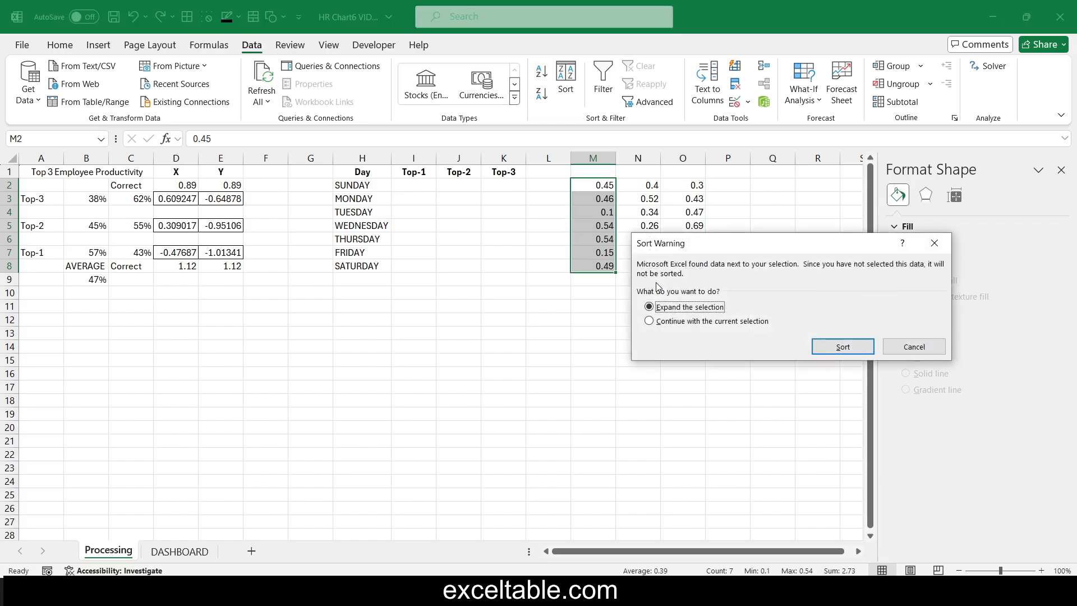
{"action": "left_click", "coordinate": [736, 323]}
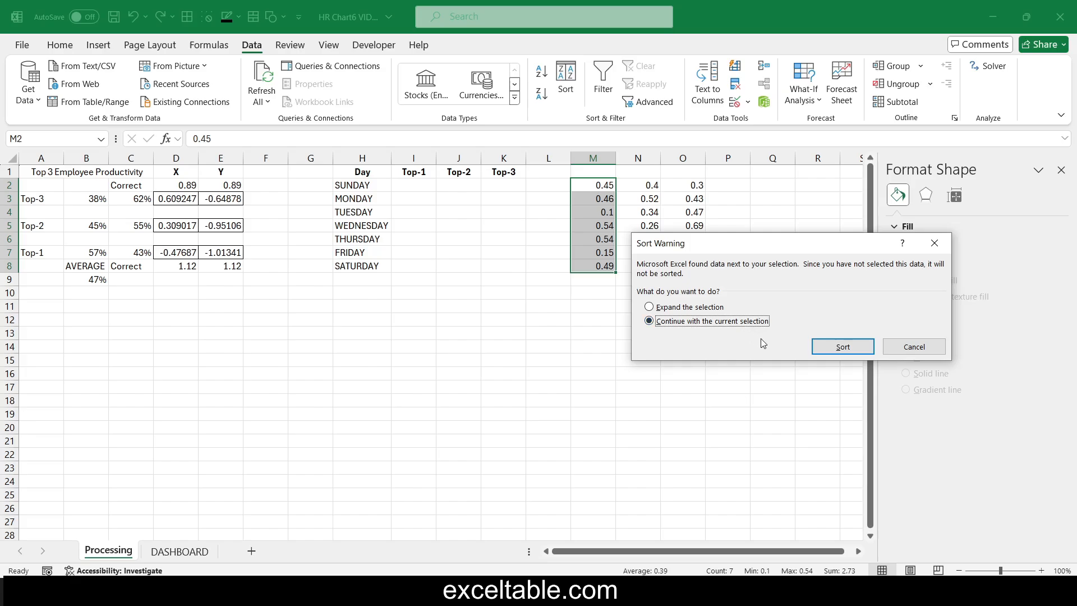
{"action": "left_click", "coordinate": [838, 346]}
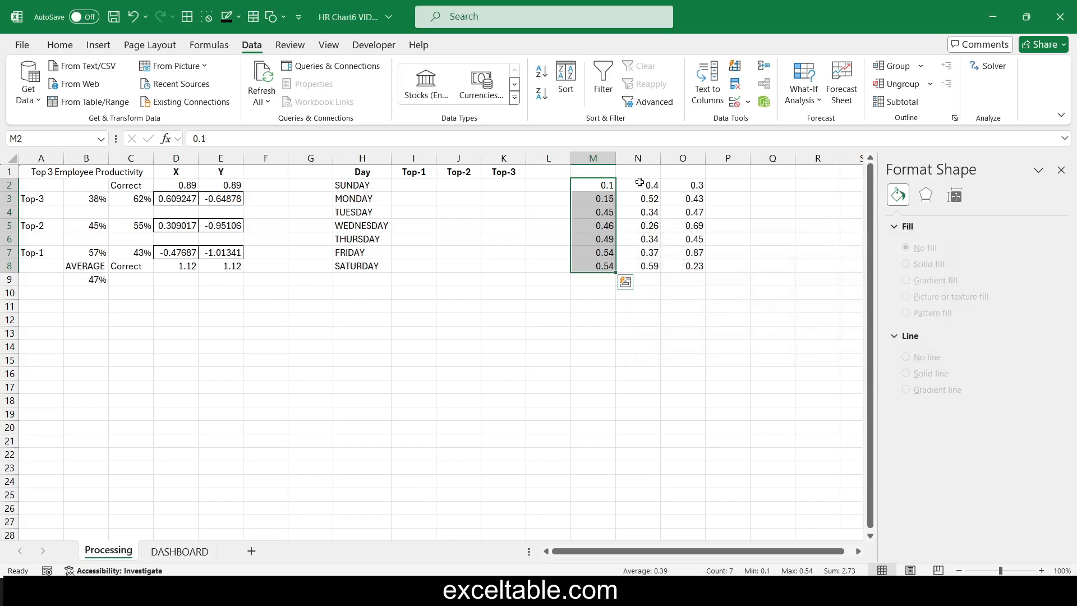
Sort N2:N8 and O2:O8 separately in ascending order, each with the current selection only.
{"action": "left_click_drag", "start_coordinate": [640, 182], "coordinate": [648, 265]}
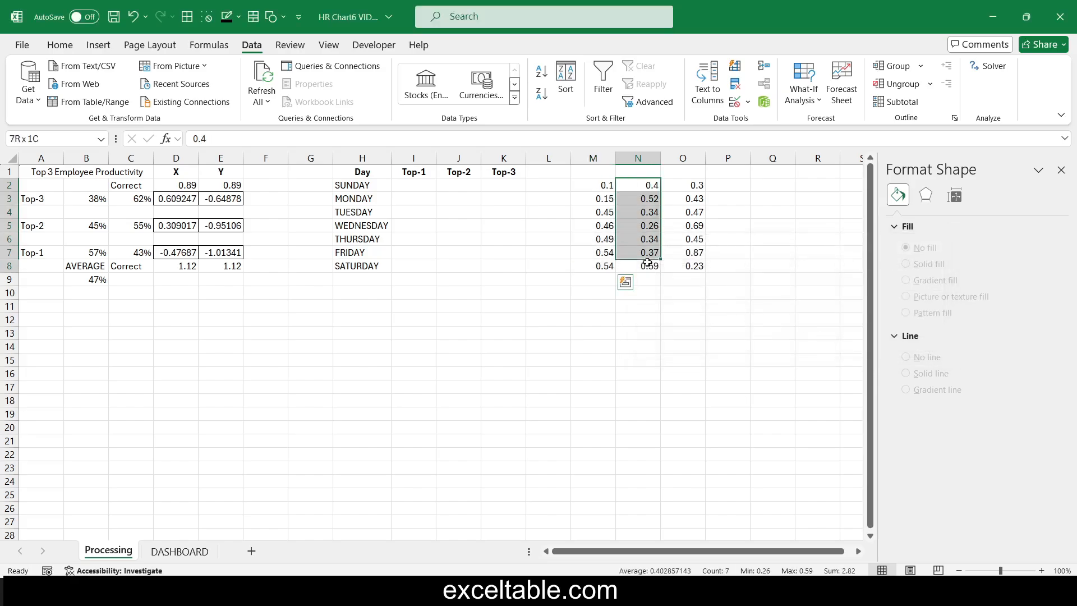
{"action": "left_click", "coordinate": [542, 74]}
{"action": "left_click", "coordinate": [724, 323]}
{"action": "left_click", "coordinate": [824, 343]}
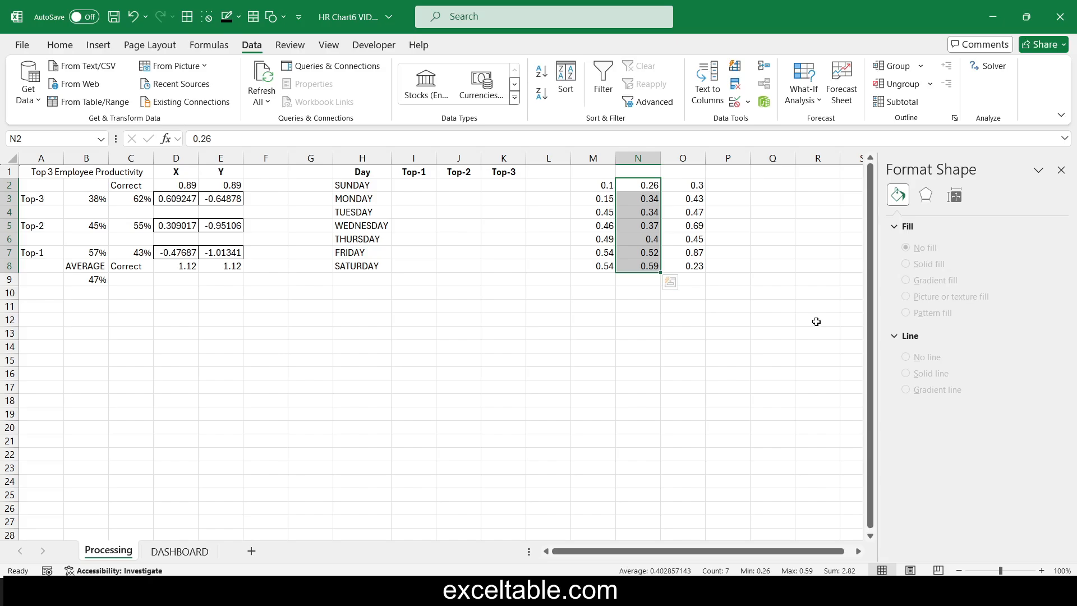
{"action": "left_click_drag", "start_coordinate": [686, 185], "coordinate": [698, 264]}
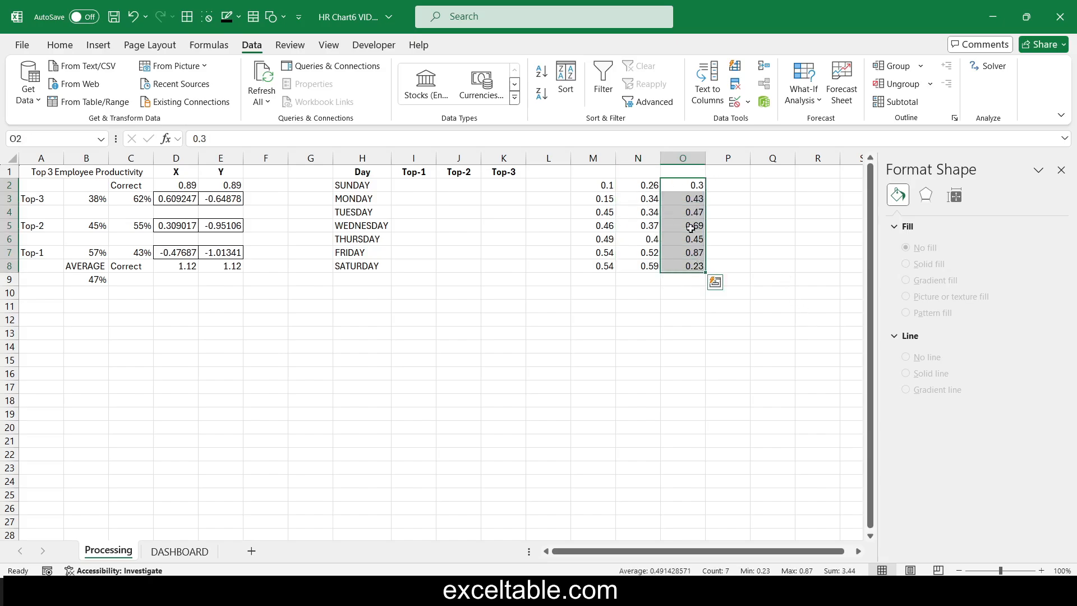
{"action": "left_click", "coordinate": [541, 73]}
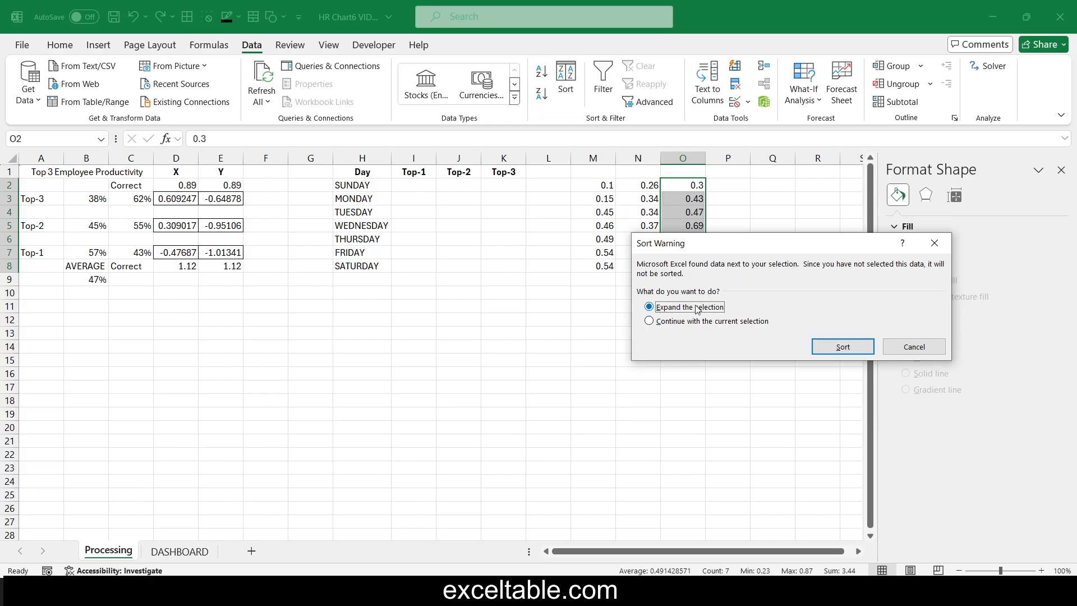
{"action": "left_click", "coordinate": [682, 323]}
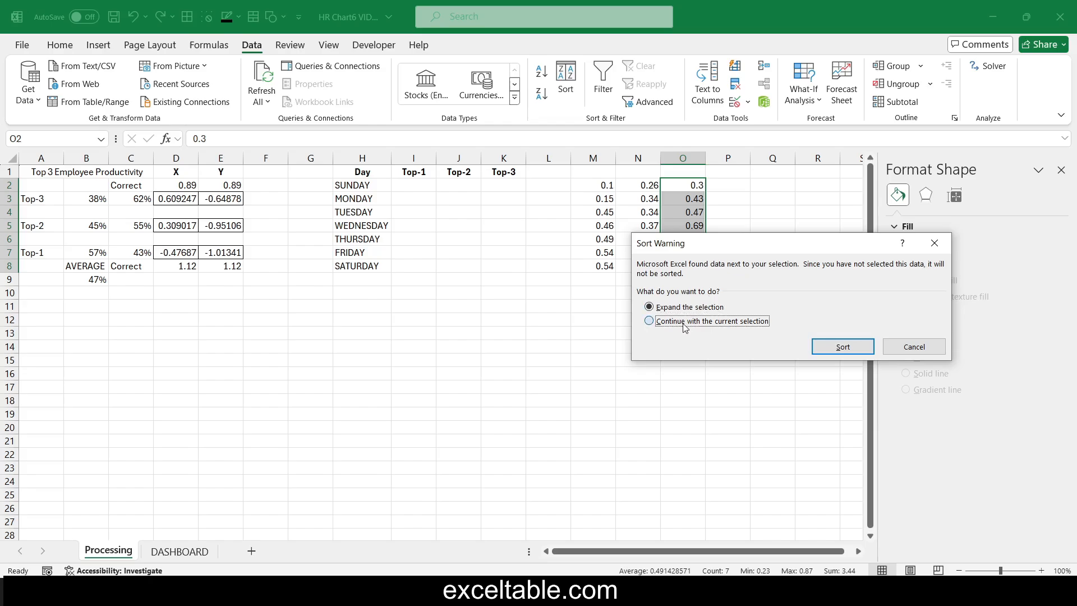
{"action": "left_click", "coordinate": [839, 347]}
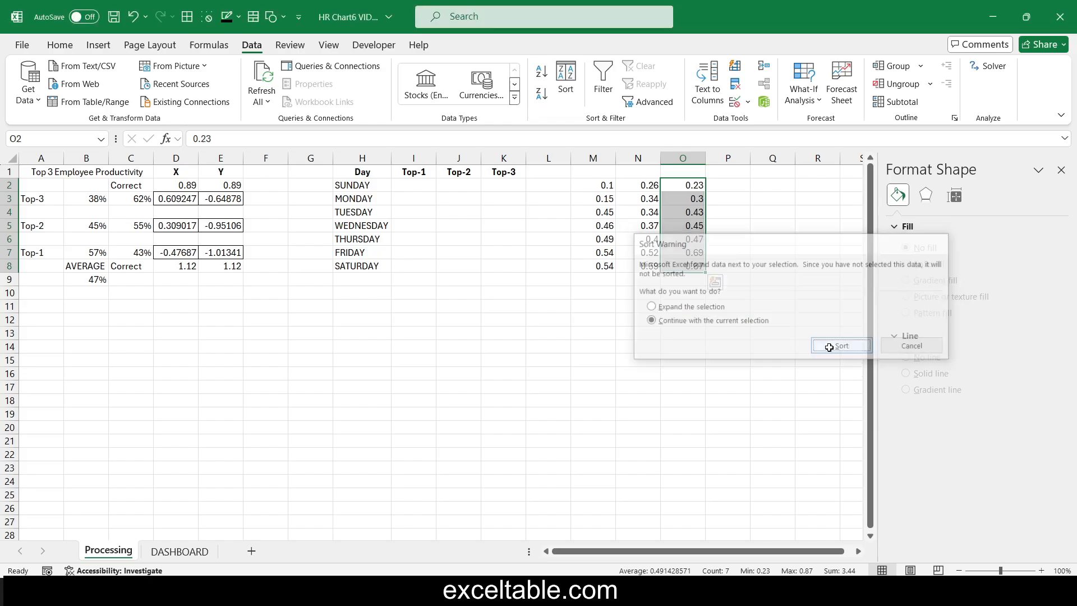
Sum M2:M8 in cell M9 and fill the total formula across to O9.
{"action": "left_click", "coordinate": [592, 283]}
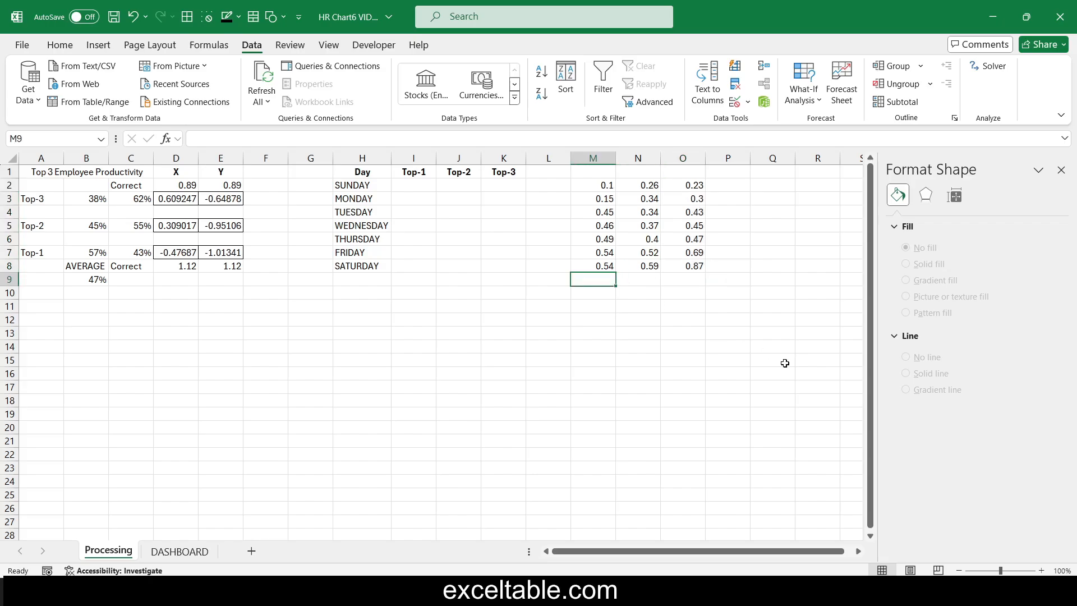
{"action": "key", "text": "alt+equal"}
{"action": "key", "text": "Return"}
{"action": "key", "text": "Up"}
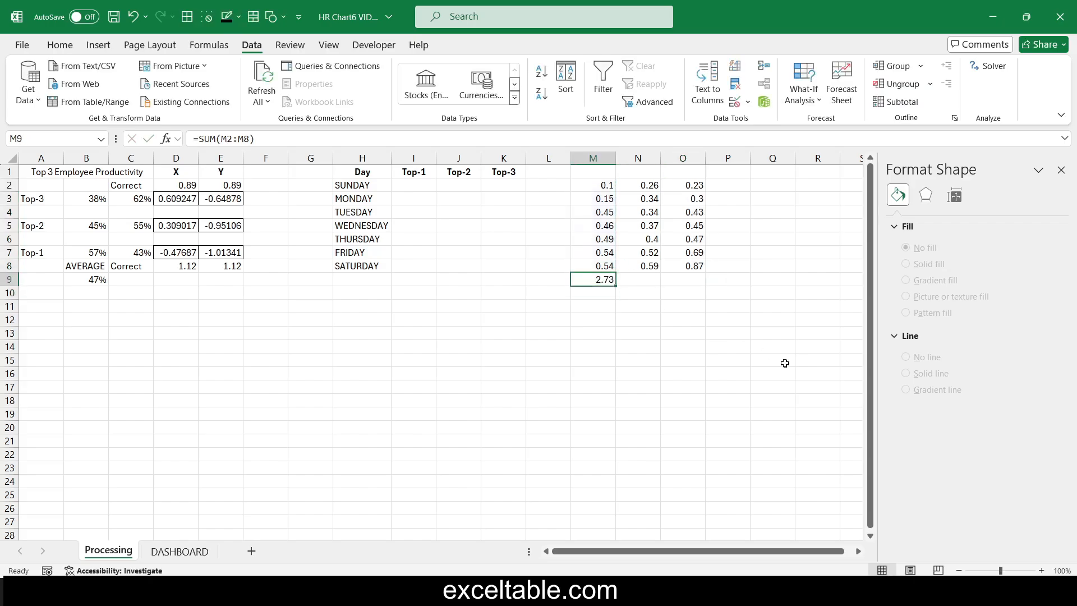
{"action": "left_click_drag", "start_coordinate": [618, 286], "coordinate": [696, 287]}
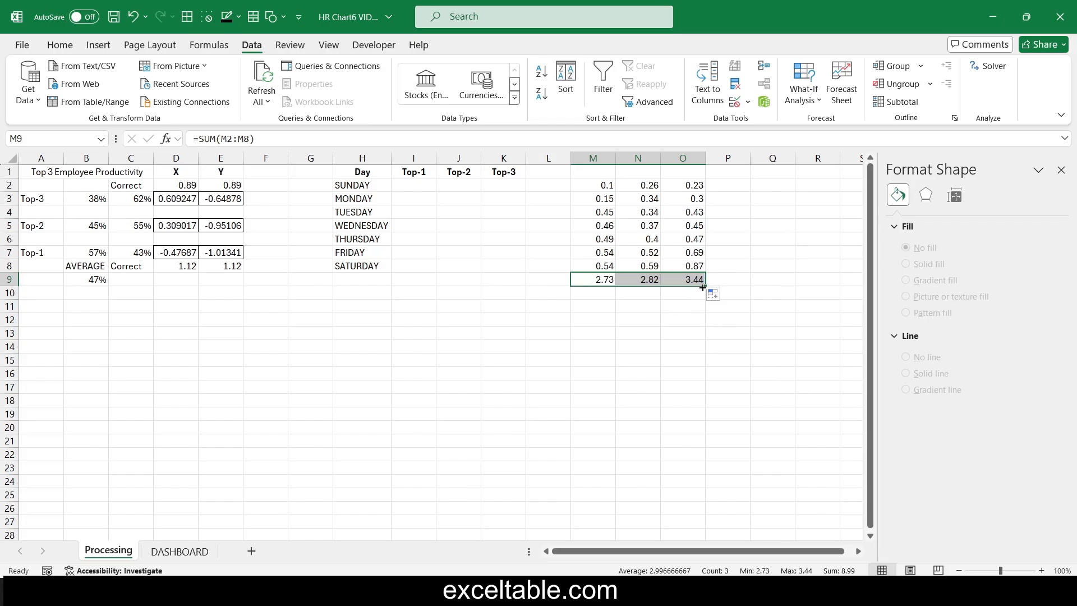
Copy O2:O8 into the Top-1 column from I2 and N2:N8 into the Top-2 column from J2.
{"action": "left_click_drag", "start_coordinate": [696, 187], "coordinate": [696, 269]}
{"action": "key", "text": "ctrl+c"}
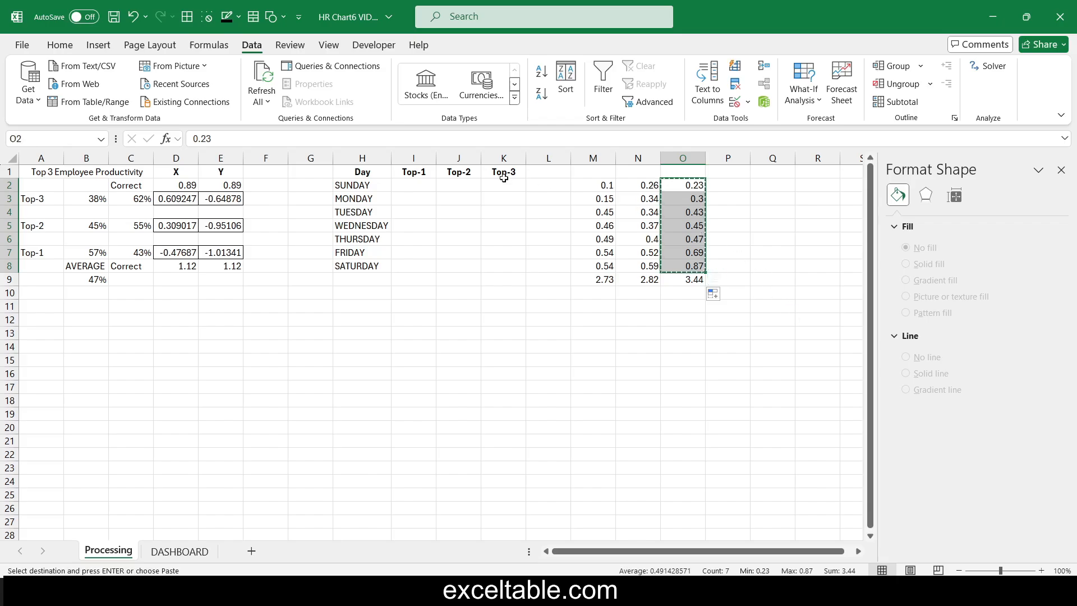
{"action": "left_click", "coordinate": [412, 185]}
{"action": "key", "text": "ctrl+v"}
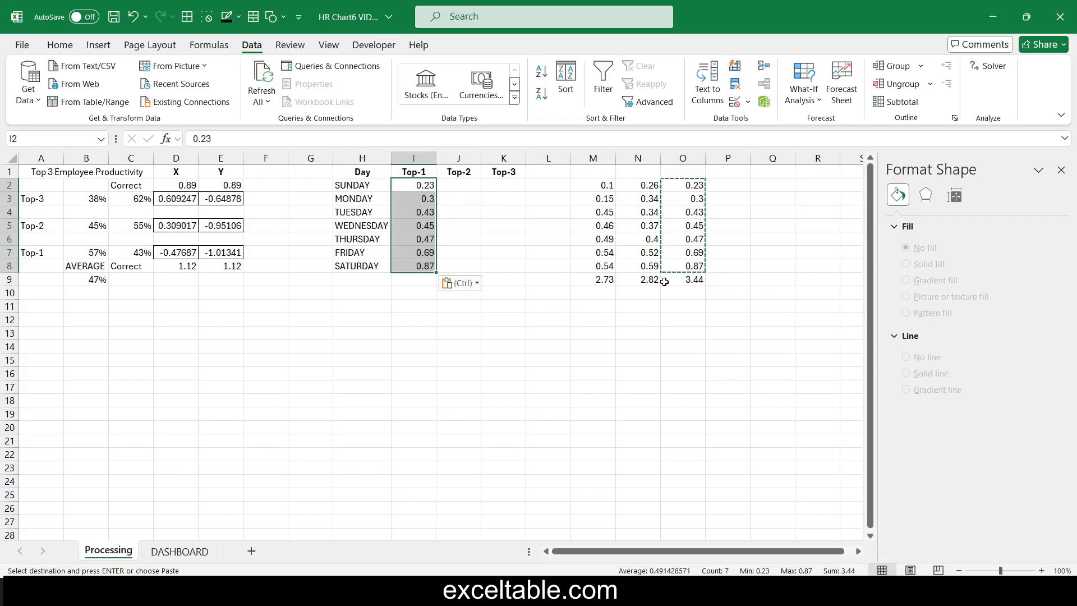
{"action": "left_click_drag", "start_coordinate": [643, 186], "coordinate": [645, 268]}
{"action": "key", "text": "ctrl+c"}
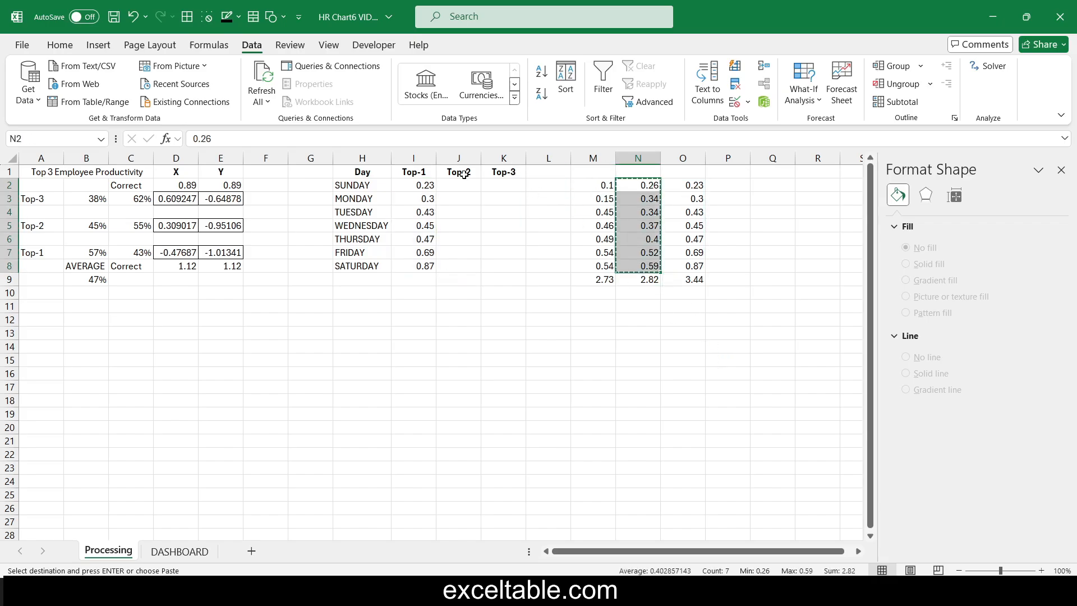
{"action": "left_click", "coordinate": [458, 186]}
{"action": "key", "text": "ctrl+v"}
Copy M2:M8 into the Top-3 column from K2 and clear the helper range M1:O13.
{"action": "left_click_drag", "start_coordinate": [601, 185], "coordinate": [603, 266]}
{"action": "key", "text": "ctrl+c"}
{"action": "left_click", "coordinate": [501, 184]}
{"action": "key", "text": "ctrl+v"}
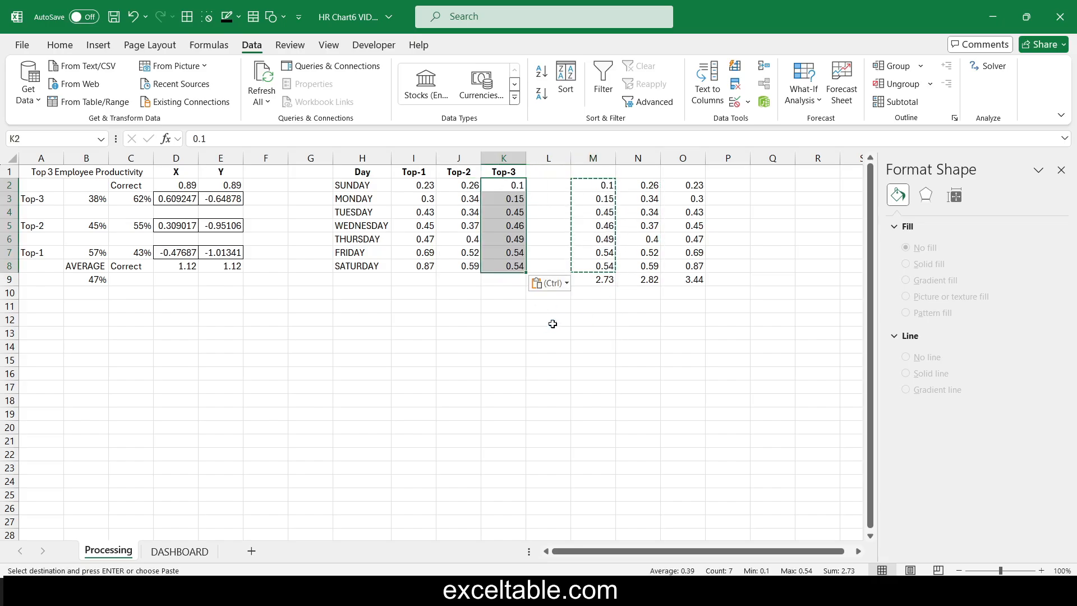
{"action": "left_click_drag", "start_coordinate": [573, 170], "coordinate": [701, 335]}
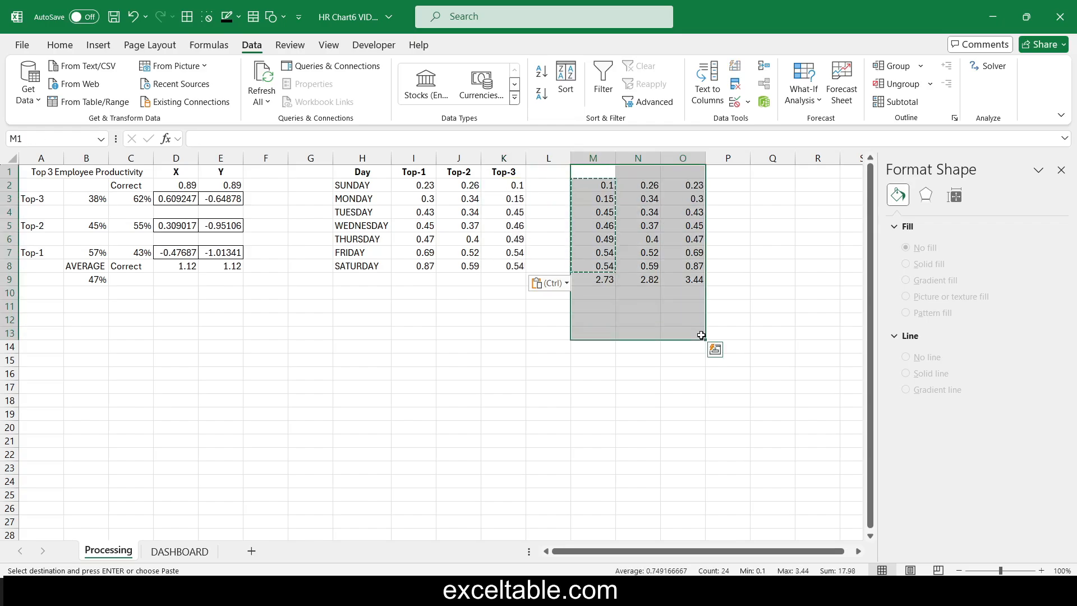
{"action": "key", "text": "Delete"}
Format the values in I2:K8 as percentages and center them.
{"action": "left_click_drag", "start_coordinate": [403, 186], "coordinate": [493, 264]}
{"action": "left_click", "coordinate": [60, 44]}
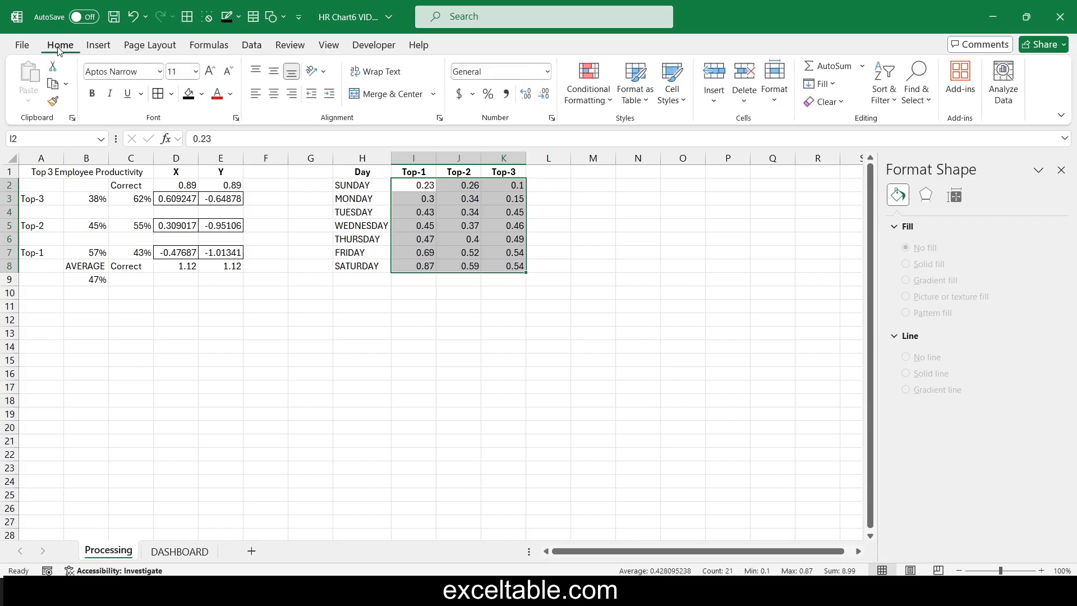
{"action": "left_click", "coordinate": [488, 93]}
{"action": "left_click", "coordinate": [460, 94]}
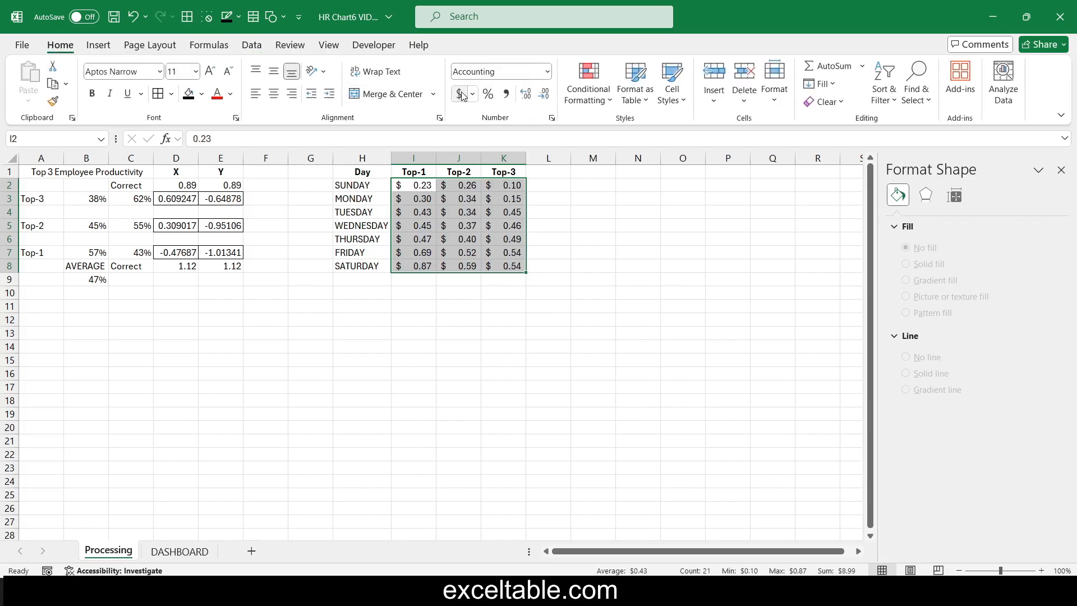
{"action": "key", "text": "ctrl+z"}
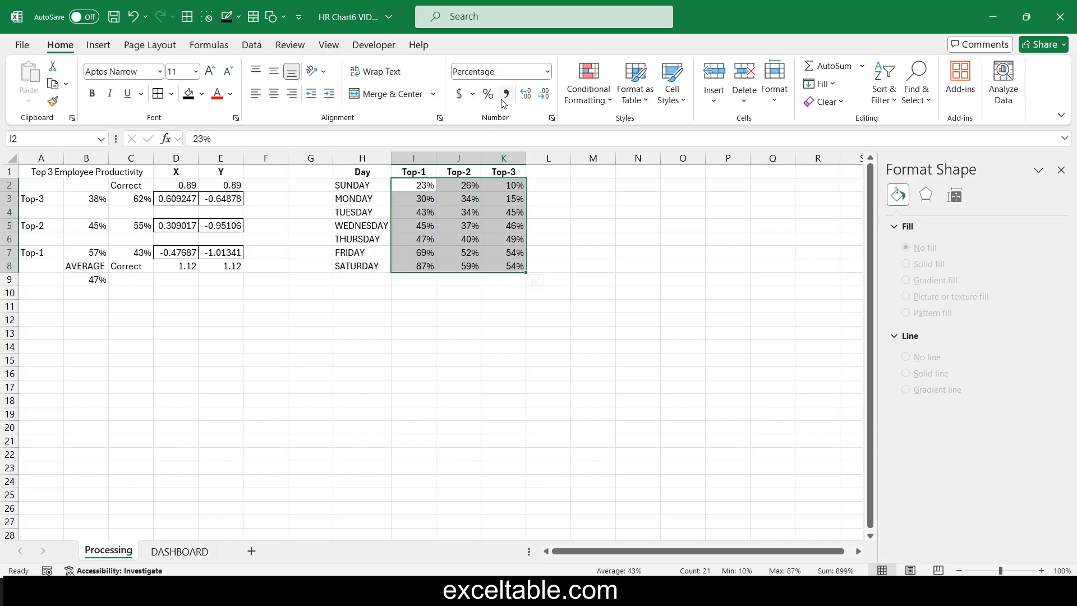
{"action": "left_click", "coordinate": [275, 94]}
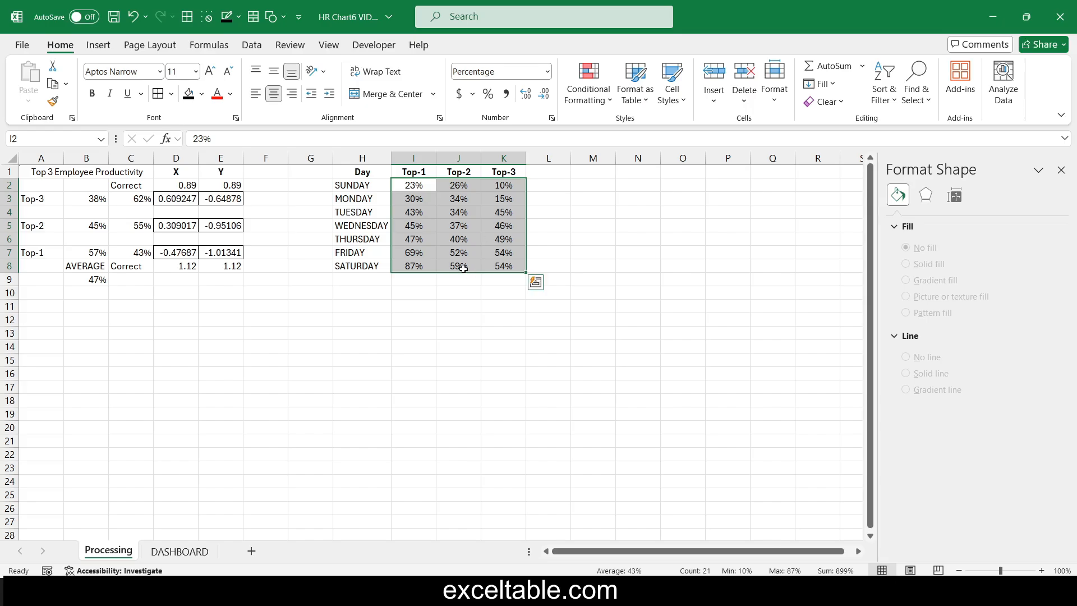
Insert a PivotTable from the range H1:K8 on the existing Processing worksheet at cell A12.
{"action": "left_click", "coordinate": [40, 317]}
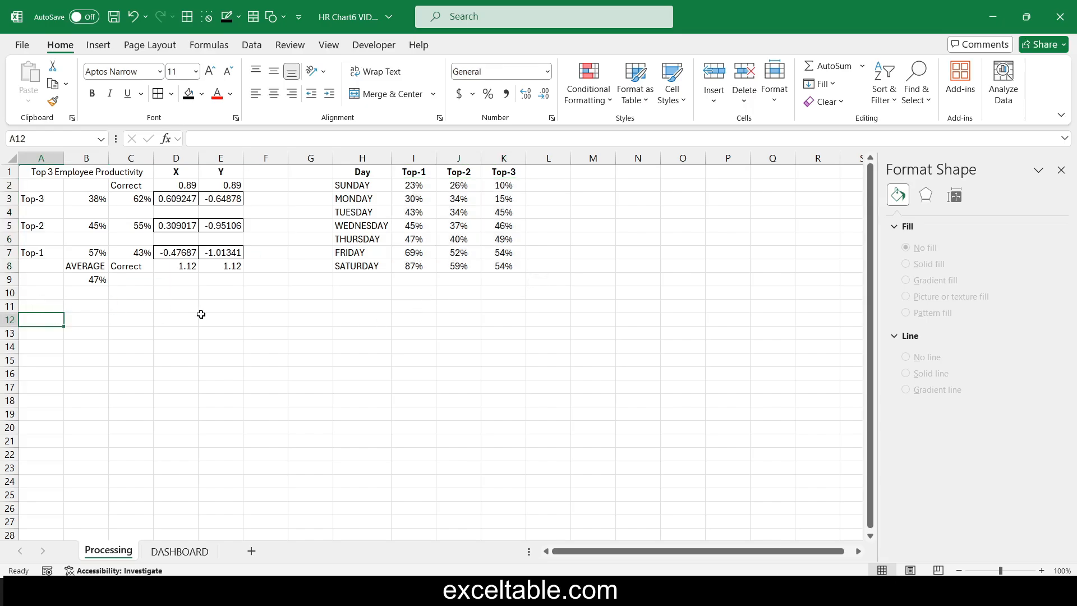
{"action": "left_click_drag", "start_coordinate": [356, 176], "coordinate": [500, 266]}
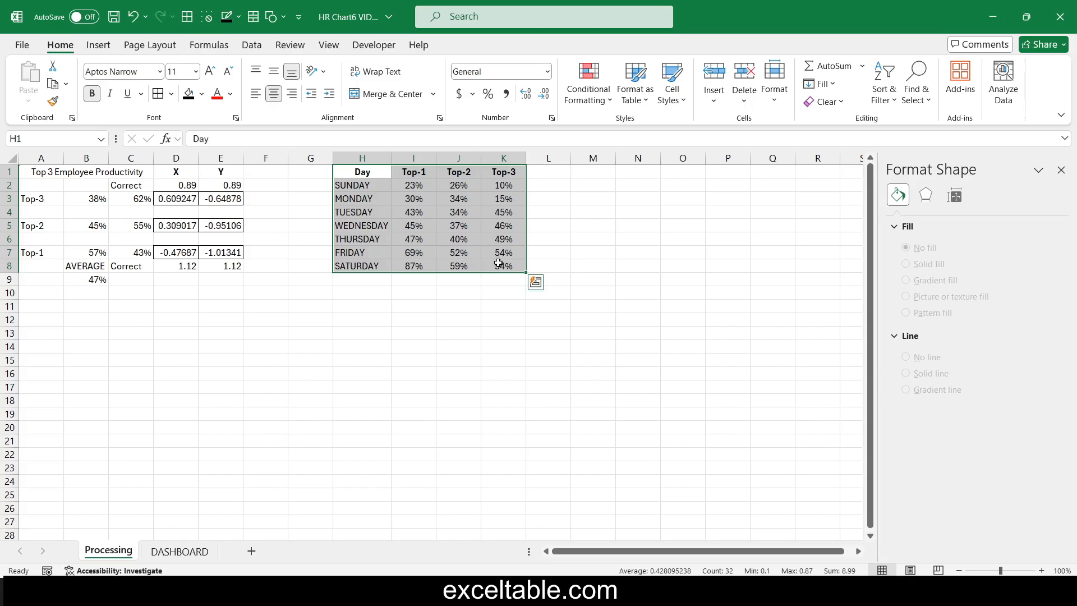
{"action": "left_click", "coordinate": [100, 46]}
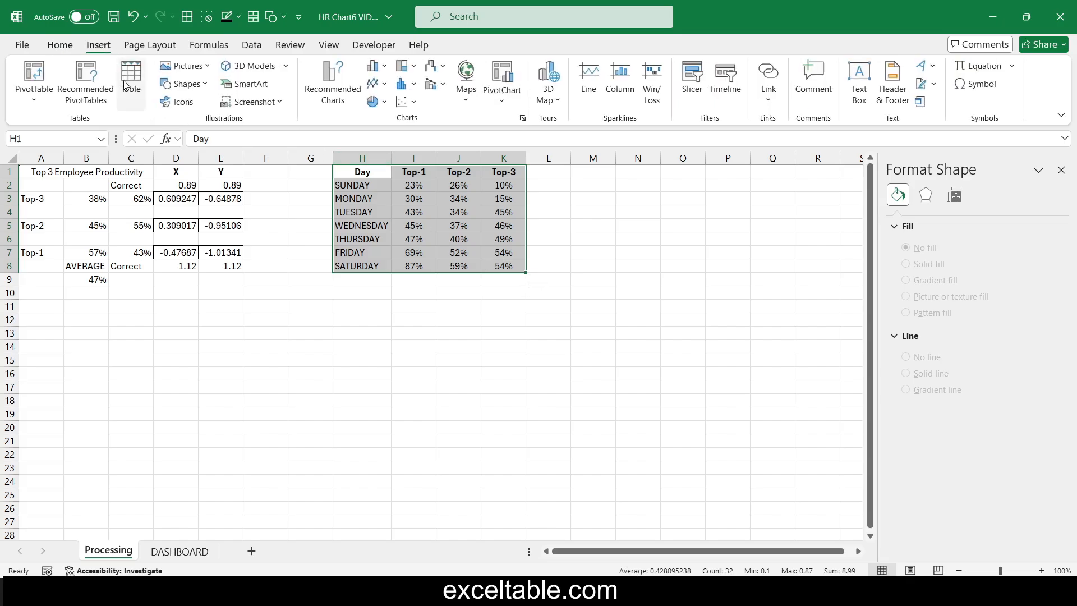
{"action": "left_click", "coordinate": [34, 73]}
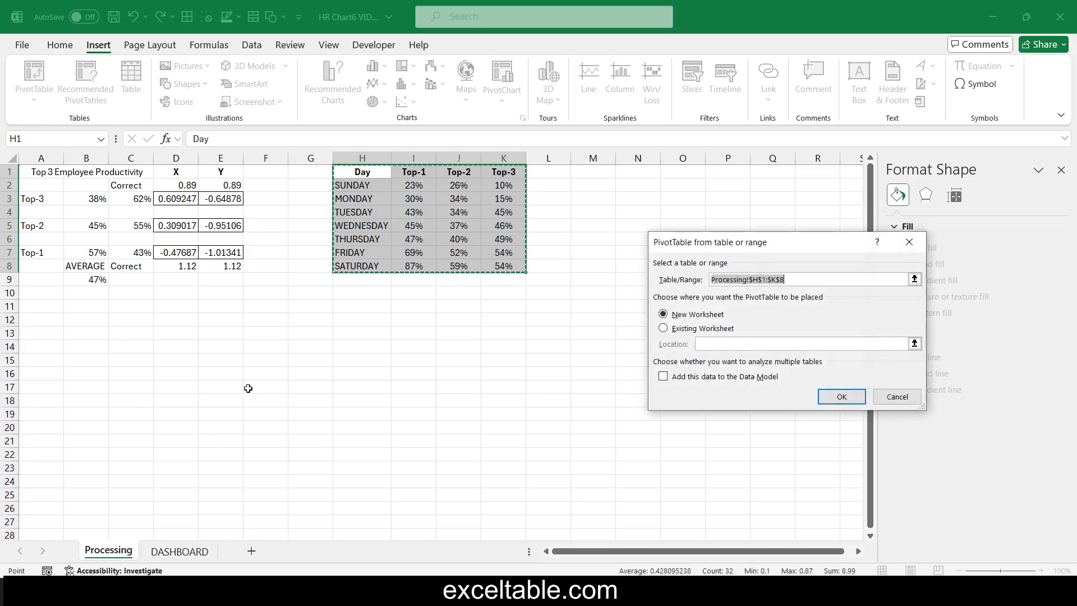
{"action": "left_click", "coordinate": [716, 329]}
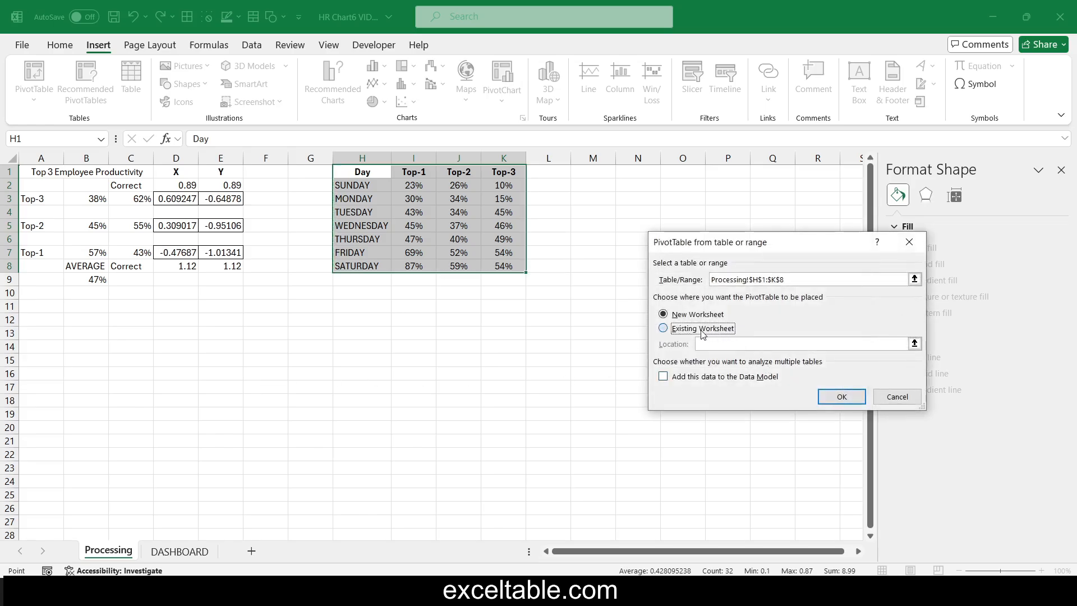
{"action": "left_click", "coordinate": [914, 344]}
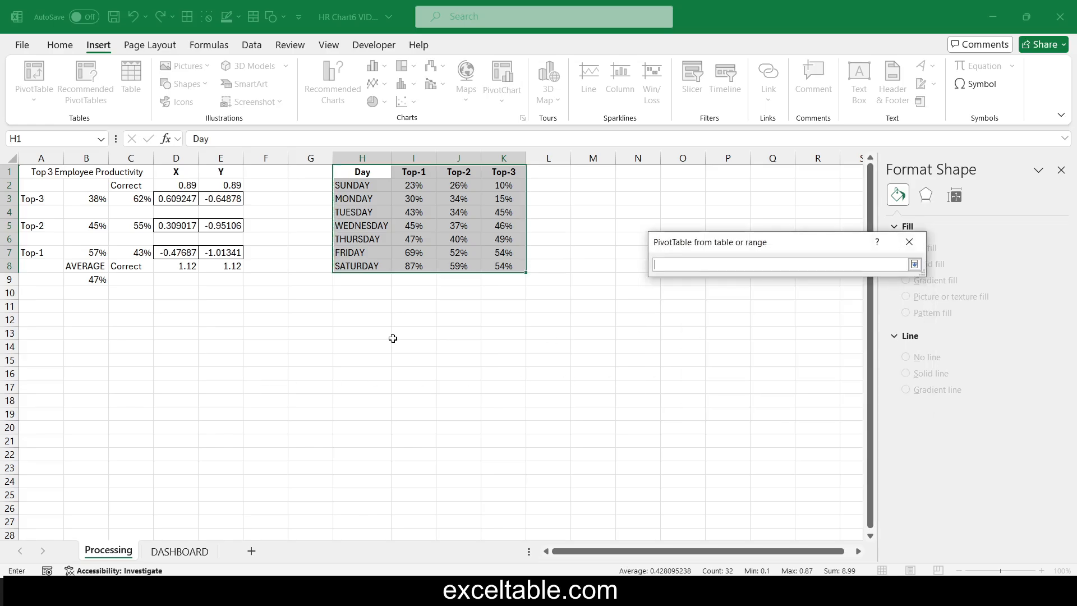
{"action": "left_click", "coordinate": [59, 320]}
{"action": "key", "text": "Return"}
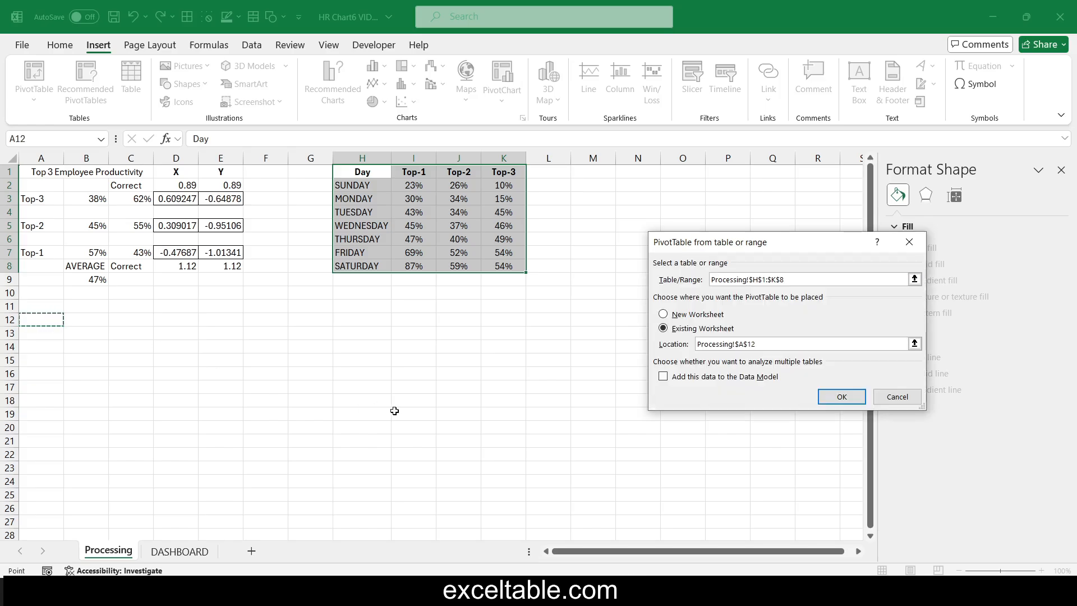
{"action": "left_click", "coordinate": [842, 397]}
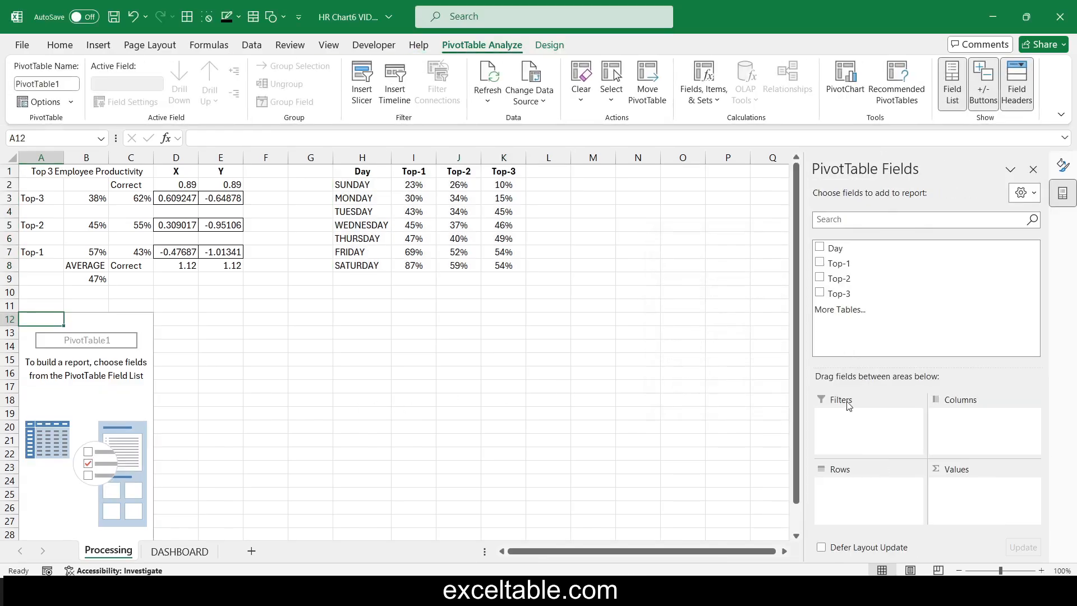
Add Day as the PivotTable's row field and Top-1, Top-2 and Top-3 as value fields.
{"action": "left_click_drag", "start_coordinate": [836, 249], "coordinate": [861, 493]}
{"action": "left_click", "coordinate": [820, 264]}
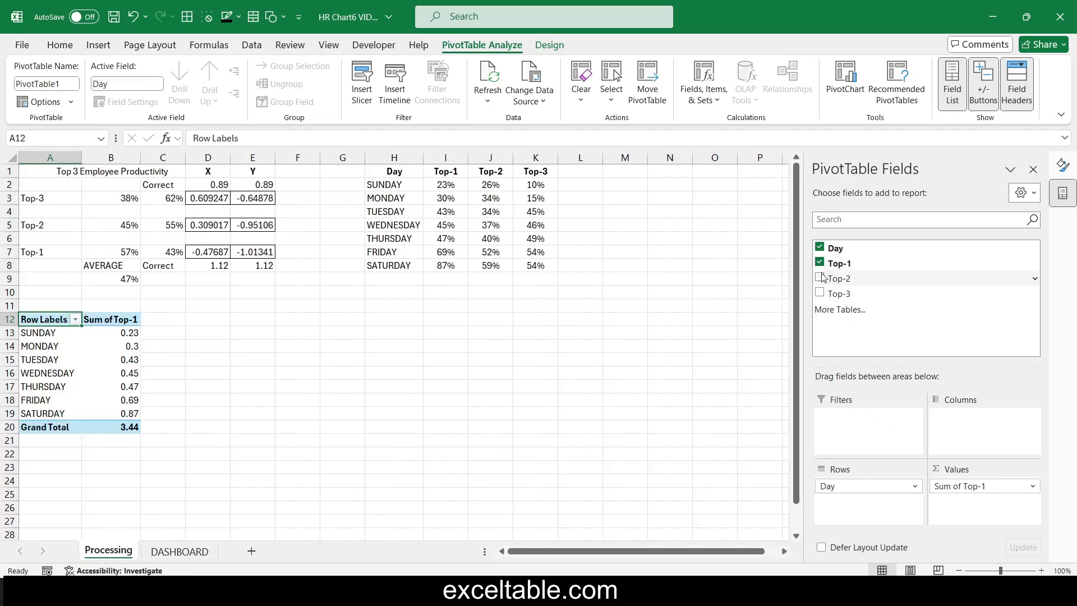
{"action": "left_click", "coordinate": [819, 279]}
{"action": "left_click", "coordinate": [821, 293]}
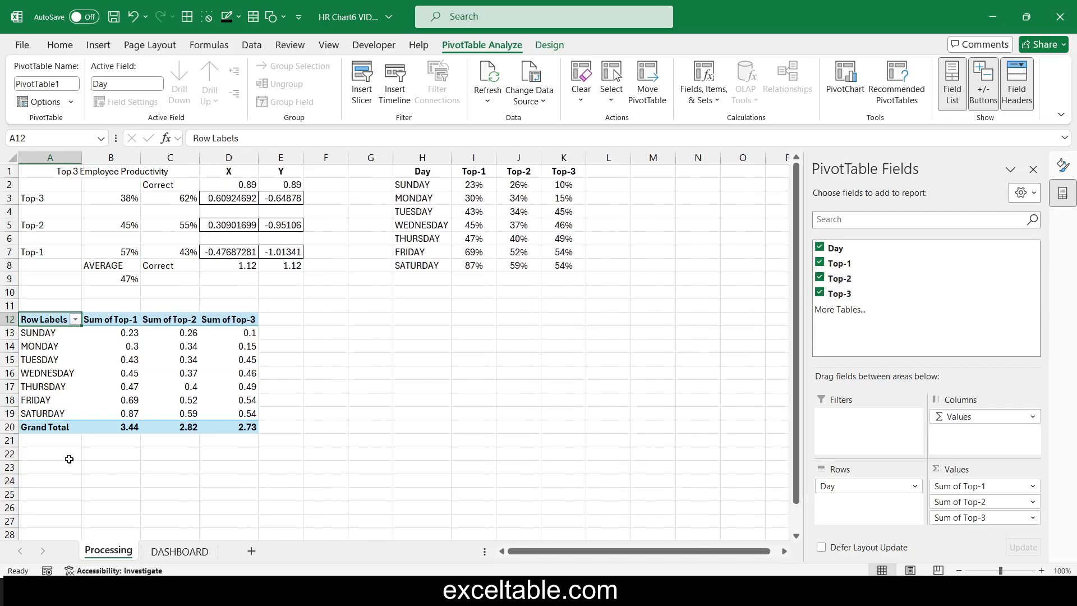
Summarize the PivotTable's Top-1 value field by Average.
{"action": "right_click", "coordinate": [110, 428]}
{"action": "left_click", "coordinate": [167, 384]}
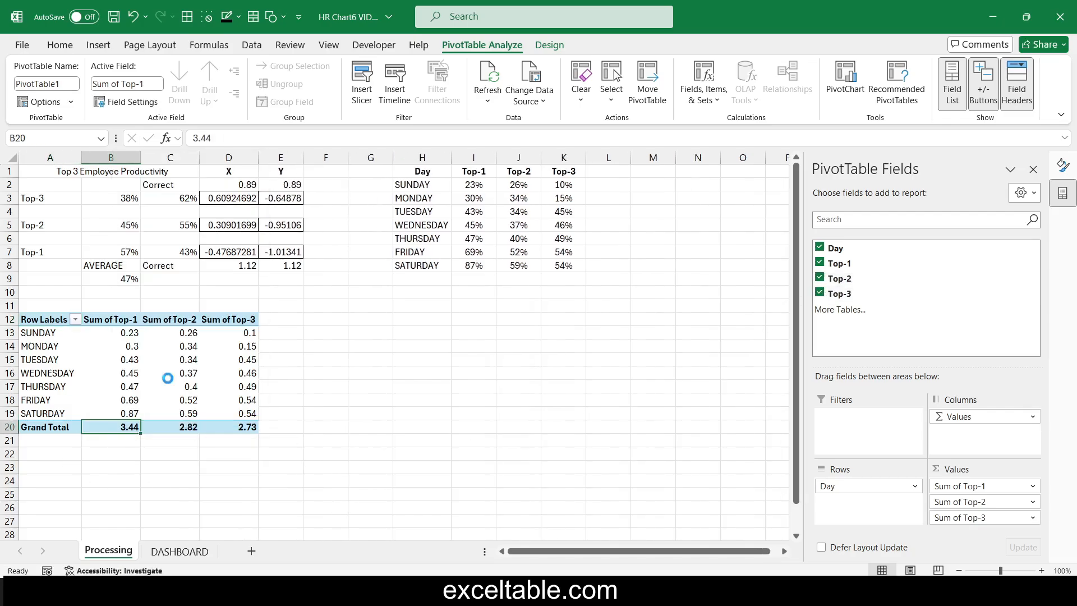
{"action": "left_click", "coordinate": [73, 401]}
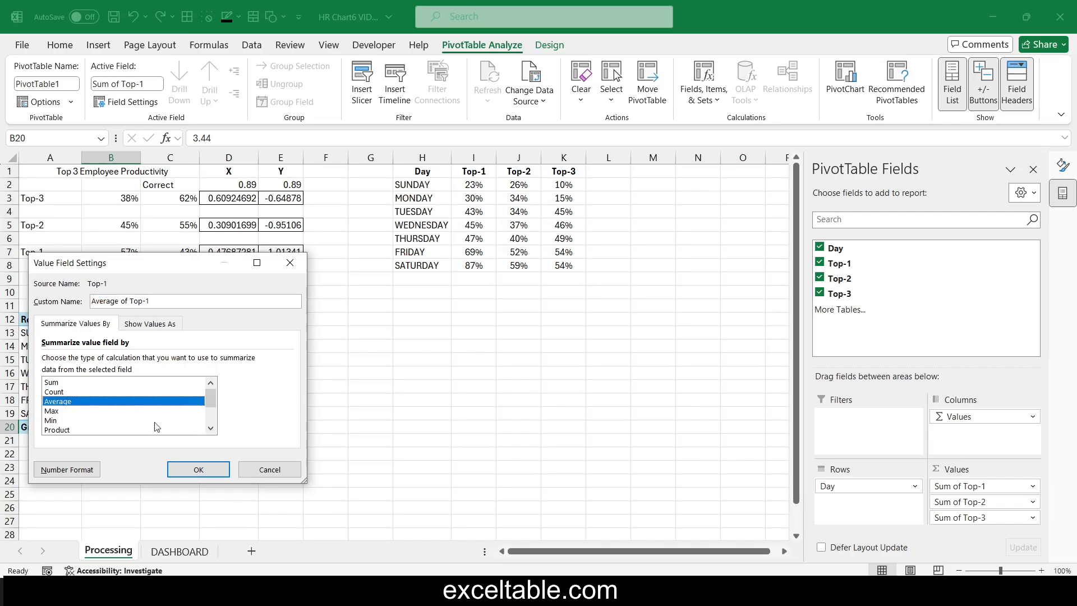
{"action": "left_click", "coordinate": [198, 470]}
Summarize the PivotTable's Top-2 value field by Average.
{"action": "left_click", "coordinate": [189, 431]}
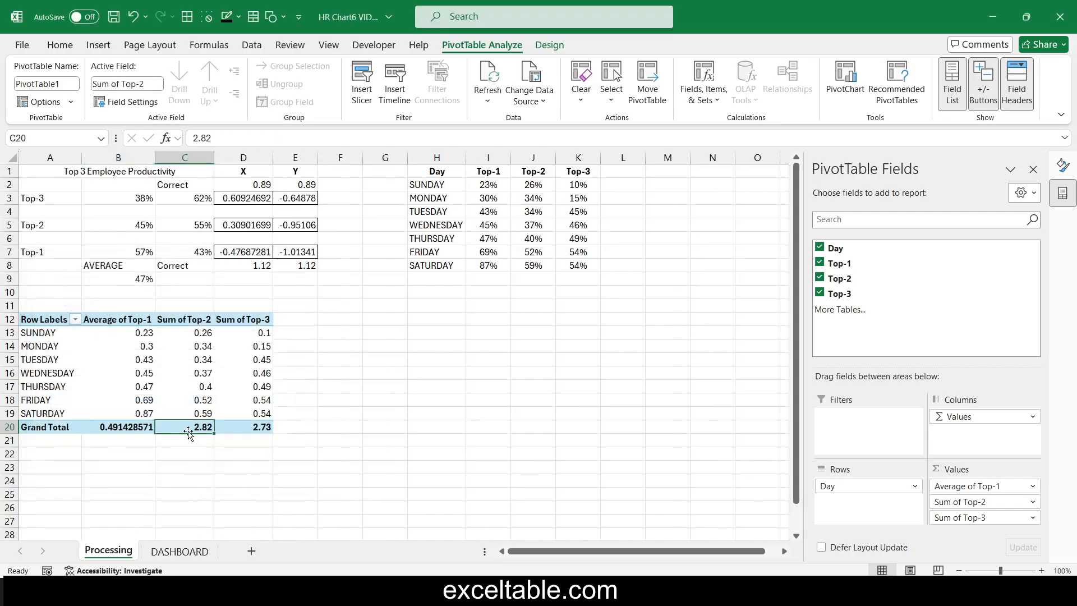
{"action": "right_click", "coordinate": [188, 428]}
{"action": "left_click", "coordinate": [245, 377]}
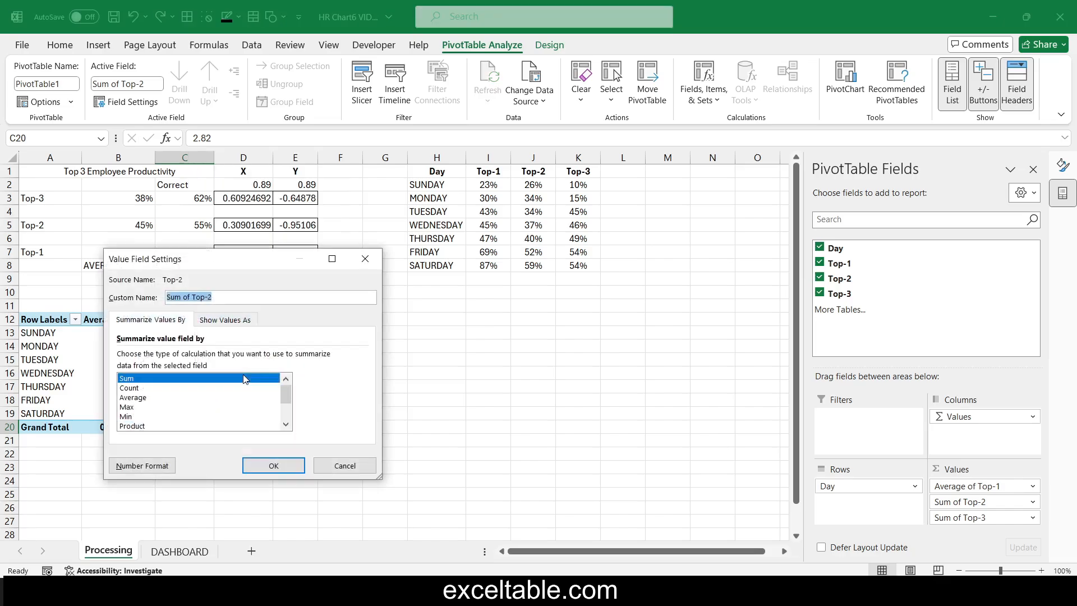
{"action": "left_click", "coordinate": [129, 397]}
{"action": "left_click", "coordinate": [274, 465]}
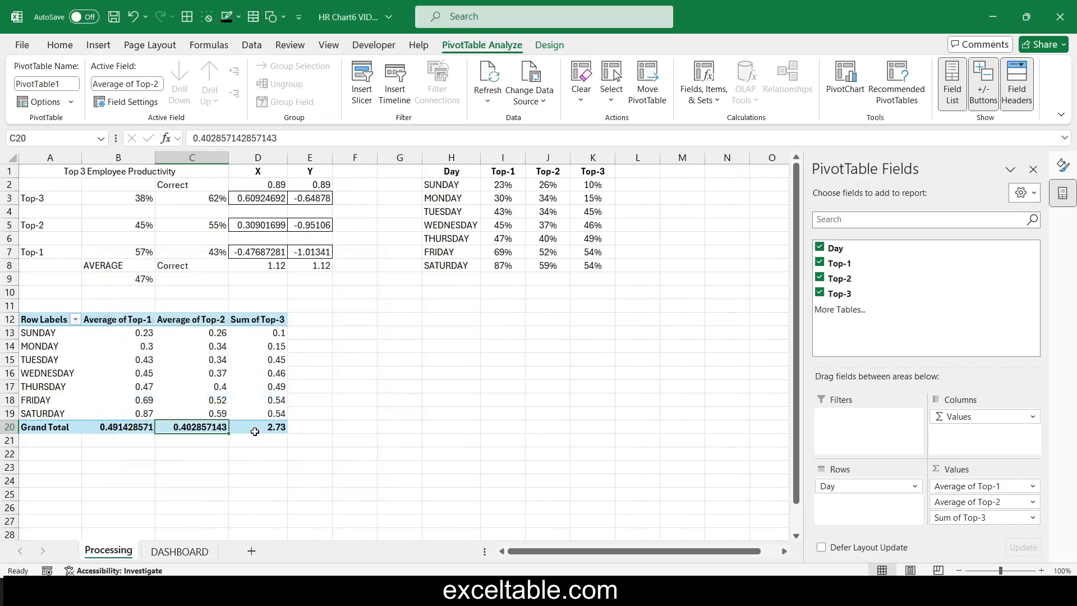
Summarize the PivotTable's Top-3 value field by Average.
{"action": "left_click", "coordinate": [254, 428]}
{"action": "right_click", "coordinate": [254, 428]}
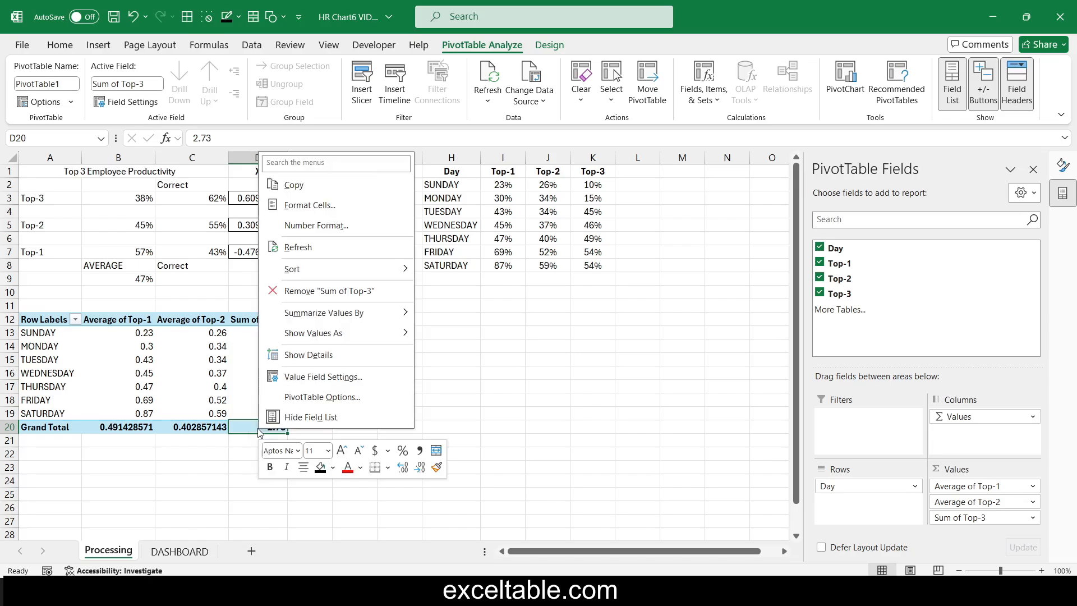
{"action": "left_click", "coordinate": [317, 377]}
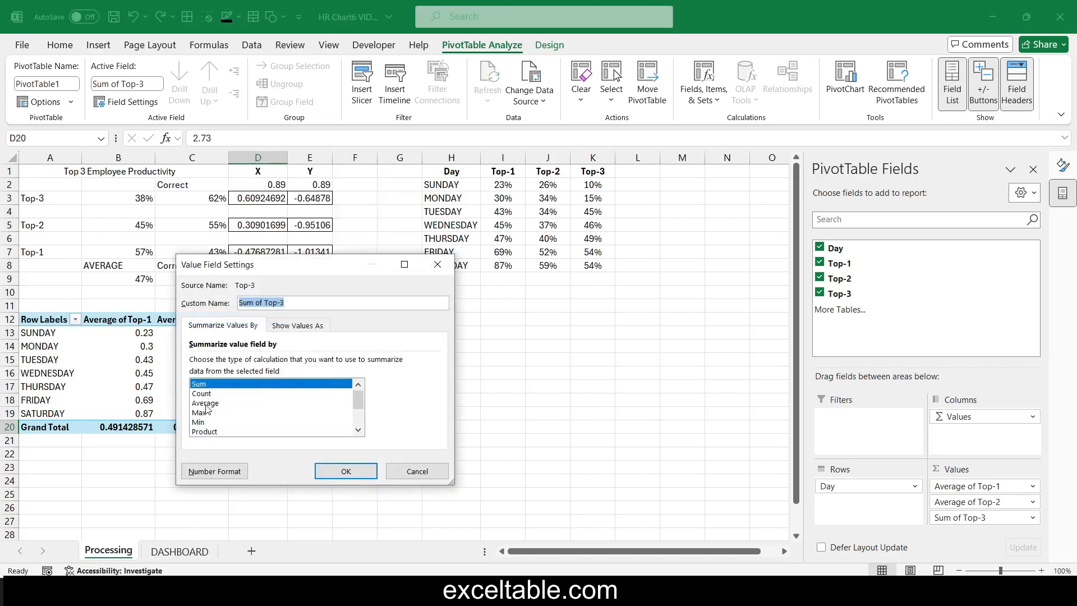
{"action": "left_click", "coordinate": [206, 404]}
{"action": "left_click", "coordinate": [345, 472]}
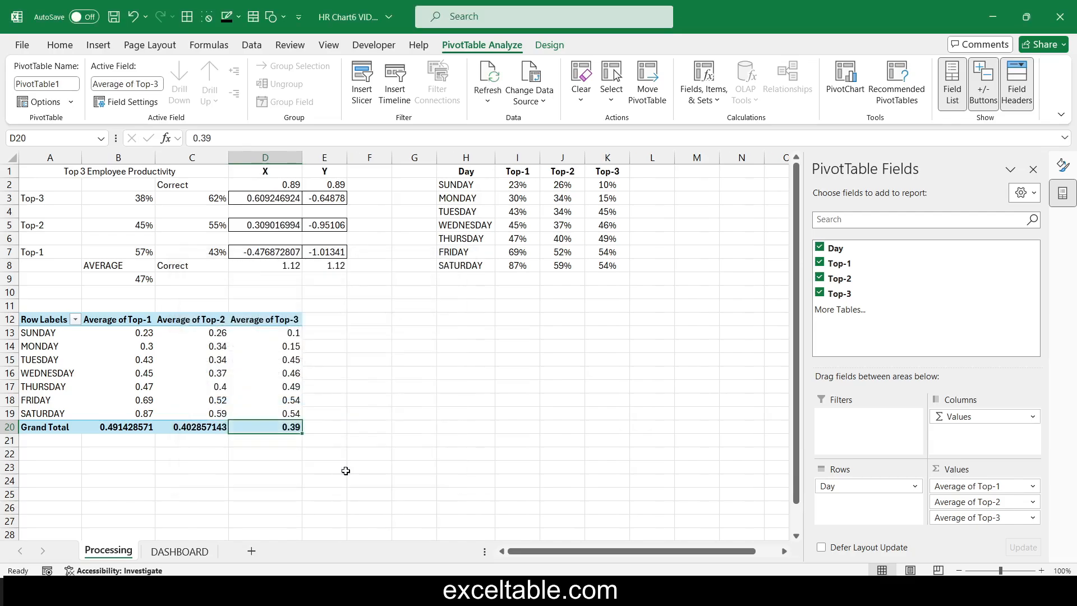
Replace the Top-3 percentage in B3 with a GETPIVOTDATA reference to the Average of Top-3 grand total.
{"action": "left_click", "coordinate": [124, 200]}
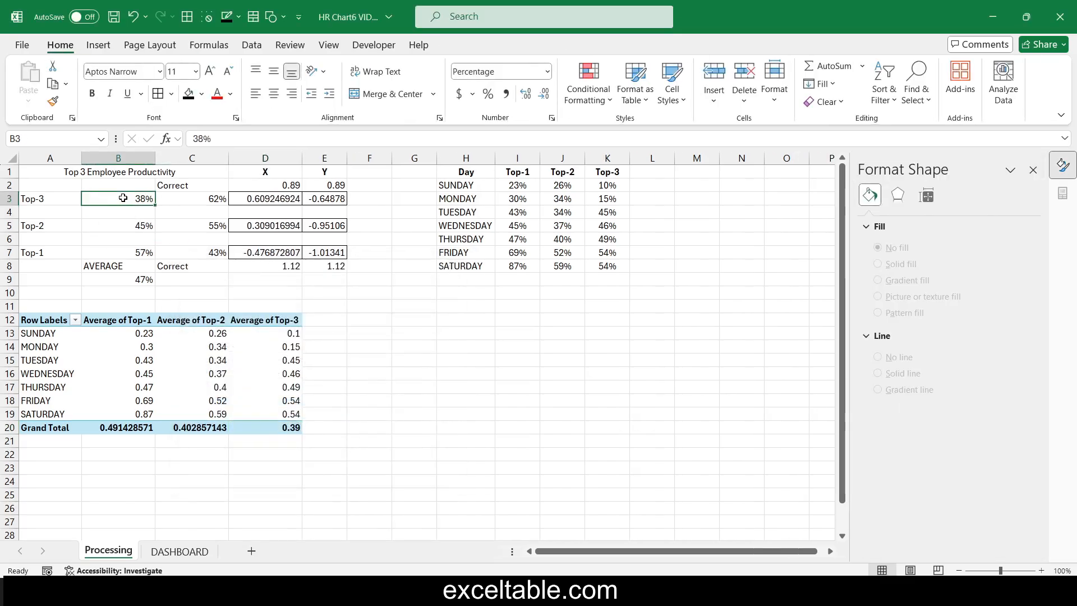
{"action": "type", "text": "="}
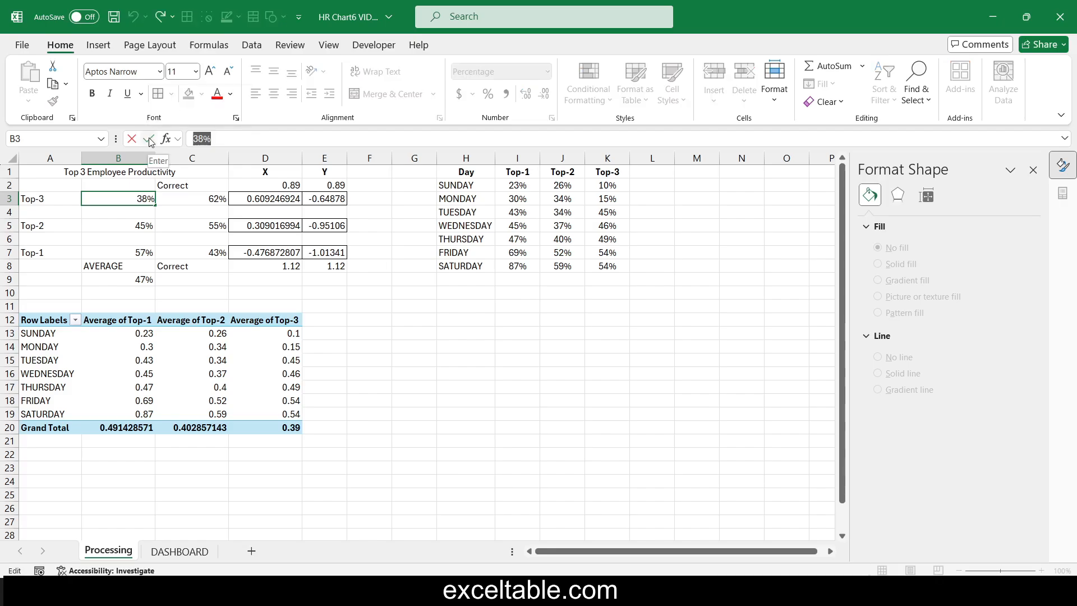
{"action": "left_click", "coordinate": [264, 433]}
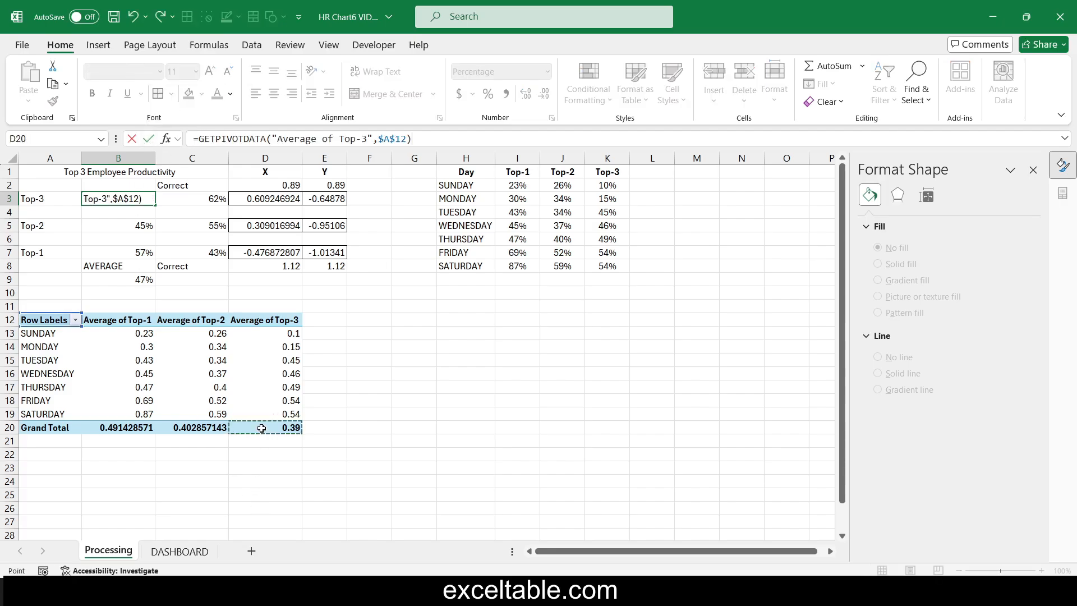
{"action": "key", "text": "Return"}
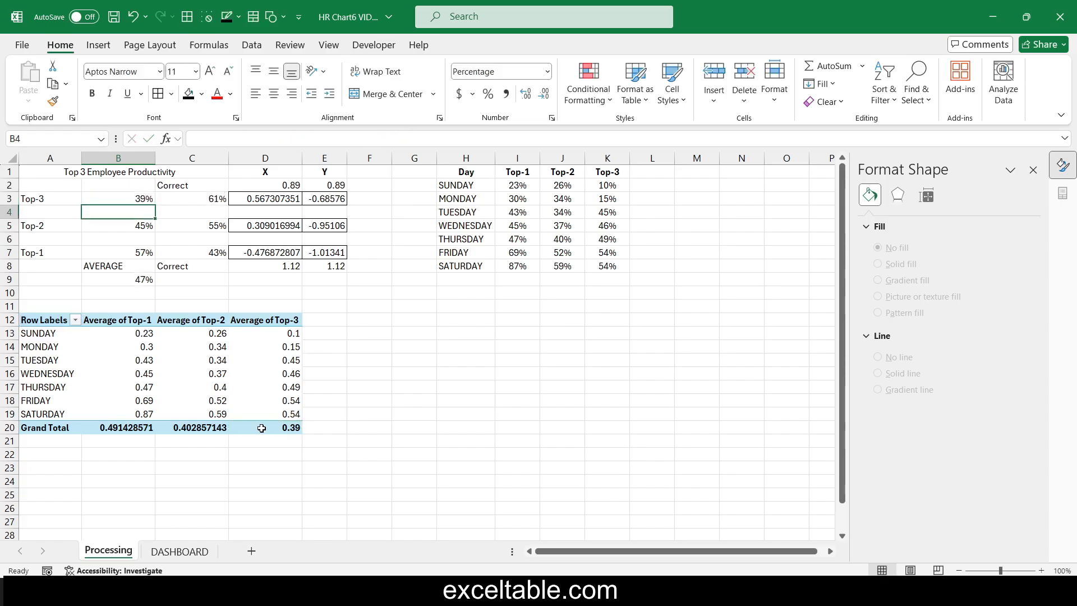
Replace the Top-2 percentage in B5 with a GETPIVOTDATA reference to the Average of Top-2 grand total.
{"action": "left_click", "coordinate": [123, 226]}
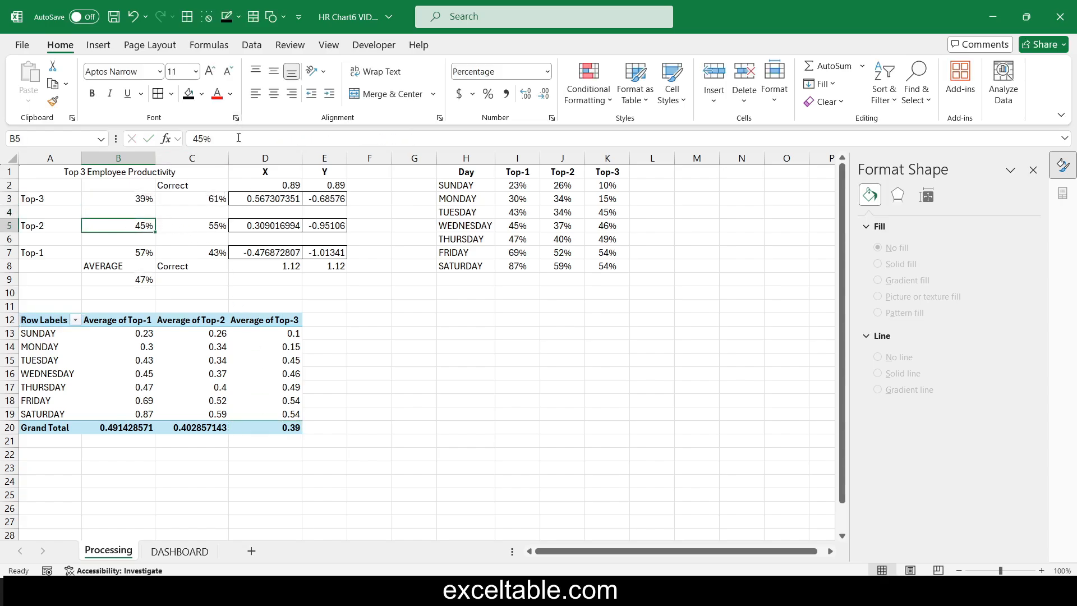
{"action": "type", "text": "="}
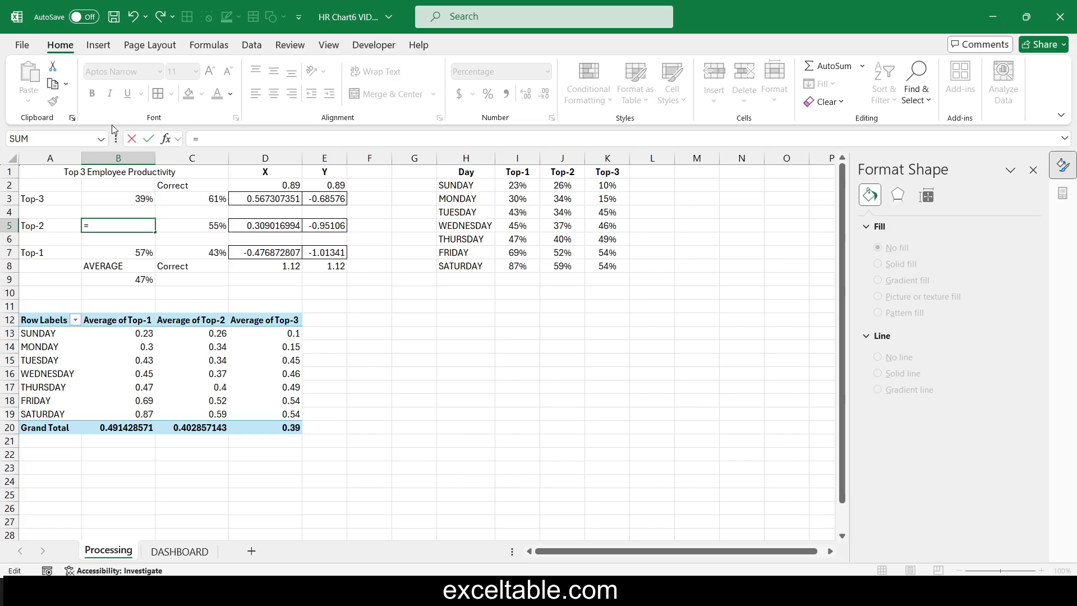
{"action": "left_click", "coordinate": [182, 428]}
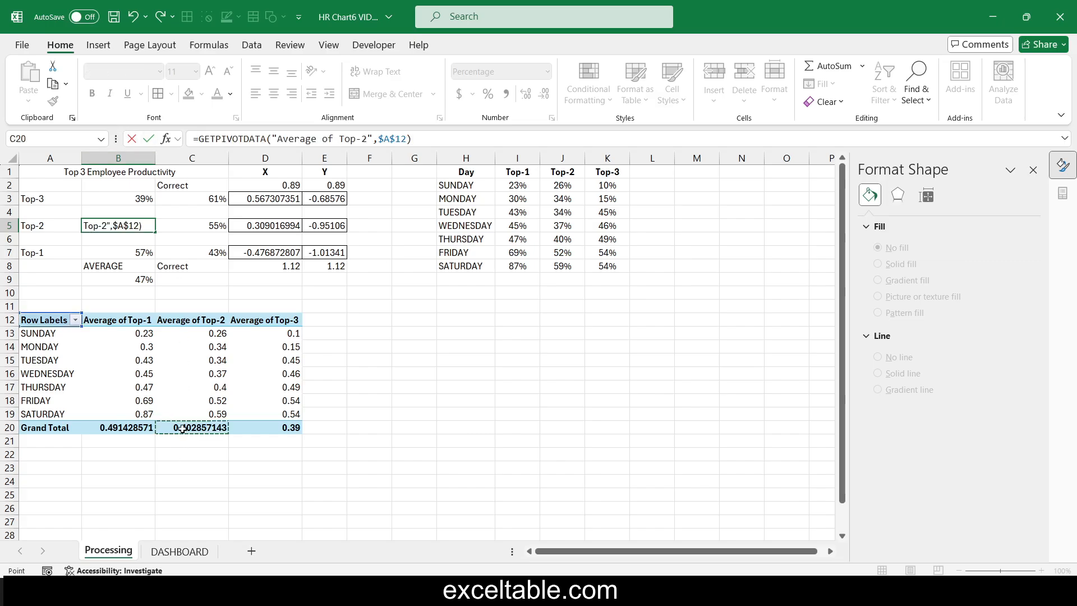
{"action": "key", "text": "Return"}
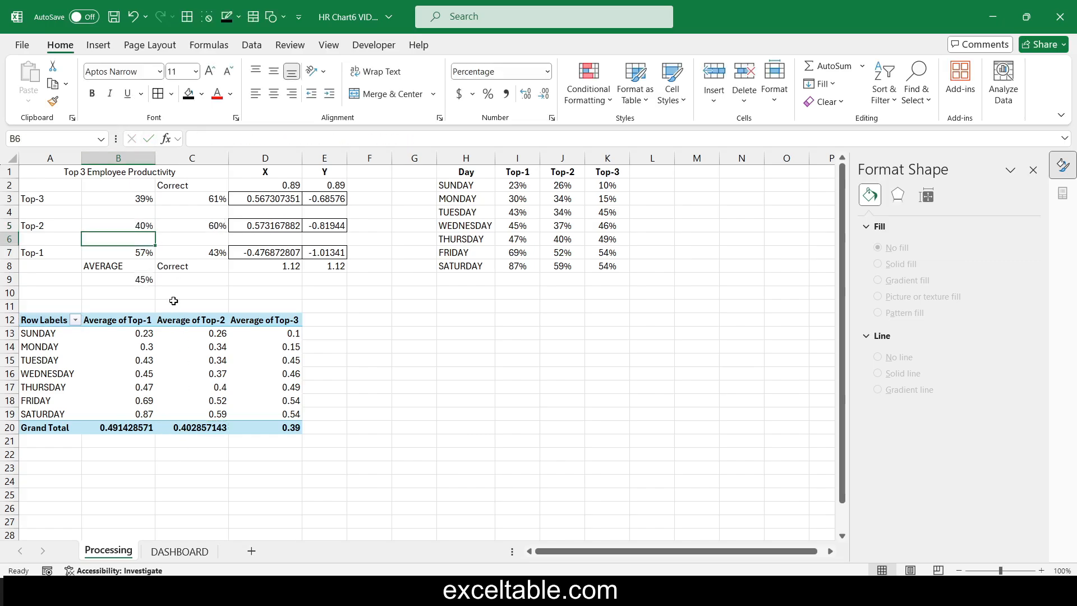
Replace the Top-1 percentage in B7 with a GETPIVOTDATA reference to the Average of Top-1 grand total.
{"action": "left_click", "coordinate": [139, 252]}
{"action": "type", "text": "="}
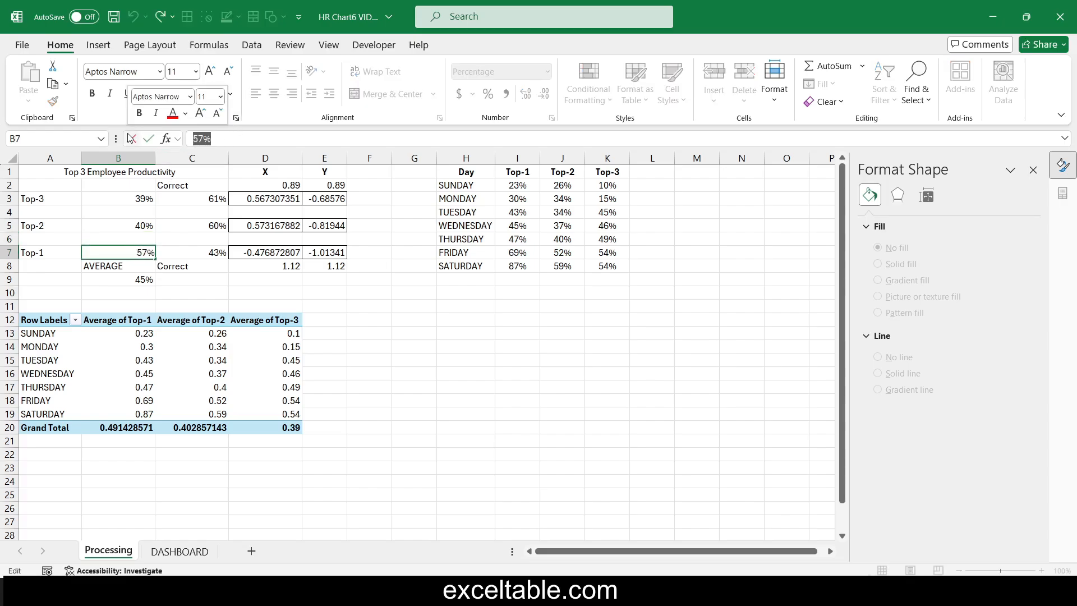
{"action": "left_click", "coordinate": [130, 427]}
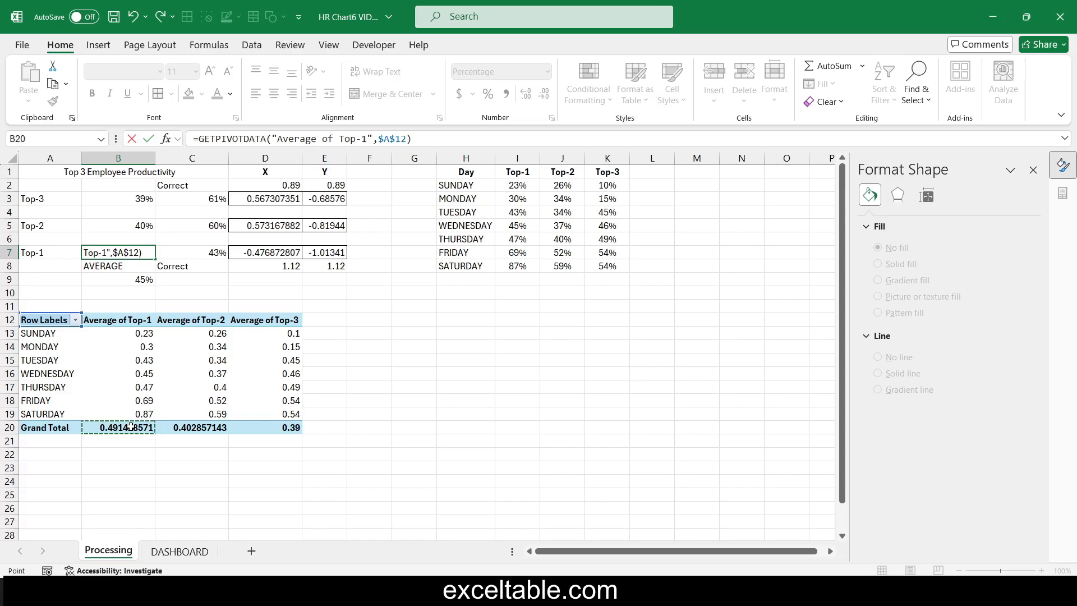
{"action": "key", "text": "Return"}
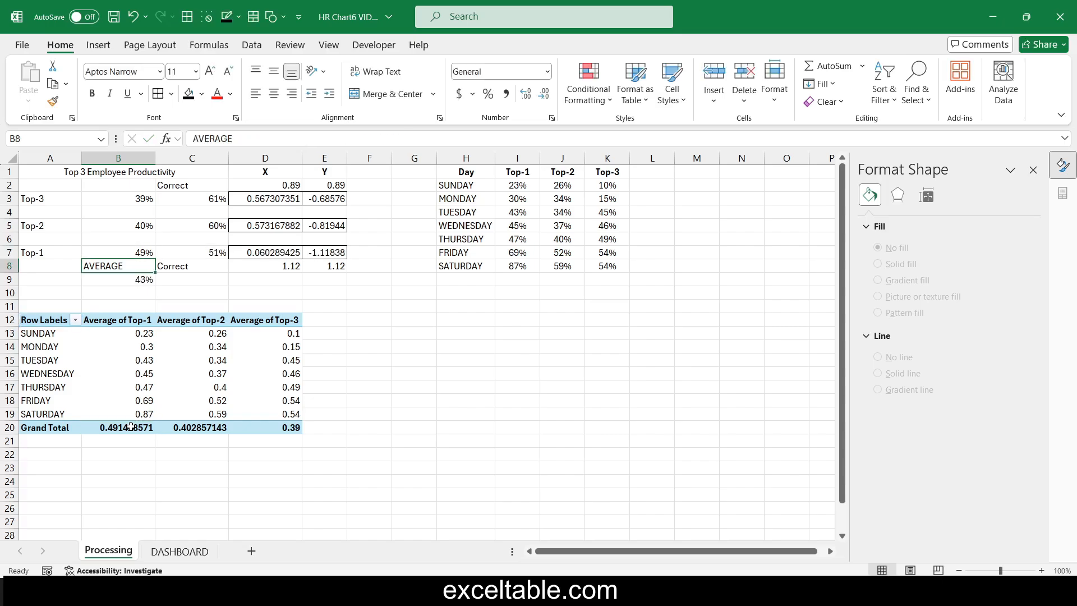
Insert a slicer for the Day field of the PivotTable.
{"action": "left_click", "coordinate": [155, 360]}
{"action": "left_click", "coordinate": [98, 45]}
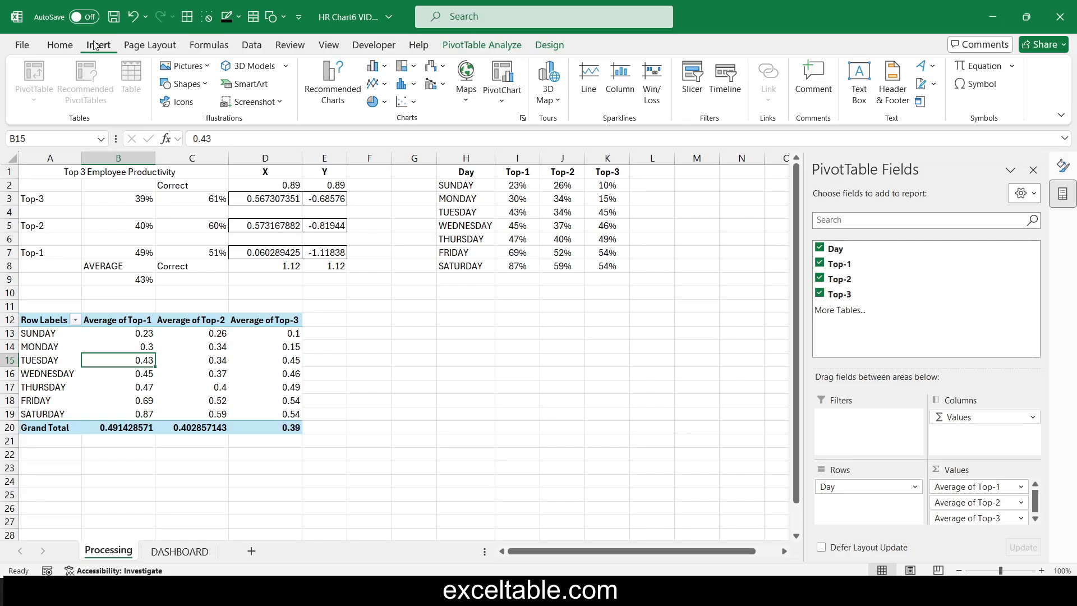
{"action": "left_click", "coordinate": [693, 79]}
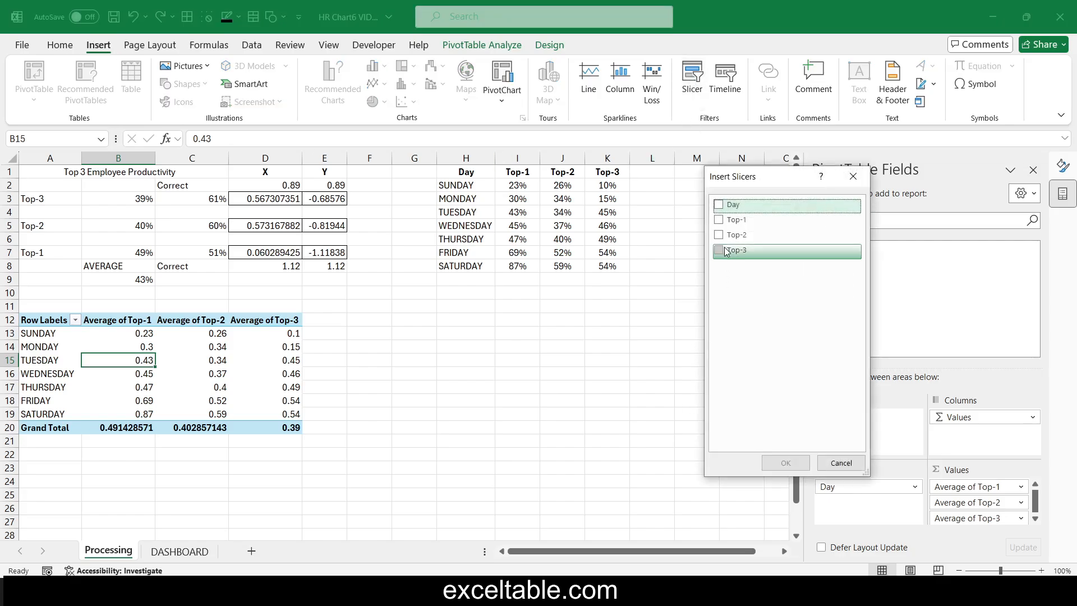
{"action": "left_click", "coordinate": [719, 206]}
{"action": "left_click", "coordinate": [785, 461]}
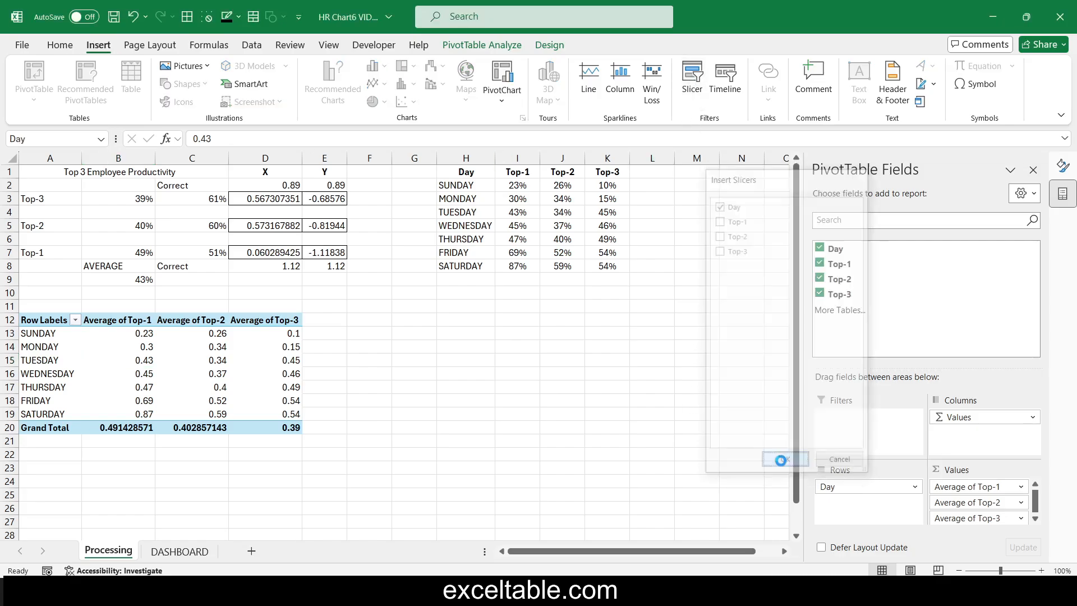
Filter the PivotTable by TUESDAY, THURSDAY and FRIDAY in turn with the Day slicer, and move the slicer below the weekday table.
{"action": "left_click", "coordinate": [398, 335]}
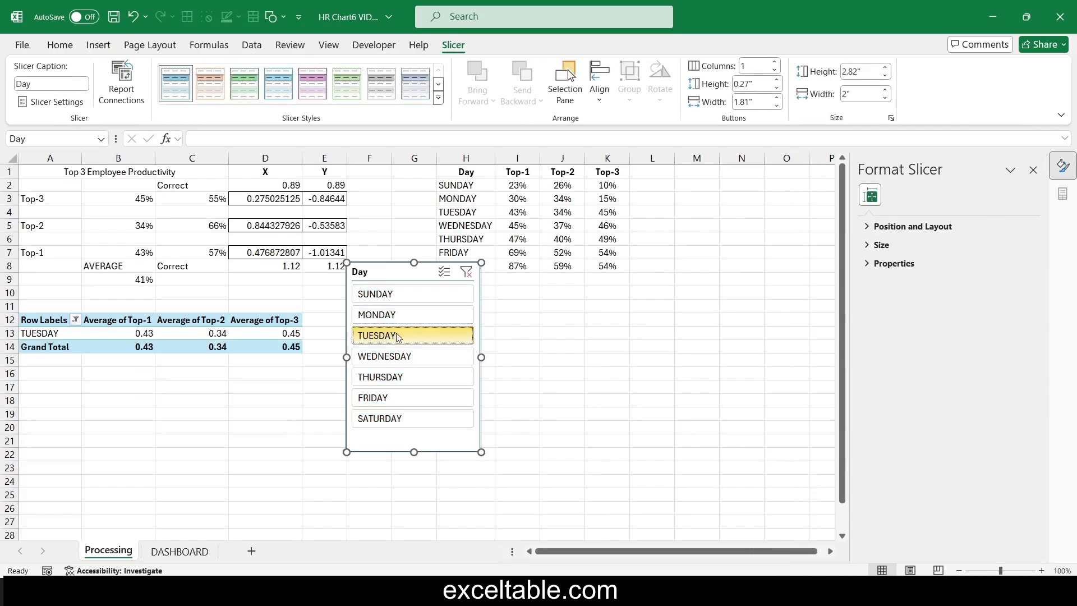
{"action": "left_click", "coordinate": [400, 376]}
{"action": "left_click", "coordinate": [402, 397]}
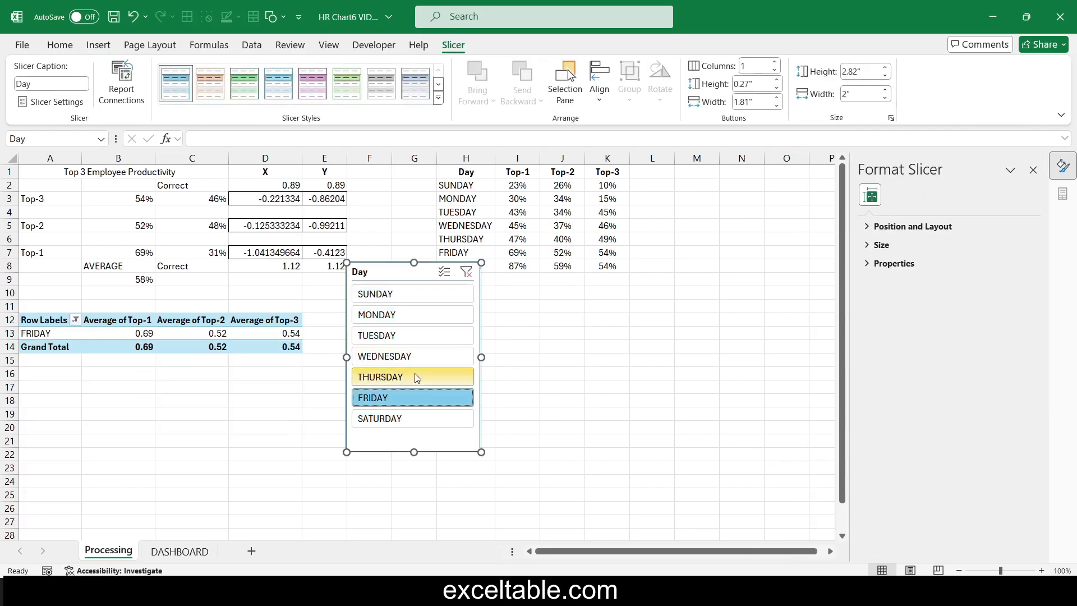
{"action": "left_click_drag", "start_coordinate": [404, 274], "coordinate": [529, 305]}
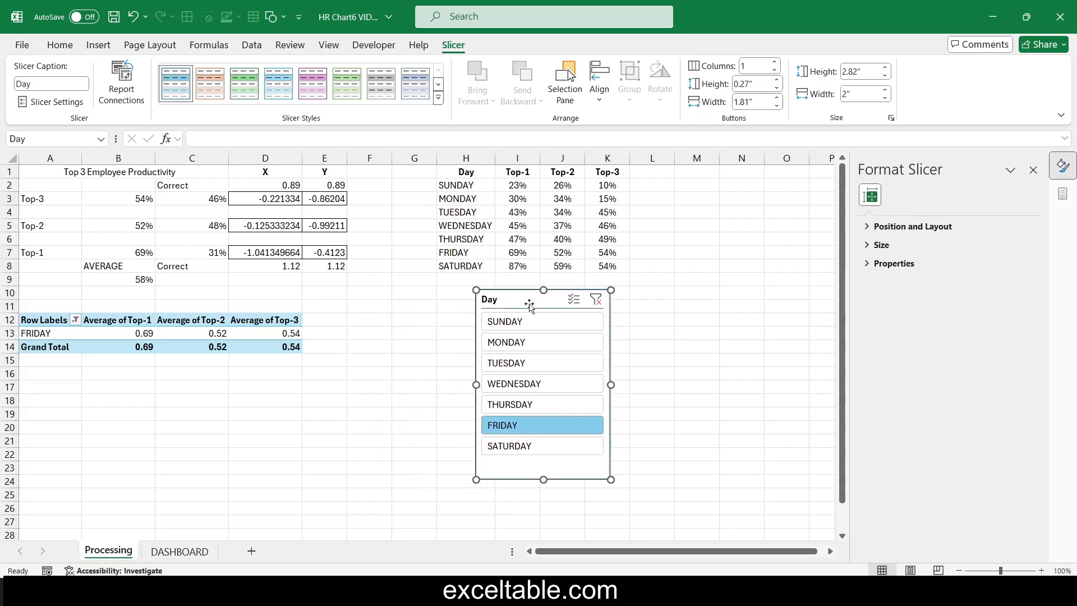
Duplicate the Day slicer's current style and give the copy's Whole Slicer element a black fill.
{"action": "right_click", "coordinate": [185, 90]}
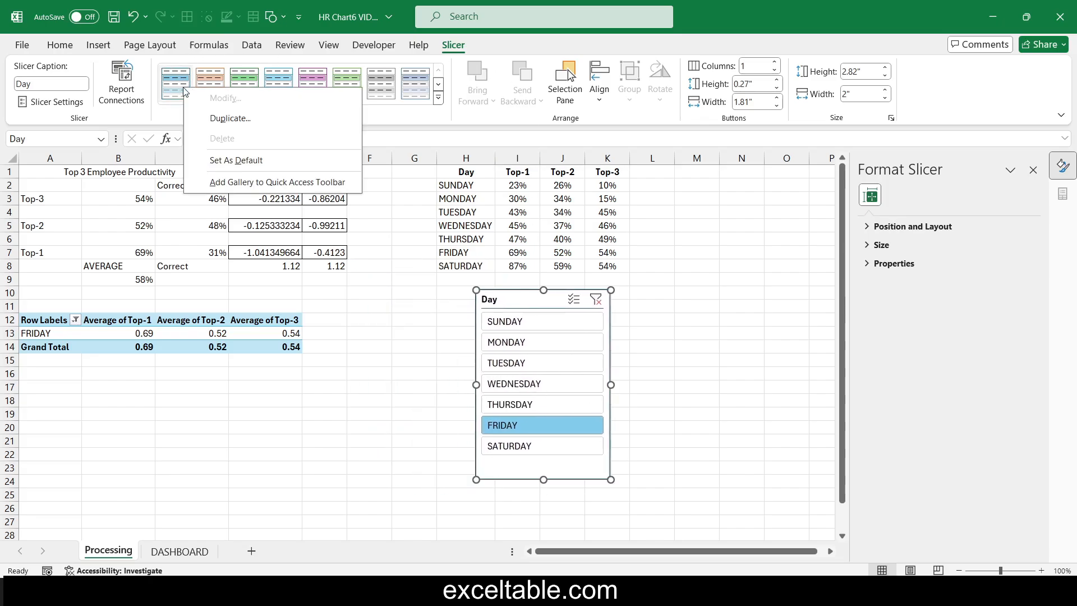
{"action": "left_click", "coordinate": [202, 119]}
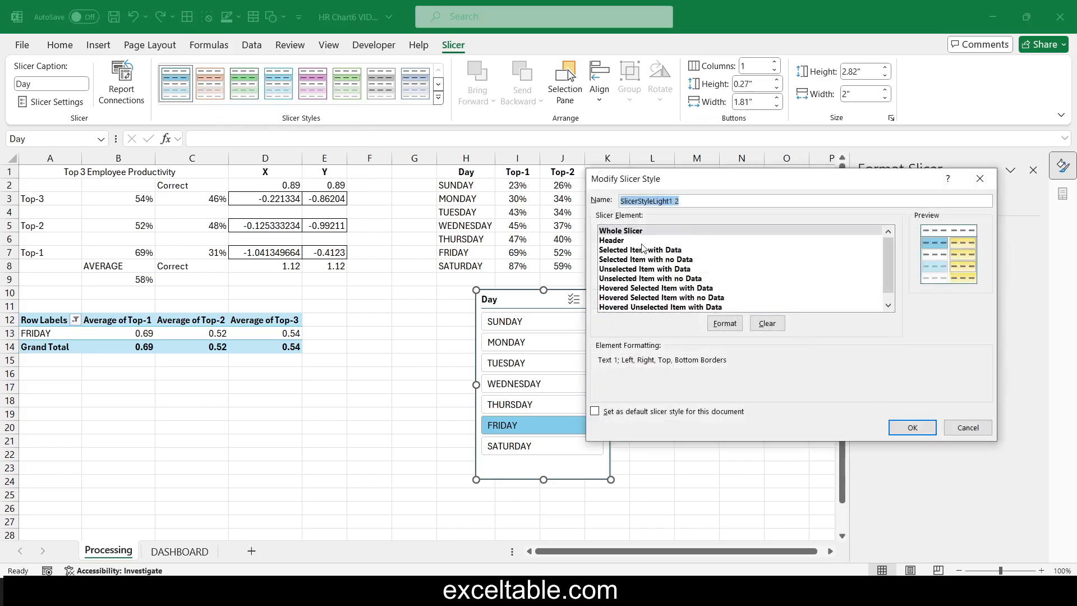
{"action": "left_click", "coordinate": [725, 323]}
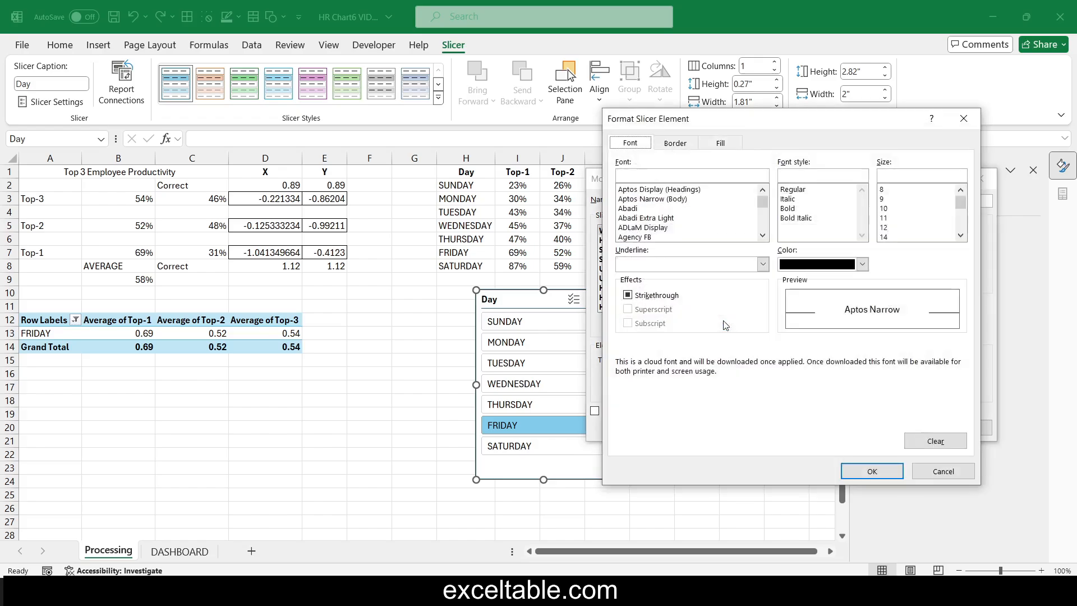
{"action": "left_click", "coordinate": [722, 143]}
{"action": "left_click", "coordinate": [641, 193]}
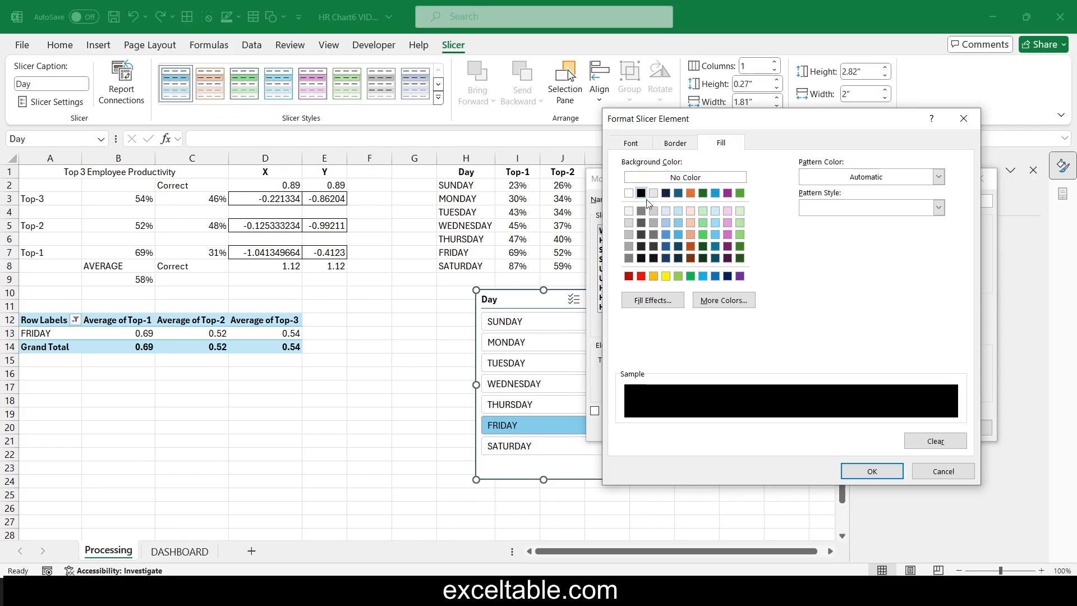
{"action": "left_click", "coordinate": [871, 471]}
Remove all borders from the Header element of the duplicated slicer style and select its Whole Slicer element.
{"action": "left_click", "coordinate": [615, 241]}
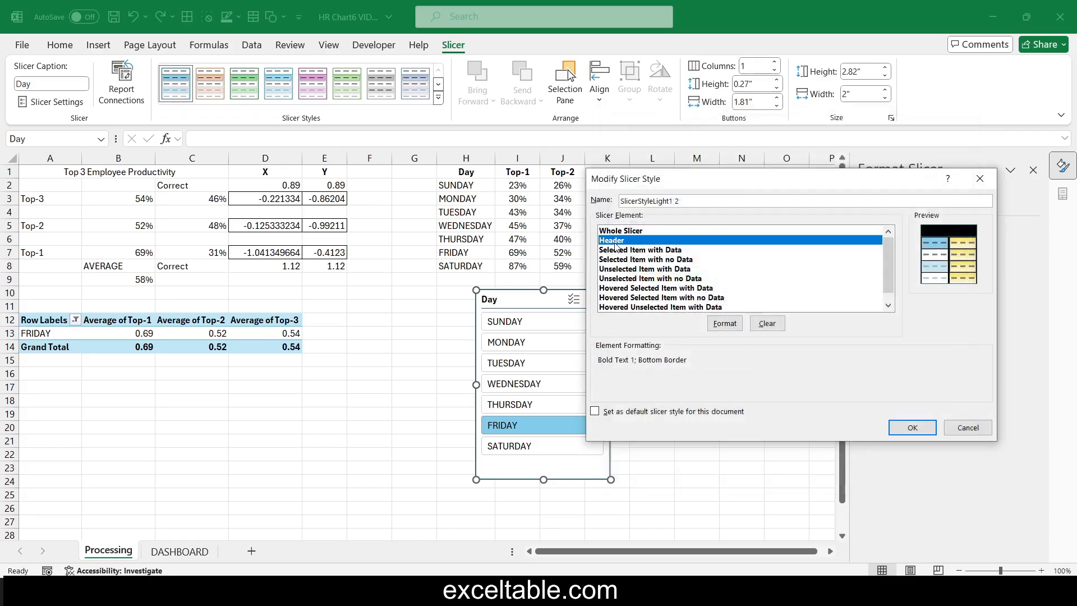
{"action": "left_click", "coordinate": [724, 322]}
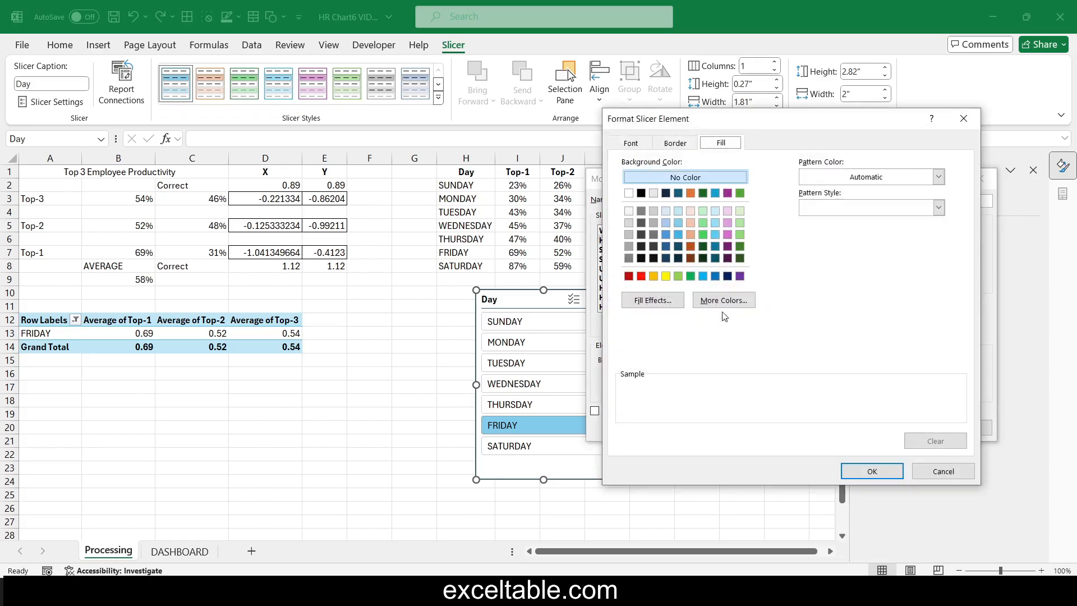
{"action": "left_click", "coordinate": [680, 143]}
{"action": "left_click", "coordinate": [771, 191]}
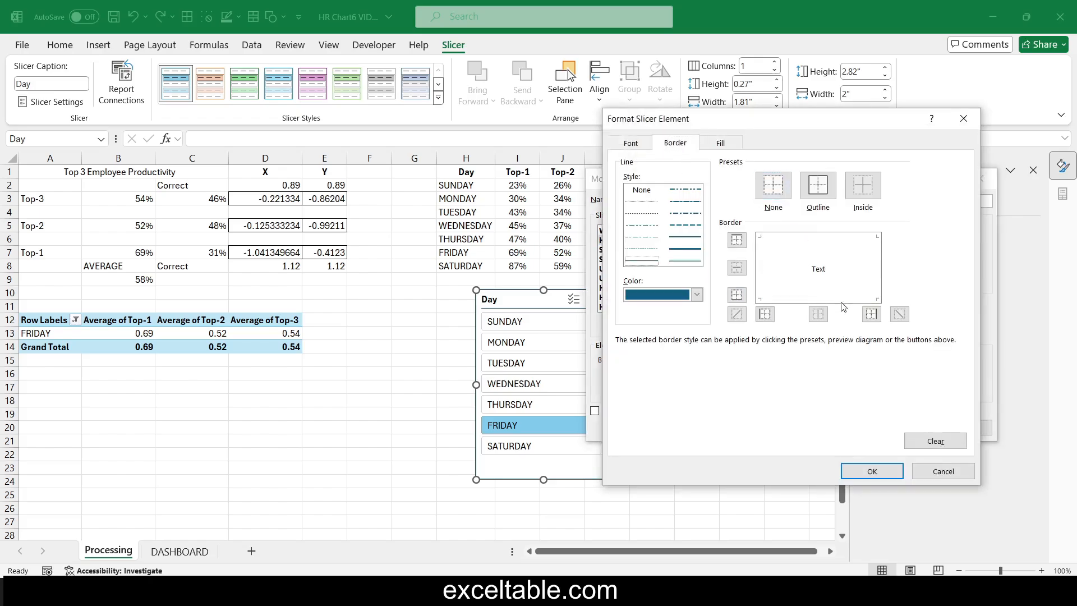
{"action": "left_click", "coordinate": [881, 469]}
{"action": "key", "text": "Up"}
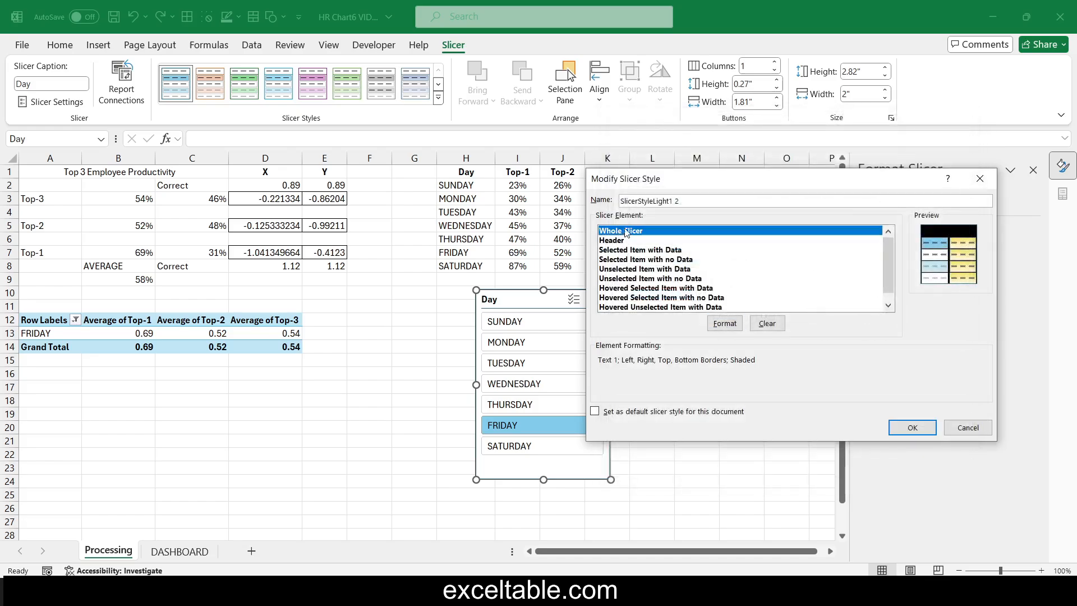
Remove all borders from the Whole Slicer element of the duplicated slicer style.
{"action": "left_click", "coordinate": [725, 323]}
{"action": "left_click", "coordinate": [774, 186]}
{"action": "left_click", "coordinate": [864, 469]}
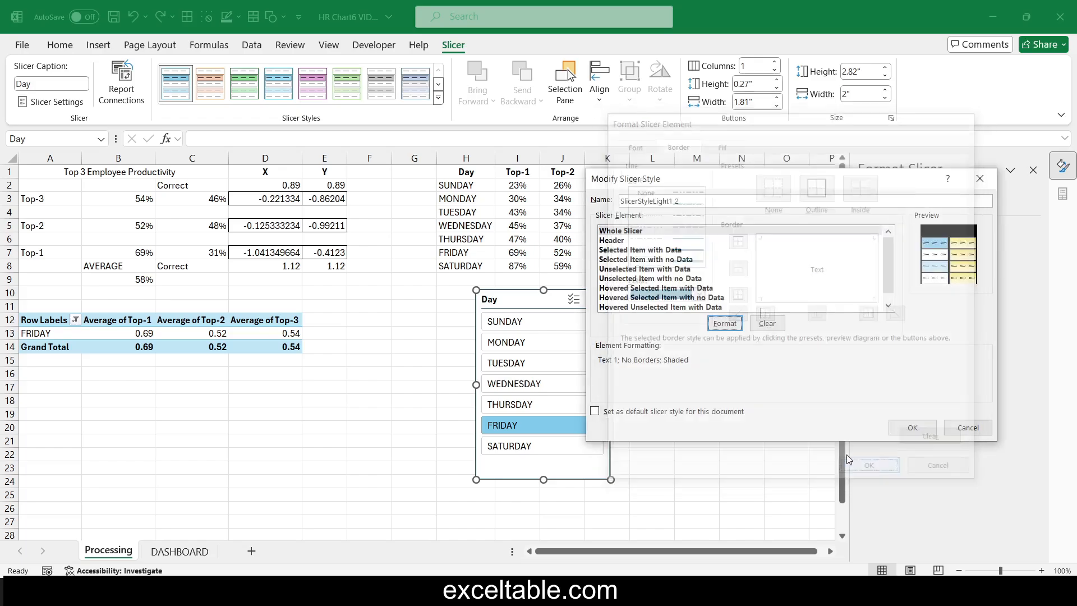
Give the Selected Item with Data element a vertical two-color gradient fill running from near-black navy to light lavender.
{"action": "left_click", "coordinate": [626, 251]}
{"action": "left_click", "coordinate": [721, 324]}
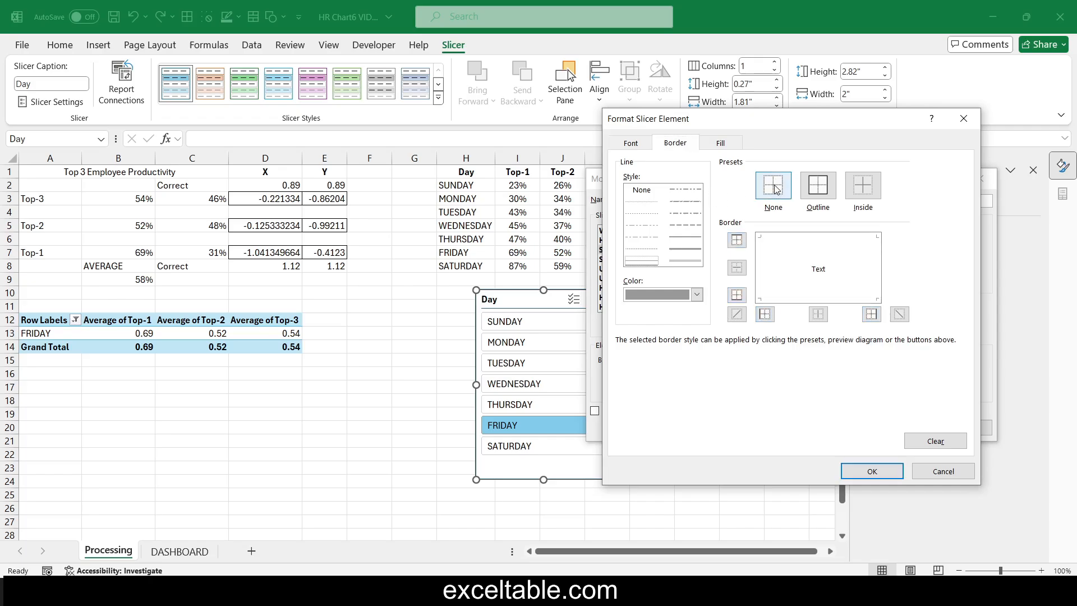
{"action": "left_click", "coordinate": [720, 144]}
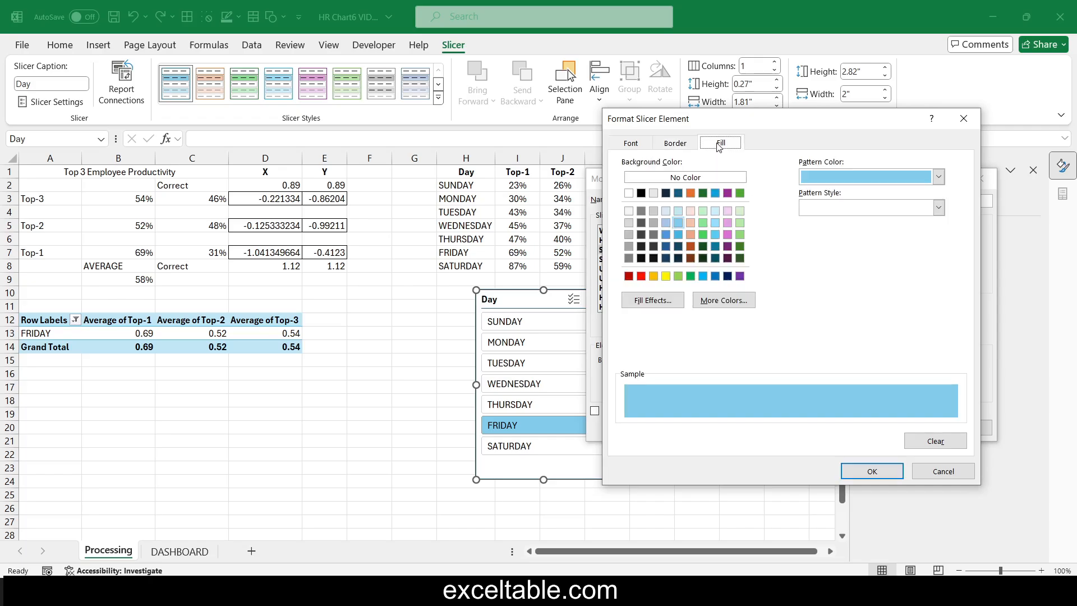
{"action": "left_click", "coordinate": [657, 303]}
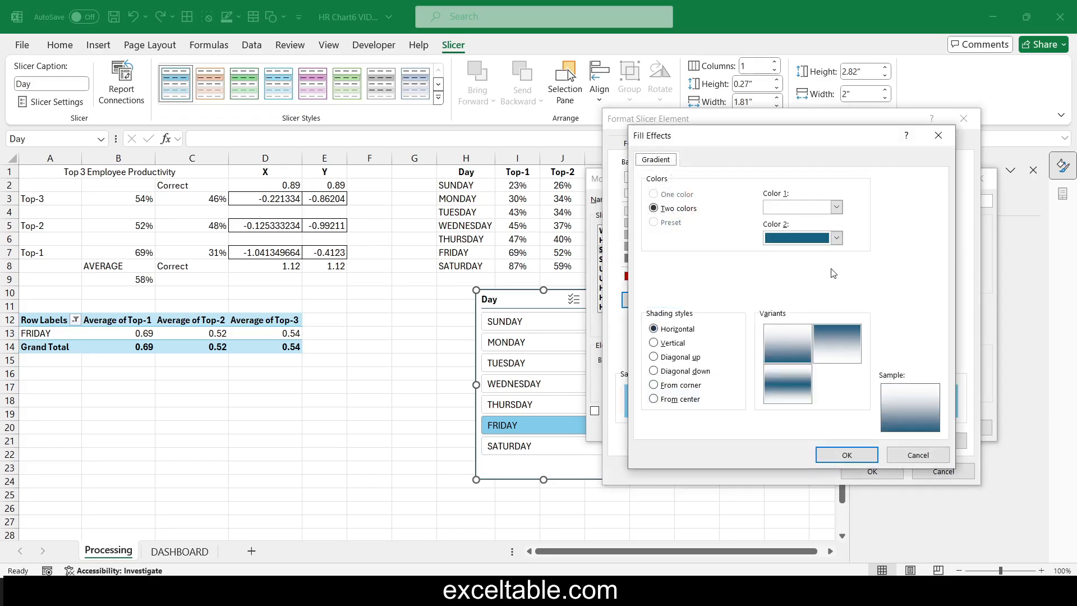
{"action": "left_click", "coordinate": [676, 343]}
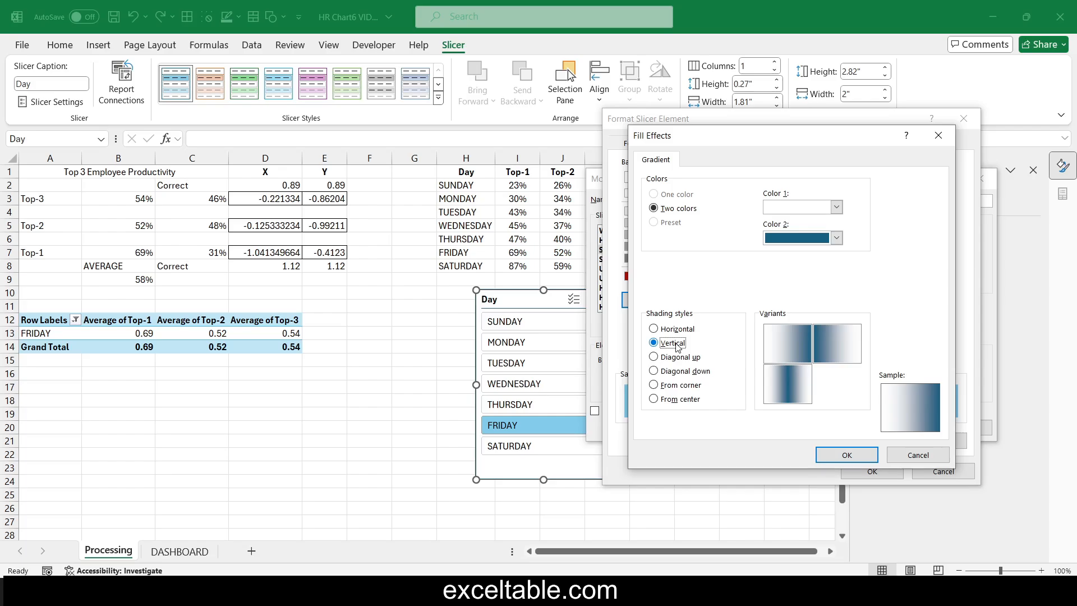
{"action": "left_click", "coordinate": [836, 238]}
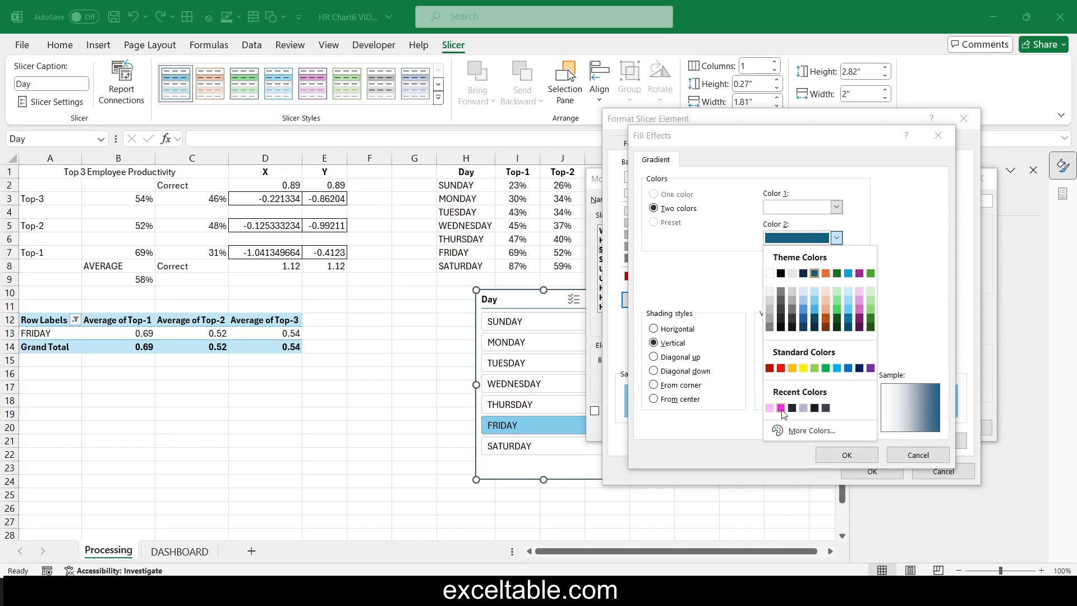
{"action": "left_click", "coordinate": [814, 409]}
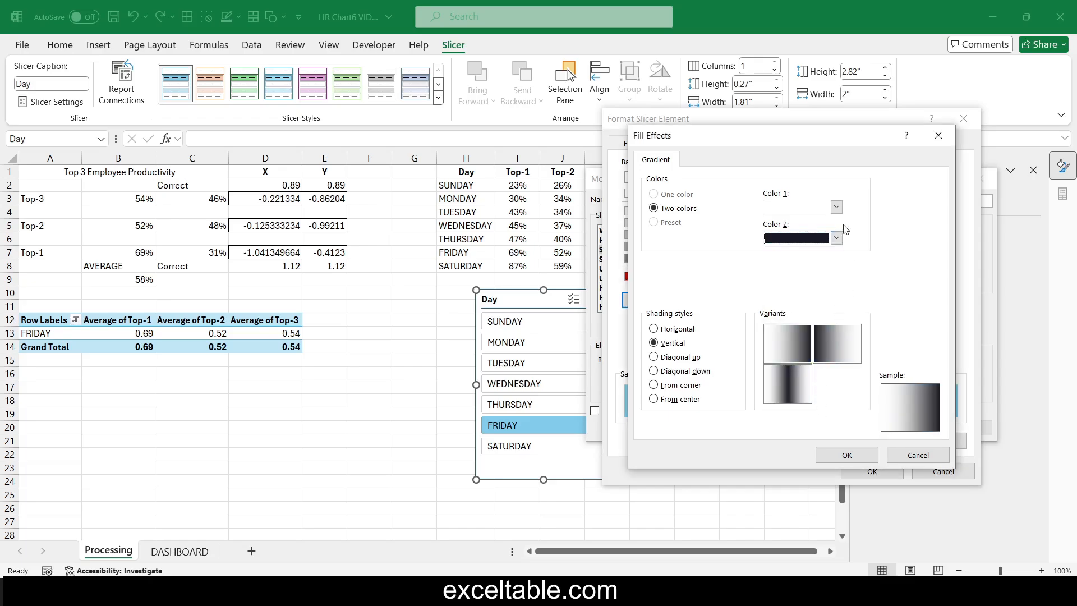
{"action": "left_click", "coordinate": [837, 207]}
{"action": "left_click", "coordinate": [818, 381]}
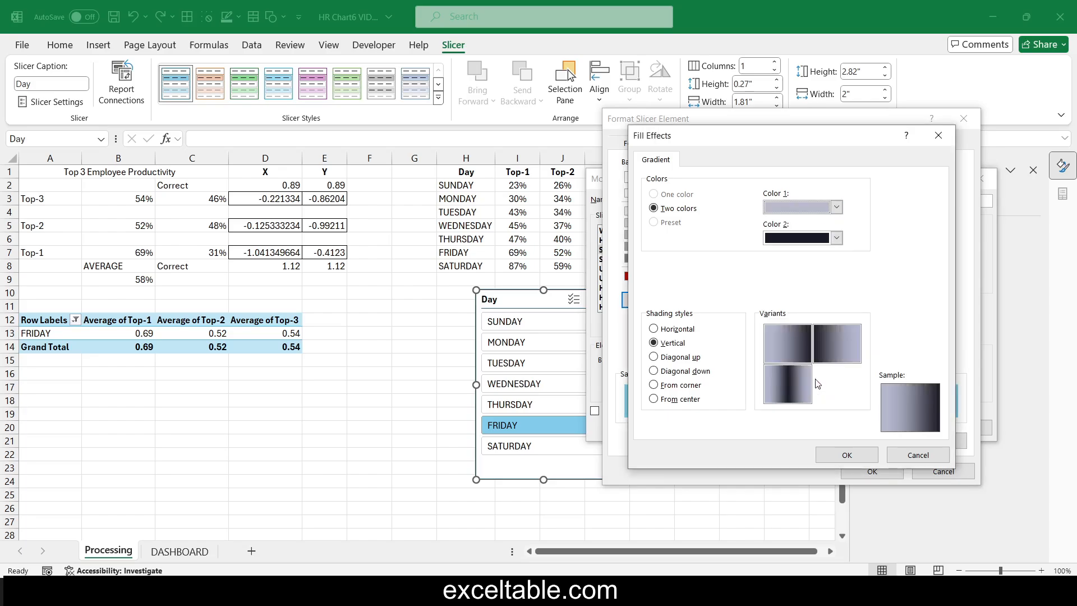
{"action": "left_click", "coordinate": [819, 357]}
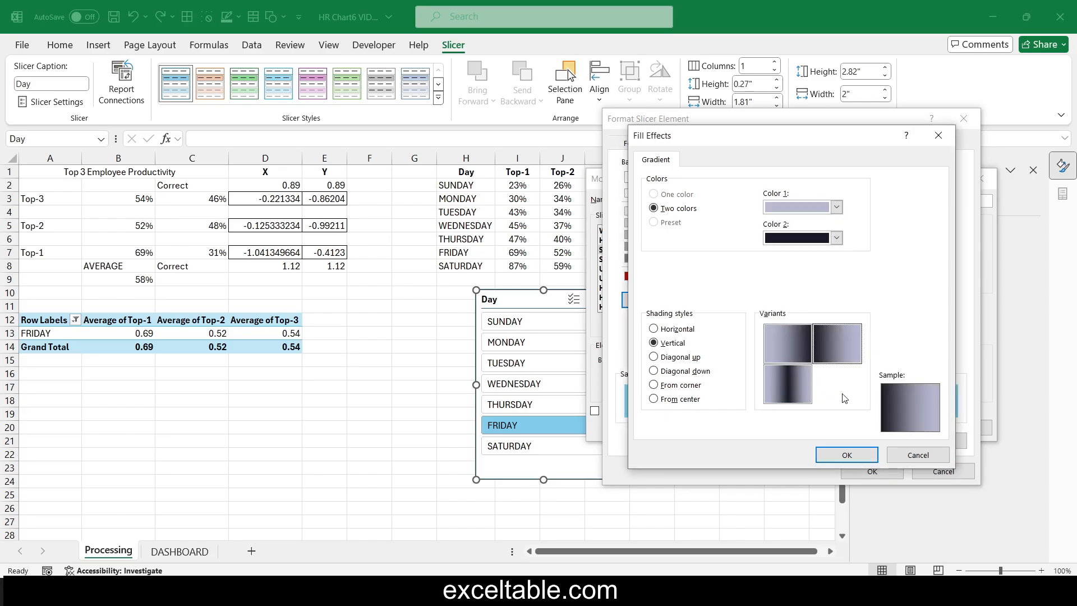
{"action": "left_click", "coordinate": [840, 462]}
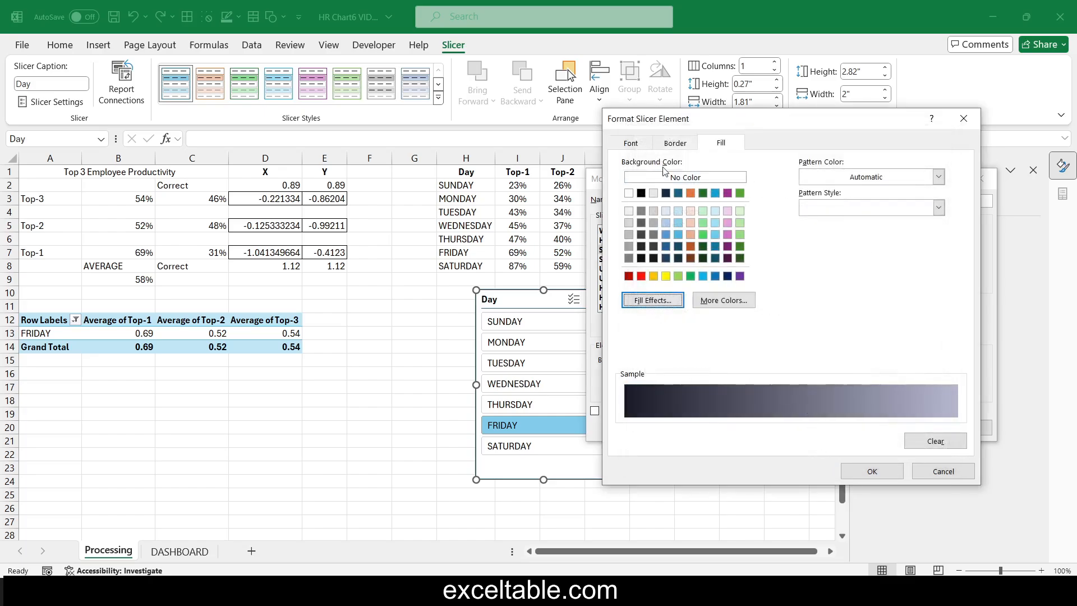
Set the font color of the Selected Item with Data element to pale blue.
{"action": "left_click", "coordinate": [630, 143]}
{"action": "left_click", "coordinate": [862, 265]}
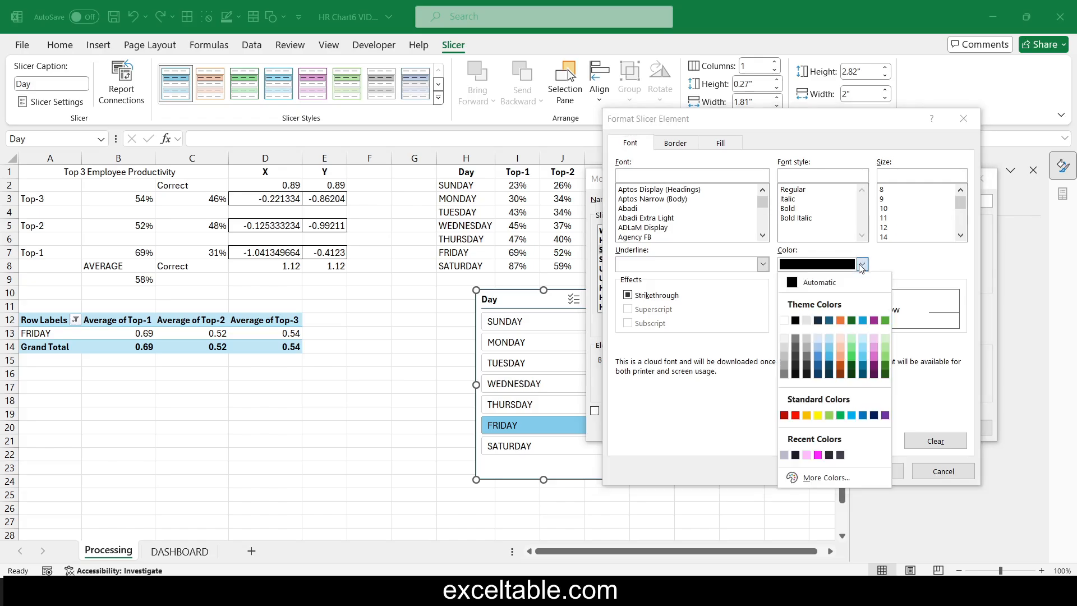
{"action": "left_click", "coordinate": [864, 336]}
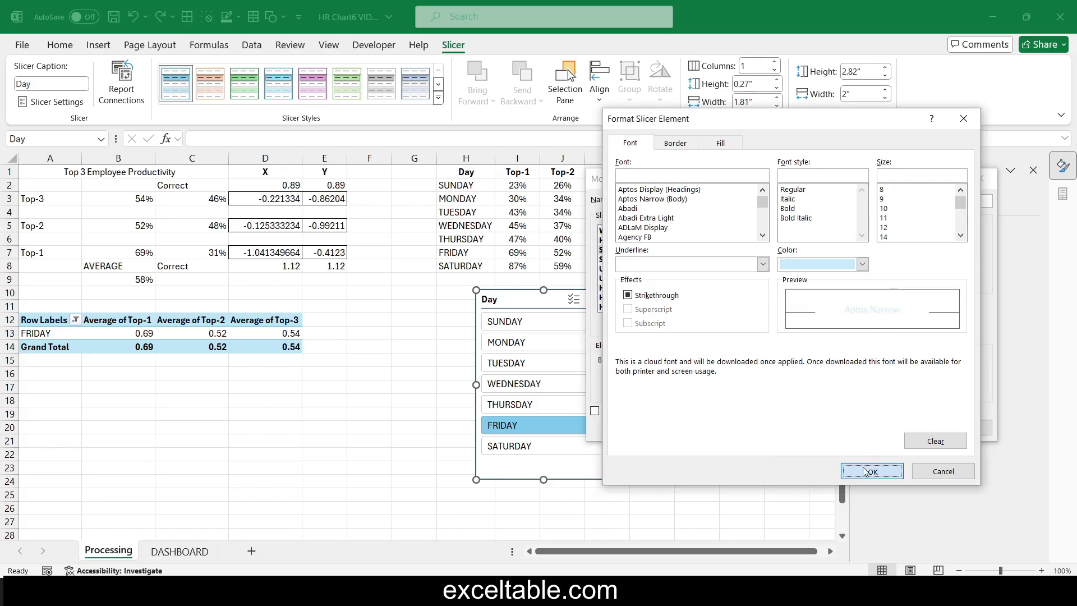
{"action": "left_click", "coordinate": [870, 471]}
Give the Unselected Item with Data element a dark gray font and a dark gray outline border.
{"action": "left_click", "coordinate": [622, 270]}
{"action": "left_click", "coordinate": [726, 324]}
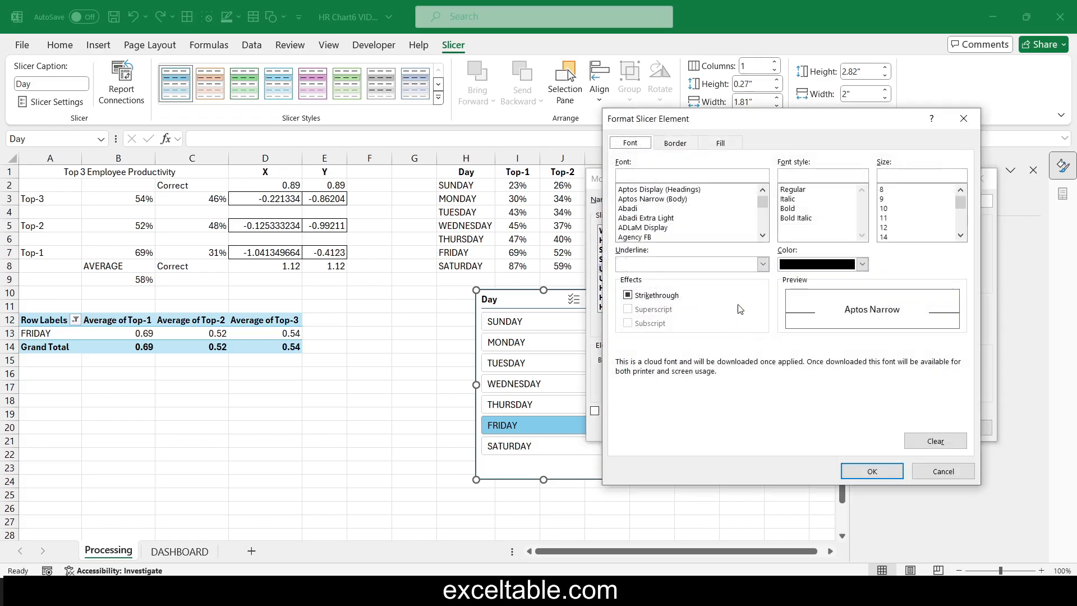
{"action": "left_click", "coordinate": [862, 264]}
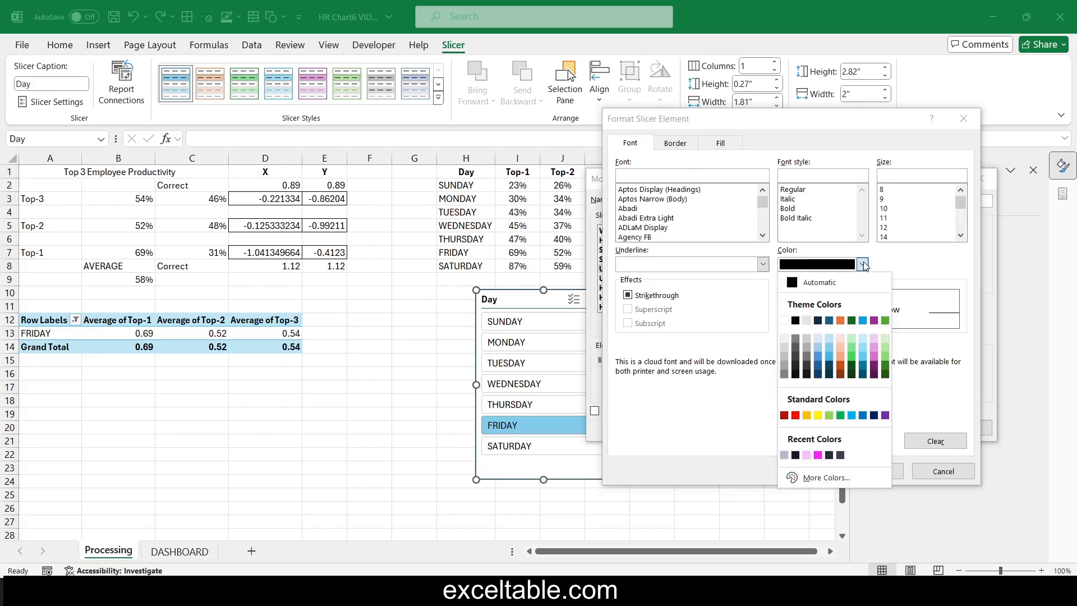
{"action": "left_click", "coordinate": [796, 348]}
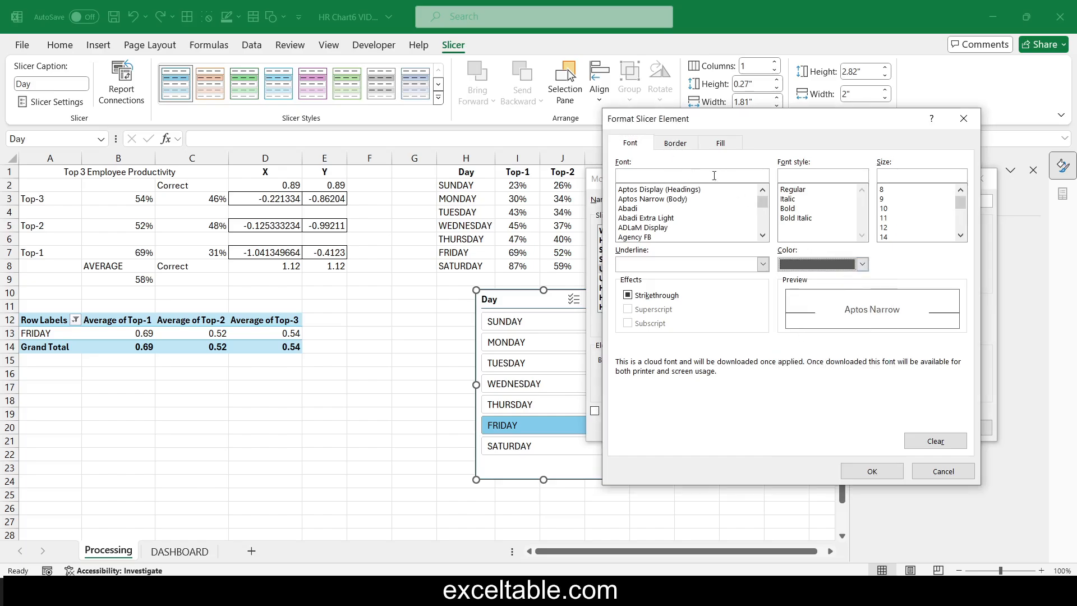
{"action": "left_click", "coordinate": [678, 145]}
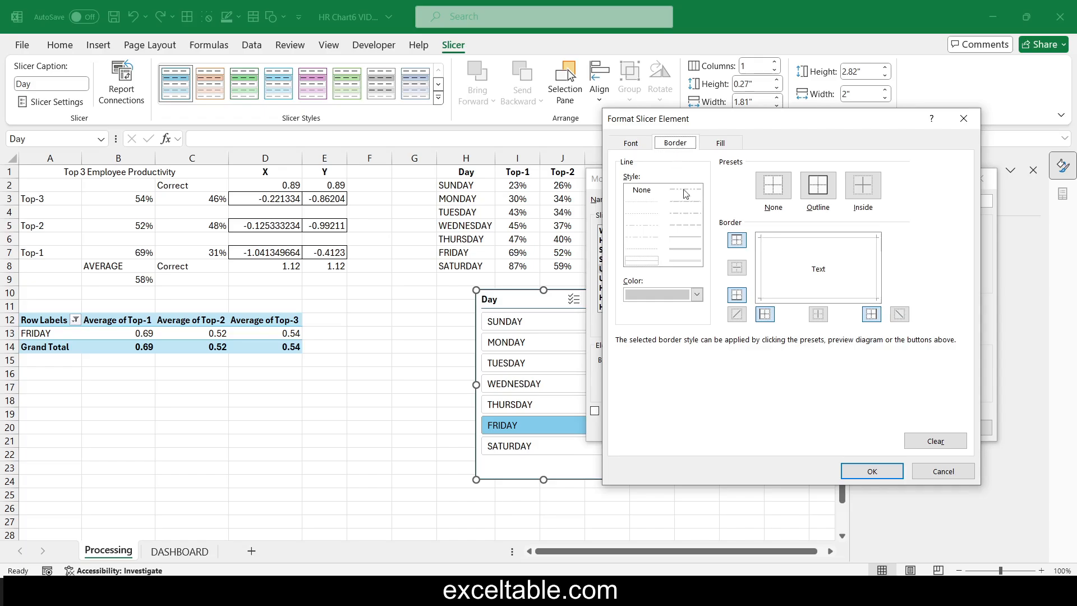
{"action": "left_click", "coordinate": [697, 295]}
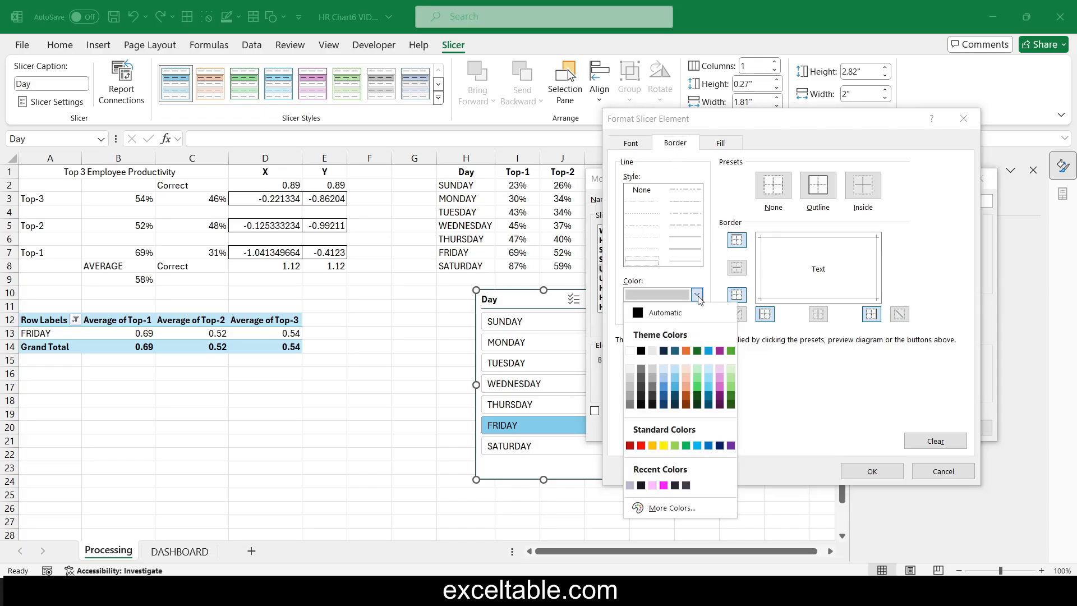
{"action": "left_click", "coordinate": [641, 387]}
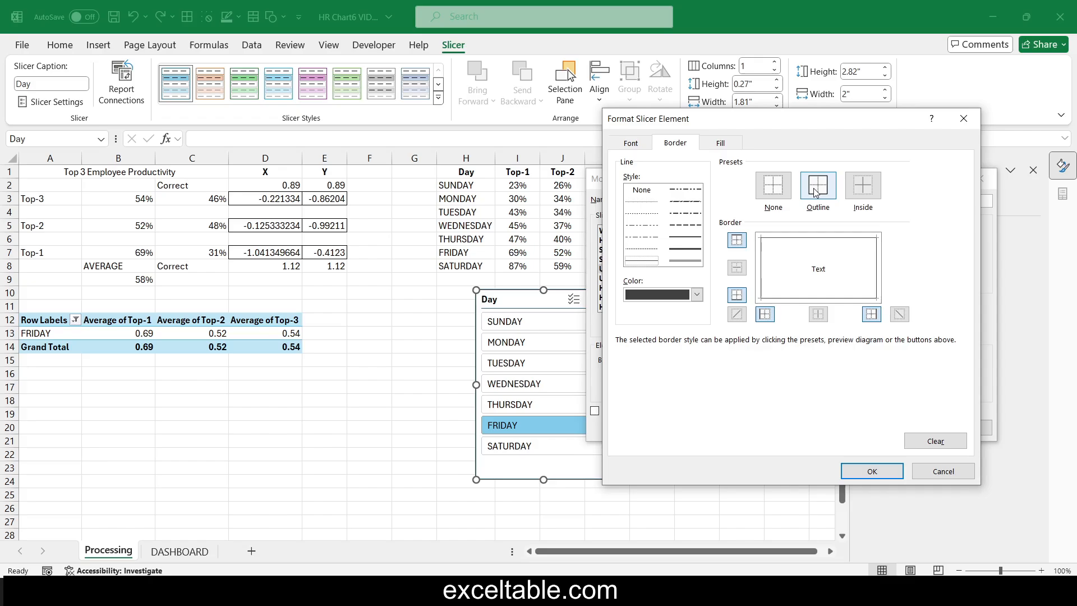
Fill the Unselected Item with Data element with black and save the slicer style.
{"action": "left_click", "coordinate": [718, 145]}
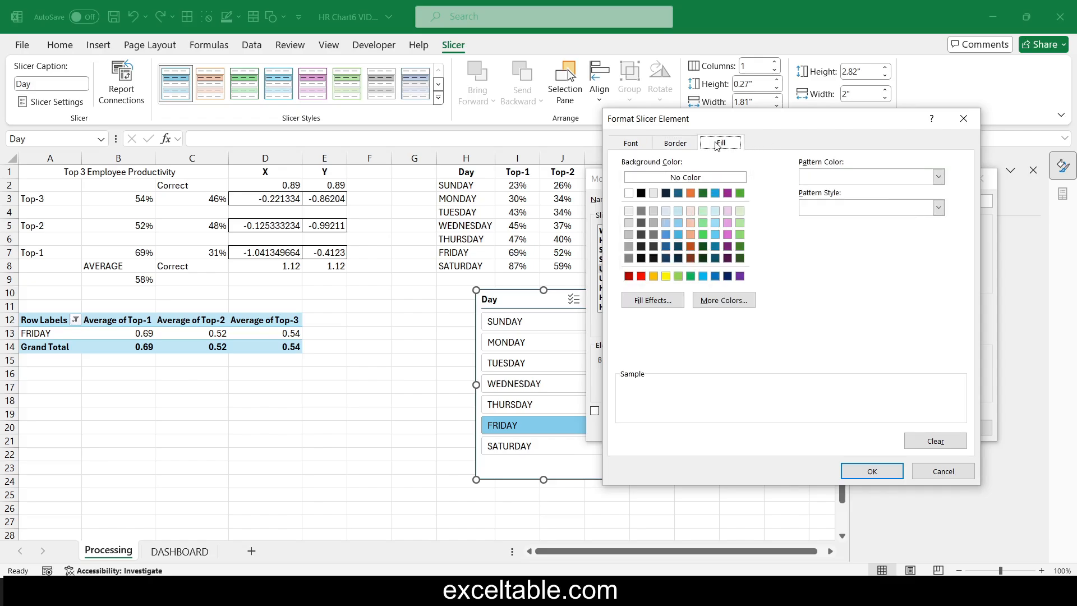
{"action": "left_click", "coordinate": [642, 193]}
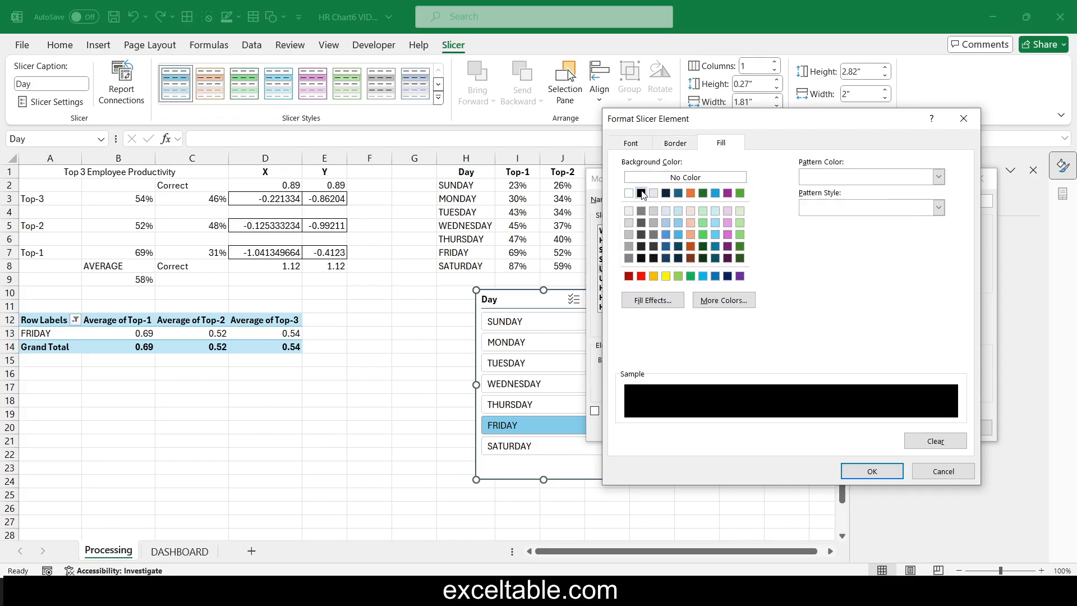
{"action": "left_click", "coordinate": [871, 470]}
{"action": "left_click", "coordinate": [910, 428]}
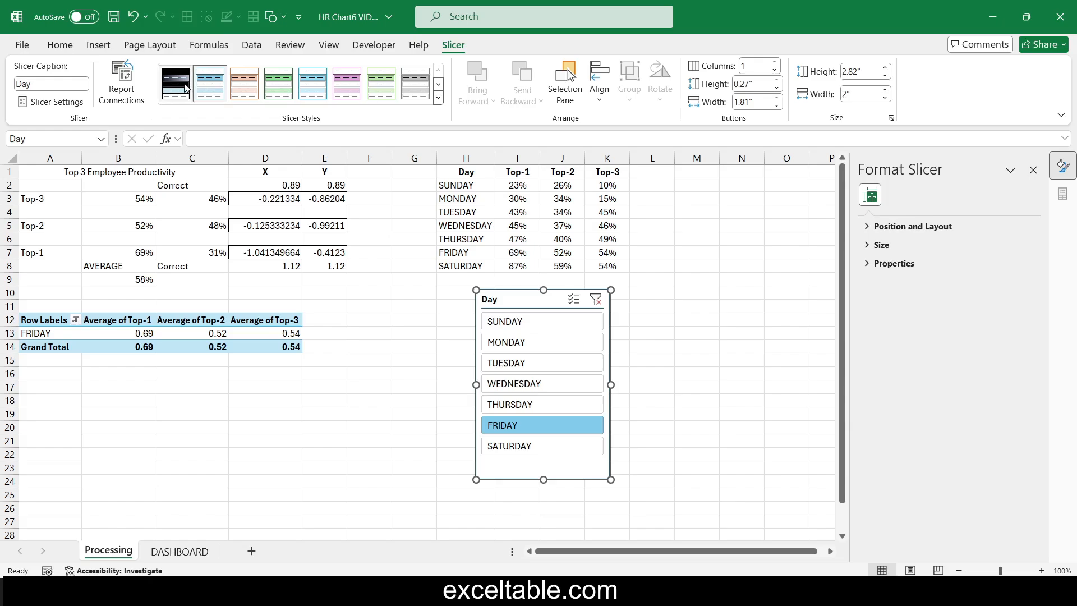
Apply the dark custom style SlicerStyleLight1 2 to the Day slicer and move the slicer to around columns L to N.
{"action": "left_click", "coordinate": [184, 83]}
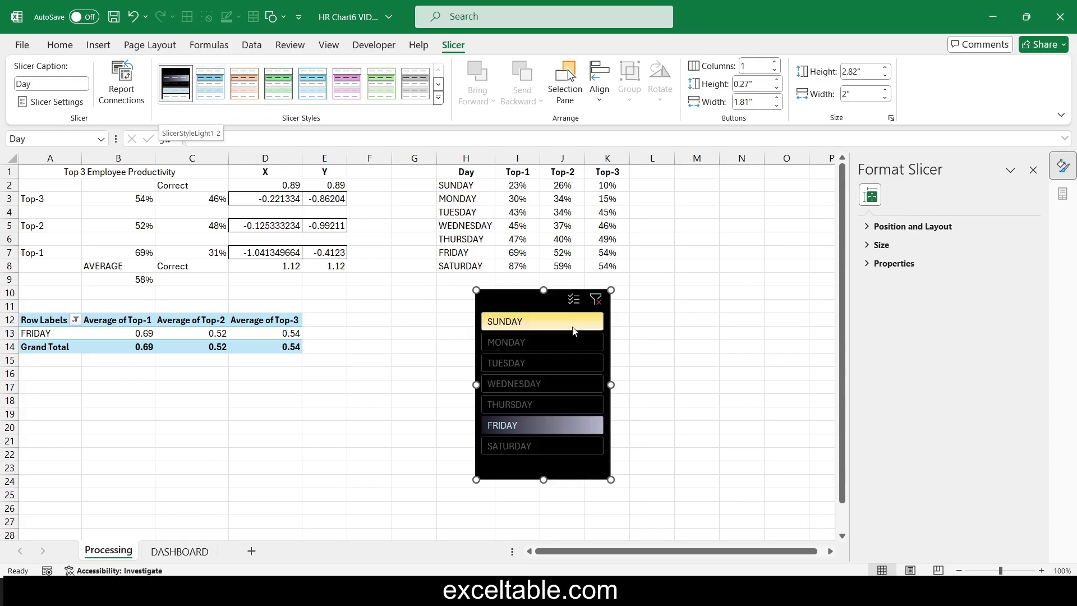
{"action": "left_click_drag", "start_coordinate": [501, 303], "coordinate": [662, 274]}
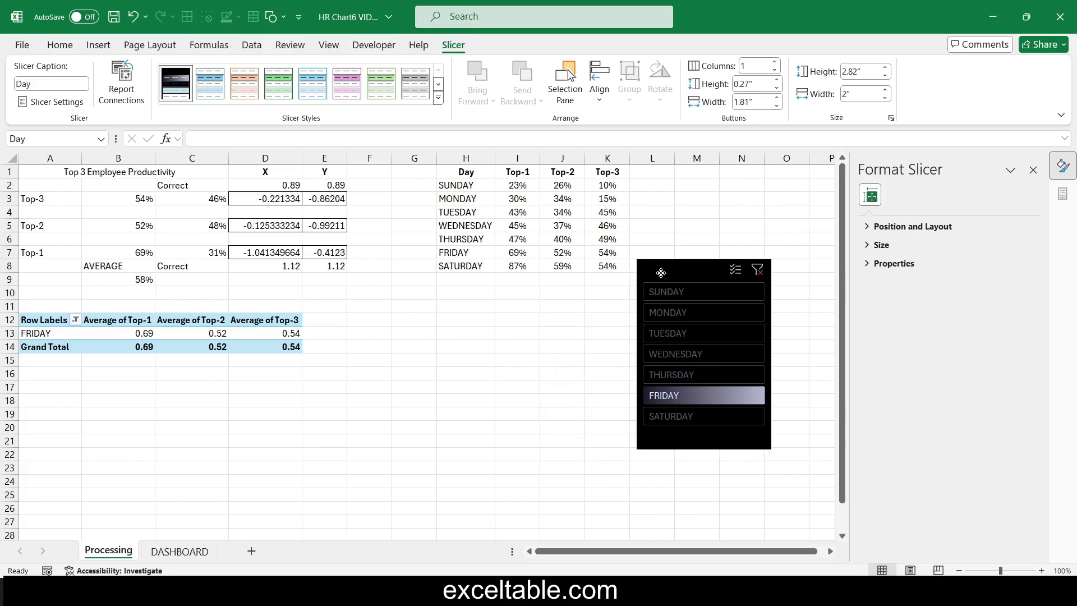
Modify the custom slicer style so its Header element uses a pale blue font color.
{"action": "right_click", "coordinate": [170, 84]}
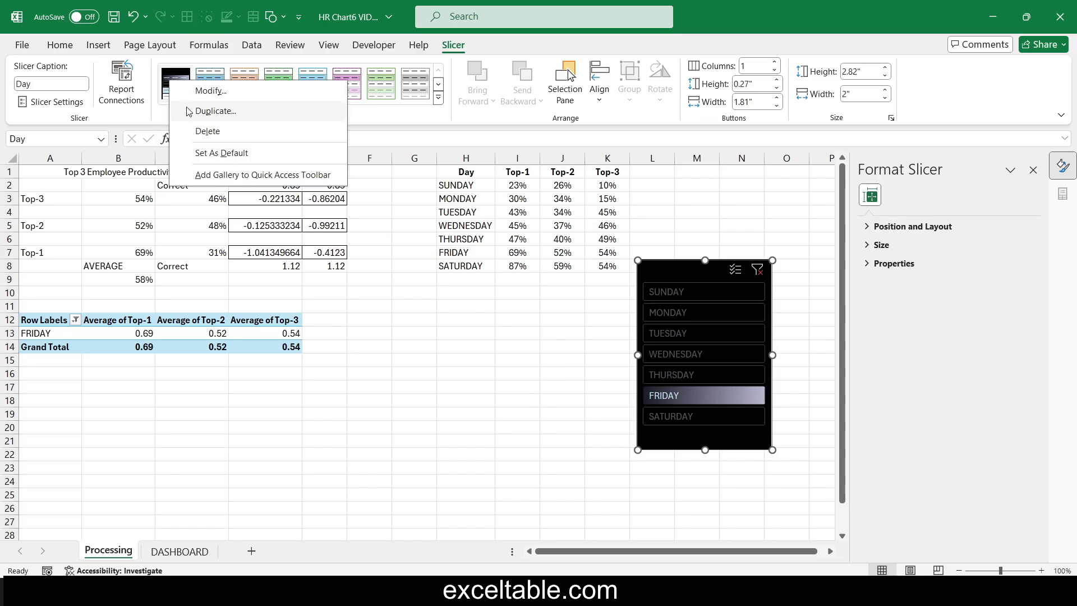
{"action": "left_click", "coordinate": [191, 97]}
{"action": "left_click", "coordinate": [611, 242]}
{"action": "left_click", "coordinate": [725, 323]}
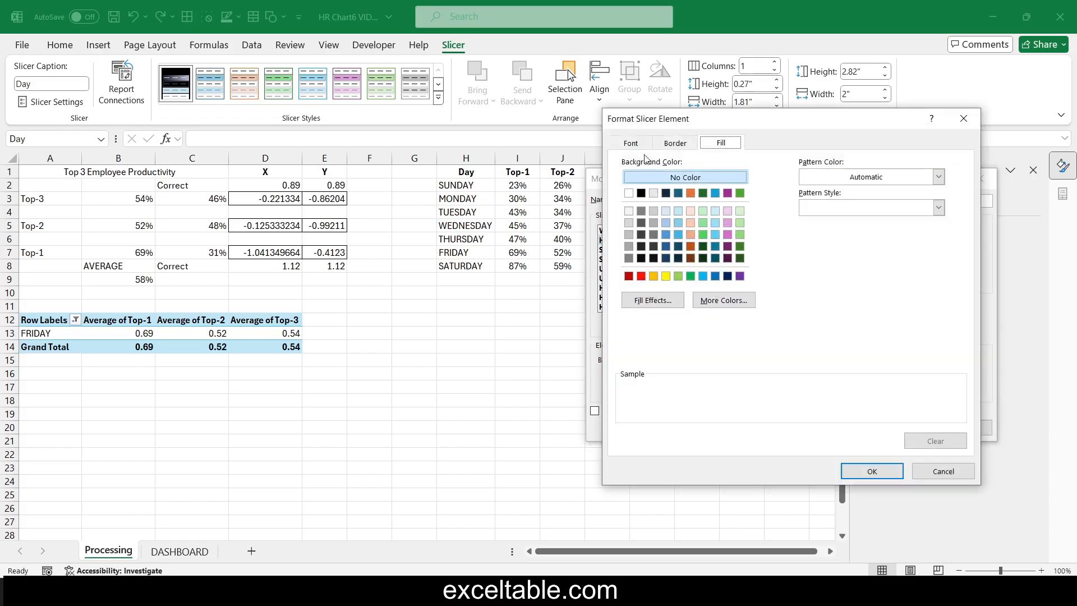
{"action": "left_click", "coordinate": [632, 144]}
{"action": "left_click", "coordinate": [861, 265]}
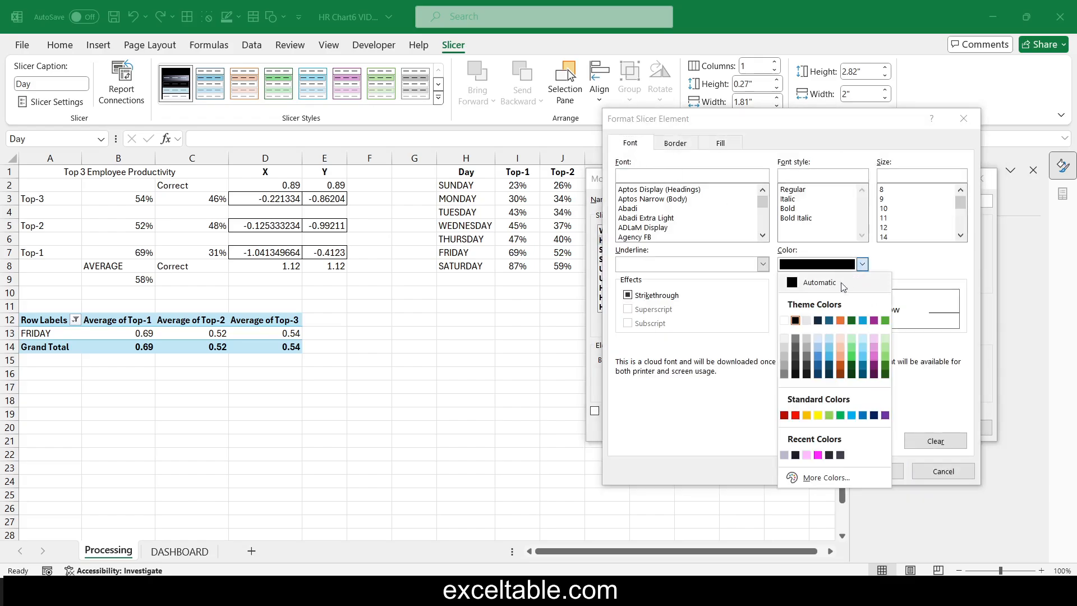
{"action": "left_click", "coordinate": [863, 338]}
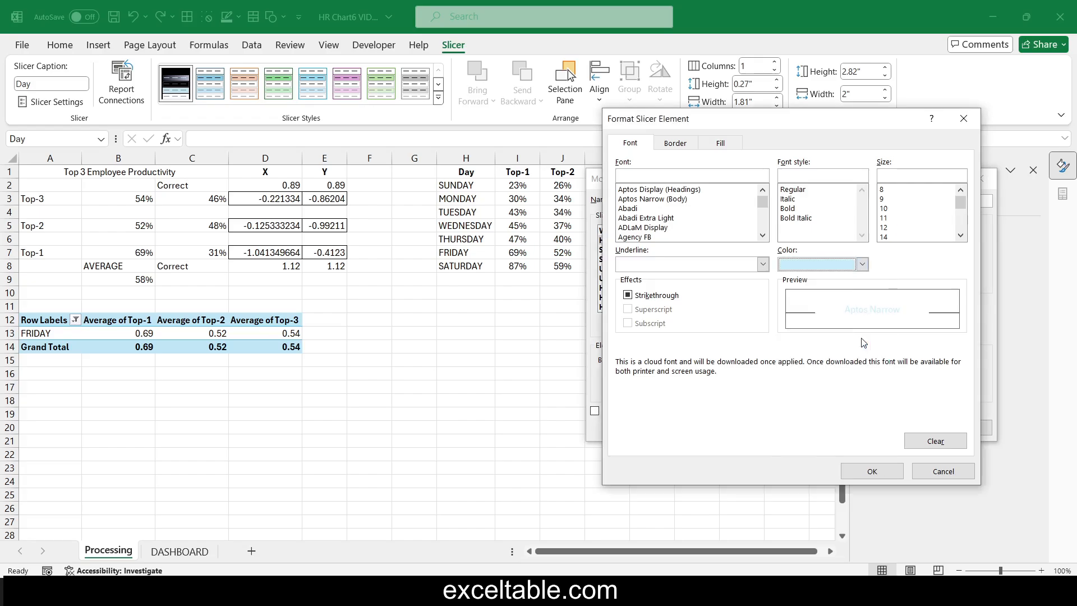
{"action": "left_click", "coordinate": [891, 471]}
{"action": "left_click", "coordinate": [912, 427]}
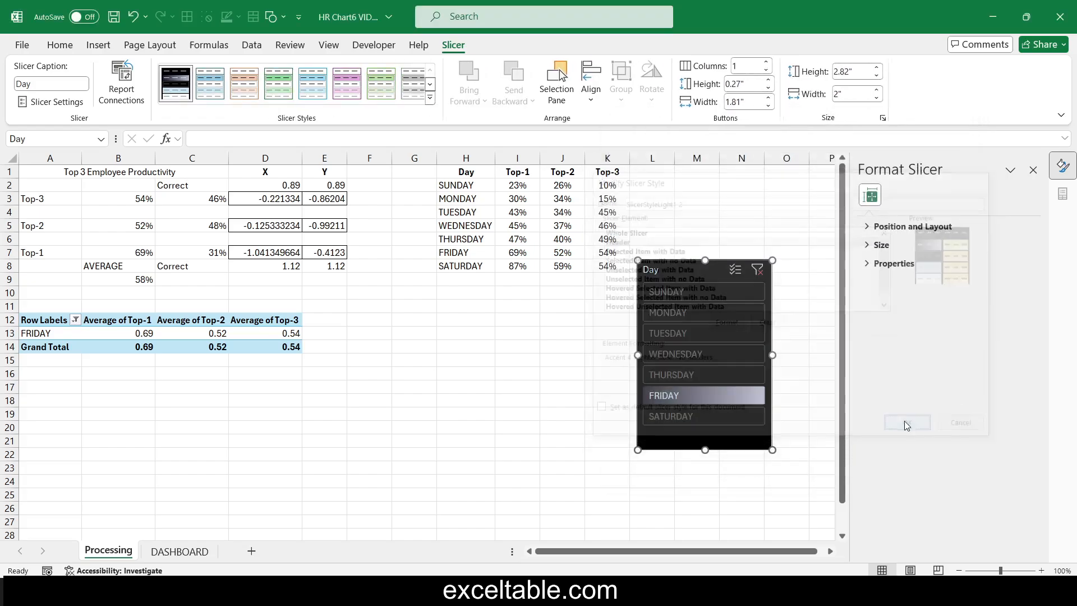
Filter the PivotTable with the Day slicer by TUESDAY, THURSDAY and TUESDAY again.
{"action": "left_click", "coordinate": [654, 336]}
{"action": "left_click", "coordinate": [682, 375]}
{"action": "left_click", "coordinate": [696, 337]}
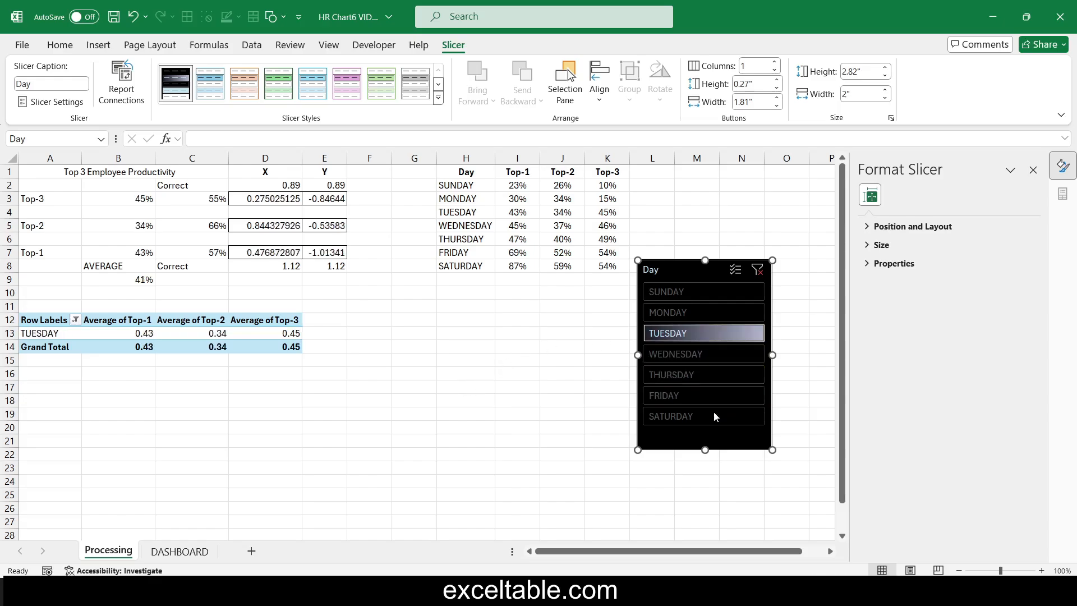
{"action": "left_click", "coordinate": [578, 429]}
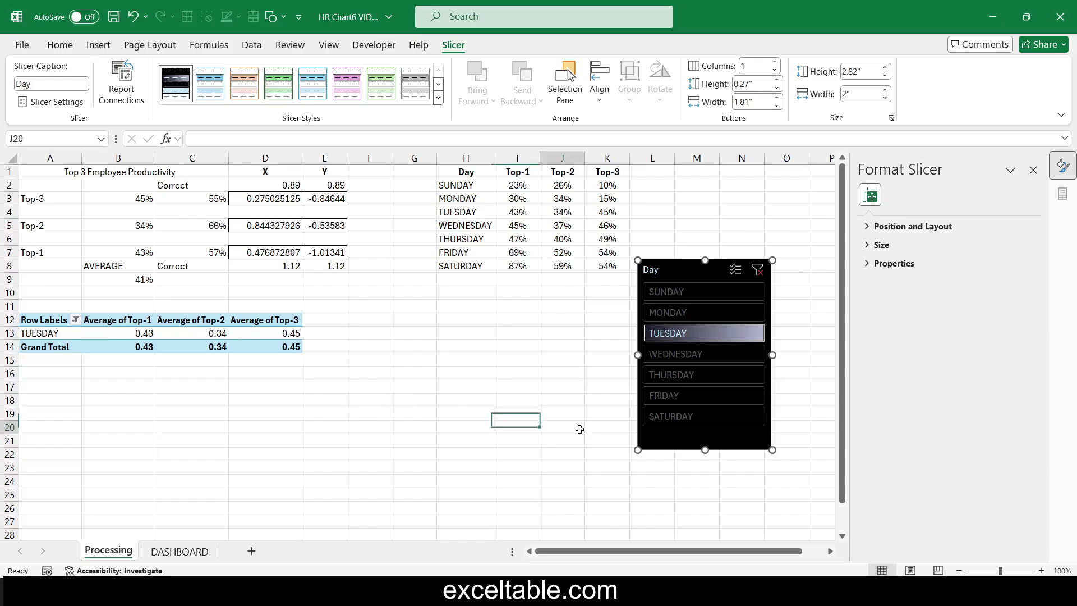
Cut the Day slicer from the Processing sheet and paste it on the DASHBOARD sheet, placed just right of the productivity card.
{"action": "right_click", "coordinate": [699, 272]}
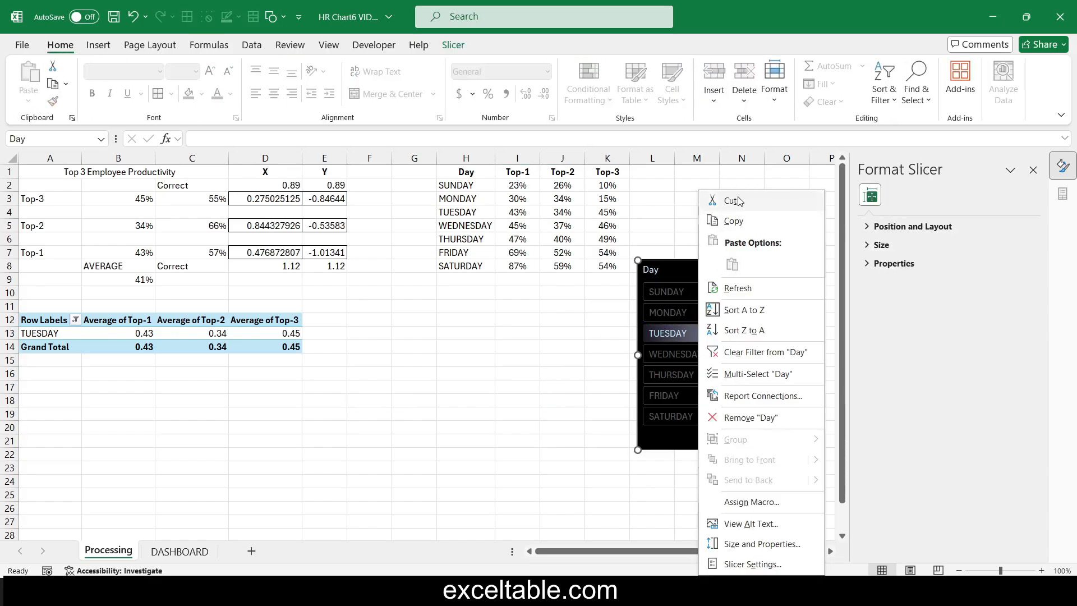
{"action": "left_click", "coordinate": [382, 392]}
{"action": "left_click", "coordinate": [180, 553]}
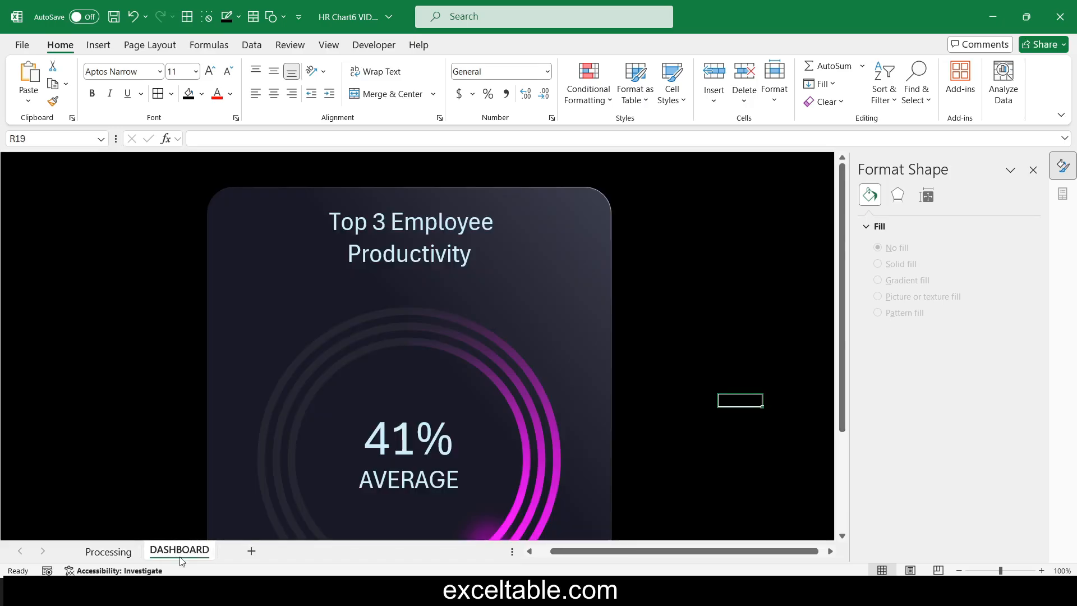
{"action": "left_click", "coordinate": [688, 371]}
{"action": "left_click", "coordinate": [750, 364]}
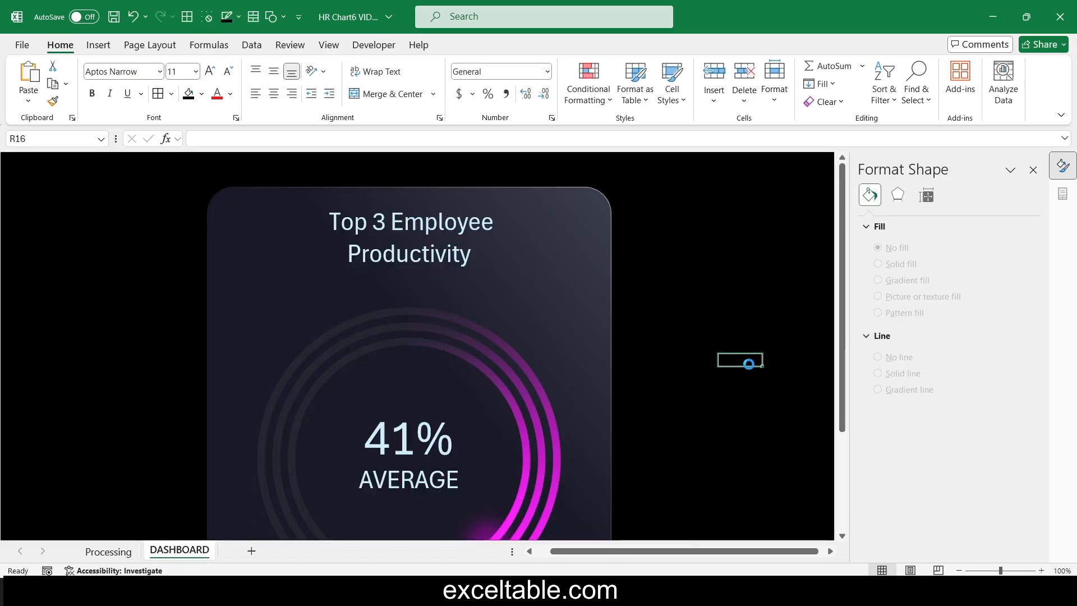
{"action": "key", "text": "ctrl+v"}
{"action": "left_click_drag", "start_coordinate": [758, 356], "coordinate": [686, 350]}
Collapse the ribbon to enlarge the dashboard view and filter the dashboard by WEDNESDAY with the Day slicer.
{"action": "double_click", "coordinate": [60, 45]}
{"action": "left_click", "coordinate": [929, 357]}
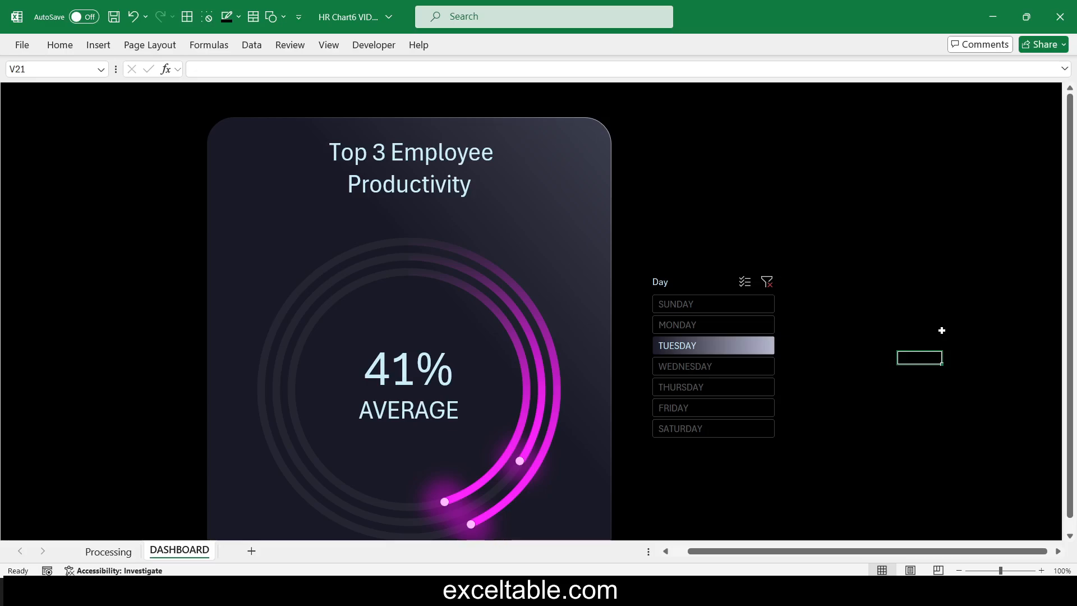
{"action": "left_click", "coordinate": [691, 373]}
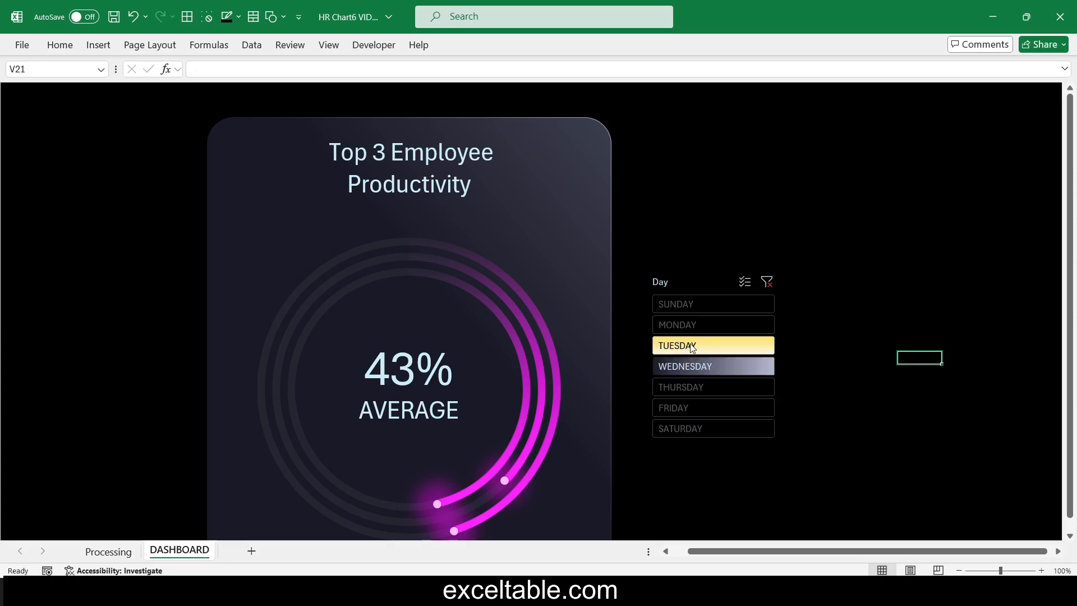
Filter the dashboard with the Day slicer by TUESDAY, MONDAY, SUNDAY, MONDAY, THURSDAY, FRIDAY and finally SATURDAY.
{"action": "left_click", "coordinate": [693, 347]}
{"action": "left_click", "coordinate": [695, 325]}
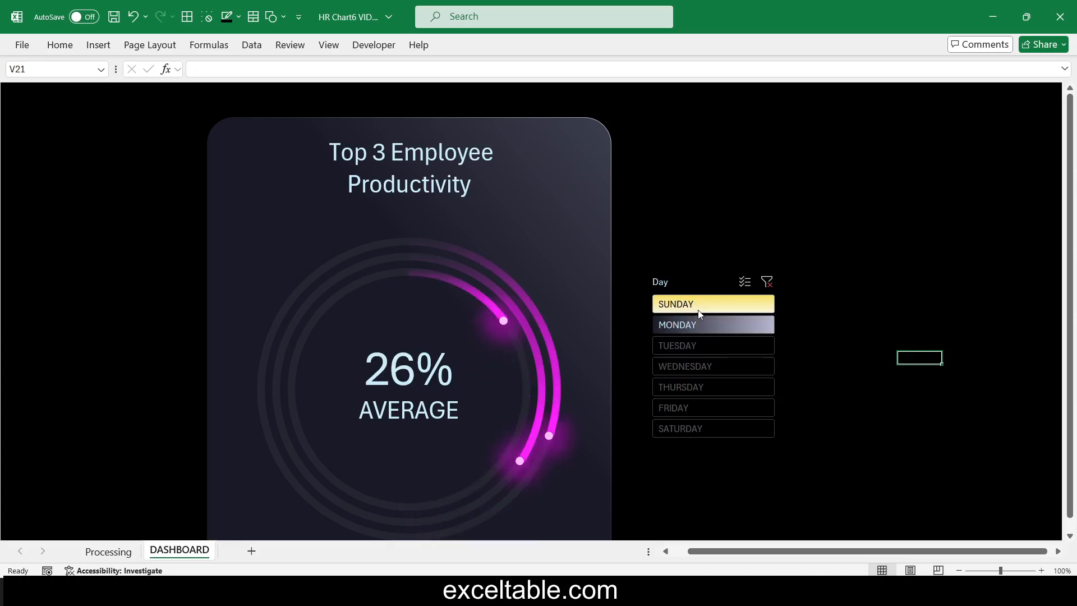
{"action": "left_click", "coordinate": [699, 311]}
{"action": "left_click", "coordinate": [699, 326]}
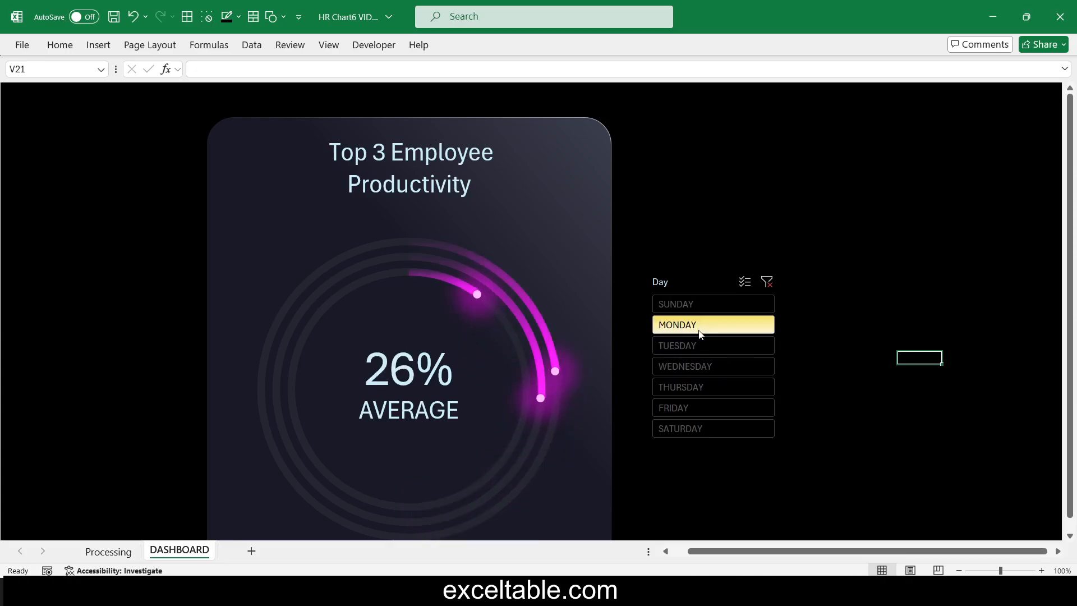
{"action": "left_click", "coordinate": [706, 393]}
{"action": "left_click", "coordinate": [707, 408]}
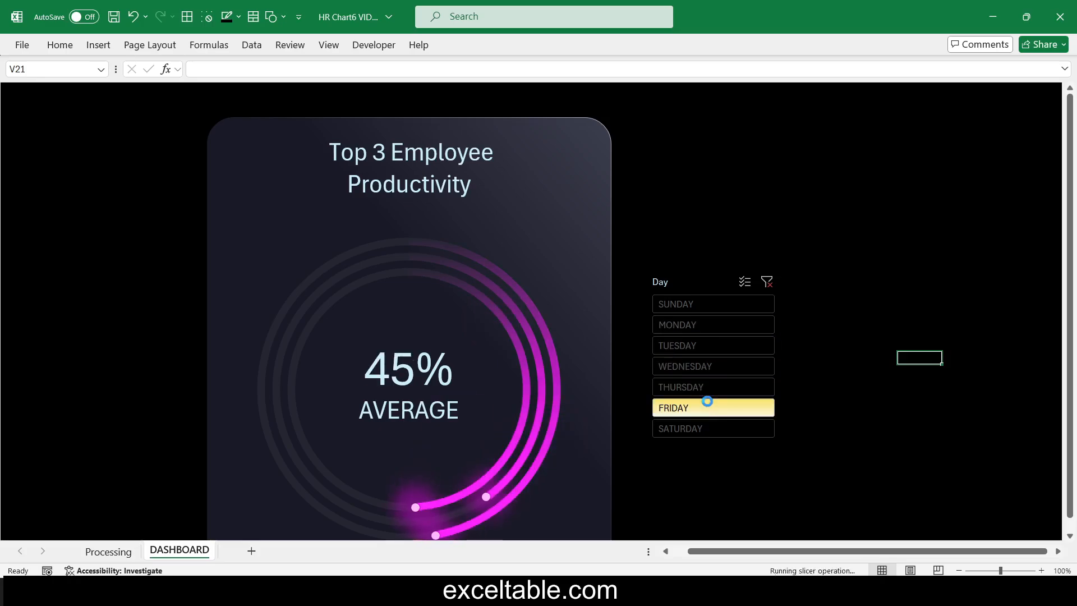
{"action": "left_click", "coordinate": [709, 431]}
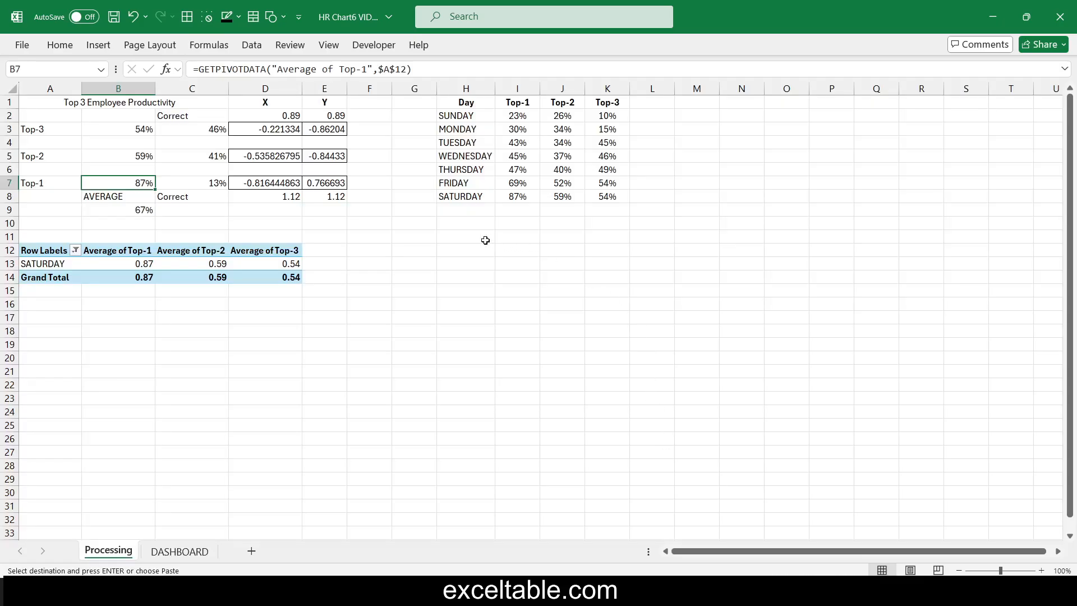
Enter the heading "Top 3 KPI Achievement" in cell H10 of the Processing sheet and align it right.
{"action": "left_click", "coordinate": [467, 225]}
{"action": "type", "text": "Top 3 KPI Achievement"}
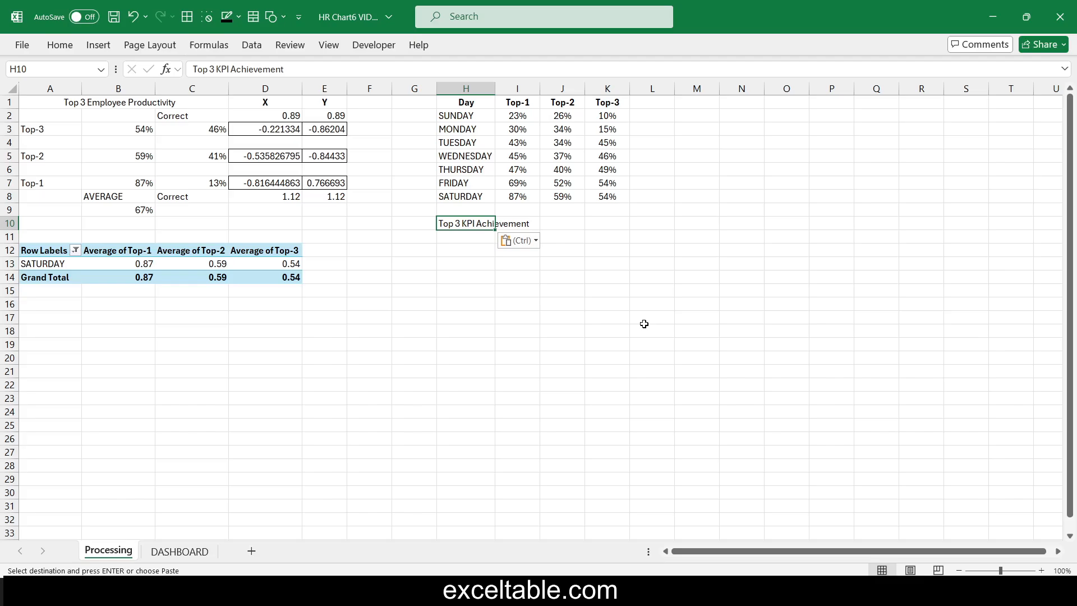
{"action": "double_click", "coordinate": [61, 46]}
{"action": "left_click", "coordinate": [291, 94]}
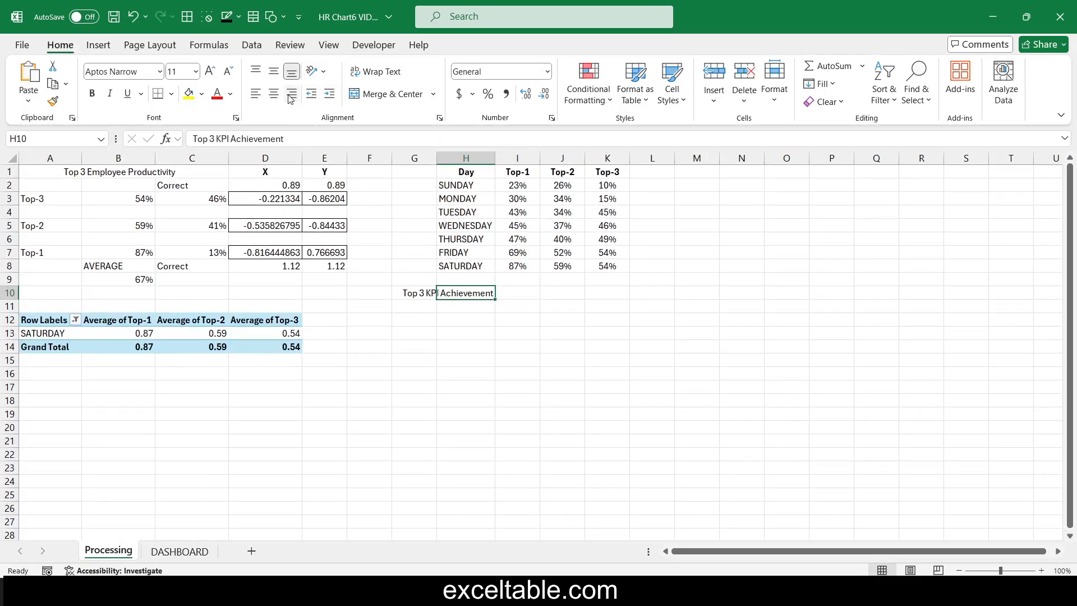
Copy the X and Y headers from D1:E1 to I10:J10, beside the Top 3 KPI Achievement heading.
{"action": "left_click_drag", "start_coordinate": [264, 172], "coordinate": [326, 172]}
{"action": "key", "text": "ctrl+c"}
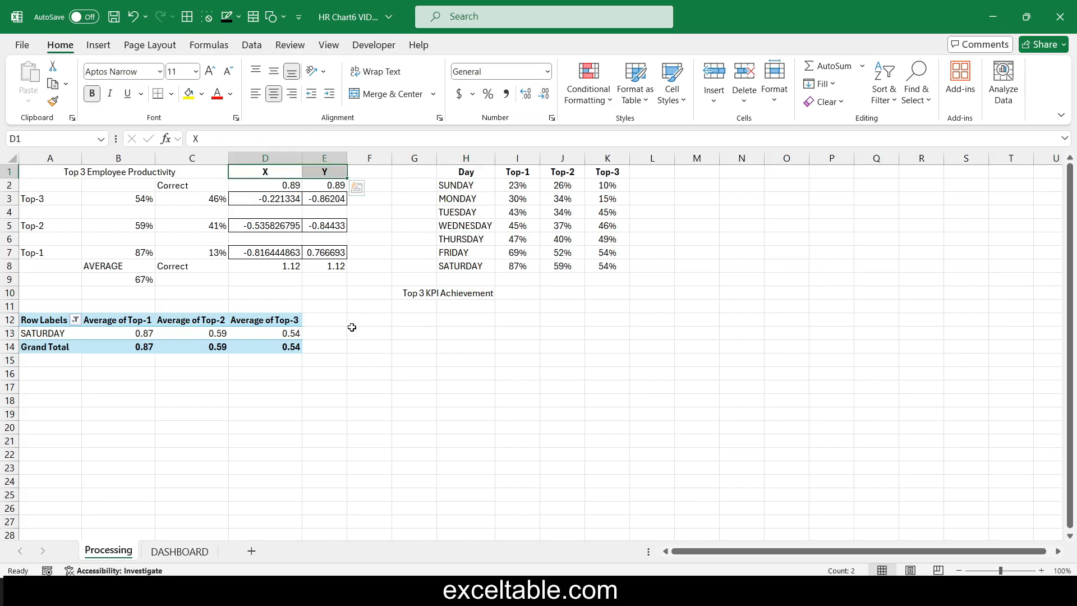
{"action": "right_click", "coordinate": [297, 174]}
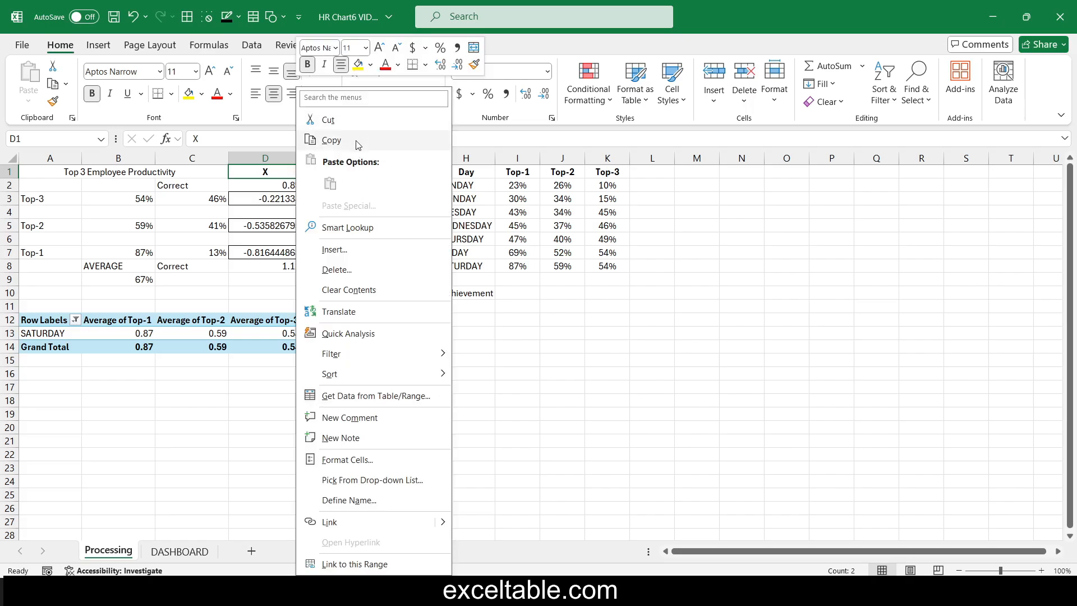
{"action": "left_click", "coordinate": [355, 140]}
{"action": "left_click", "coordinate": [518, 293]}
{"action": "key", "text": "ctrl+v"}
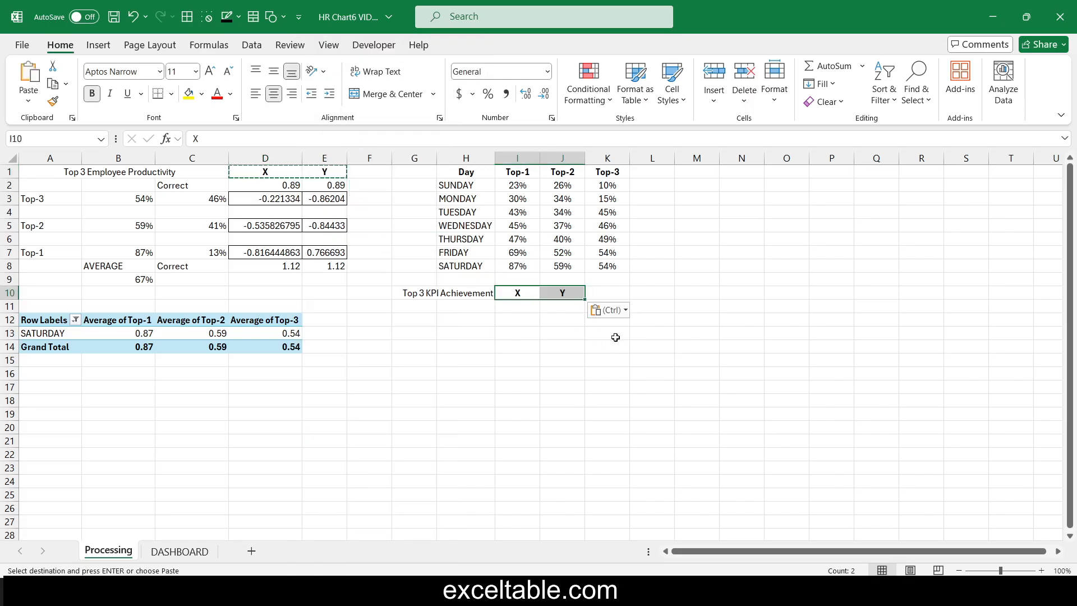
Add a Rank column in K10 with the values 80%, 60% and 70% in K11:K13.
{"action": "left_click", "coordinate": [610, 290]}
{"action": "type", "text": "Rank"}
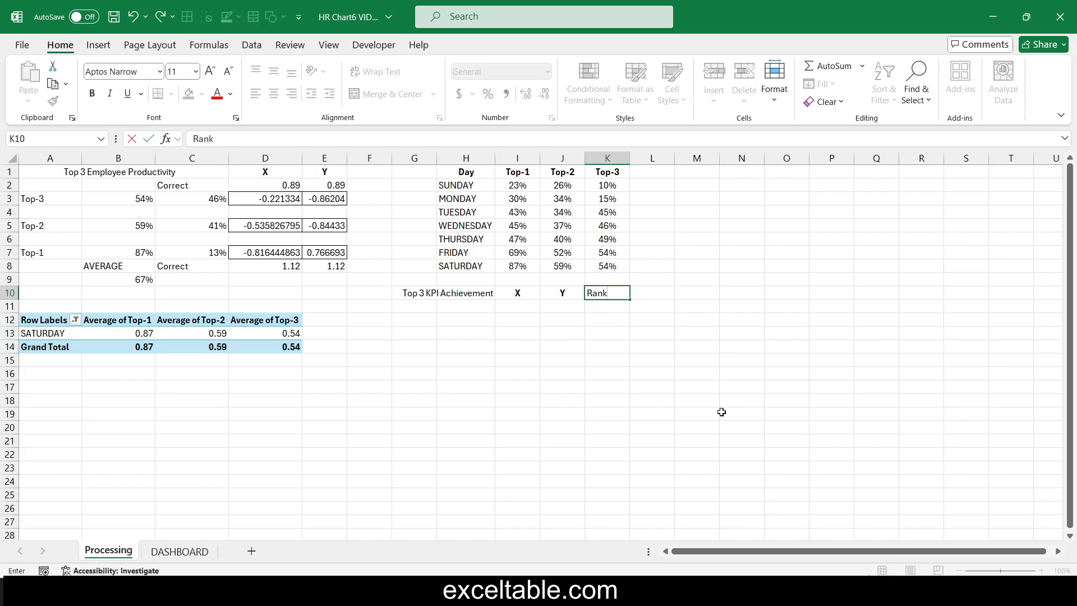
{"action": "key", "text": "Return"}
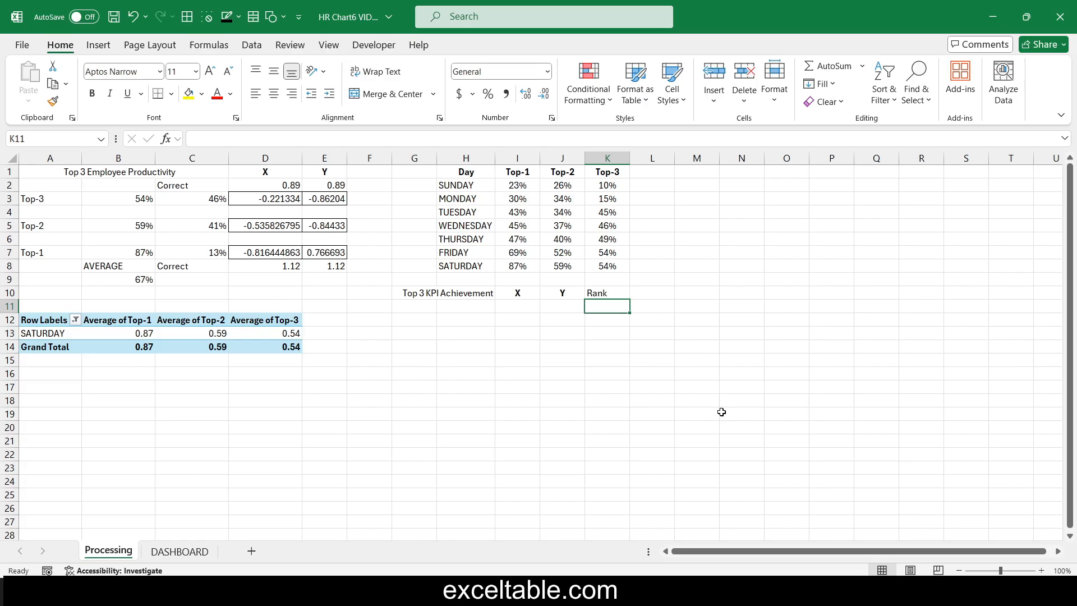
{"action": "type", "text": "80"}
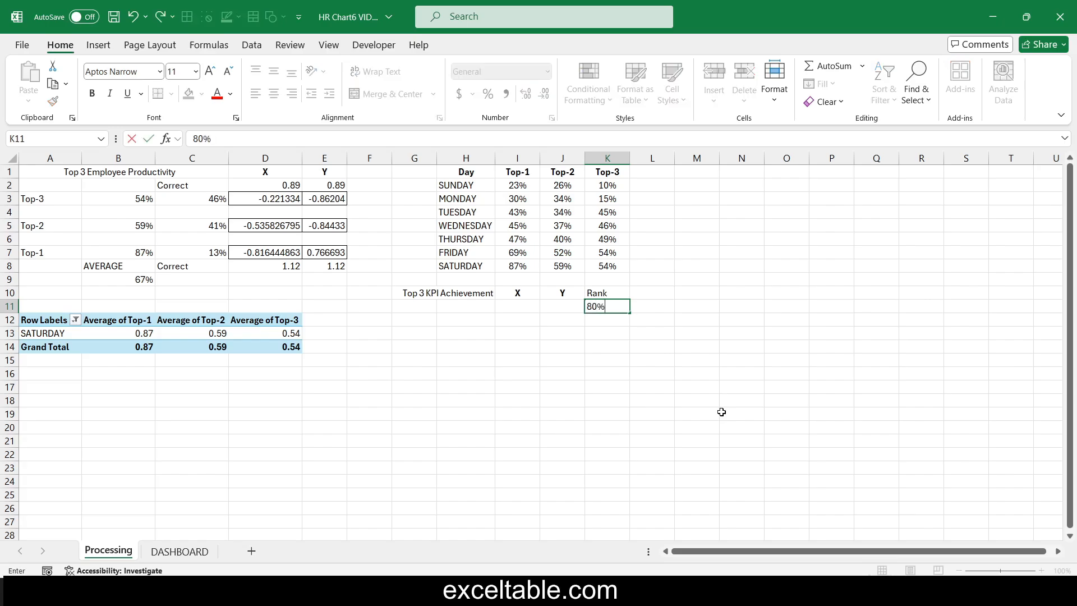
{"action": "key", "text": "Return"}
{"action": "type", "text": "60"}
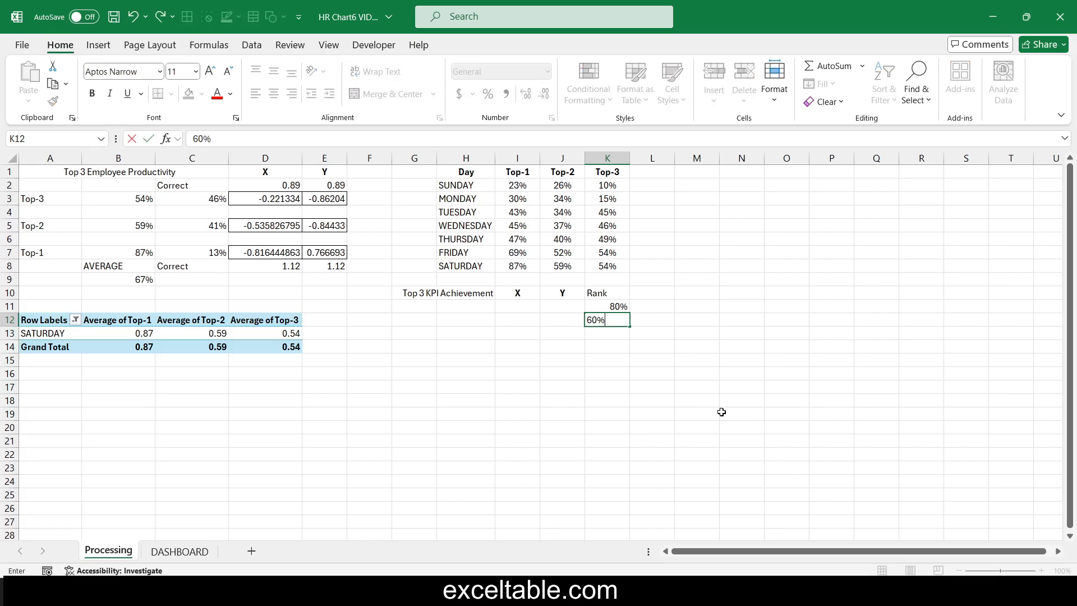
{"action": "key", "text": "Return"}
{"action": "type", "text": "70"}
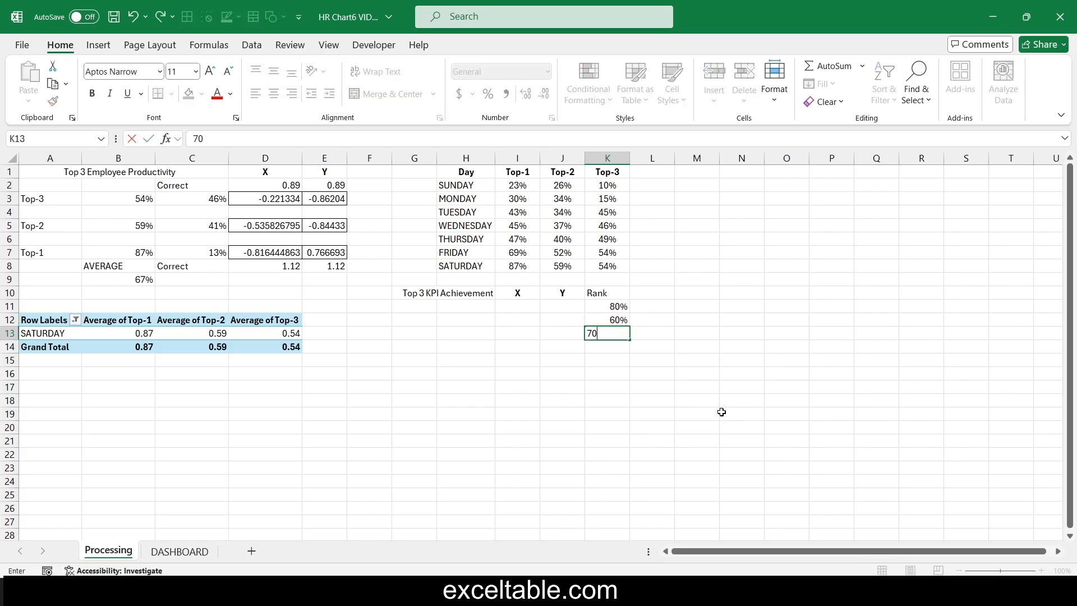
{"action": "key", "text": "Return"}
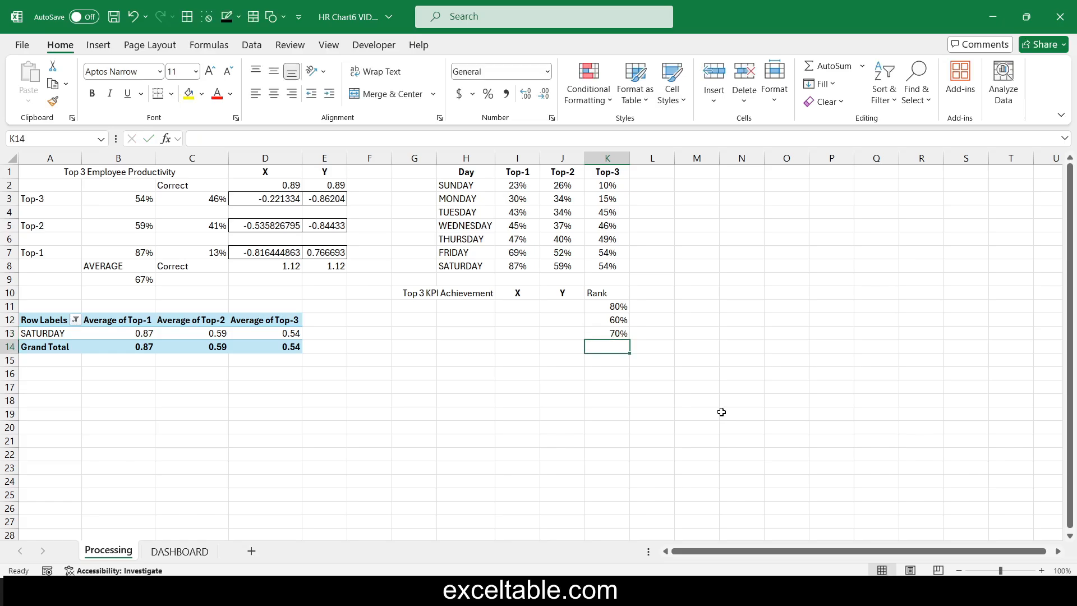
Label H11:H13 KPI-1 to KPI-3 and fill I11:J13 with the X/Y pairs 35%/50%, 51%/60% and 50%/45%.
{"action": "left_click", "coordinate": [443, 307]}
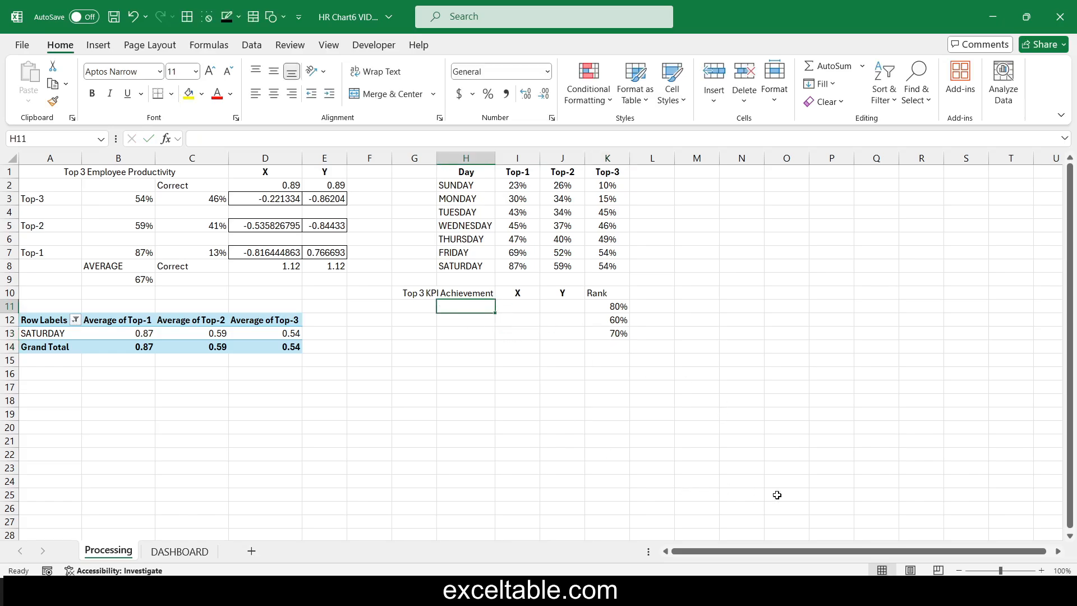
{"action": "type", "text": "KPI"}
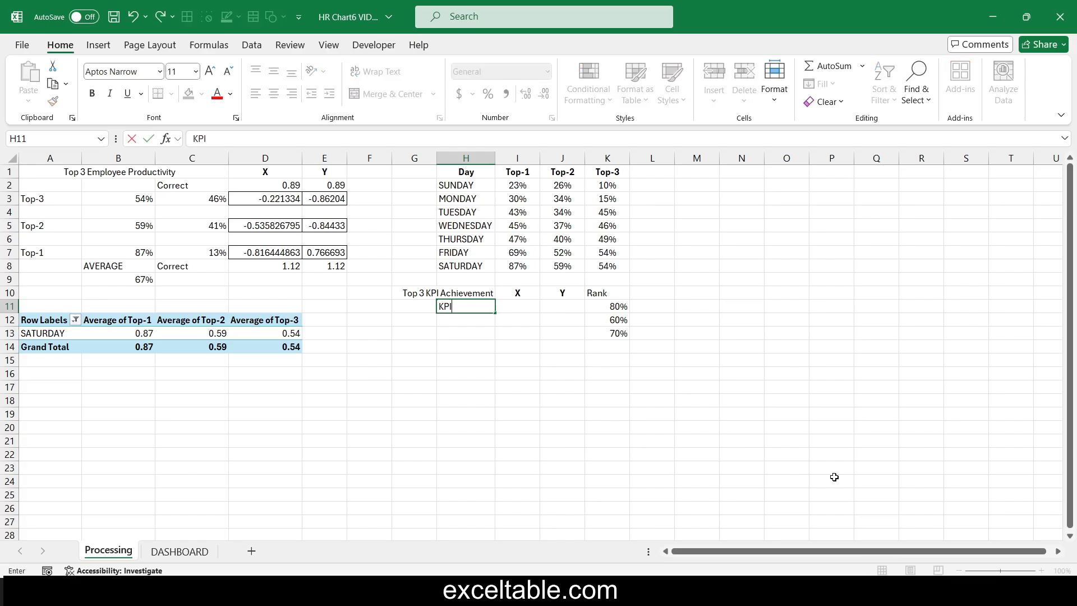
{"action": "type", "text": "-1"}
{"action": "key", "text": "ctrl+Return"}
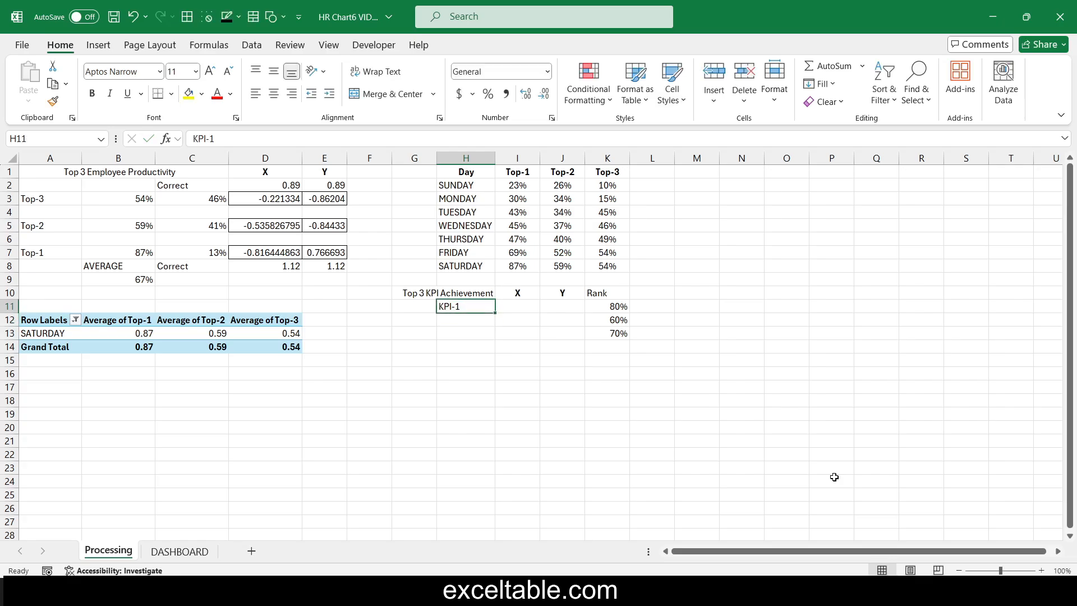
{"action": "left_click_drag", "start_coordinate": [494, 314], "coordinate": [494, 337]}
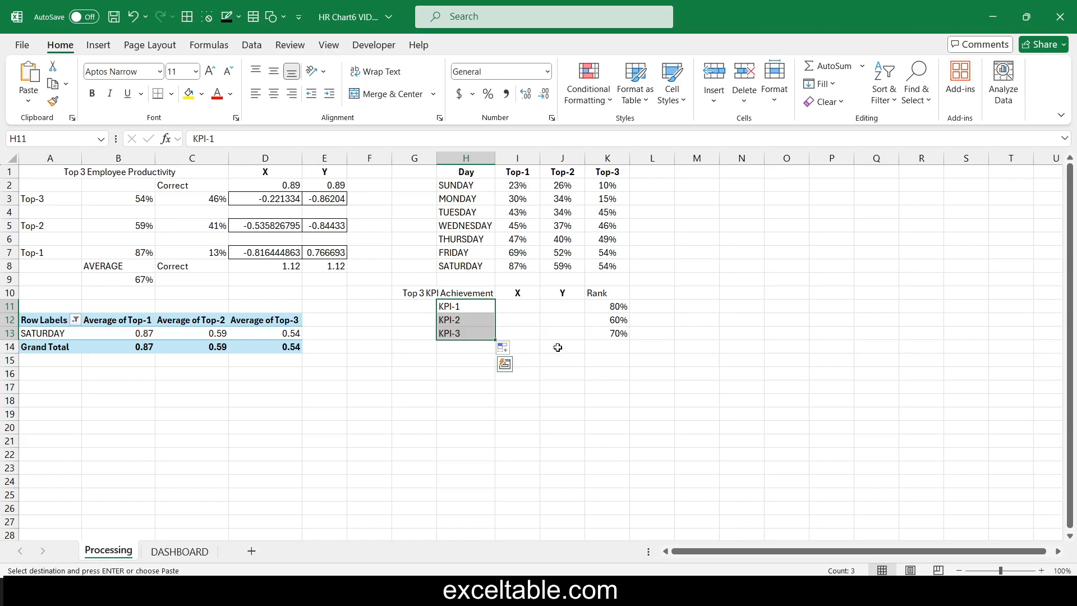
{"action": "left_click", "coordinate": [515, 304]}
{"action": "type", "text": "35%\t50% 51%\t60% 50%\t45%"}
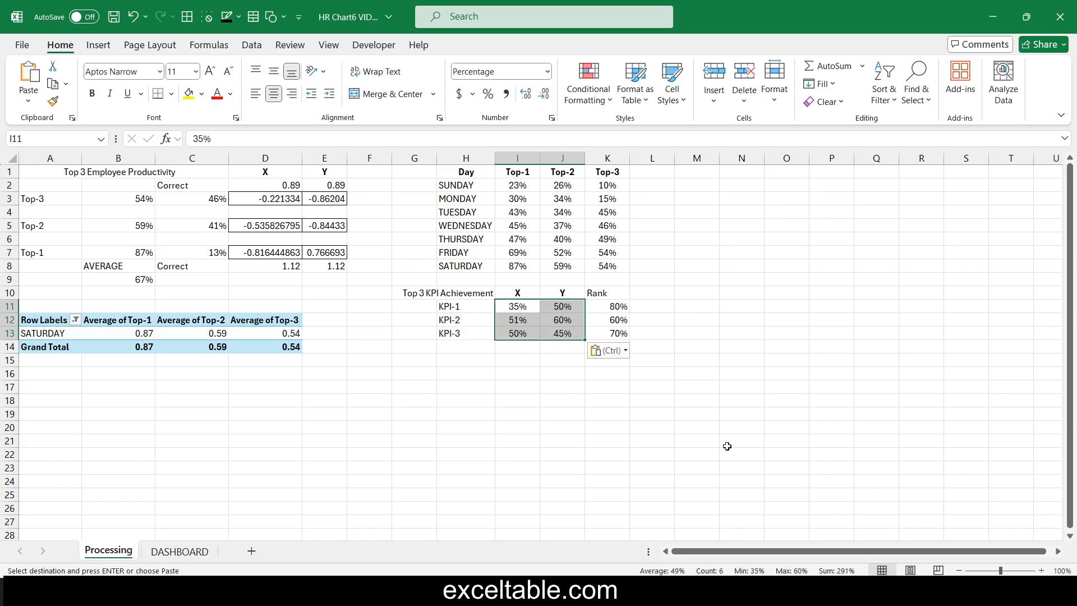
Insert a 2-D bubble chart from H11:K13 and move it left of the KPI table, over columns B to G.
{"action": "left_click_drag", "start_coordinate": [457, 303], "coordinate": [609, 336]}
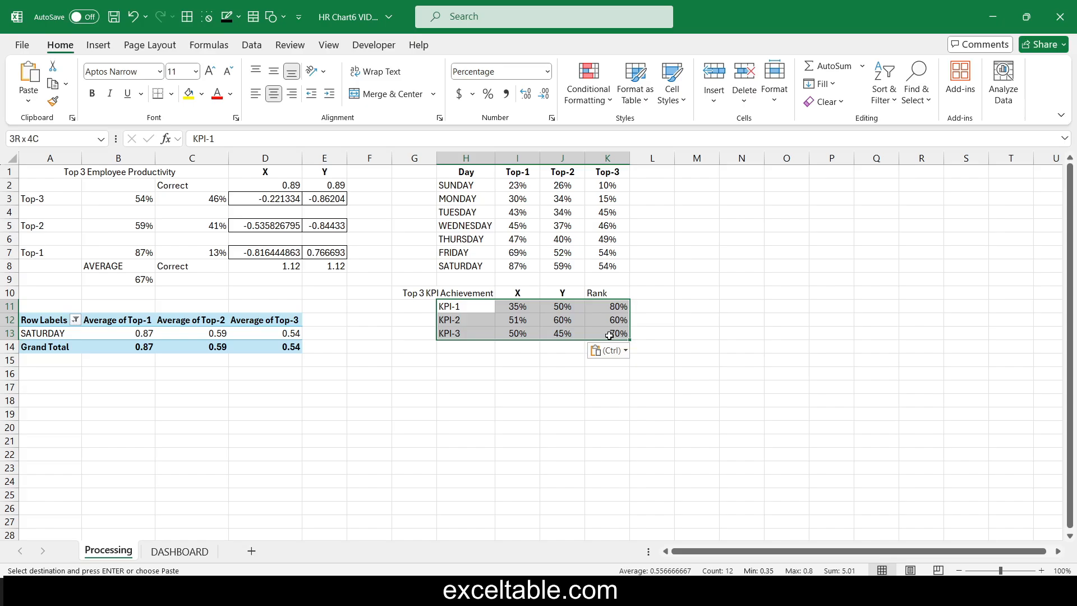
{"action": "left_click", "coordinate": [99, 46]}
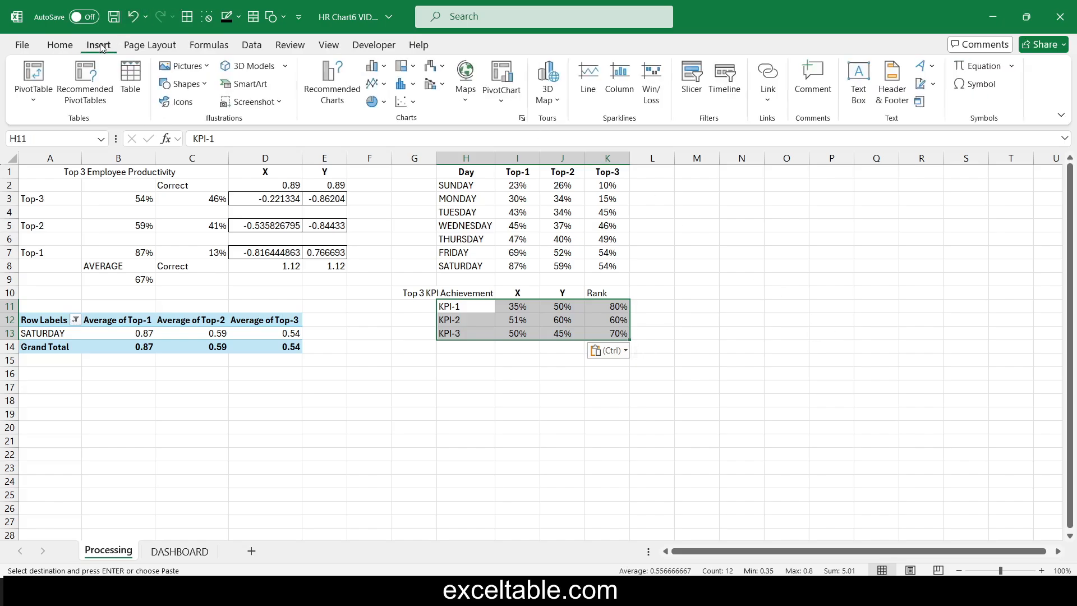
{"action": "left_click", "coordinate": [403, 101]}
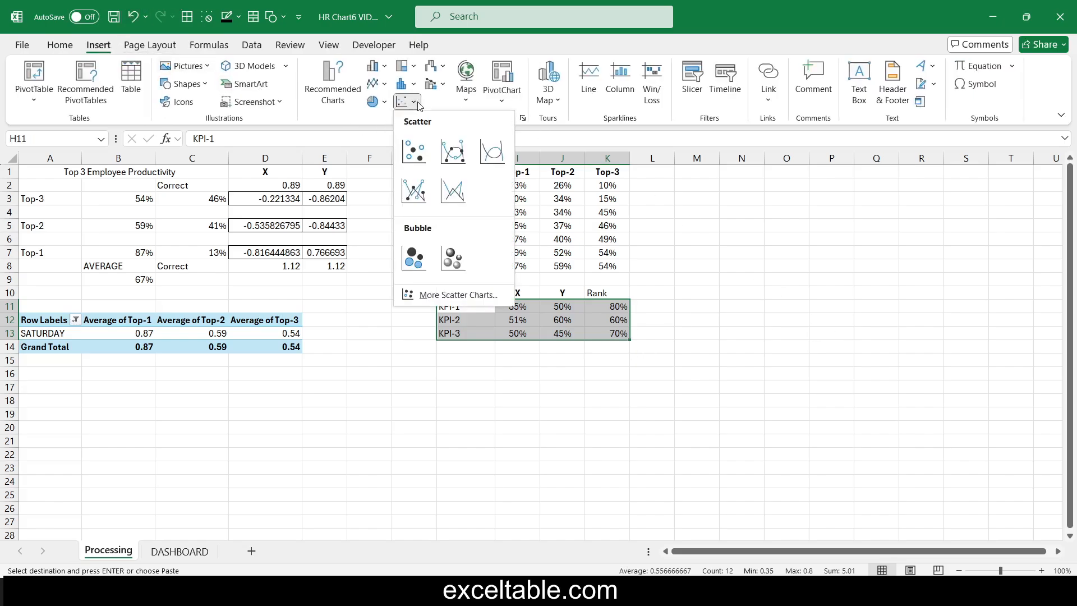
{"action": "left_click", "coordinate": [432, 271]}
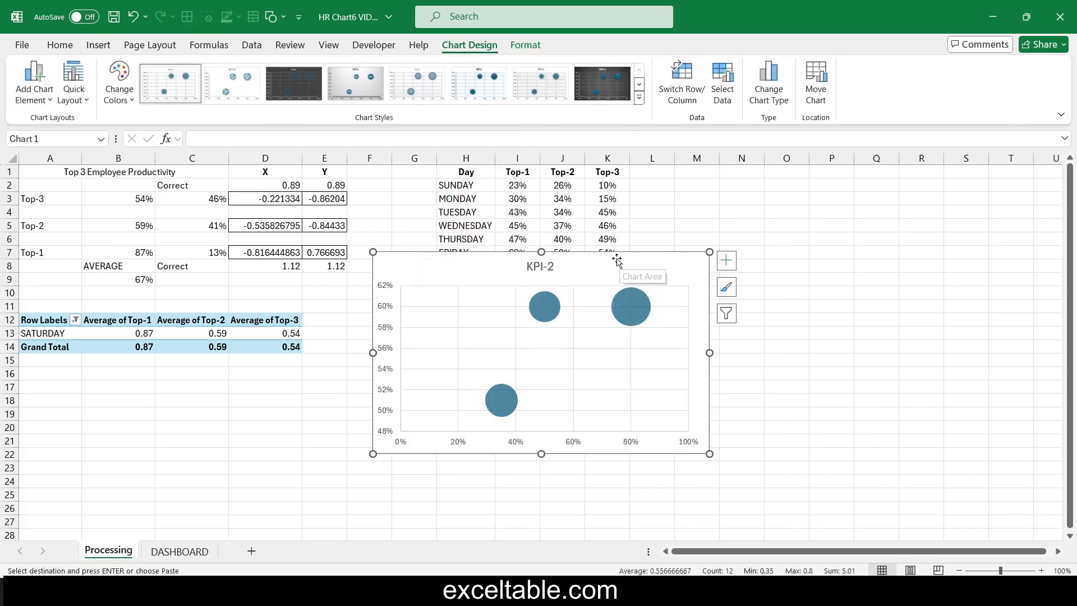
{"action": "left_click_drag", "start_coordinate": [615, 258], "coordinate": [318, 244]}
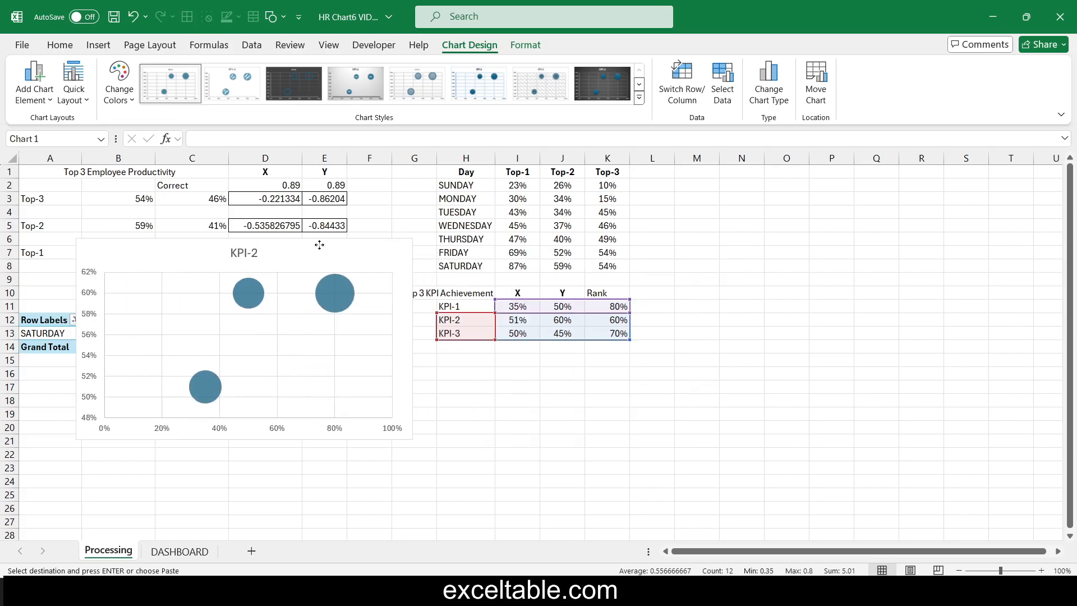
Open the bubble chart's KPI-2 series for editing from its data source, at the X values.
{"action": "left_click", "coordinate": [723, 80]}
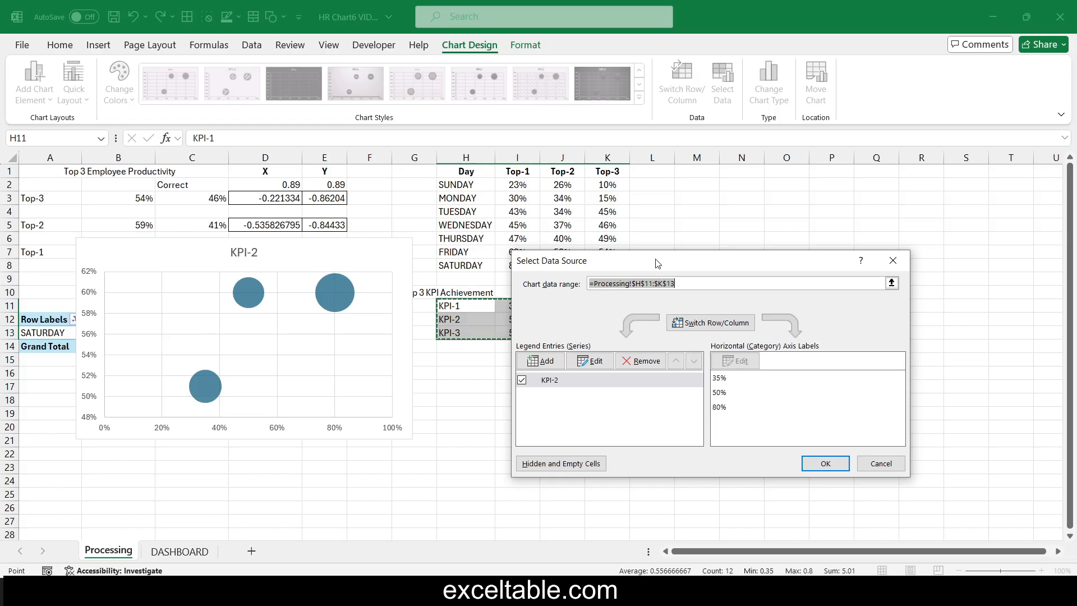
{"action": "left_click_drag", "start_coordinate": [668, 263], "coordinate": [833, 253]}
{"action": "left_click", "coordinate": [775, 353]}
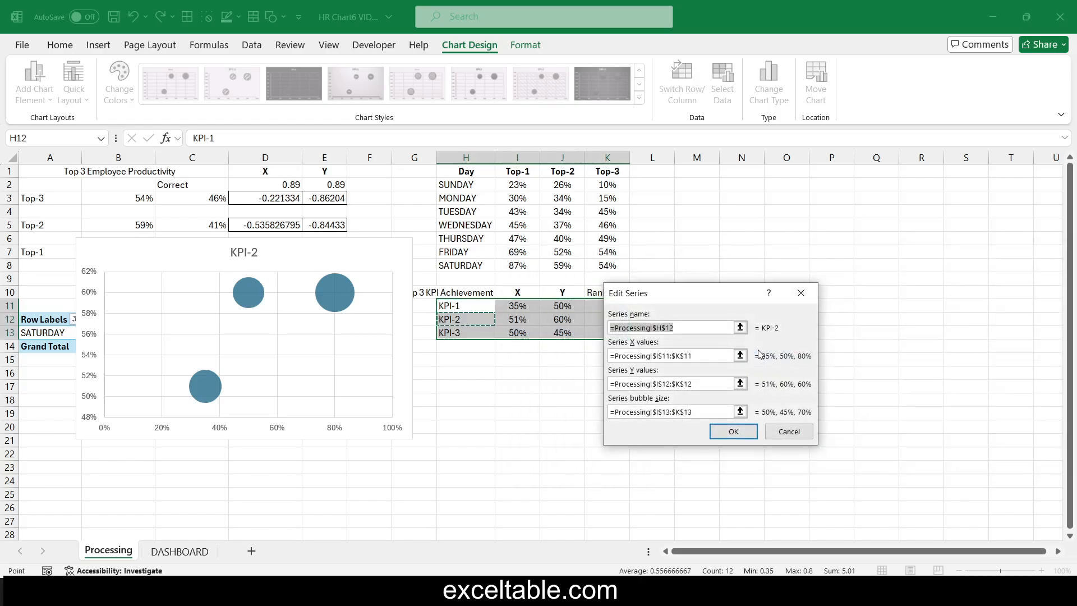
{"action": "left_click_drag", "start_coordinate": [696, 293], "coordinate": [747, 293]}
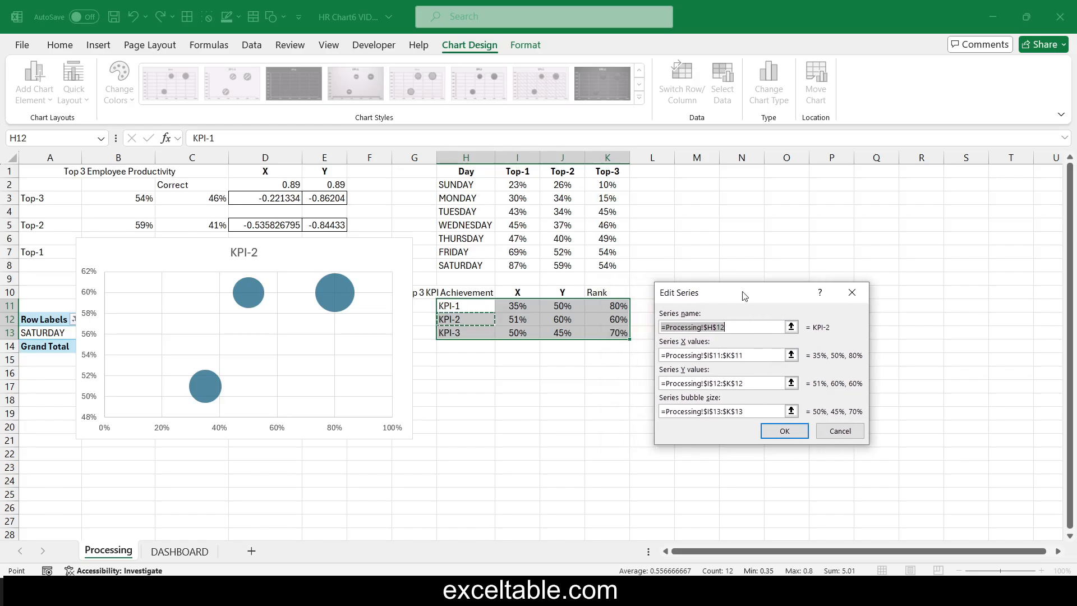
{"action": "left_click", "coordinate": [754, 355]}
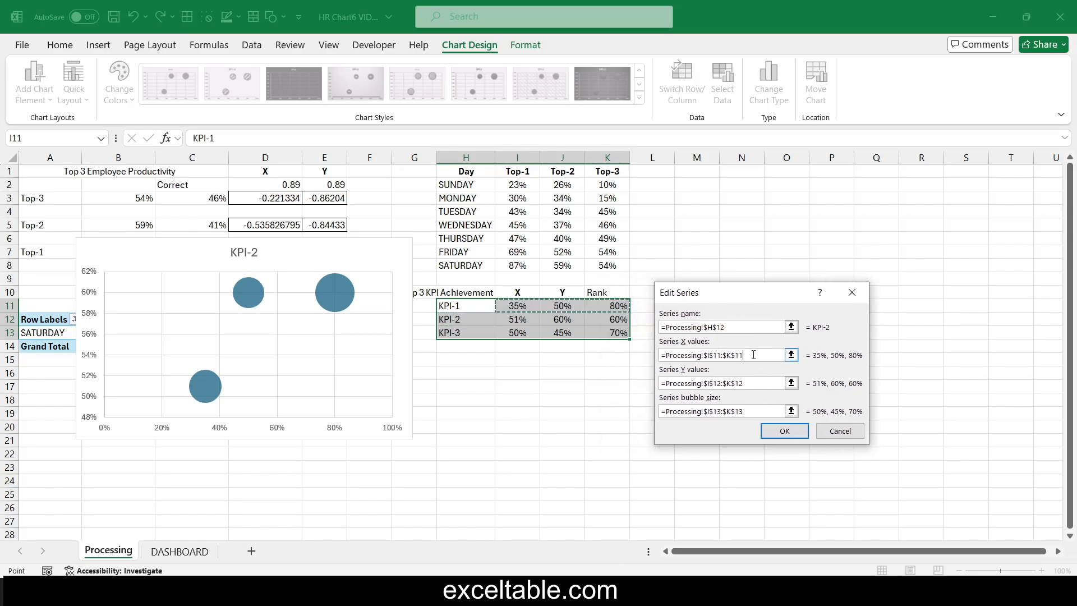
{"action": "left_click", "coordinate": [791, 355]}
{"action": "type", "text": "+"}
{"action": "left_click_drag", "start_coordinate": [518, 305], "coordinate": [514, 336]}
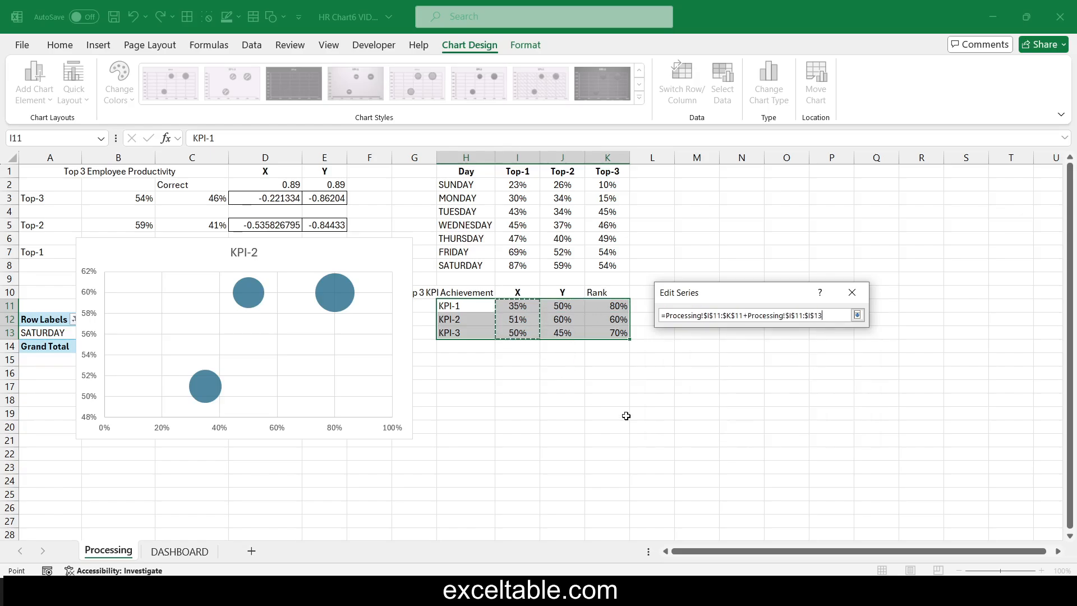
{"action": "key", "text": "Return"}
{"action": "key", "text": "Return"}
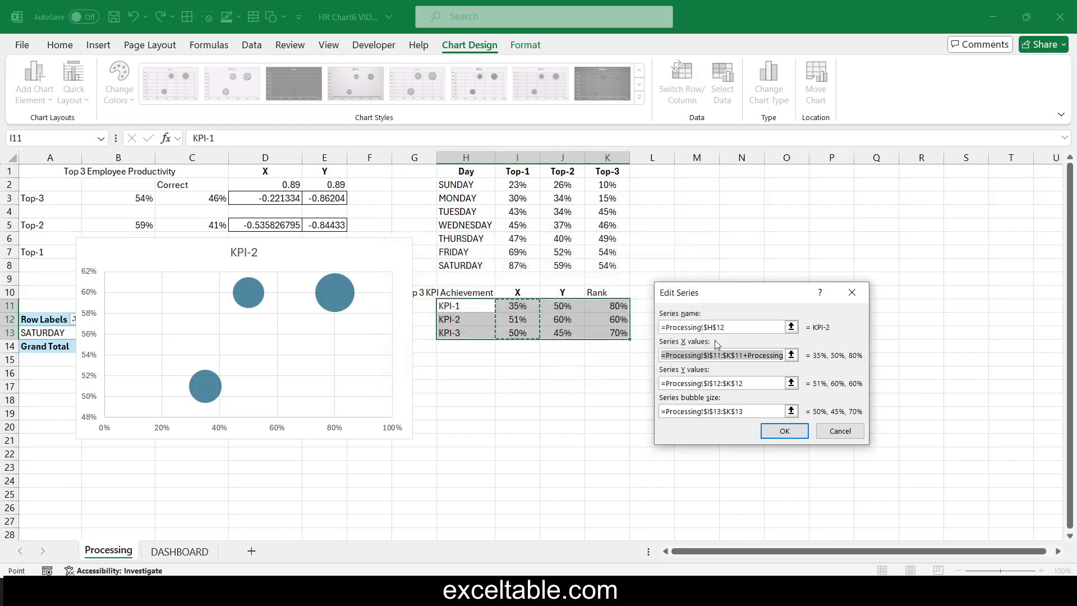
Set the bubble series X values to I11:I13 and its Y values to J11:J13 on the Processing sheet.
{"action": "key", "text": "BackSpace"}
{"action": "left_click_drag", "start_coordinate": [510, 305], "coordinate": [517, 333]}
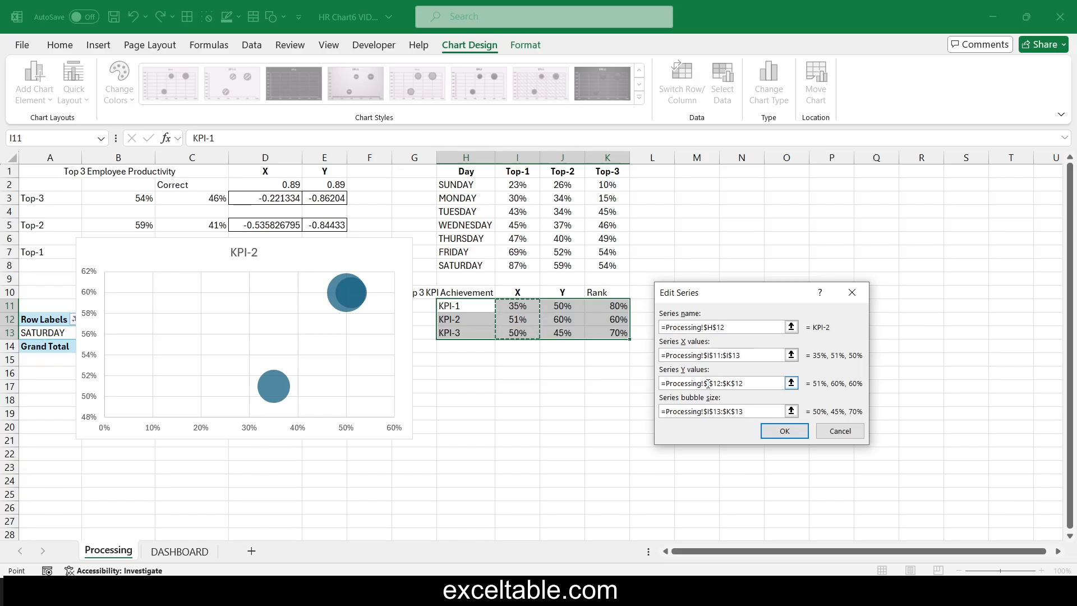
{"action": "left_click", "coordinate": [791, 384]}
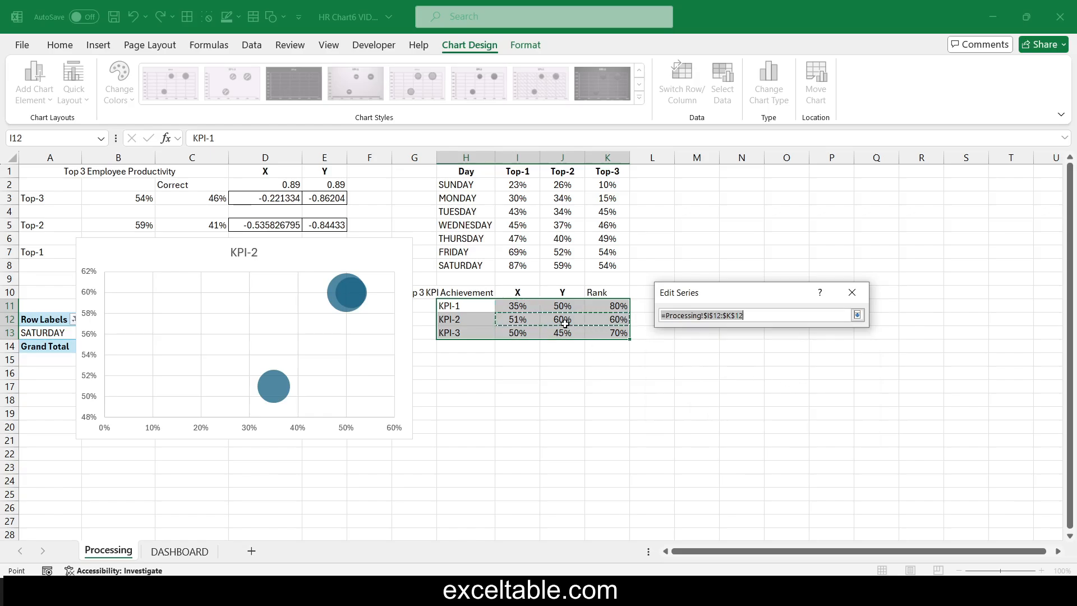
{"action": "left_click_drag", "start_coordinate": [565, 308], "coordinate": [563, 331]}
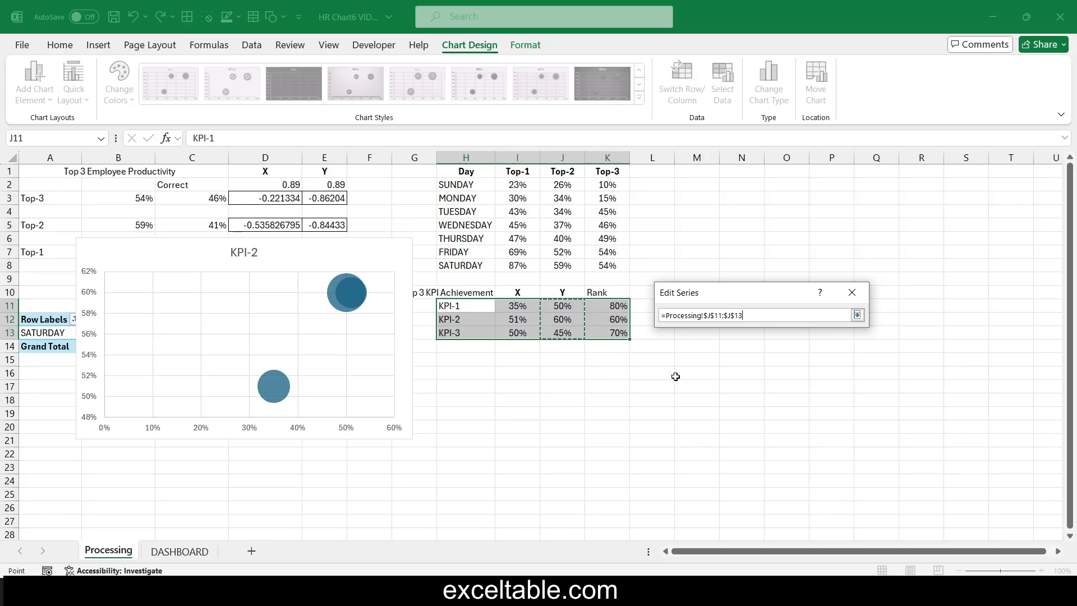
{"action": "key", "text": "Return"}
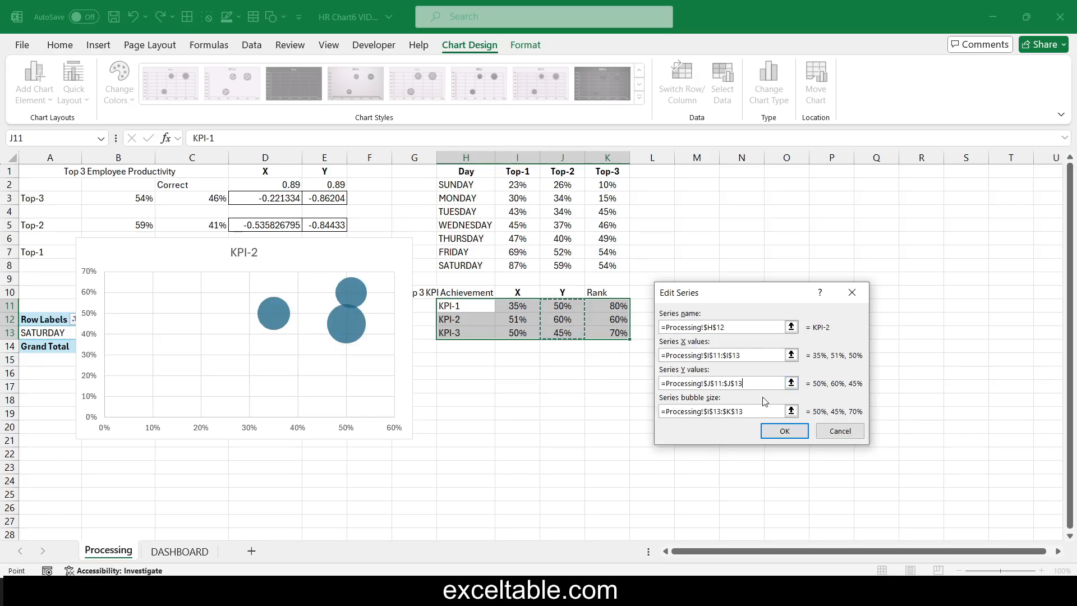
Set the bubble series size values to K11:K13 on the Processing sheet and apply the chart's data source changes.
{"action": "left_click", "coordinate": [791, 412]}
{"action": "left_click_drag", "start_coordinate": [614, 309], "coordinate": [619, 333]}
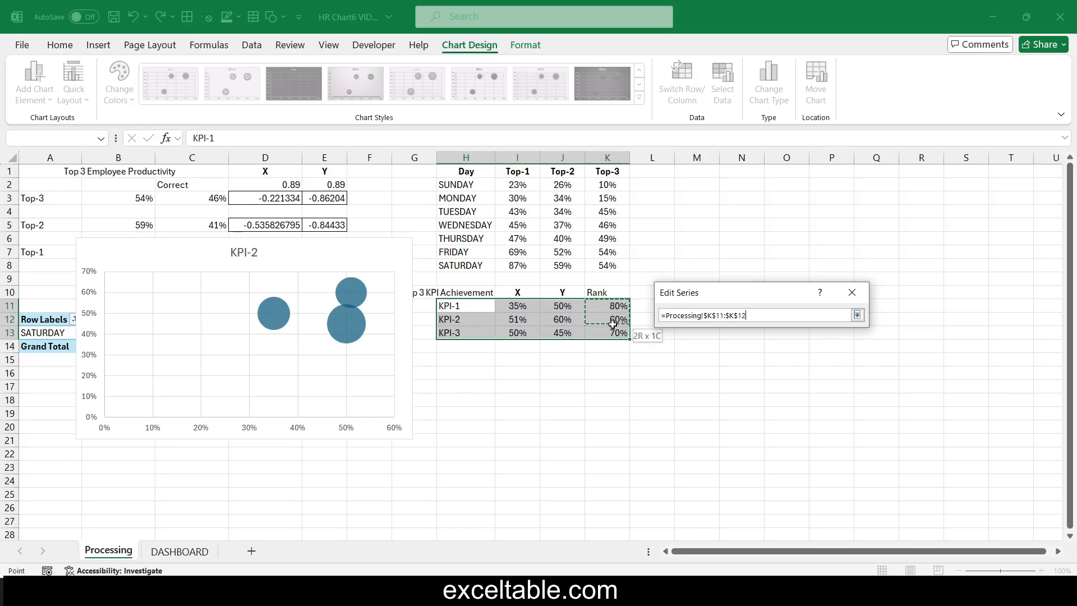
{"action": "key", "text": "Return"}
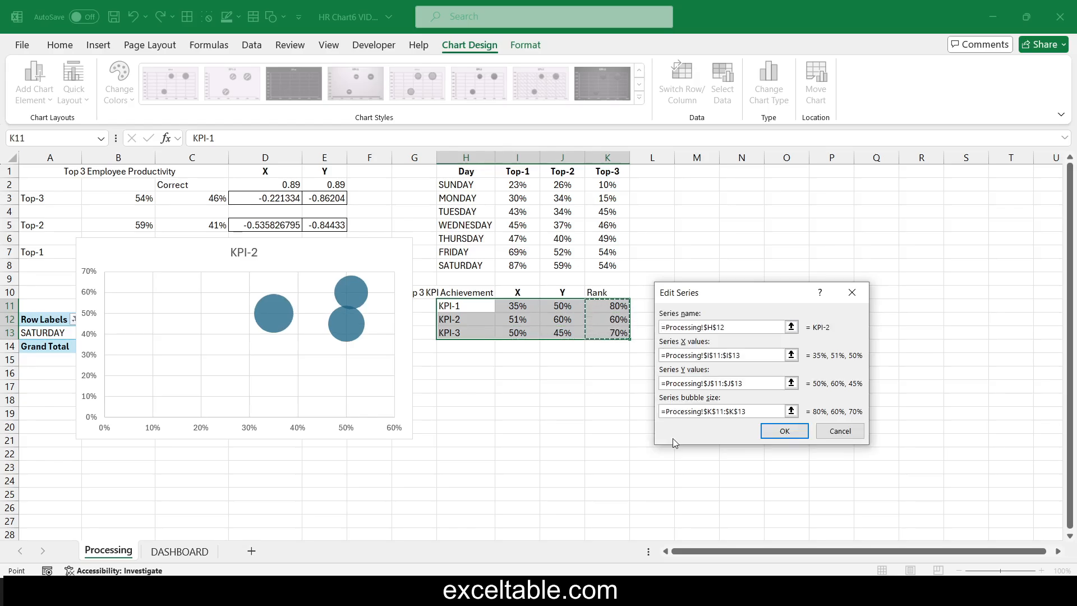
{"action": "left_click", "coordinate": [785, 431]}
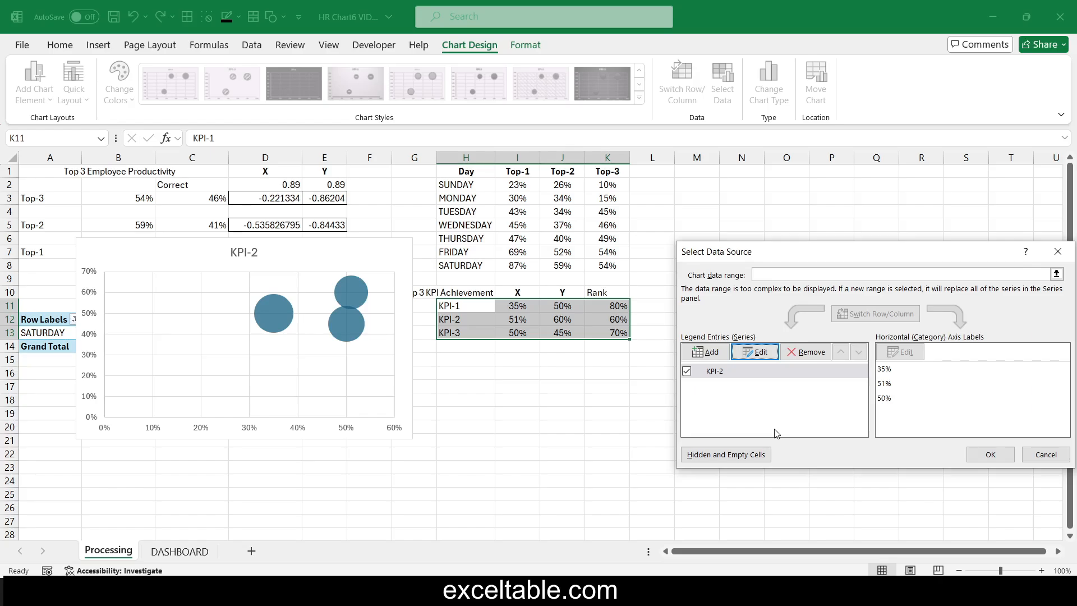
{"action": "left_click", "coordinate": [983, 454]}
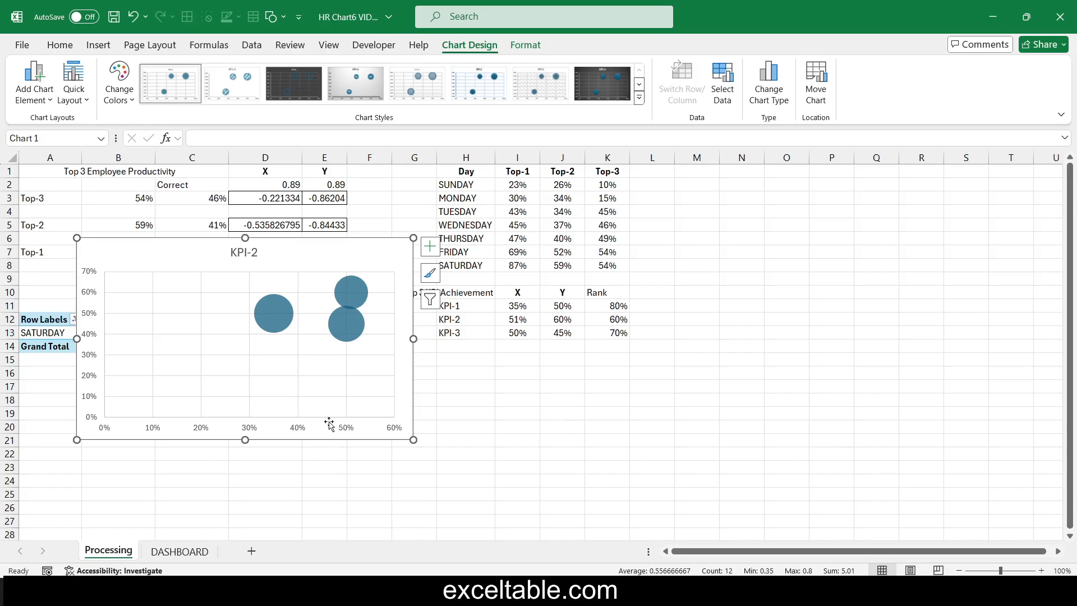
Set the bubble chart's horizontal axis bounds to a minimum of 0 and a maximum of 1.
{"action": "left_click", "coordinate": [303, 432]}
{"action": "right_click", "coordinate": [302, 432]}
{"action": "left_click", "coordinate": [344, 423]}
{"action": "left_click", "coordinate": [995, 290]}
{"action": "type", "text": "0"}
{"action": "key", "text": "Return"}
{"action": "key", "text": "Tab"}
{"action": "key", "text": "Tab"}
{"action": "type", "text": "1"}
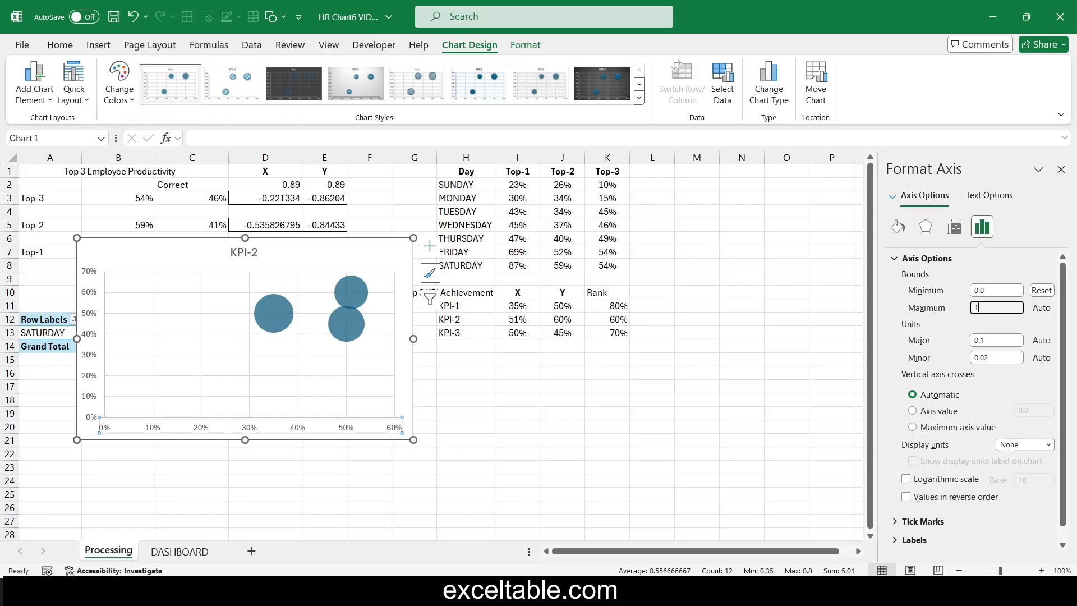
{"action": "key", "text": "Return"}
Set the bubble chart's vertical axis bounds to a minimum of 0 and a maximum of 1.
{"action": "left_click", "coordinate": [90, 292]}
{"action": "double_click", "coordinate": [980, 295]}
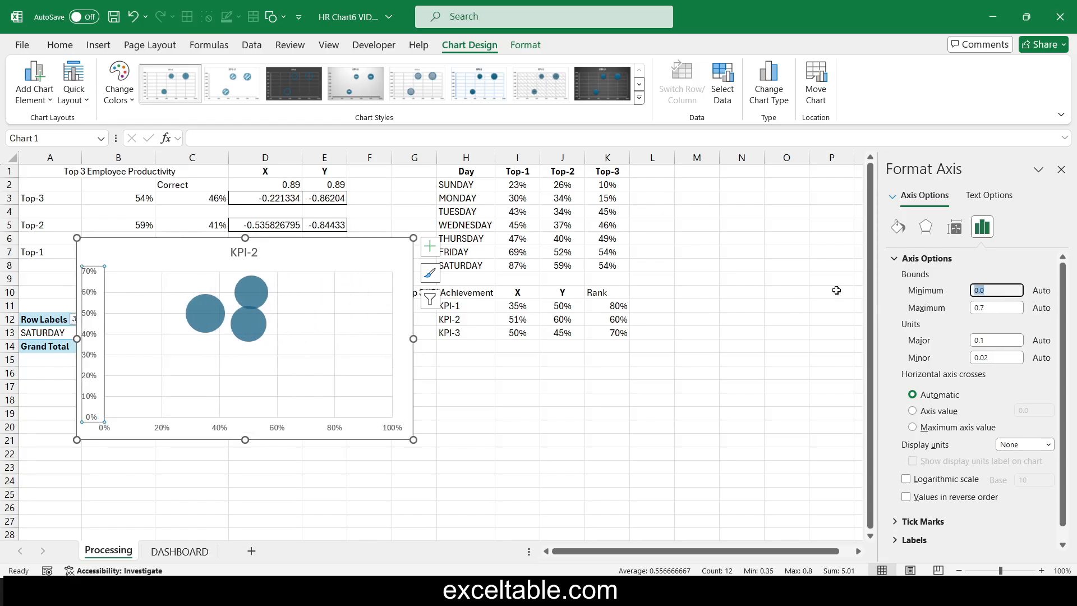
{"action": "type", "text": "0"}
{"action": "key", "text": "Return"}
{"action": "key", "text": "Tab"}
{"action": "key", "text": "Tab"}
{"action": "type", "text": "1"}
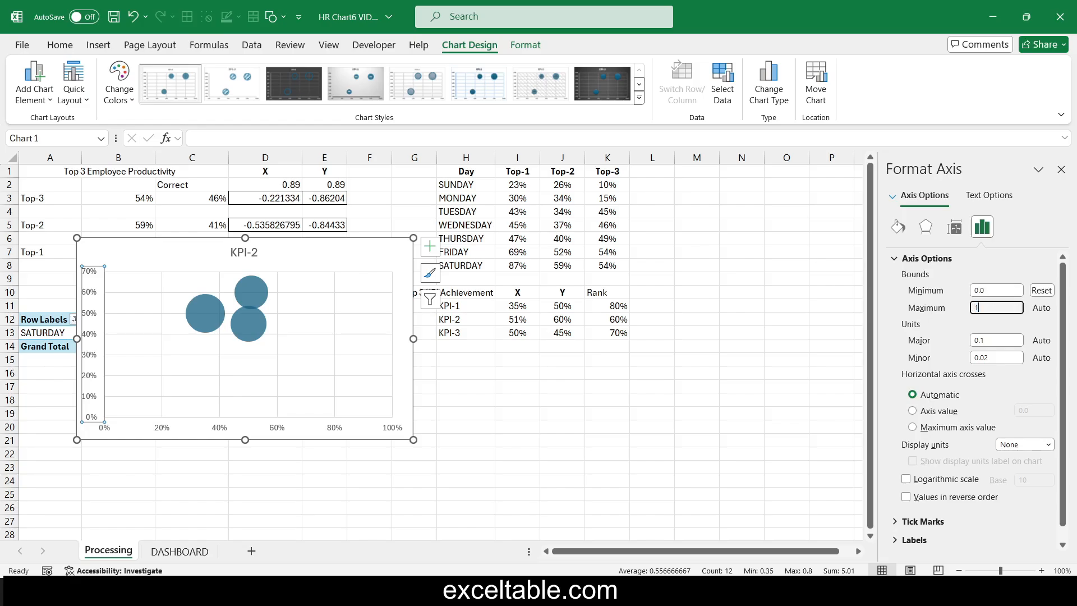
{"action": "key", "text": "Return"}
Resize the bubble chart to 3.96" high and 3.74" wide, and move it over columns C to G.
{"action": "left_click", "coordinate": [344, 247]}
{"action": "left_click", "coordinate": [527, 45]}
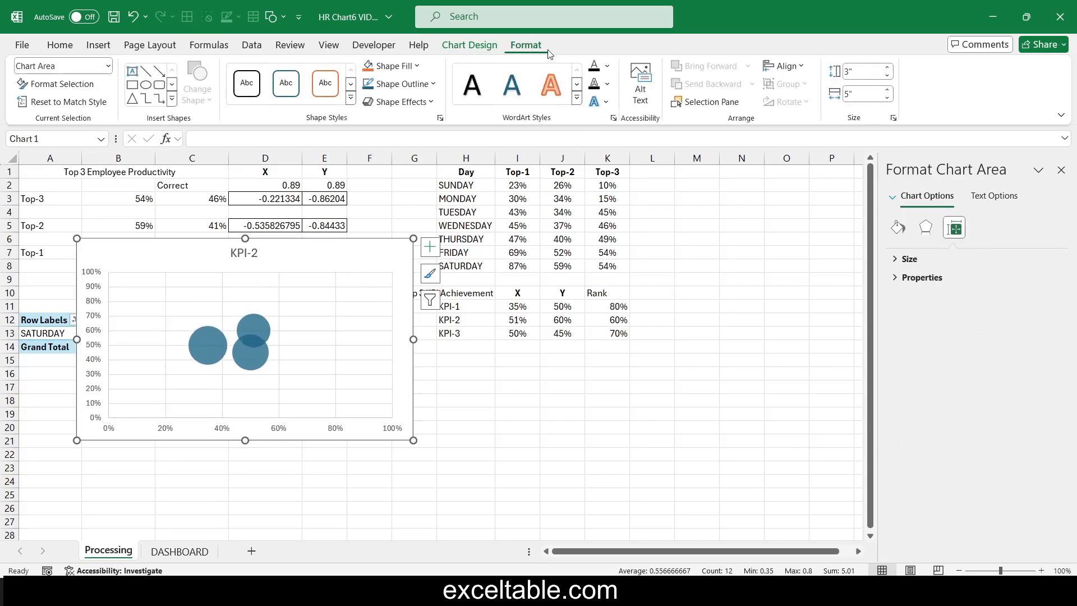
{"action": "left_click", "coordinate": [856, 72]}
{"action": "type", "text": "3.96"}
{"action": "key", "text": "Tab"}
{"action": "type", "text": "3.74"}
{"action": "key", "text": "Return"}
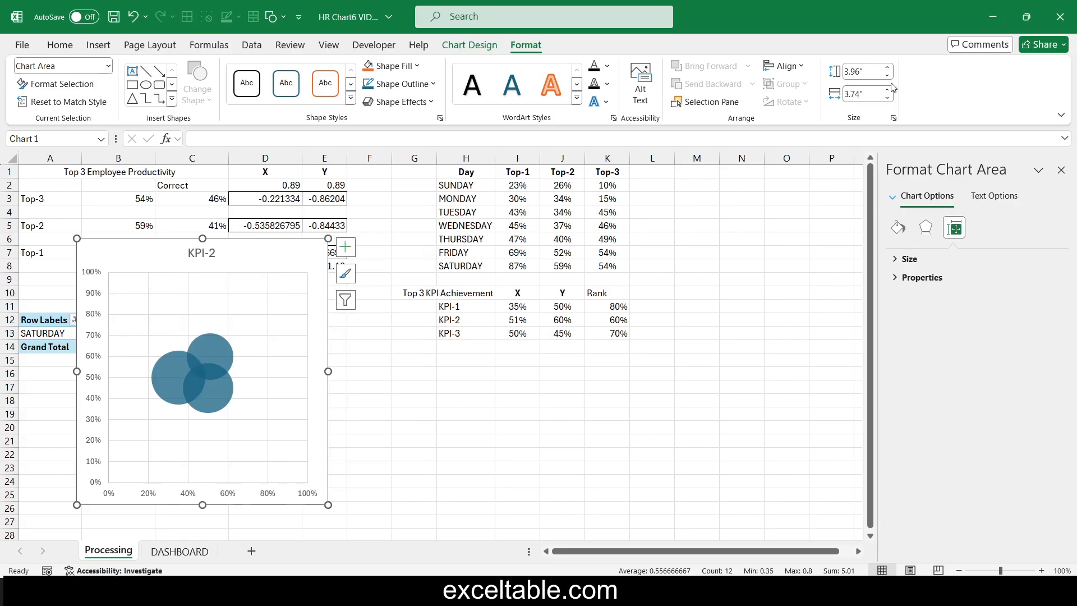
{"action": "left_click_drag", "start_coordinate": [265, 247], "coordinate": [348, 240]}
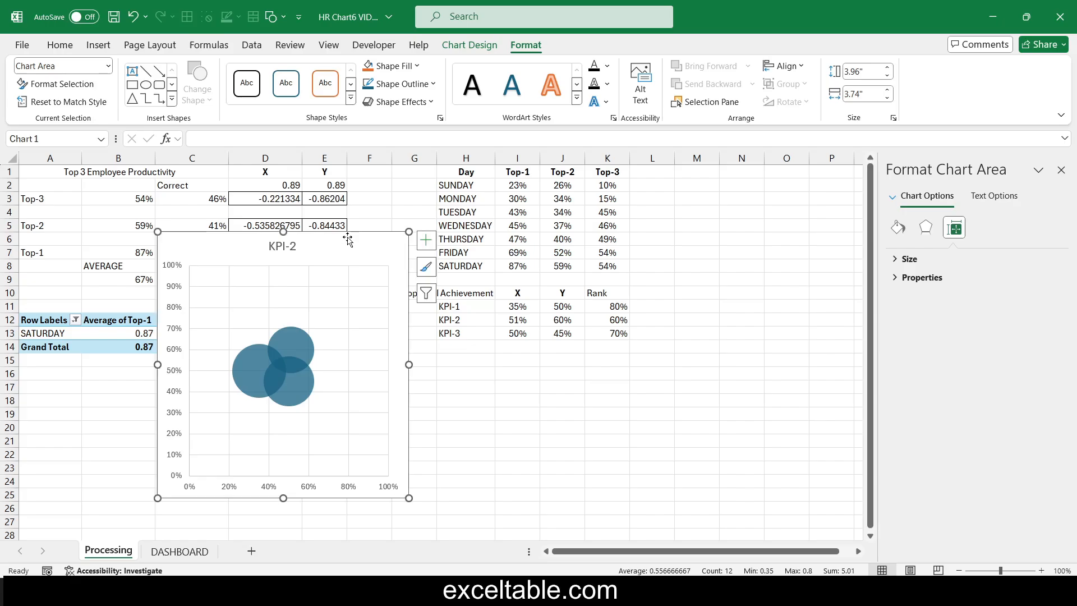
Duplicate the DASHBOARD sheet and, on the copy, shift the whole productivity card with its rings and texts to the left.
{"action": "left_click", "coordinate": [178, 552]}
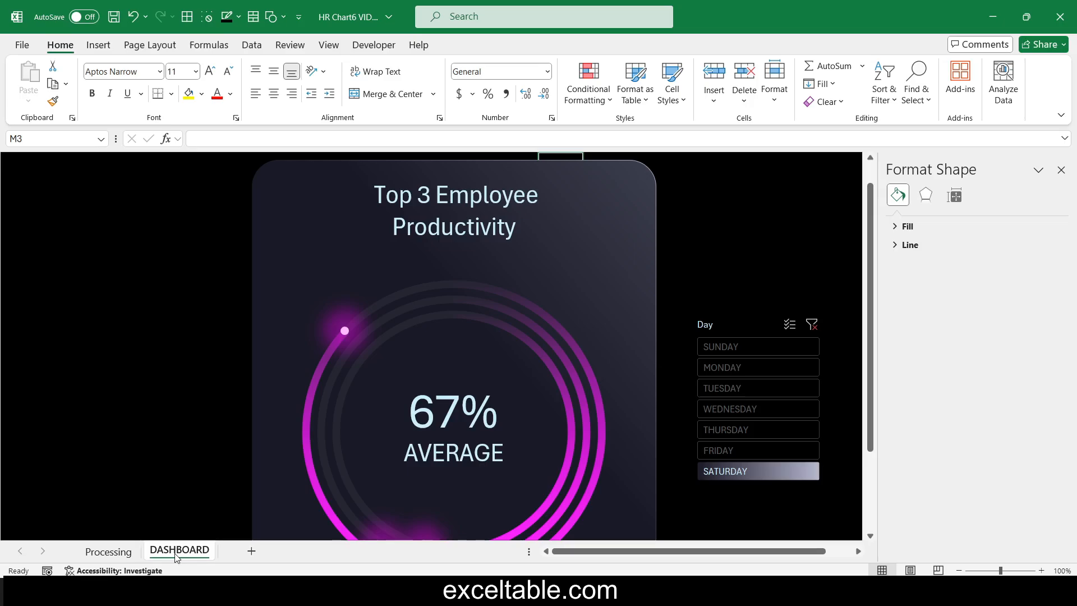
{"action": "left_click", "coordinate": [242, 551]}
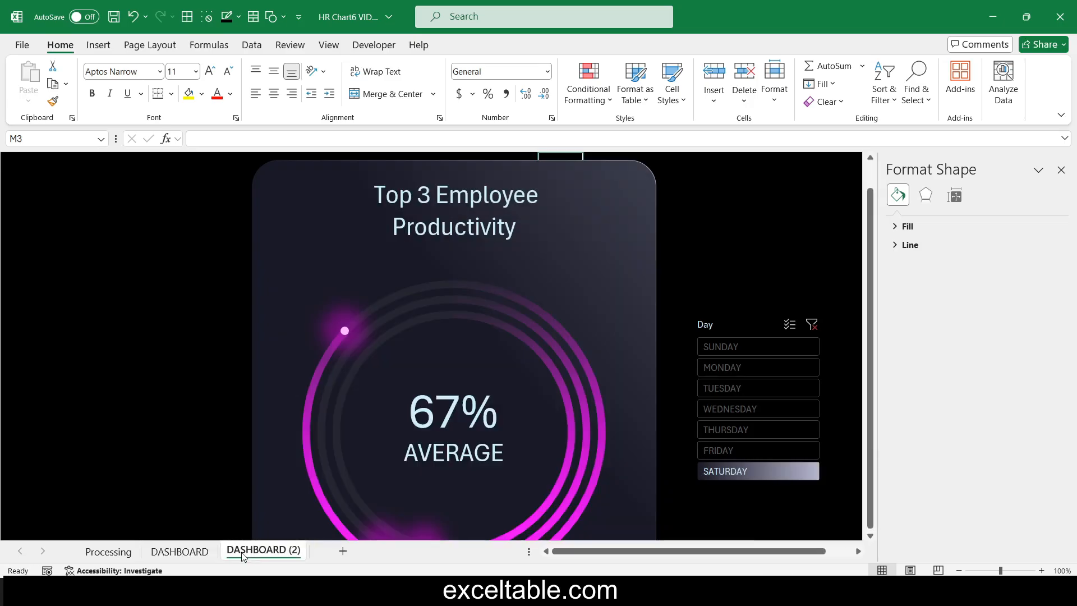
{"action": "left_click", "coordinate": [488, 203]}
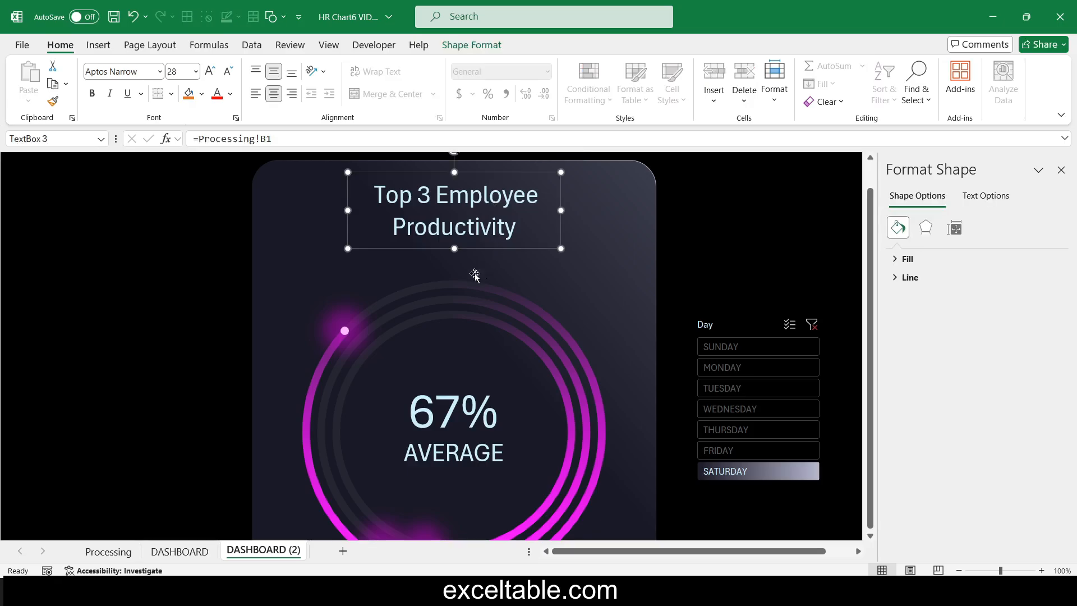
{"action": "left_click", "coordinate": [462, 317], "text": "shift"}
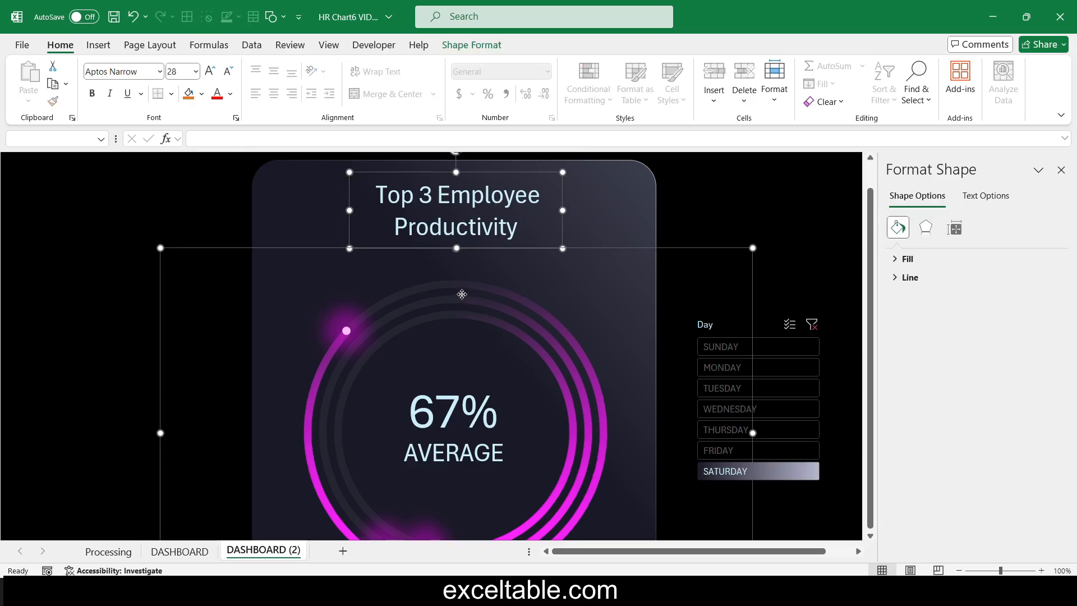
{"action": "key", "text": "ctrl+z"}
{"action": "left_click", "coordinate": [452, 404], "text": "shift"}
{"action": "left_click", "coordinate": [469, 468], "text": "shift"}
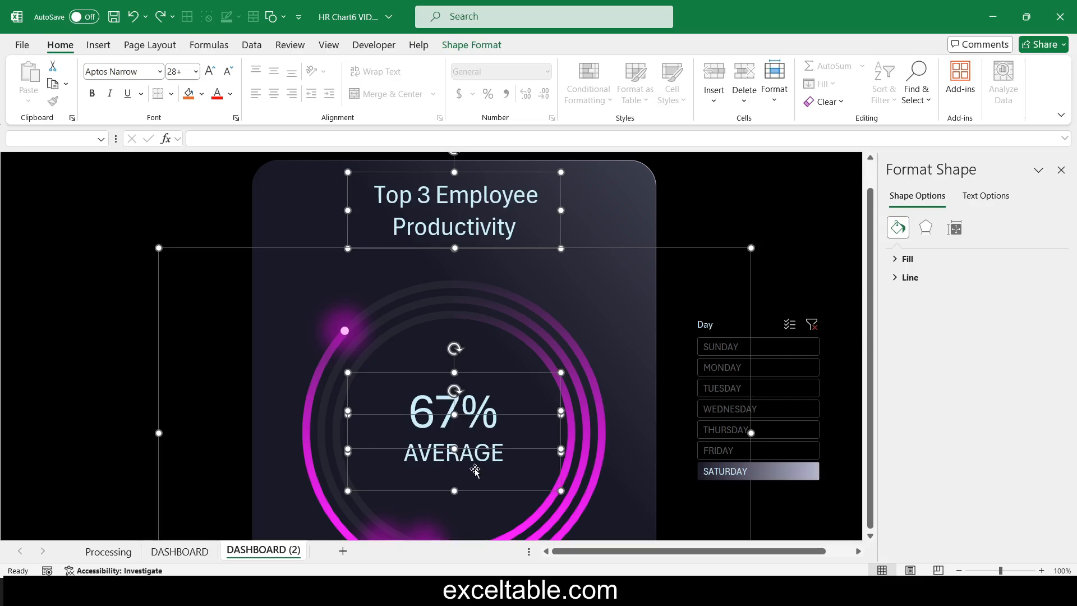
{"action": "left_click", "coordinate": [612, 227], "text": "shift"}
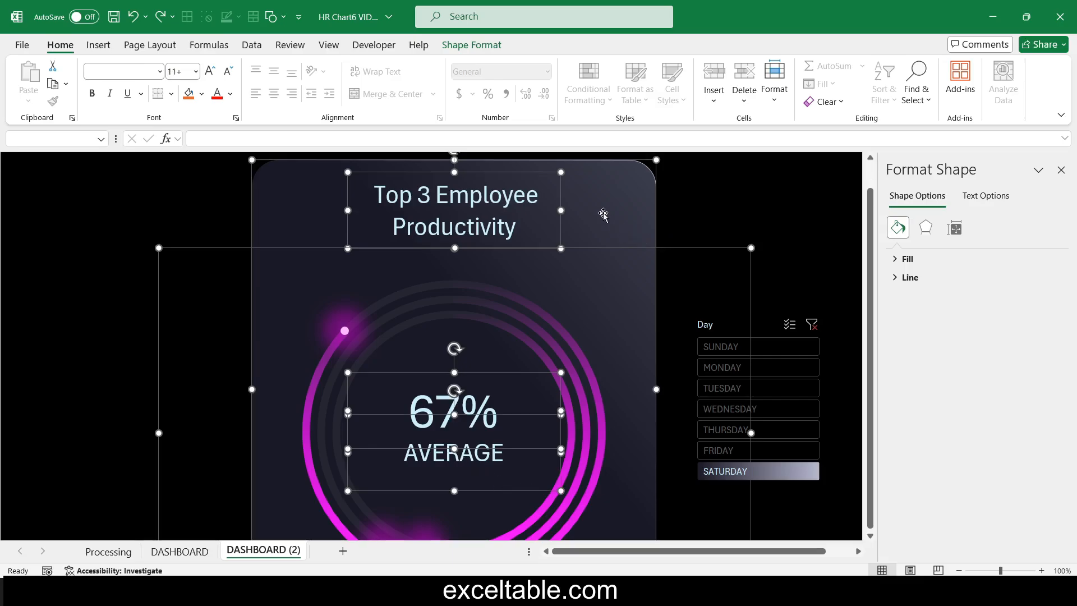
{"action": "left_click_drag", "start_coordinate": [502, 213], "coordinate": [433, 213]}
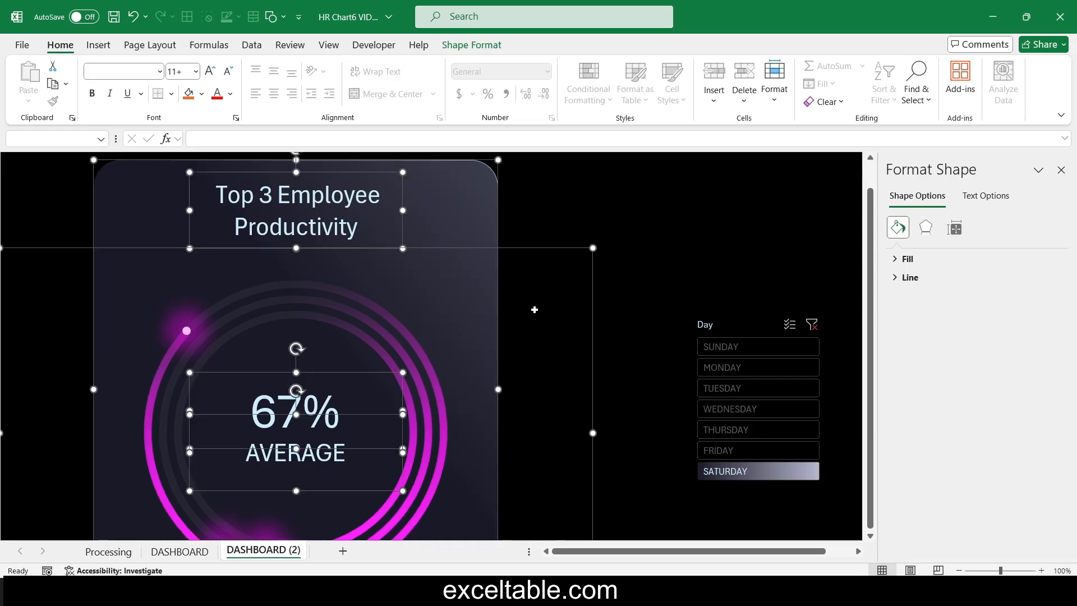
Move the Day slicer to the far right of the duplicated dashboard, leaving room for a second card.
{"action": "left_click", "coordinate": [725, 326]}
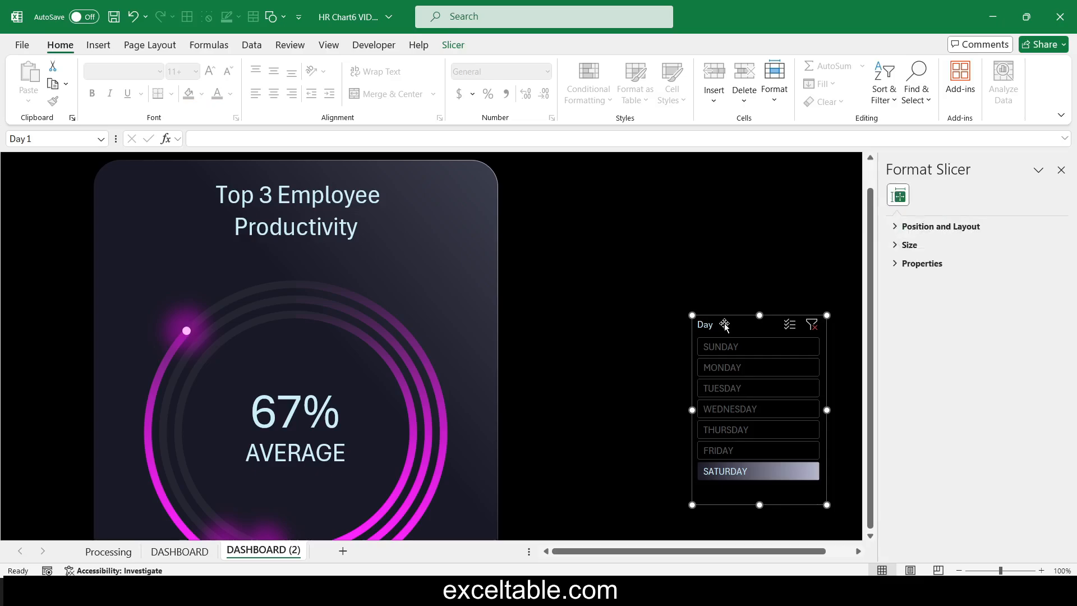
{"action": "left_click", "coordinate": [1062, 170]}
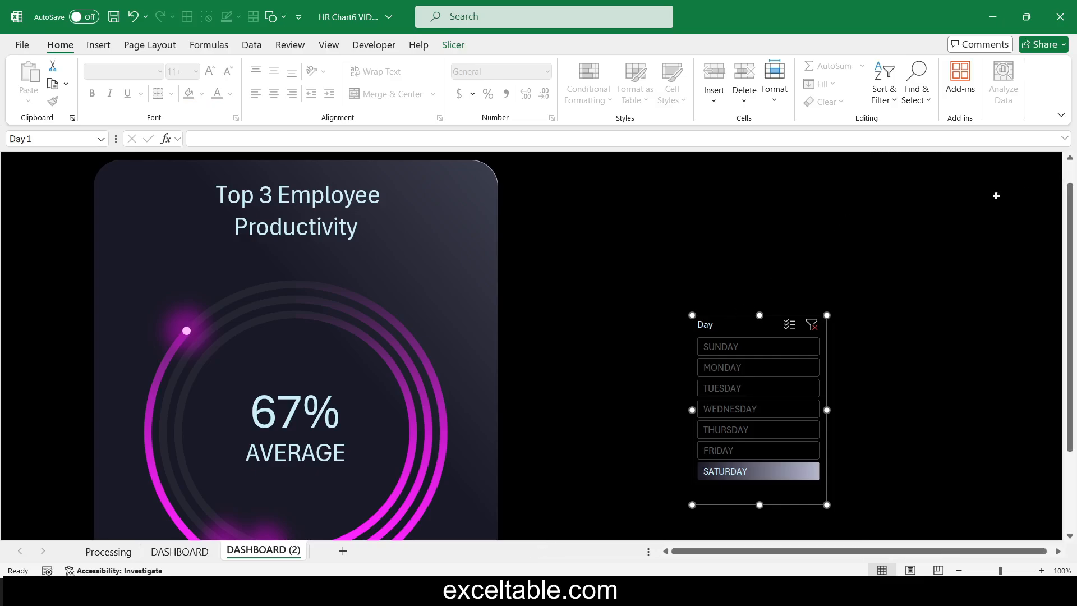
{"action": "left_click", "coordinate": [611, 316]}
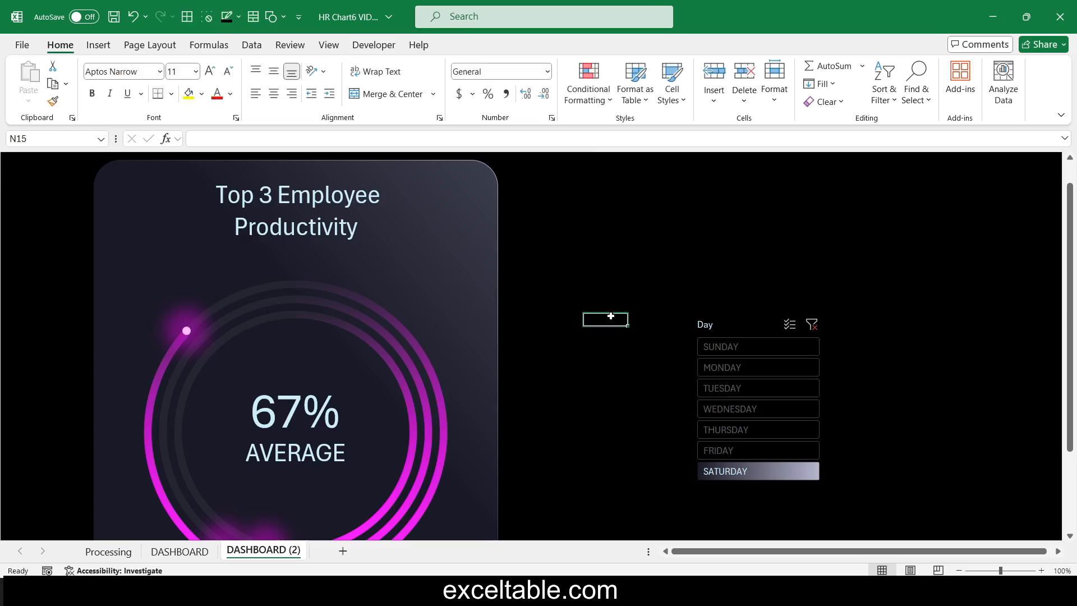
{"action": "scroll", "coordinate": [611, 316], "scroll_direction": "down", "scroll_amount": 1}
{"action": "scroll", "coordinate": [611, 316], "scroll_direction": "up", "scroll_amount": 2}
{"action": "key", "text": "alt"}
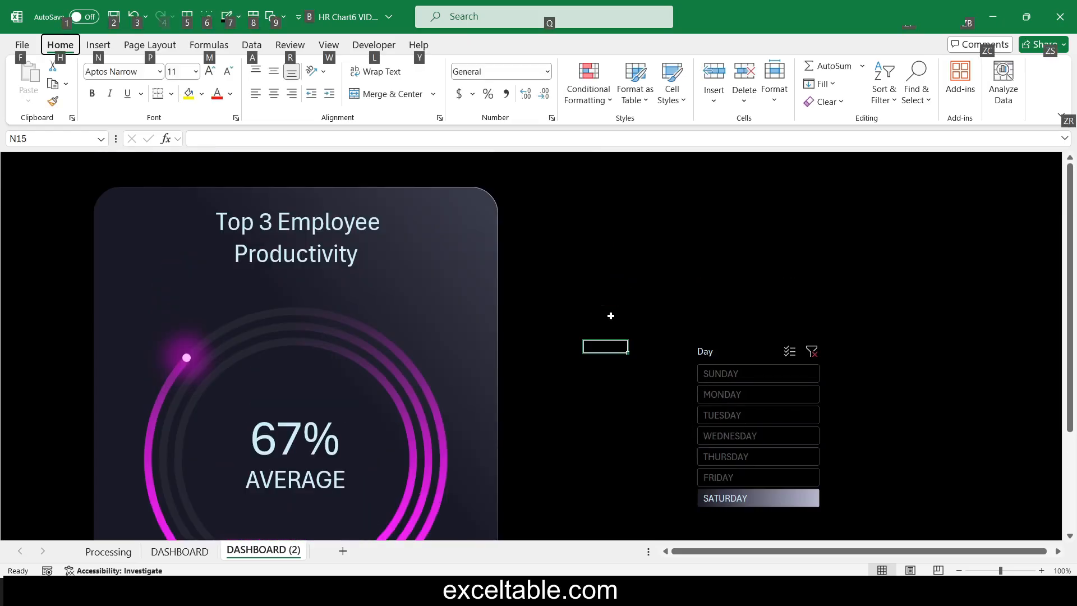
{"action": "scroll", "coordinate": [611, 316], "scroll_direction": "down", "scroll_amount": 1}
{"action": "left_click", "coordinate": [632, 319]}
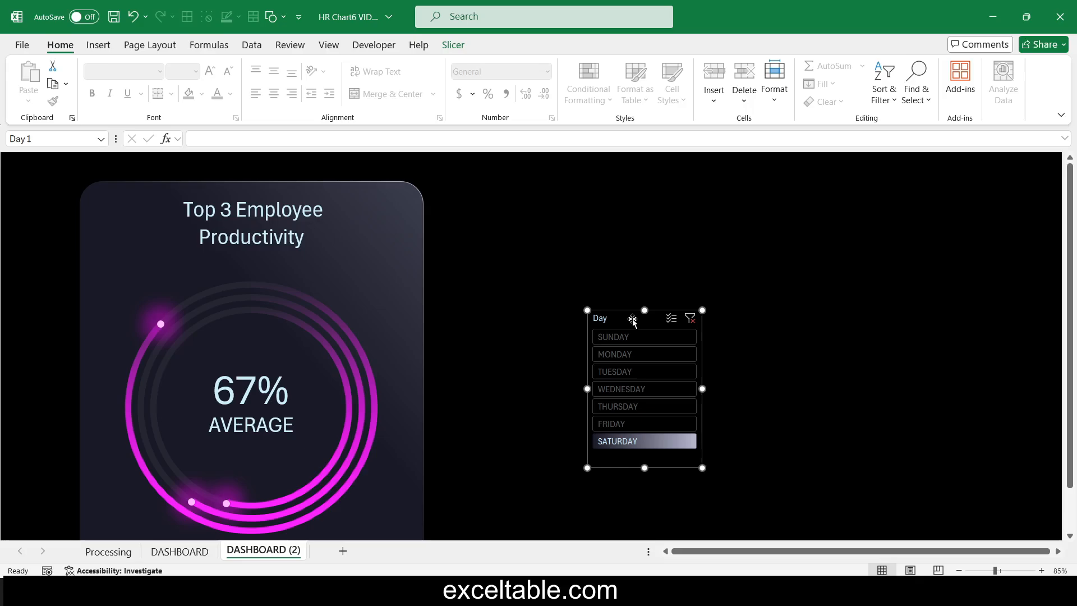
{"action": "left_click_drag", "start_coordinate": [632, 319], "coordinate": [990, 288]}
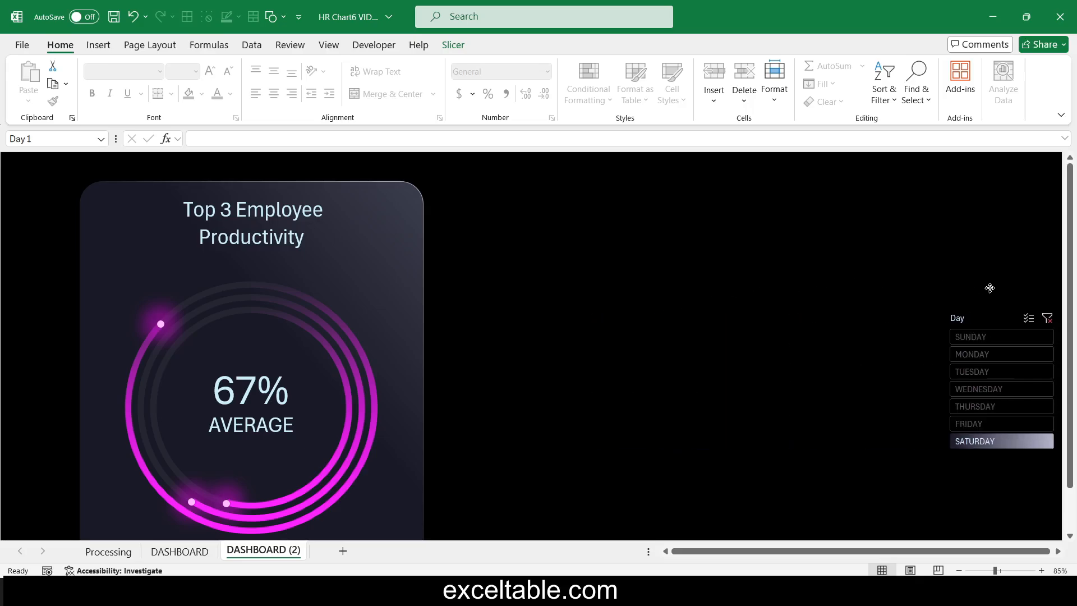
{"action": "left_click", "coordinate": [677, 296]}
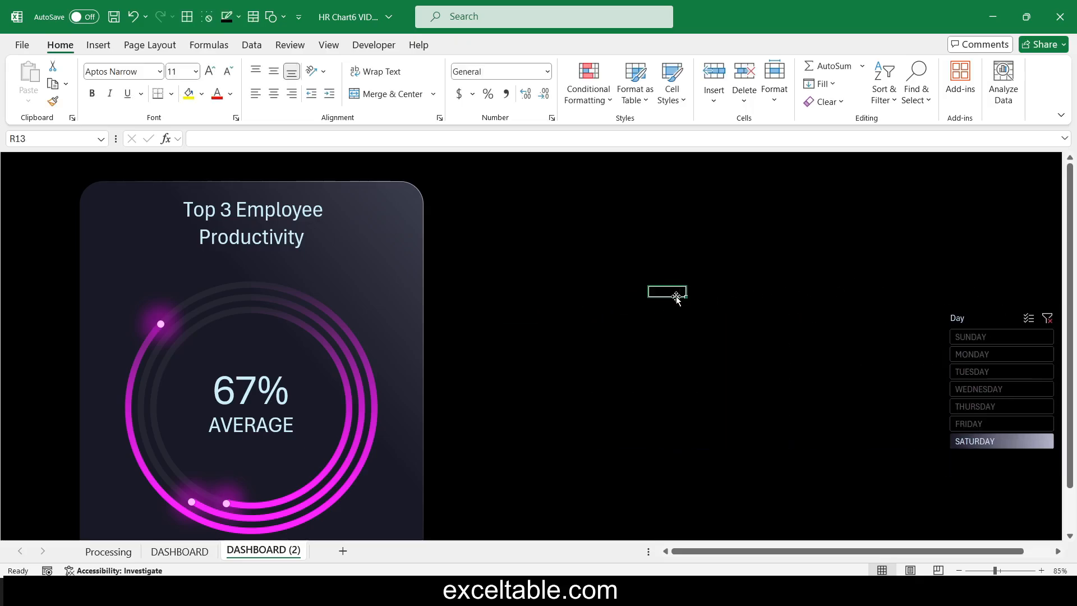
Duplicate the productivity card's background and title text box beside the original, aligned at the same height.
{"action": "left_click", "coordinate": [420, 202]}
{"action": "left_click", "coordinate": [284, 211]}
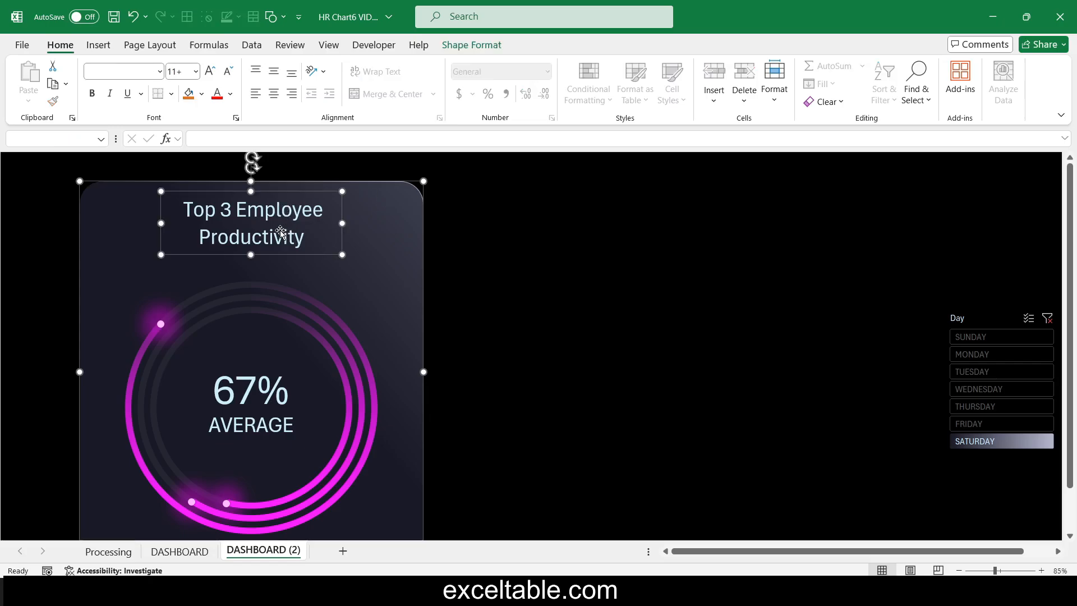
{"action": "left_click_drag", "start_coordinate": [278, 242], "coordinate": [657, 253]}
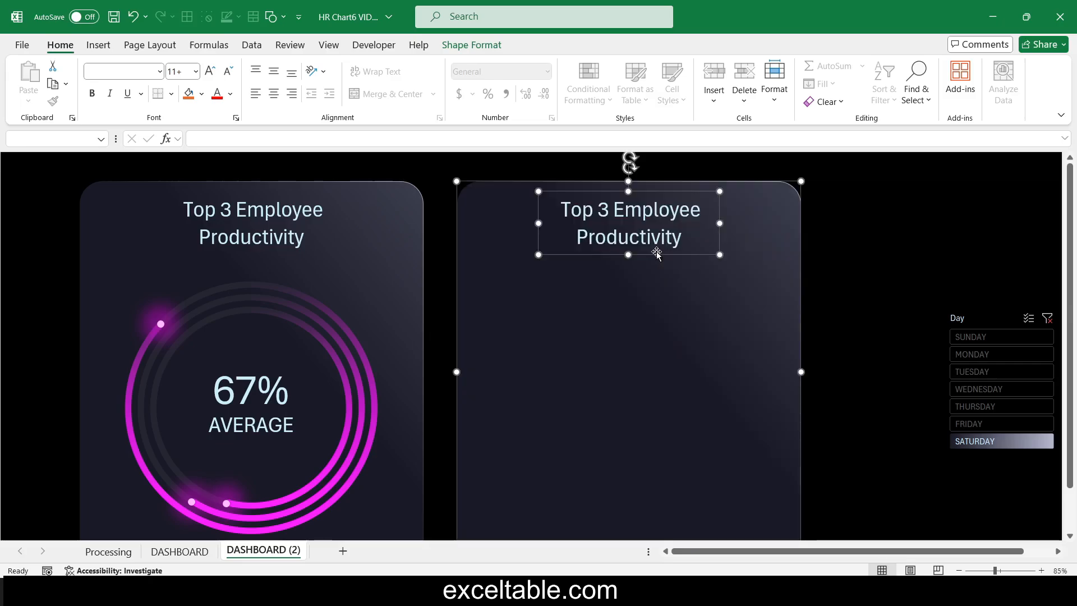
{"action": "left_click", "coordinate": [840, 281]}
Link the second card's title text box to =Processing!$H$10.
{"action": "left_click", "coordinate": [629, 218]}
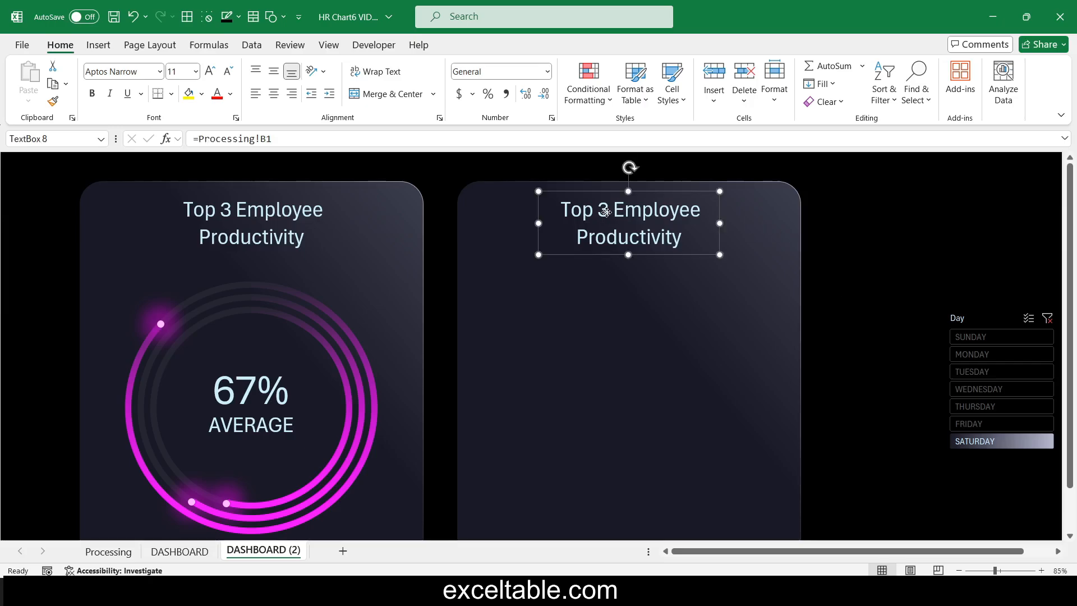
{"action": "triple_click", "coordinate": [331, 138]}
{"action": "type", "text": "="}
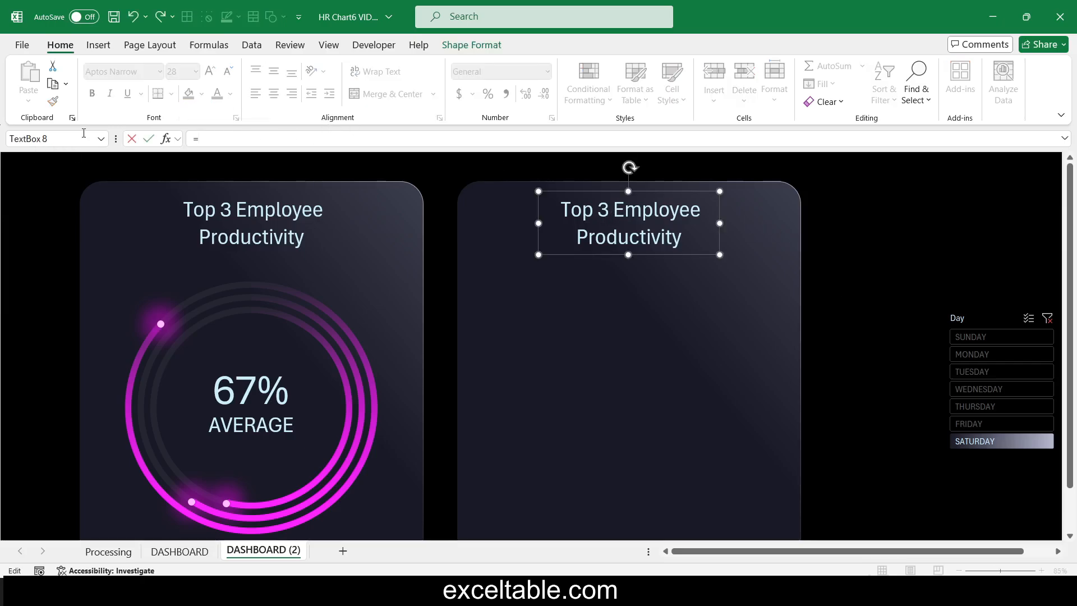
{"action": "left_click", "coordinate": [110, 551]}
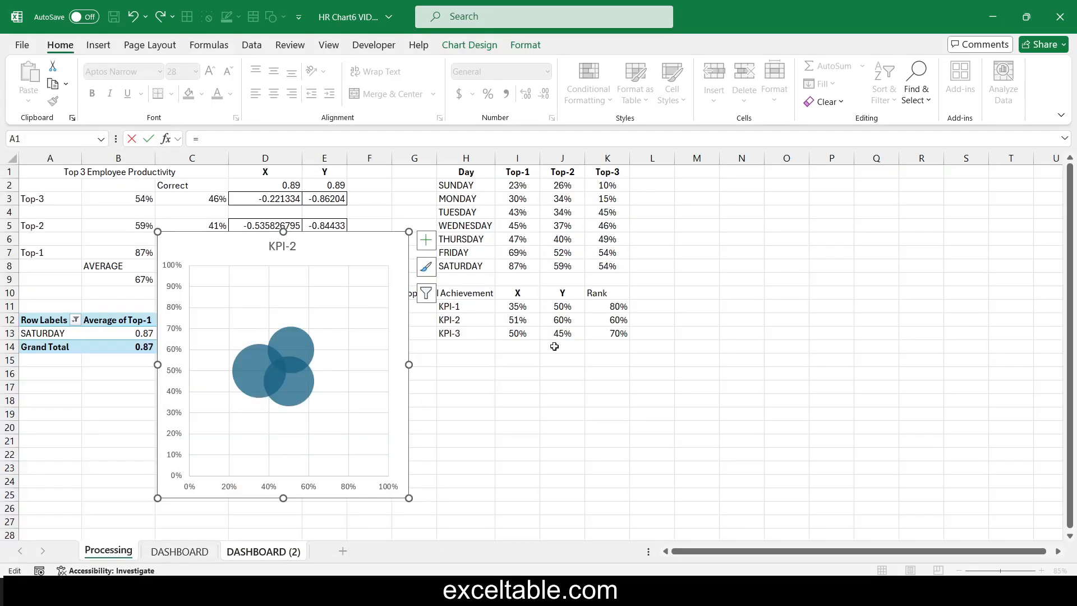
{"action": "left_click", "coordinate": [460, 293]}
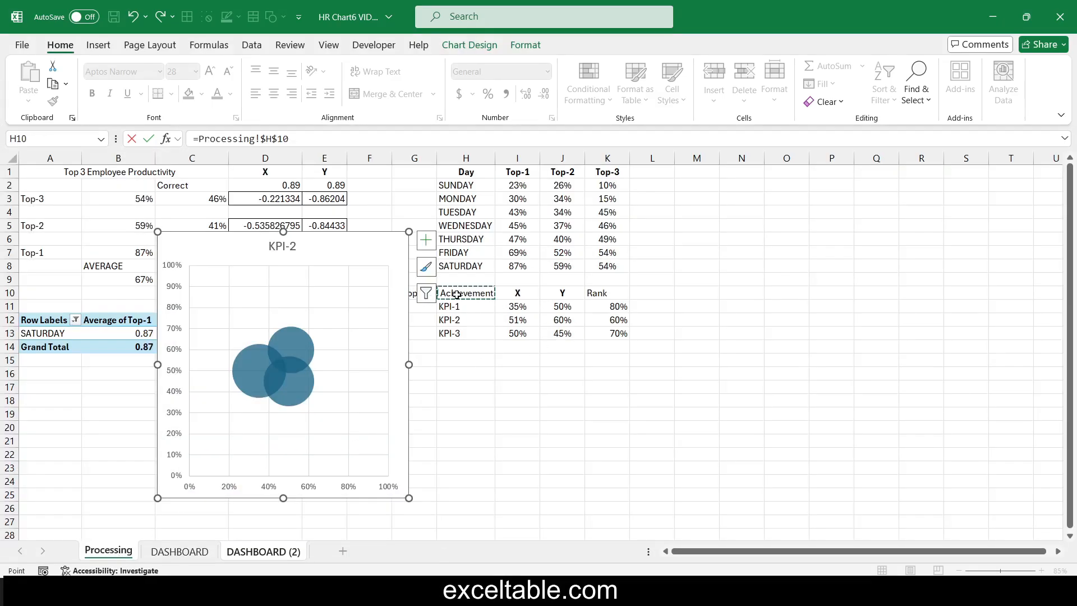
{"action": "key", "text": "Return"}
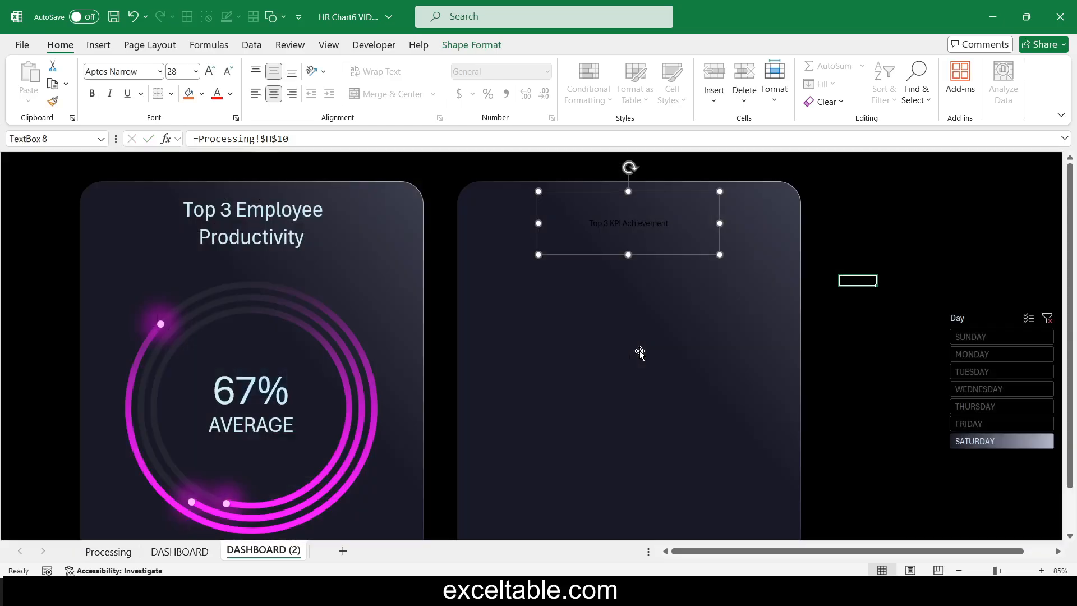
Apply the Top 3 Employee Productivity title's formatting to the Top 3 KPI Achievement title with Format Painter.
{"action": "left_click", "coordinate": [276, 213]}
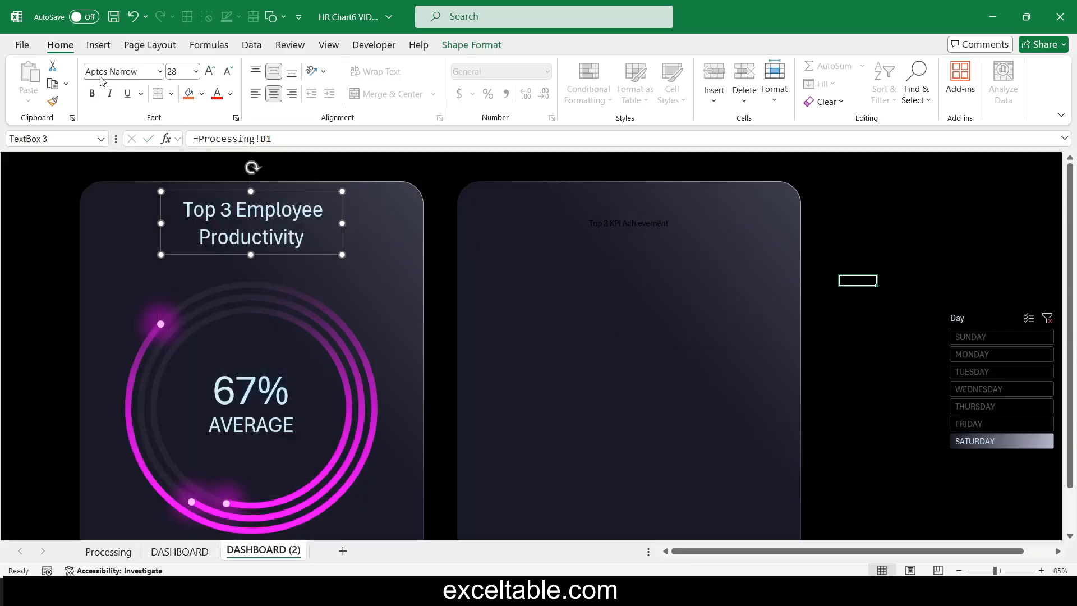
{"action": "left_click", "coordinate": [53, 101]}
{"action": "left_click", "coordinate": [606, 219]}
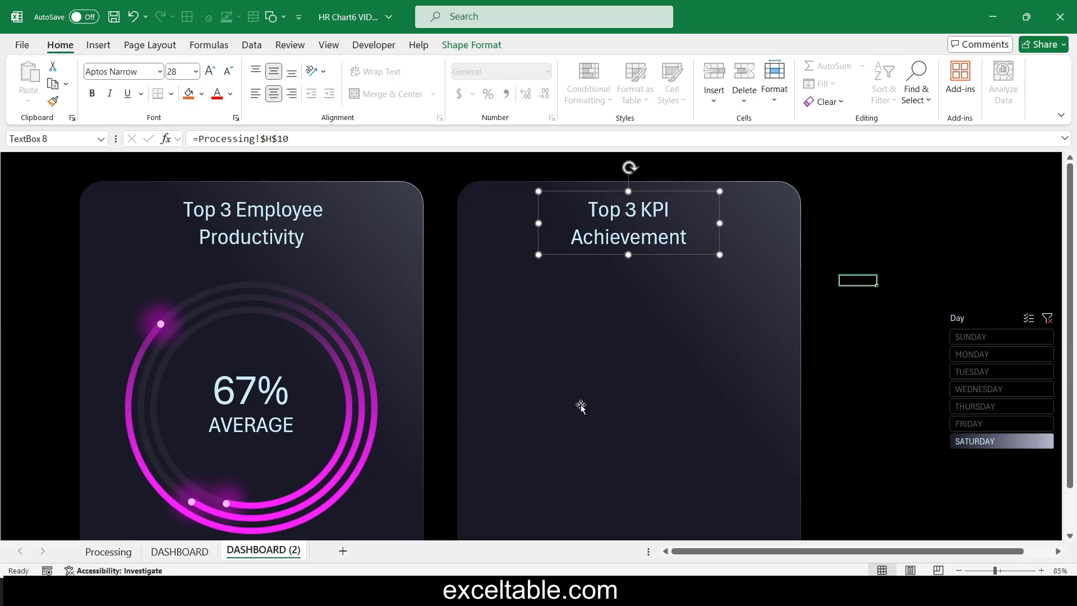
Copy the bubble chart from the Processing sheet to DASHBOARD (2) and place it inside the Top 3 KPI Achievement card.
{"action": "left_click", "coordinate": [115, 552]}
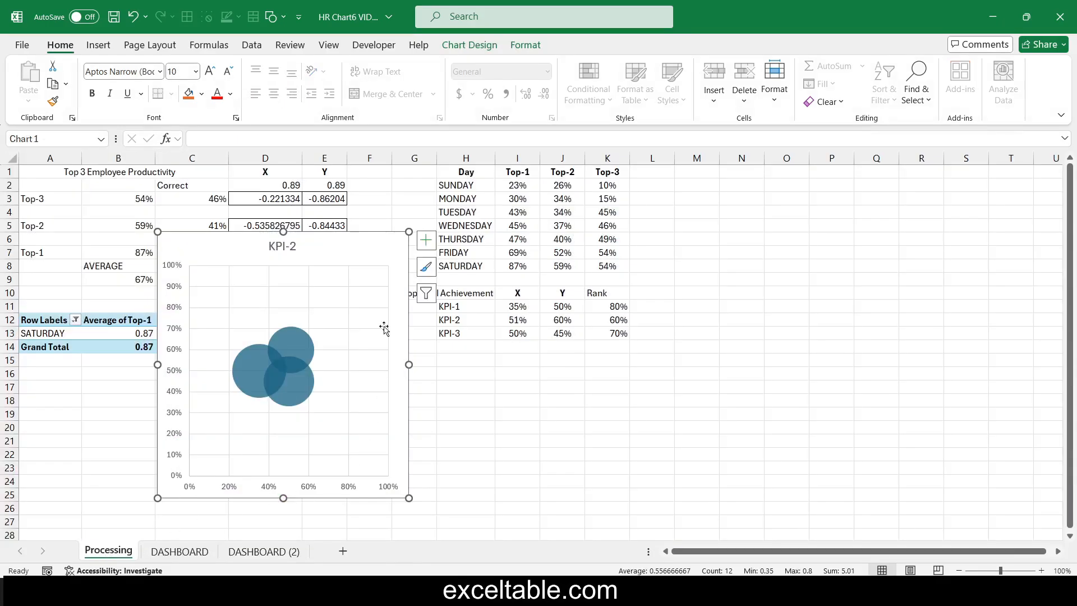
{"action": "right_click", "coordinate": [378, 246]}
{"action": "left_click", "coordinate": [404, 163]}
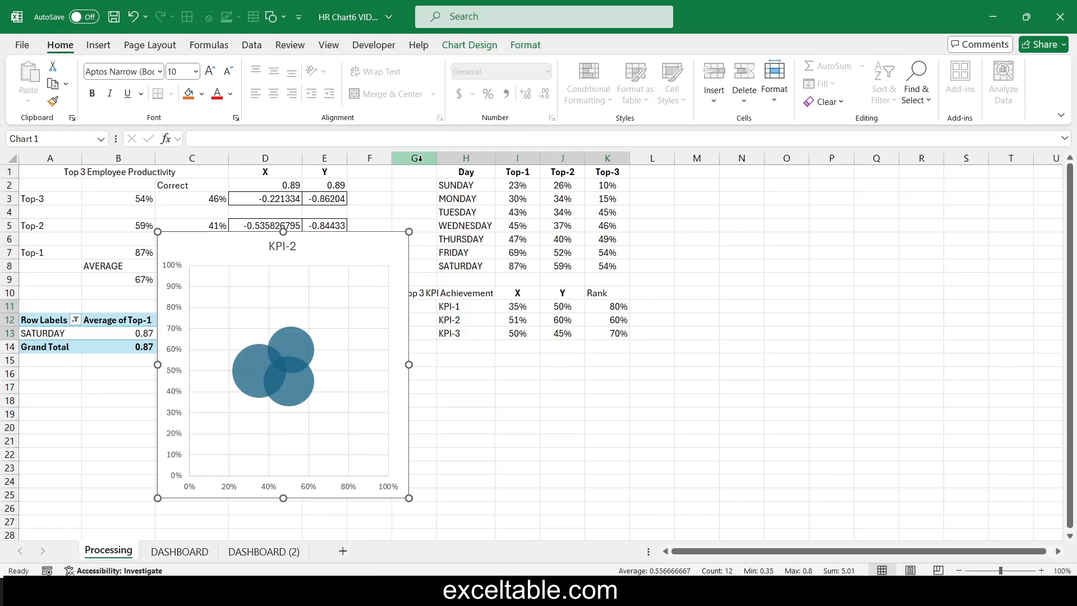
{"action": "left_click", "coordinate": [261, 552]}
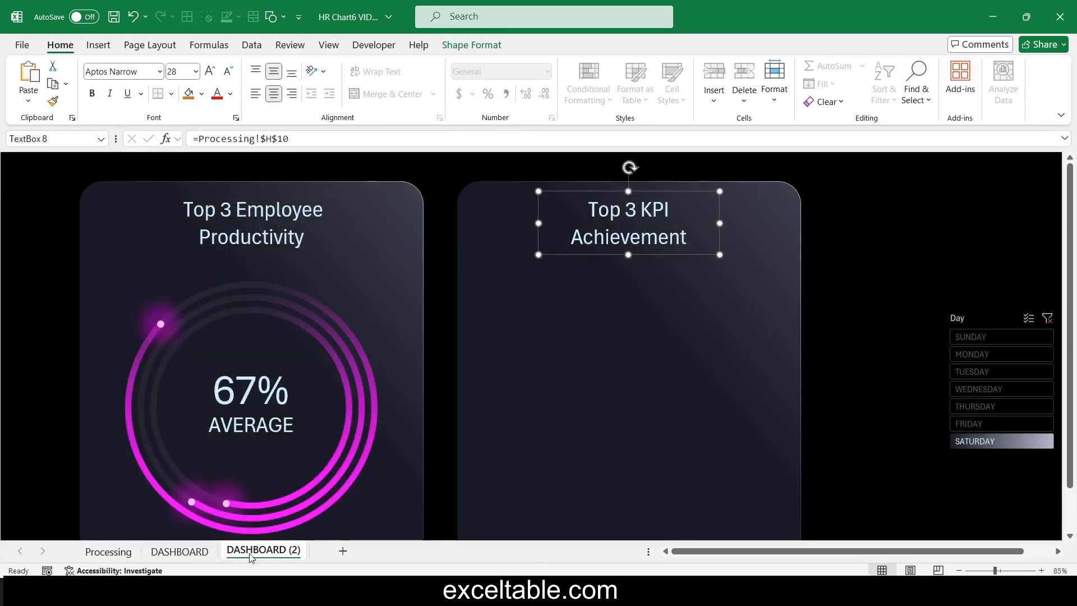
{"action": "left_click", "coordinate": [830, 269]}
{"action": "key", "text": "ctrl+v"}
{"action": "left_click_drag", "start_coordinate": [836, 271], "coordinate": [561, 298]}
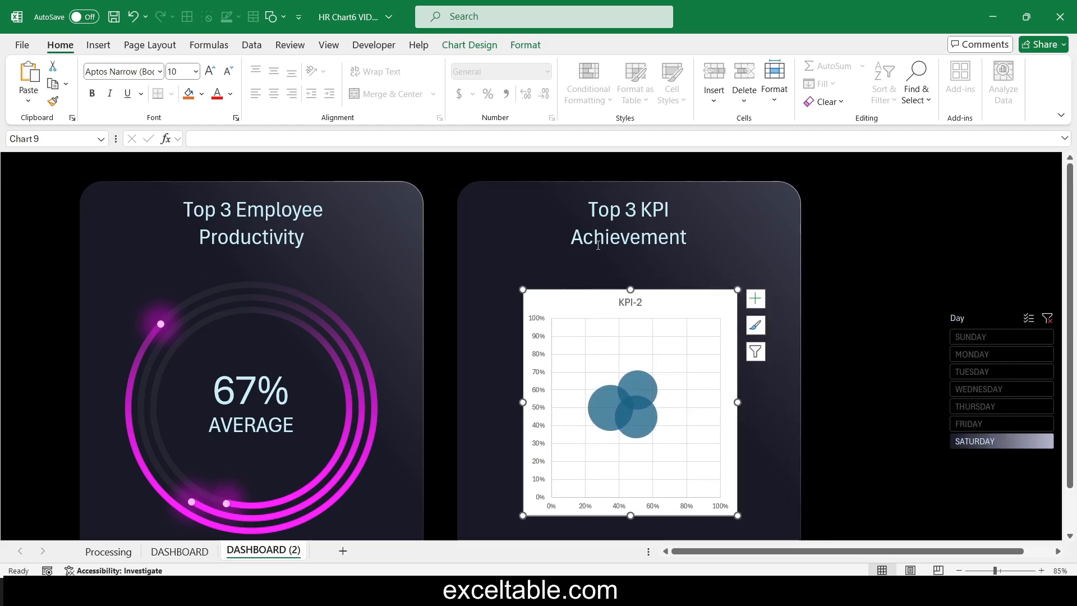
Set the pasted bubble chart's chart area to no outline and no fill.
{"action": "left_click", "coordinate": [525, 45]}
{"action": "left_click", "coordinate": [400, 83]}
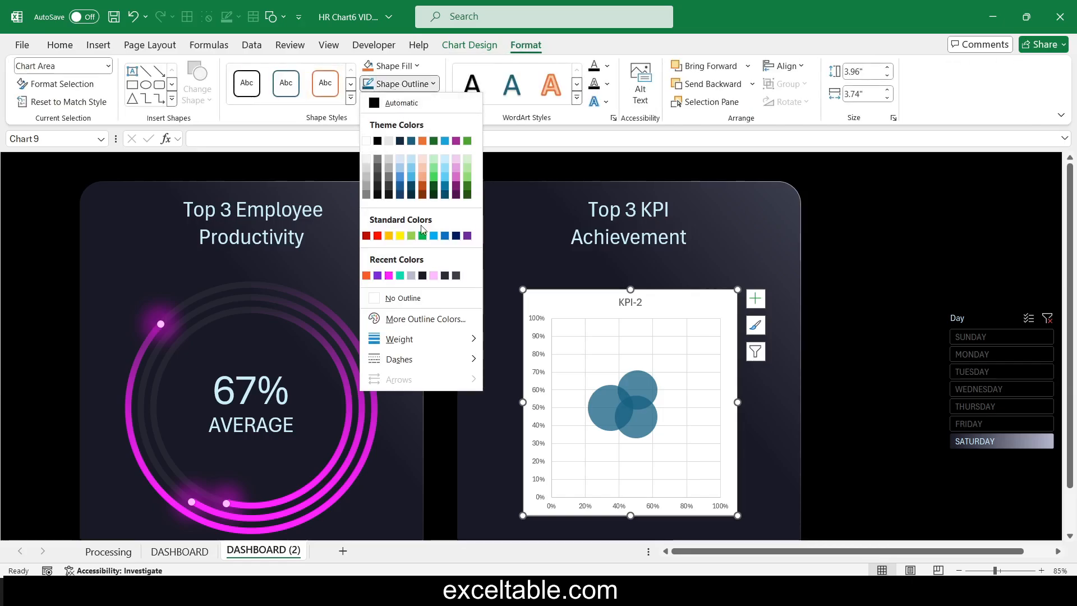
{"action": "left_click", "coordinate": [399, 296]}
{"action": "left_click", "coordinate": [412, 66]}
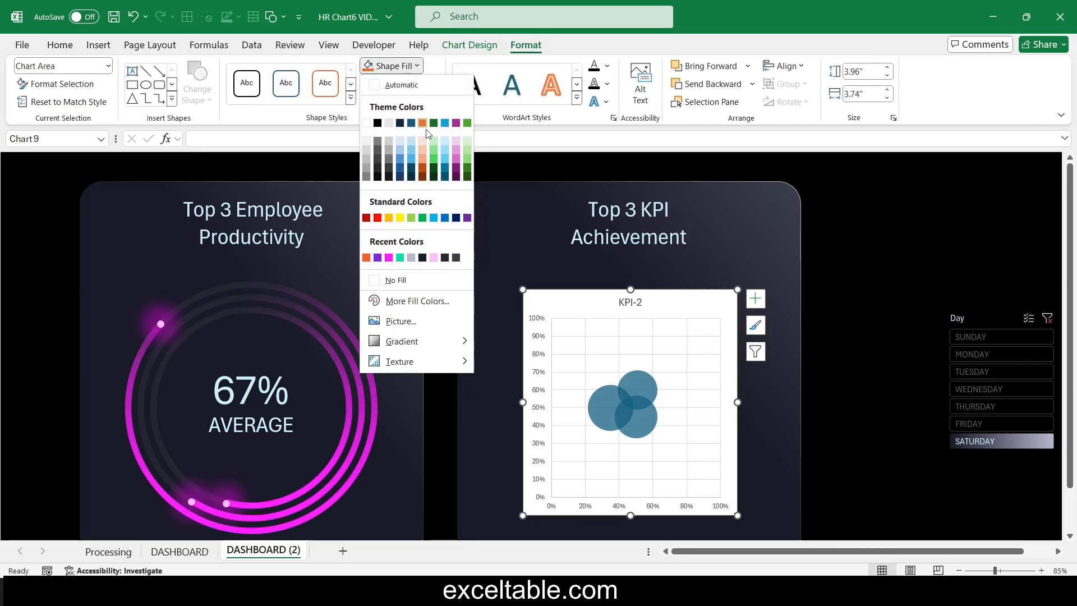
{"action": "left_click", "coordinate": [418, 281]}
Remove the axes, chart title and gridlines from the bubble chart on the Top 3 KPI Achievement card.
{"action": "left_click", "coordinate": [755, 299]}
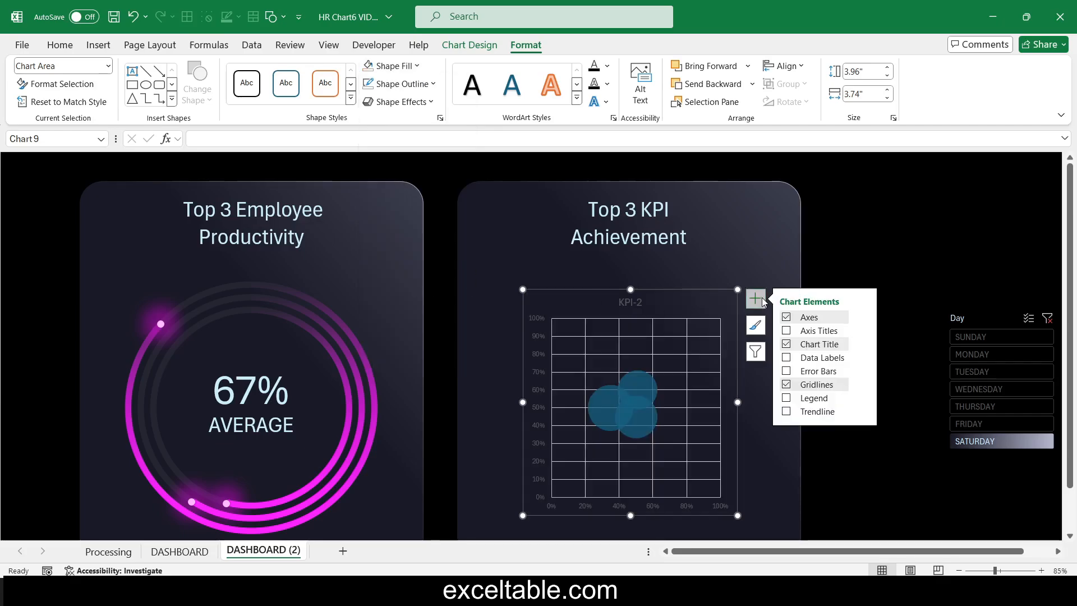
{"action": "left_click", "coordinate": [786, 317]}
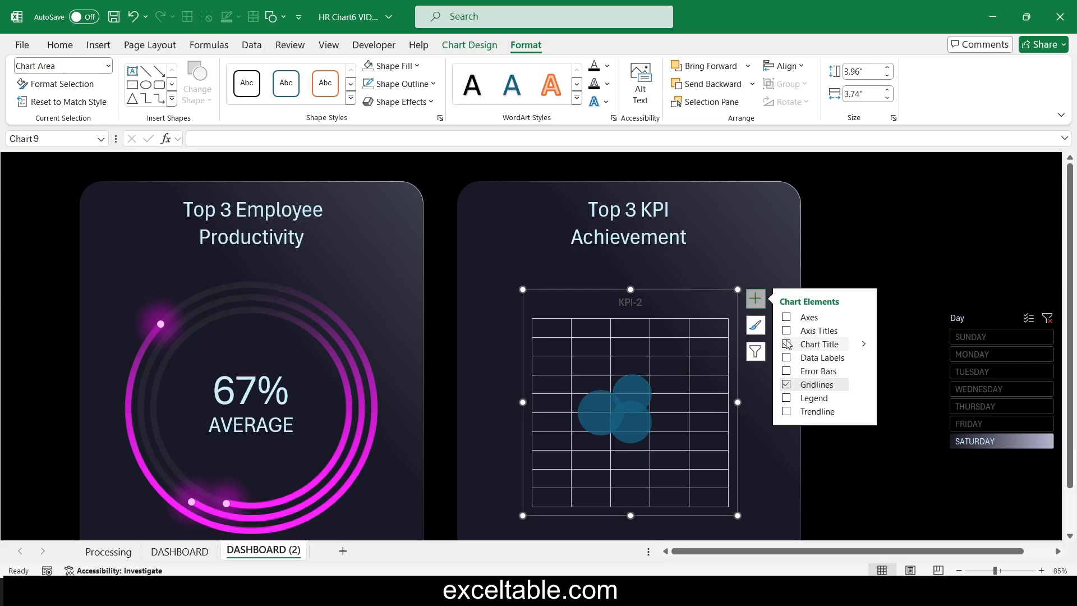
{"action": "left_click", "coordinate": [786, 344]}
{"action": "left_click", "coordinate": [787, 385]}
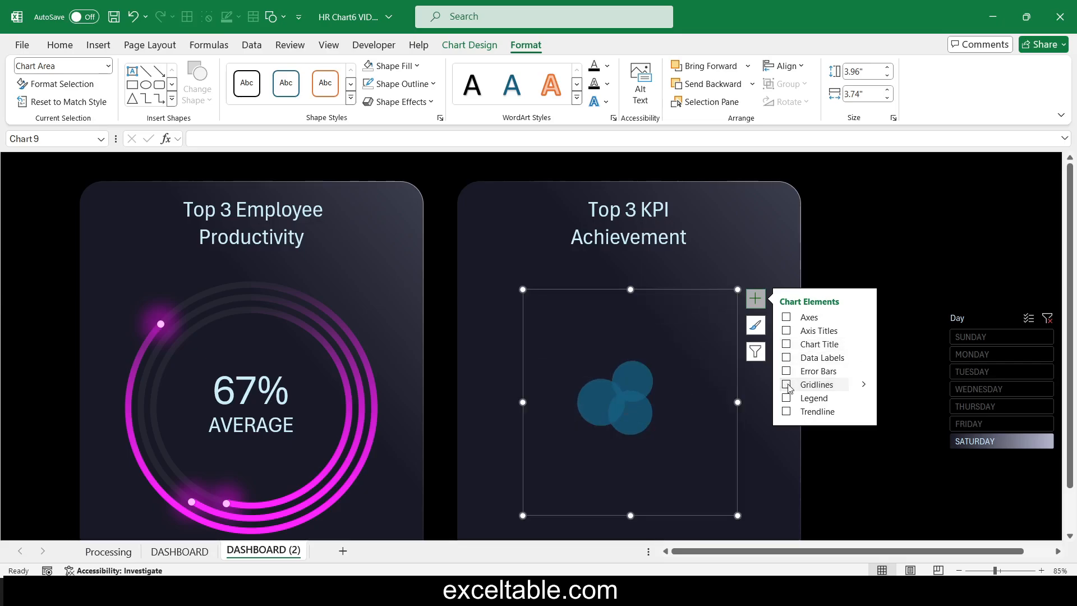